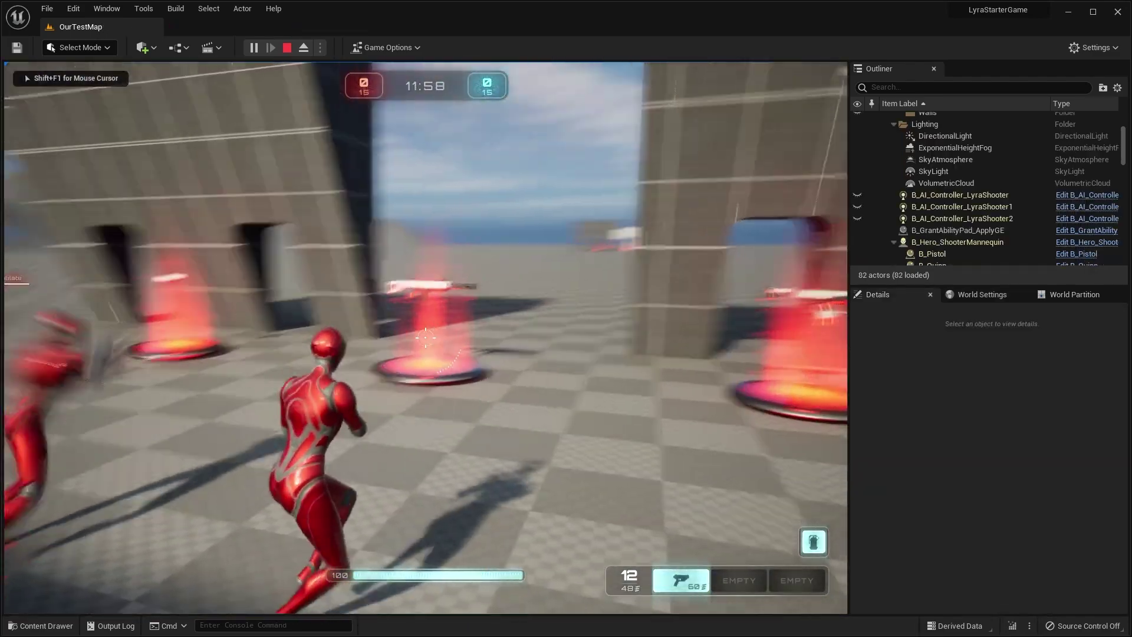
Host the Our Test Map match in Control Points mode and run the character through the level to play-test it.
key(w)
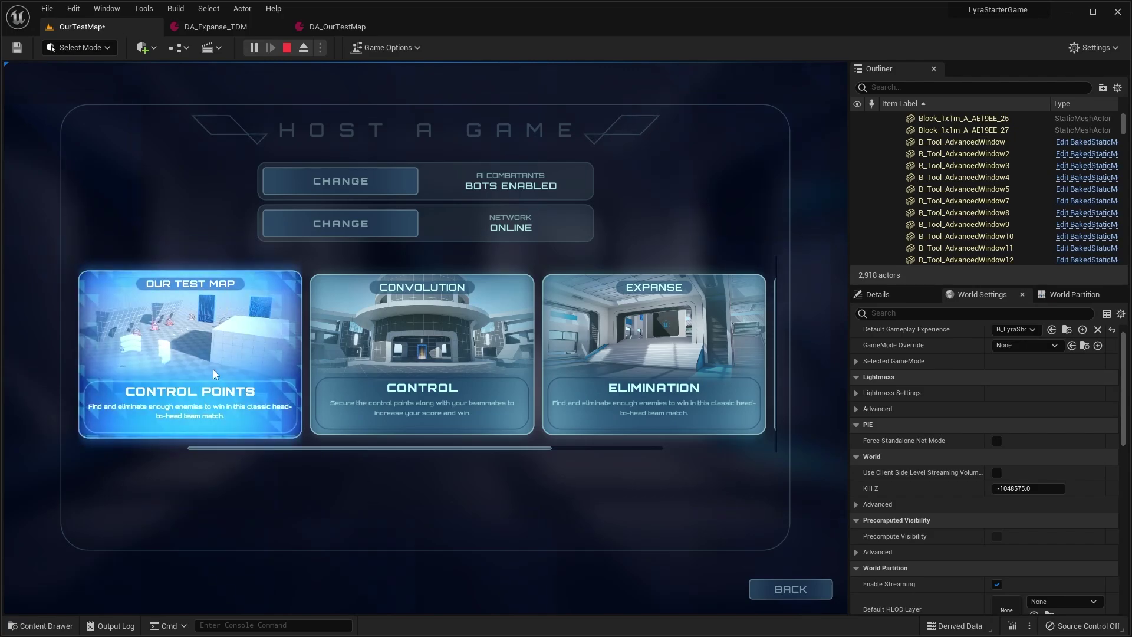
click(223, 340)
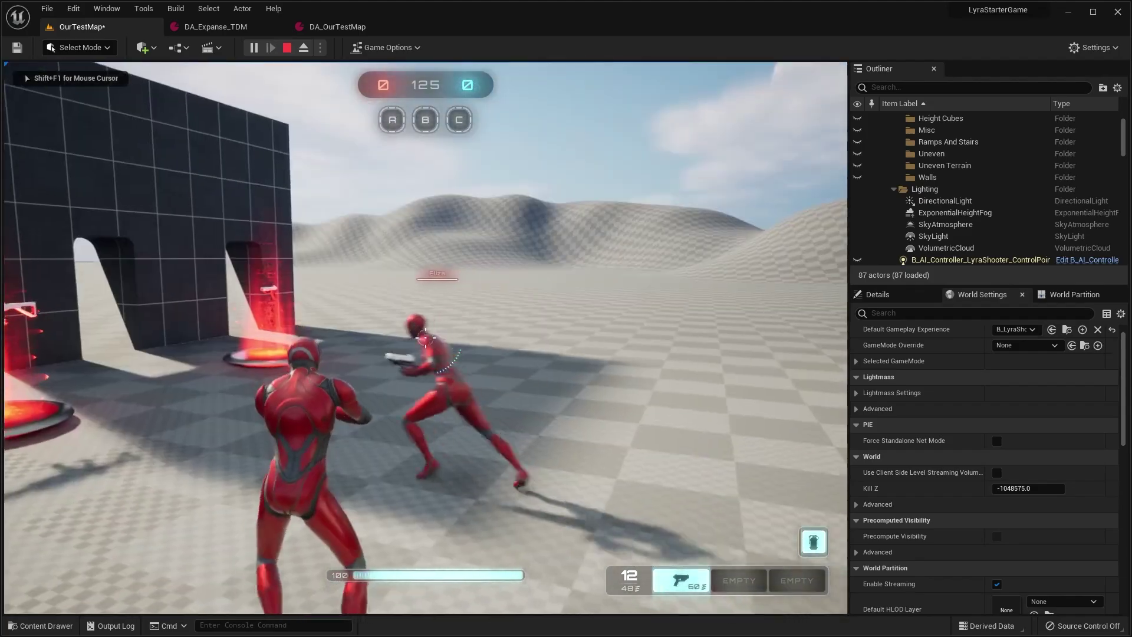
key(w)
key(w)
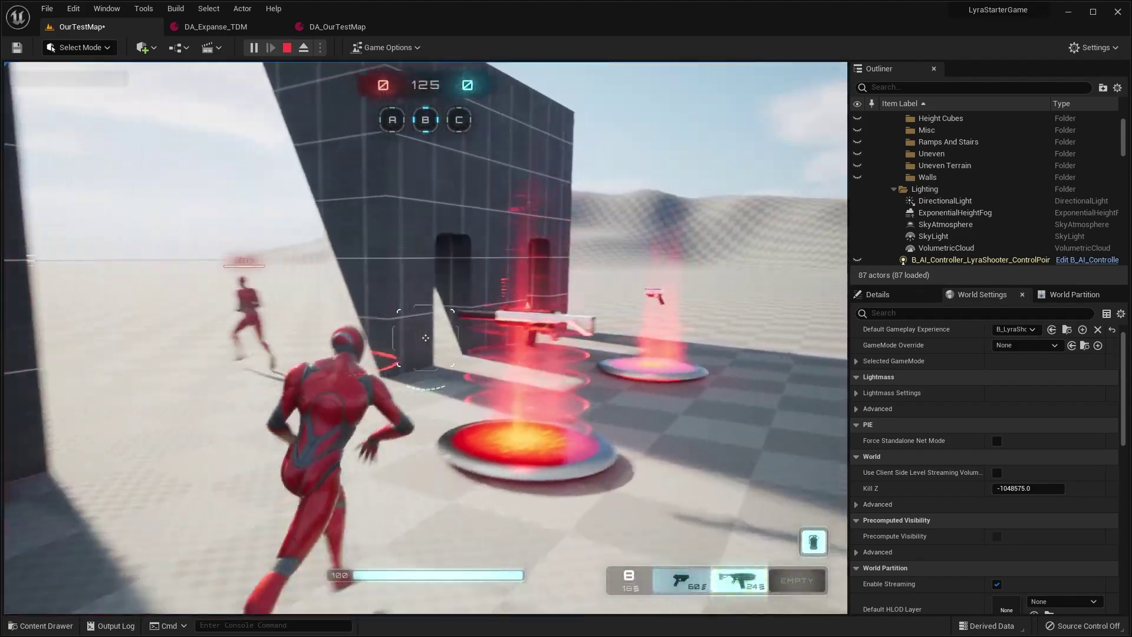
key(w)
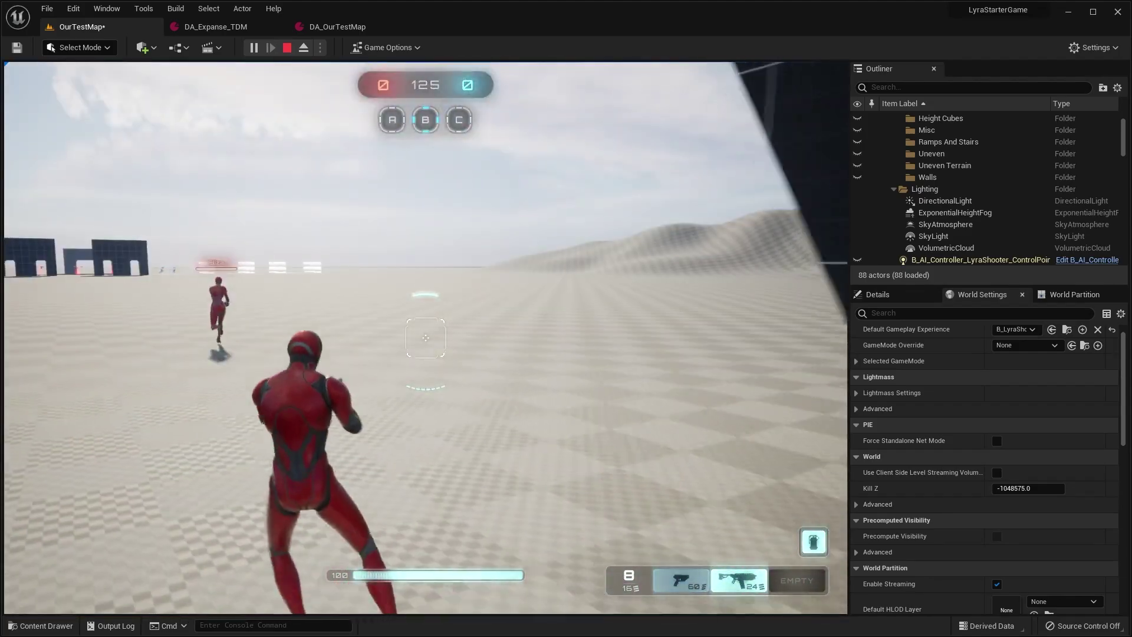
key(shift)
key(w)
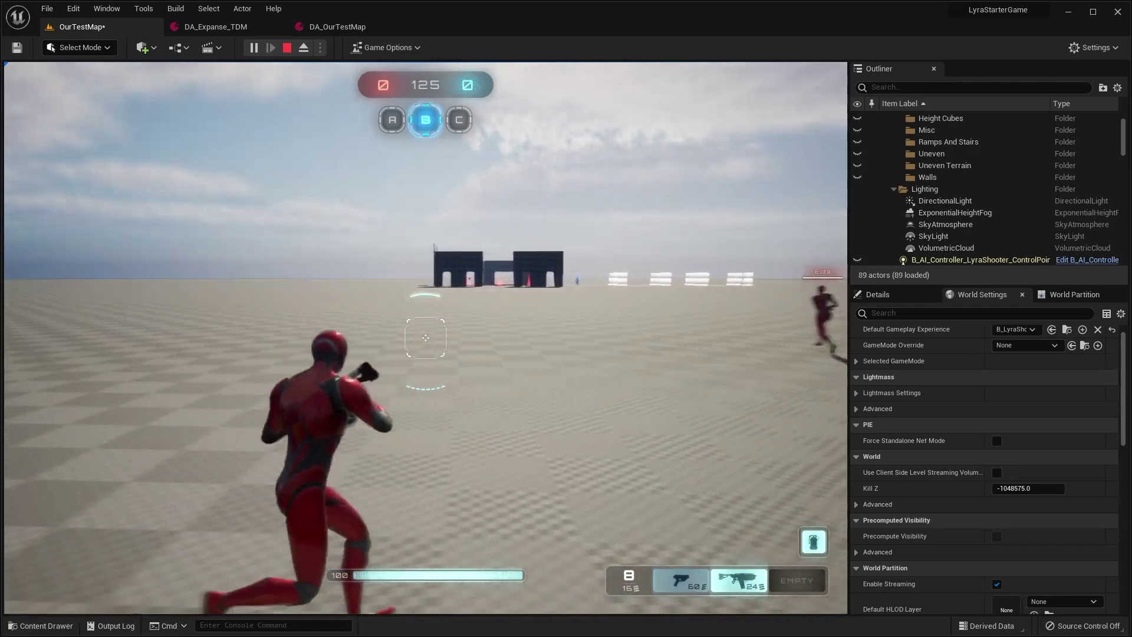
key(w)
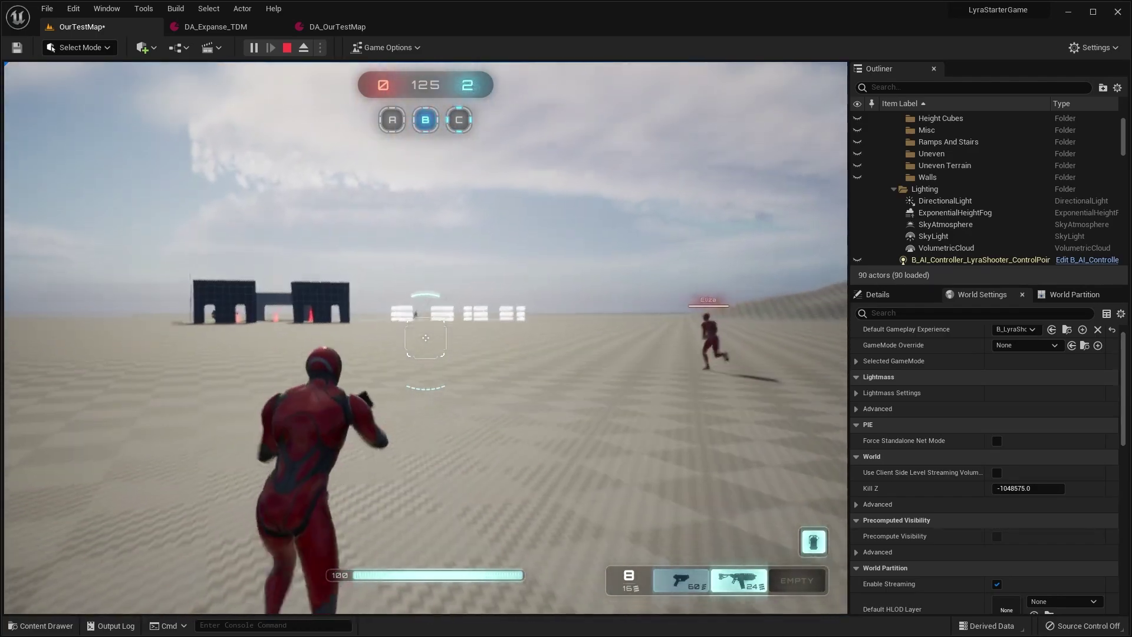
key(w)
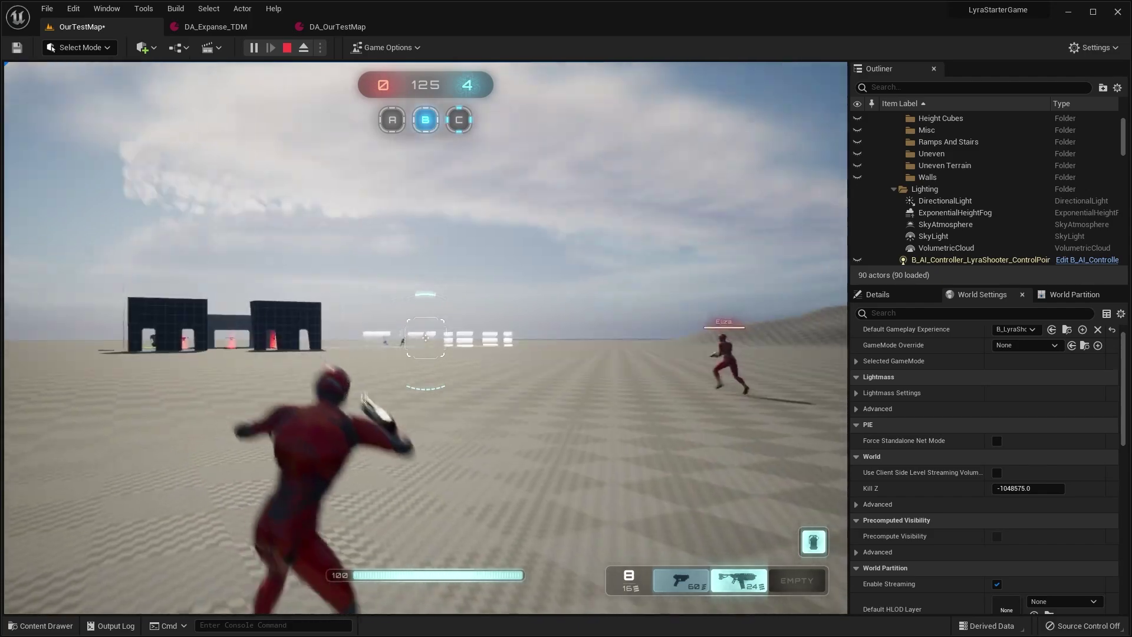
key(w)
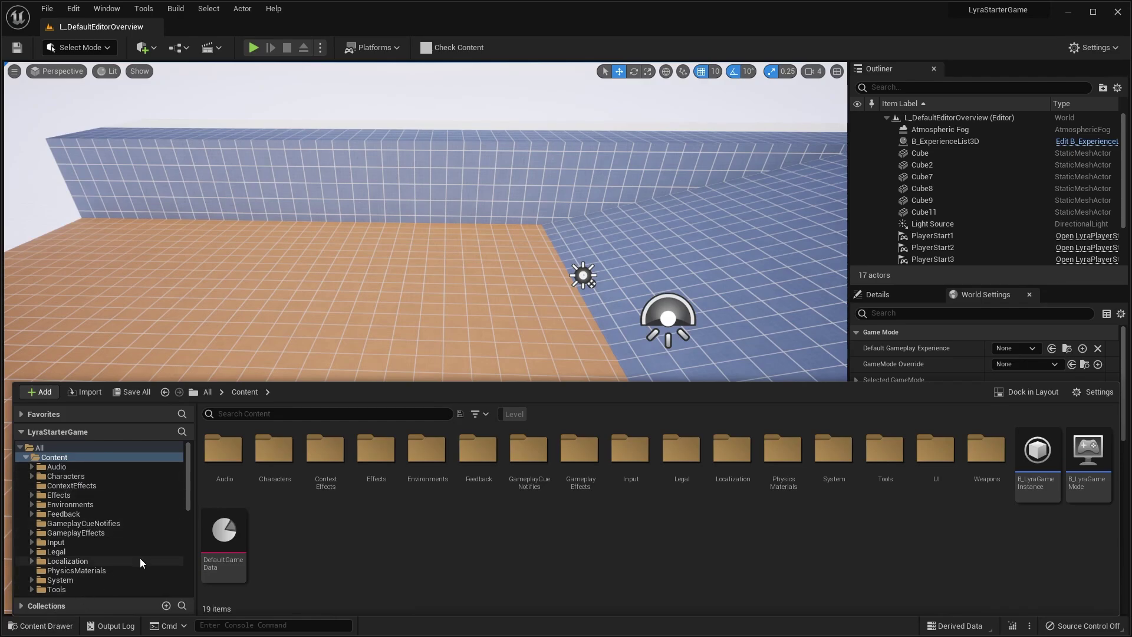
Show the contents of the Plugins folder in the content browser and check the Show Plugin Content option.
scroll(164, 522, down, 4)
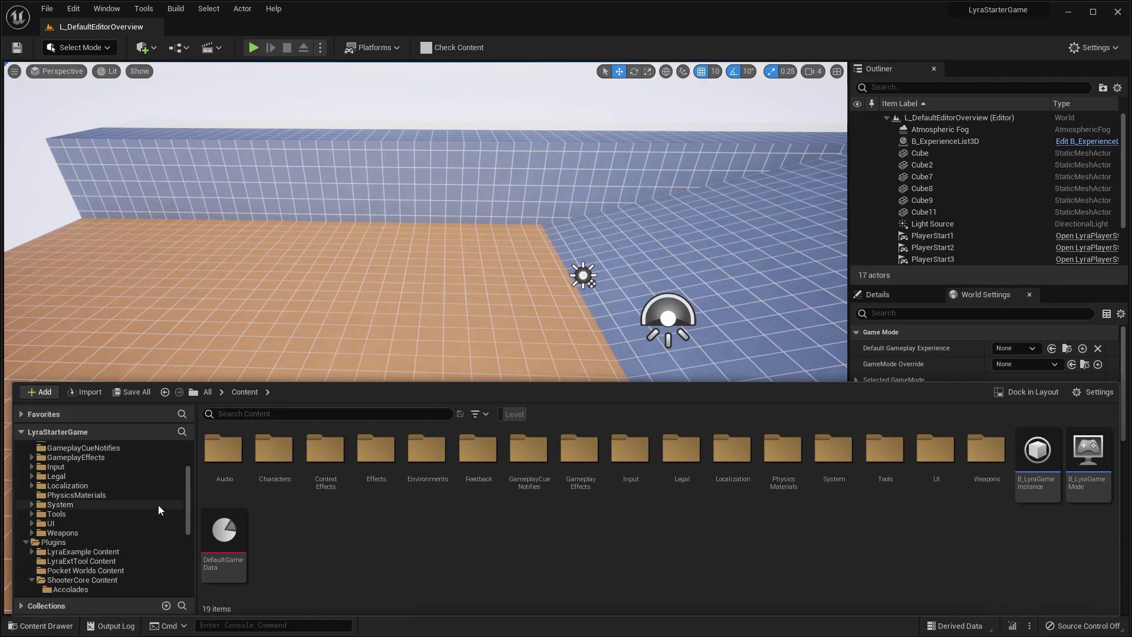
click(26, 541)
click(53, 580)
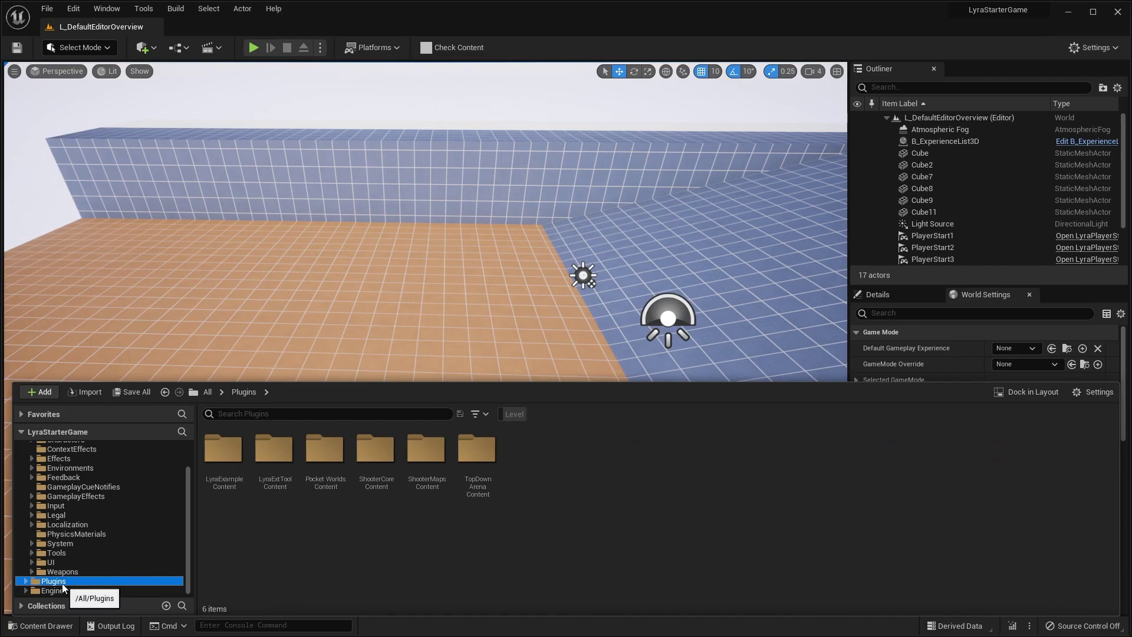
scroll(68, 584, up, 2)
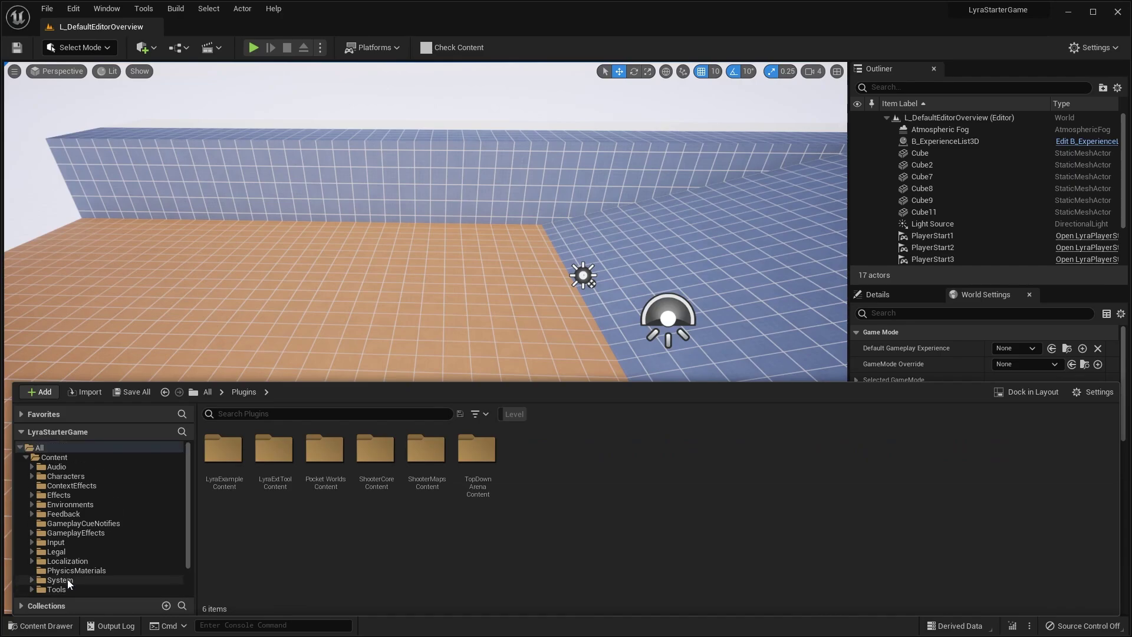
scroll(68, 584, down, 2)
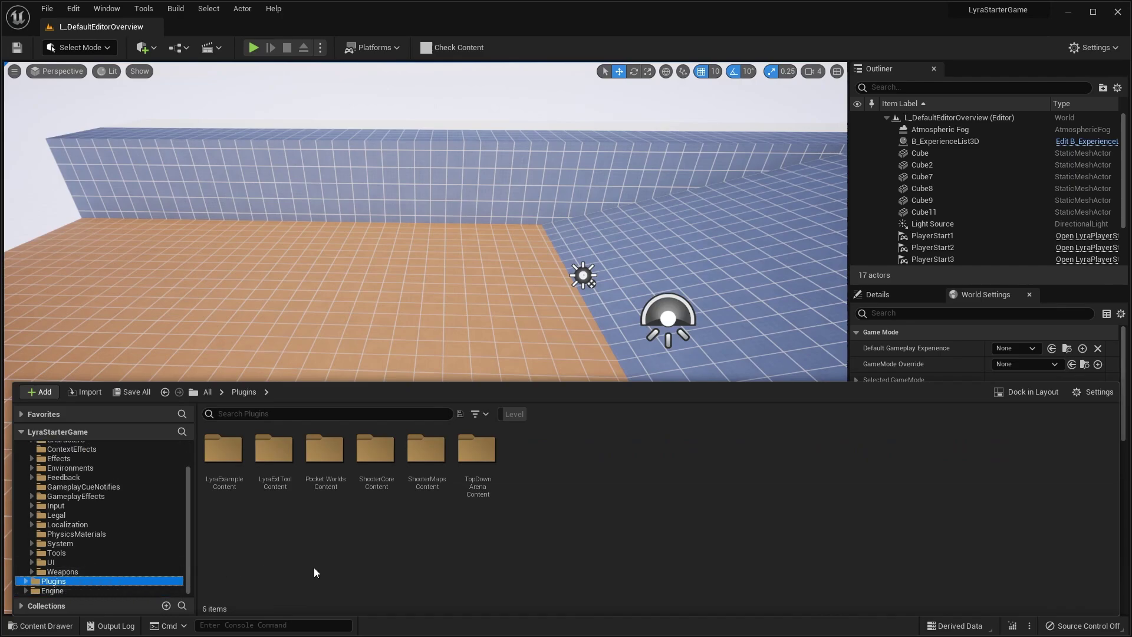
click(1100, 393)
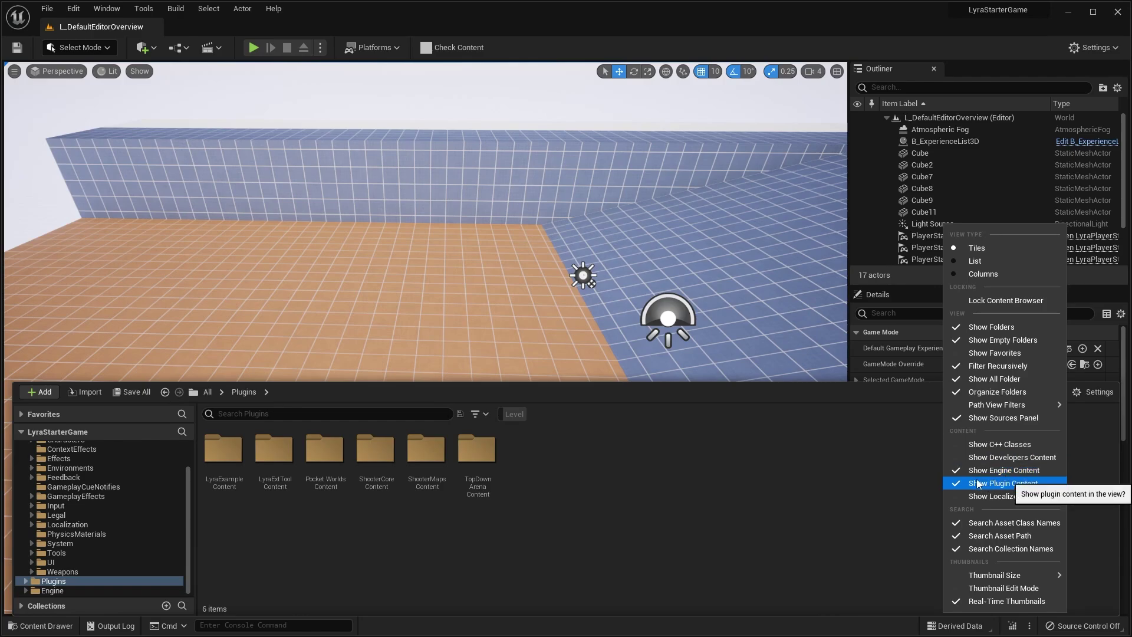
click(203, 558)
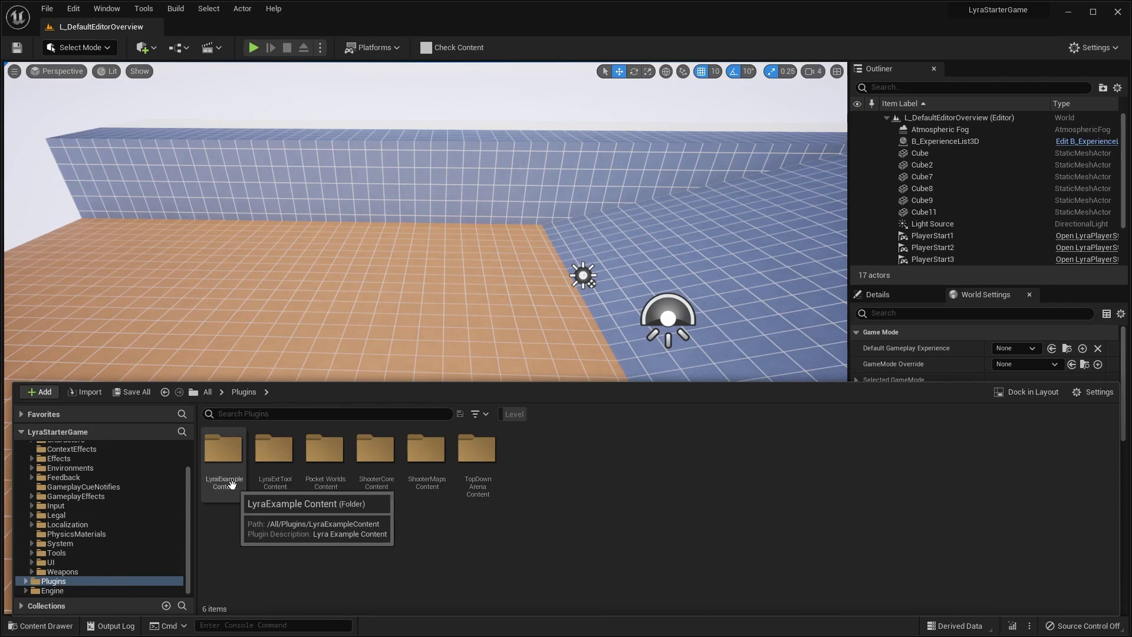
Browse ShooterCore Content to its Maps folder and open the L_ShooterGym level.
double_click(370, 479)
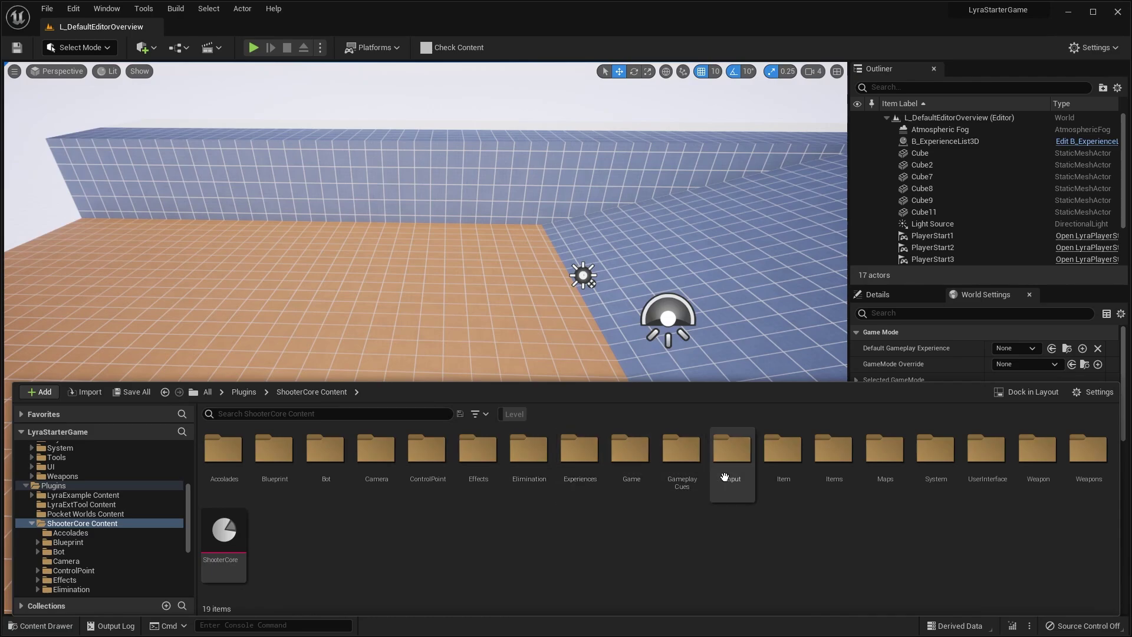
double_click(1038, 451)
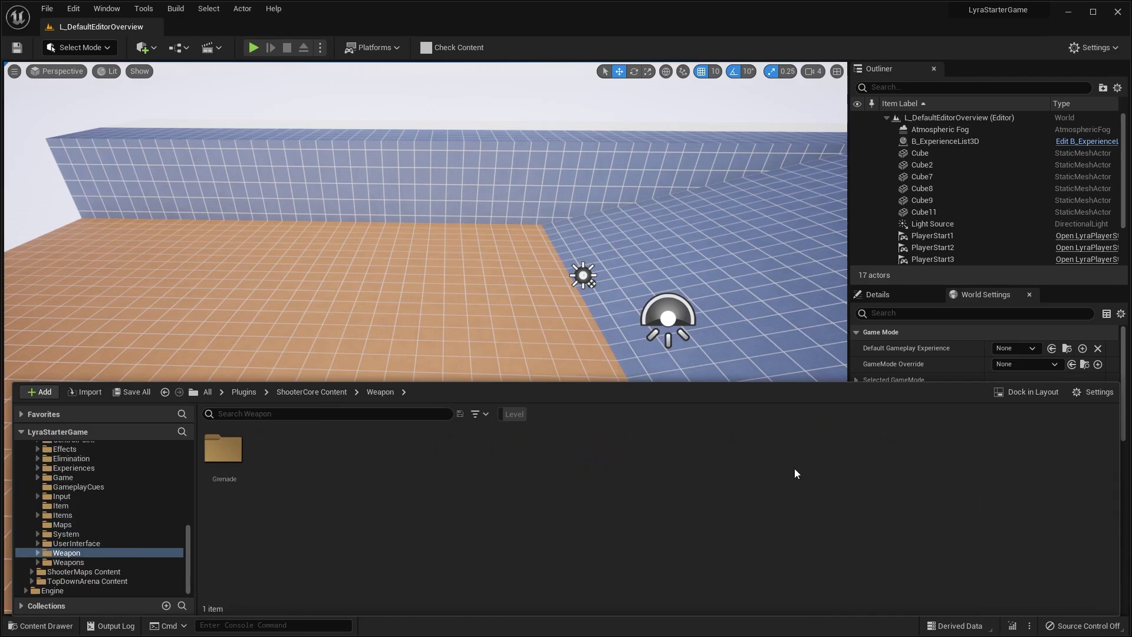
click(323, 396)
double_click(830, 455)
click(324, 395)
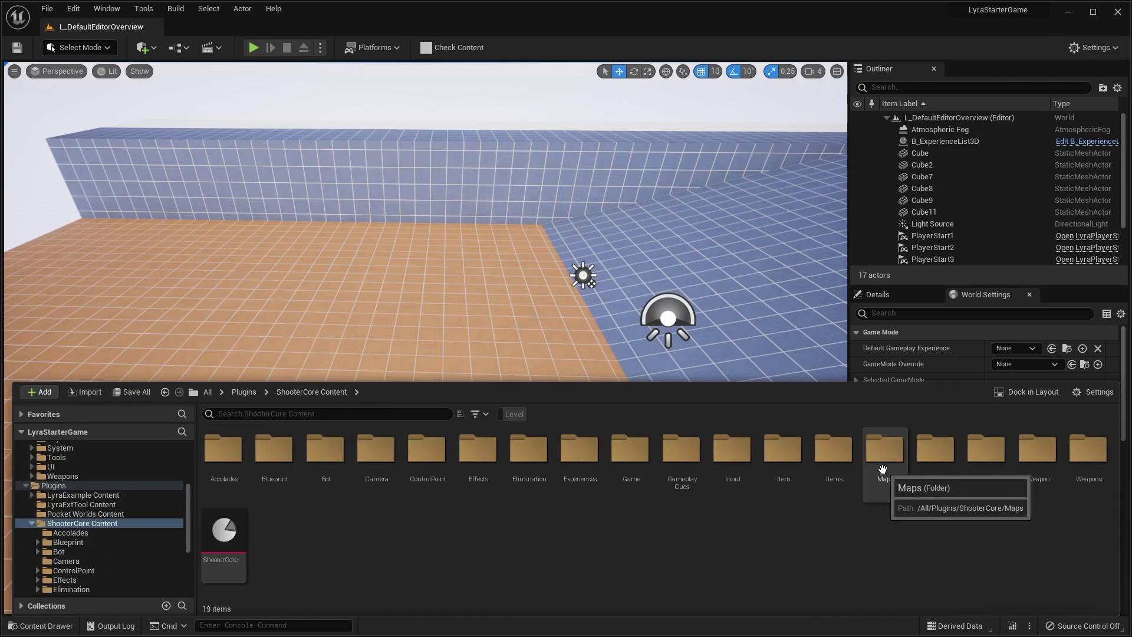
double_click(878, 466)
double_click(224, 451)
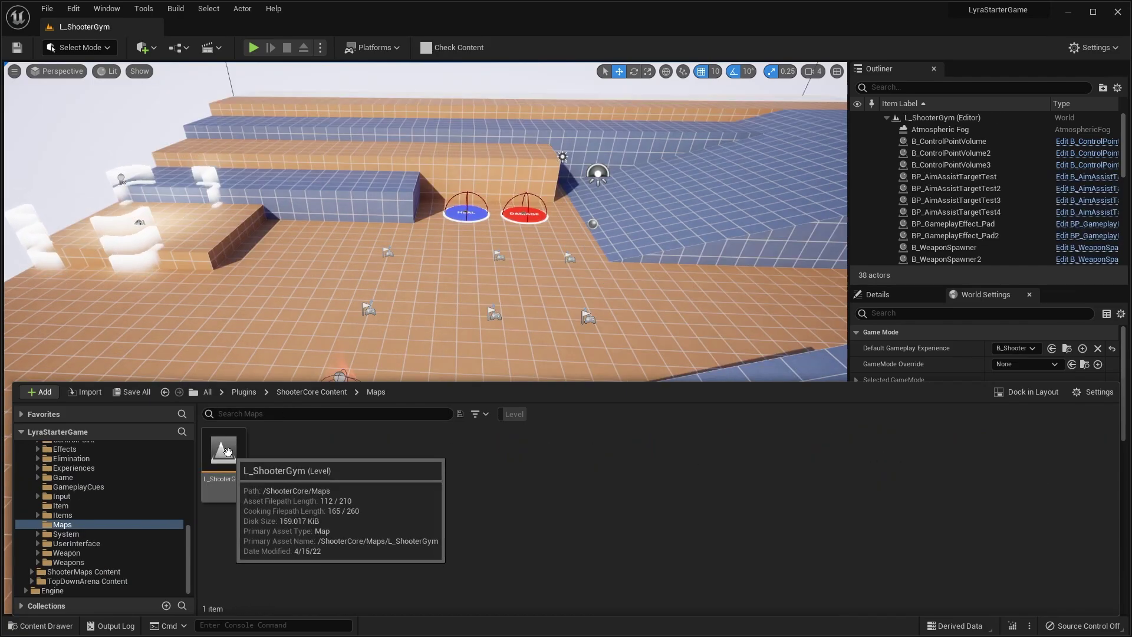
Look over the weapon spawner pads in the L_ShooterGym level and select the red one.
right_drag(549, 237, 568, 210)
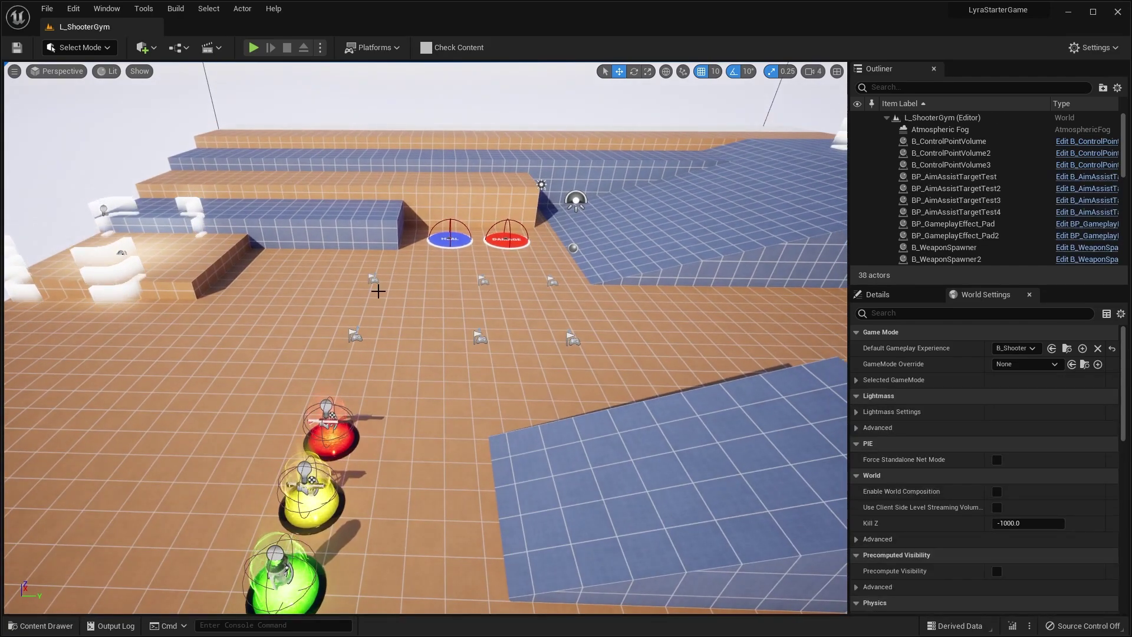
key(s)
mouse_move(412, 421)
right_down()
mouse_move(436, 407)
mouse_move(403, 430)
right_up()
key(w)
right_drag(320, 442, 303, 460)
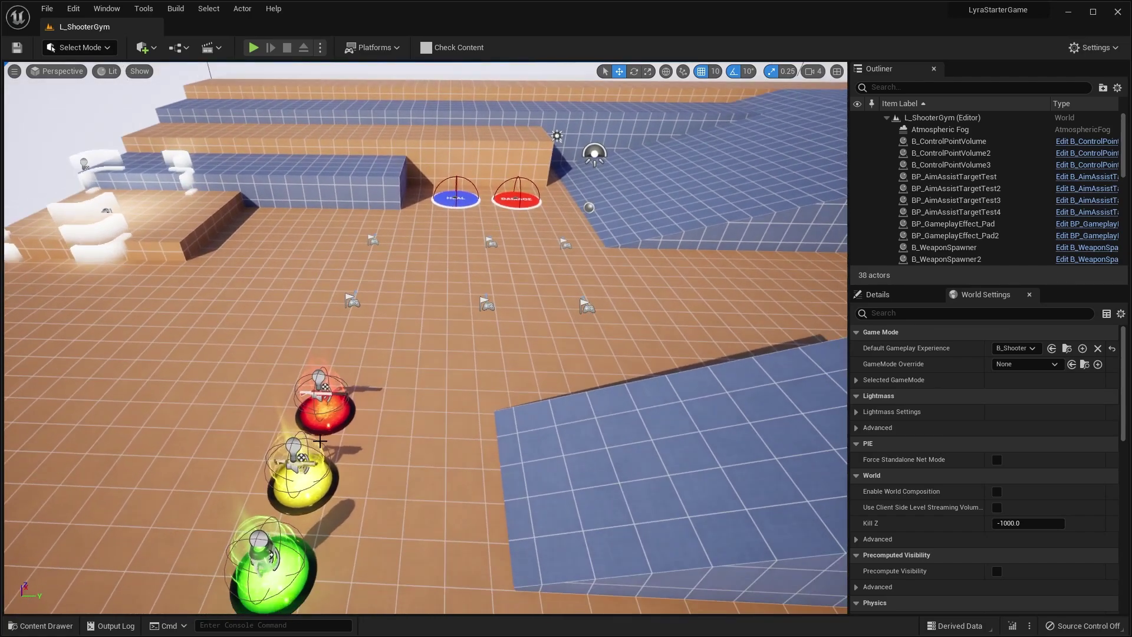
click(323, 411)
Reopen the content browser and browse from ShooterCore Content back into its Maps folder.
click(62, 626)
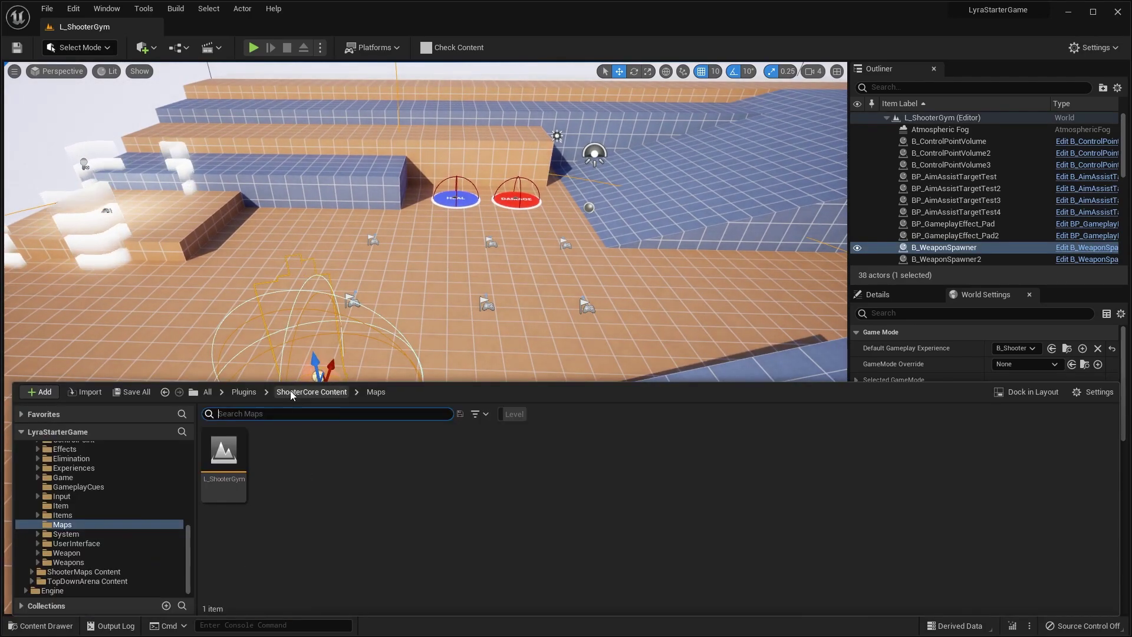
click(311, 391)
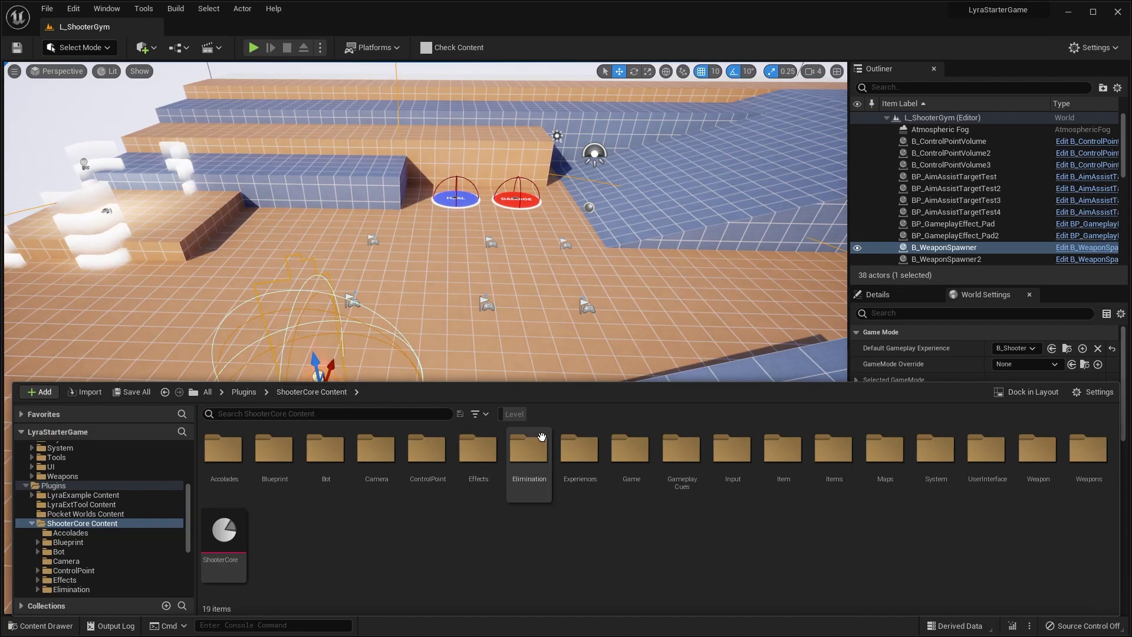
double_click(873, 469)
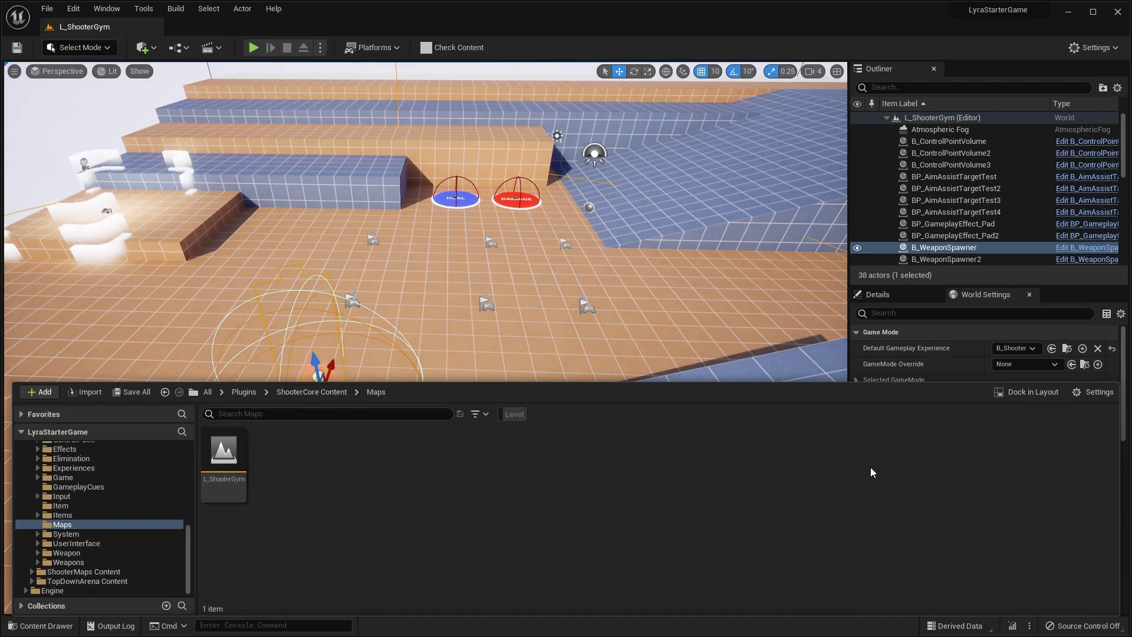
Create a new level from the Open World template and look around its landscape.
click(43, 8)
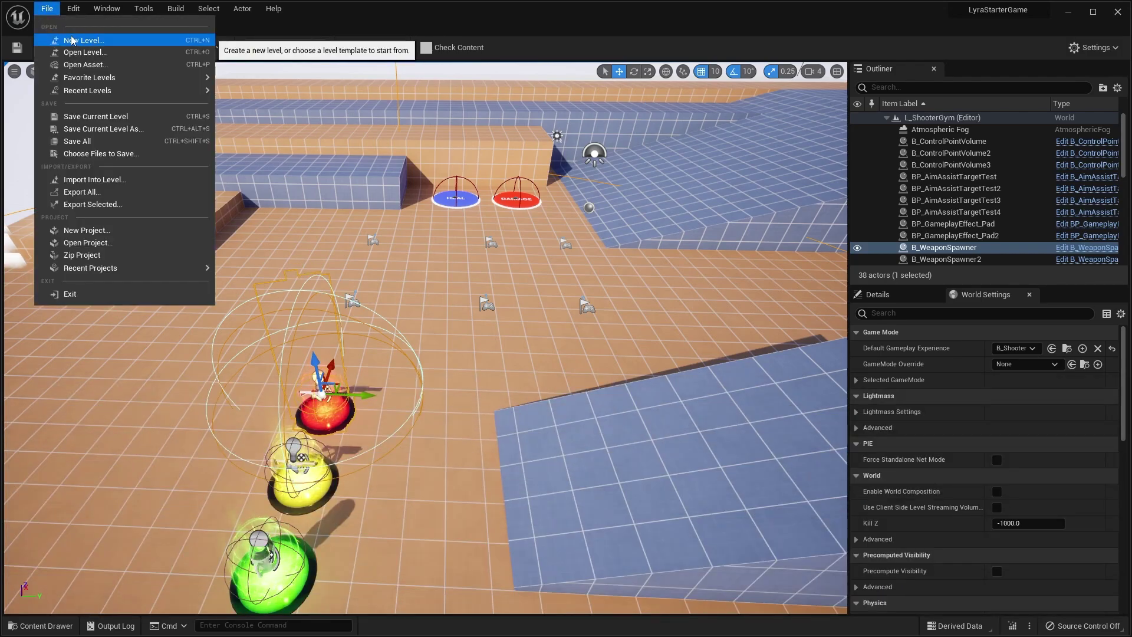
click(71, 40)
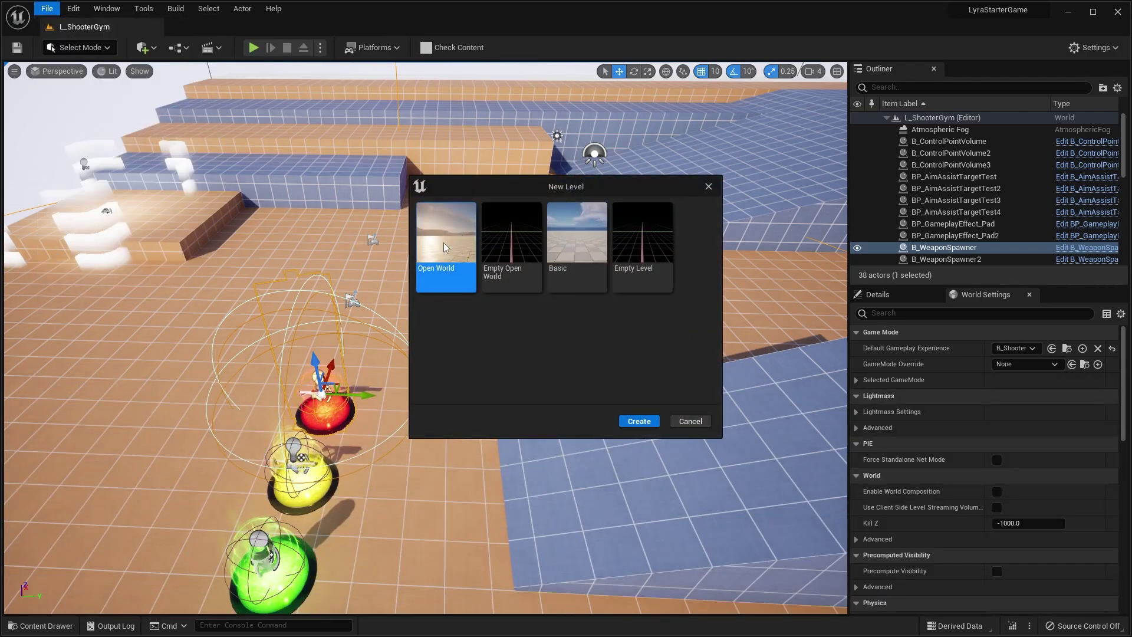
click(626, 422)
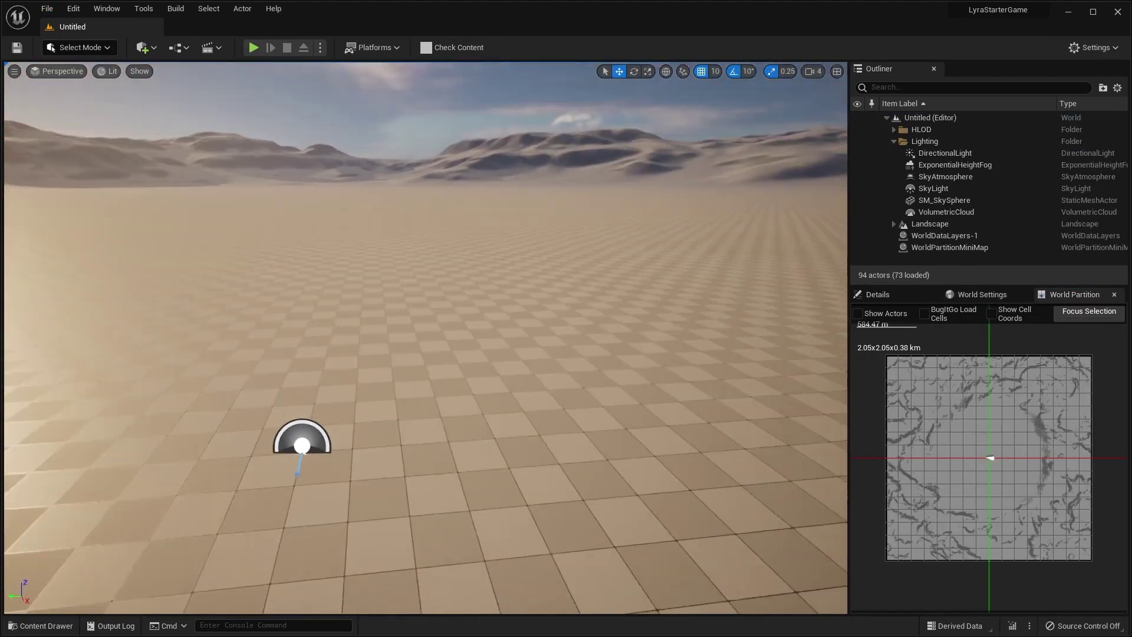
mouse_move(503, 354)
right_down()
mouse_move(503, 295)
mouse_move(531, 307)
mouse_move(503, 353)
right_up()
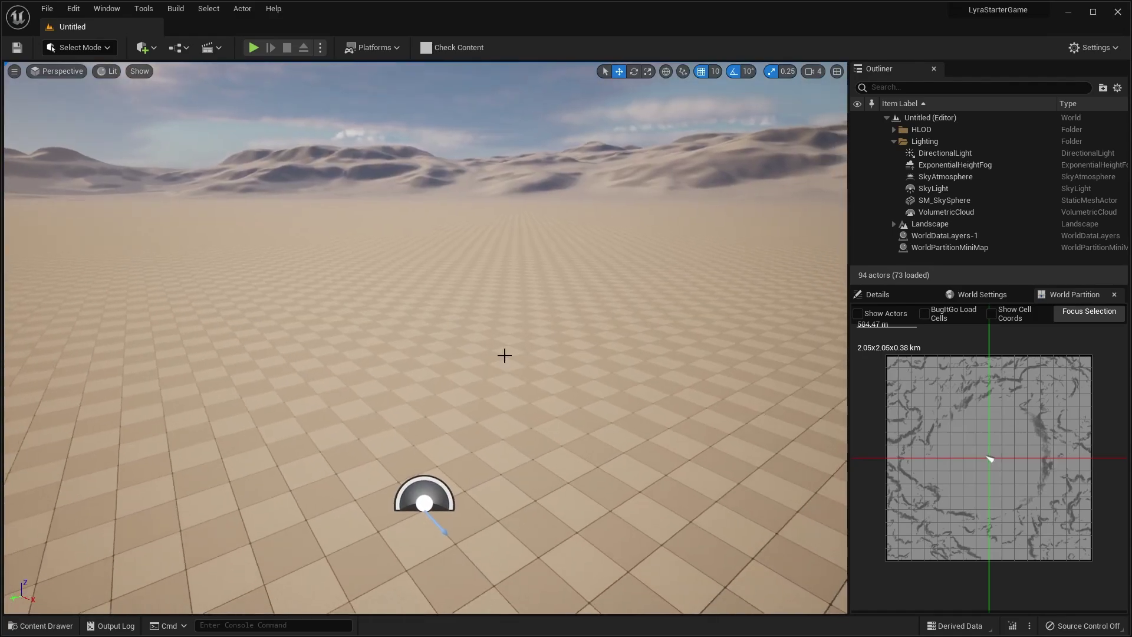
right_drag(618, 367, 586, 377)
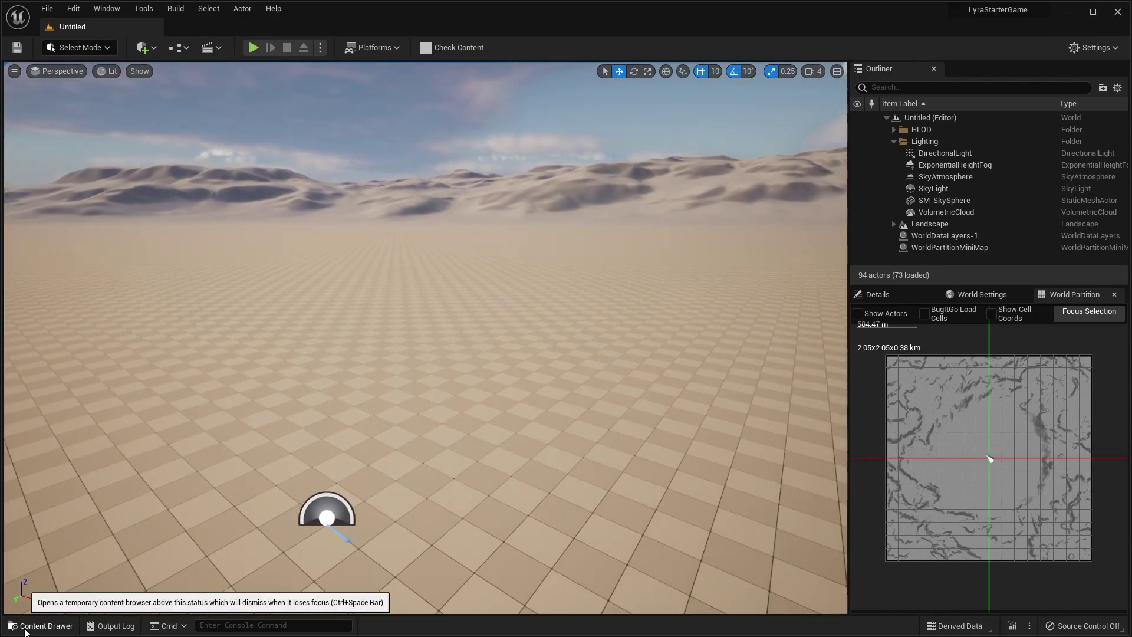
Save the level as TestMap in the Maps folder of ShooterCore Content and check the saved files in the content browser.
click(44, 9)
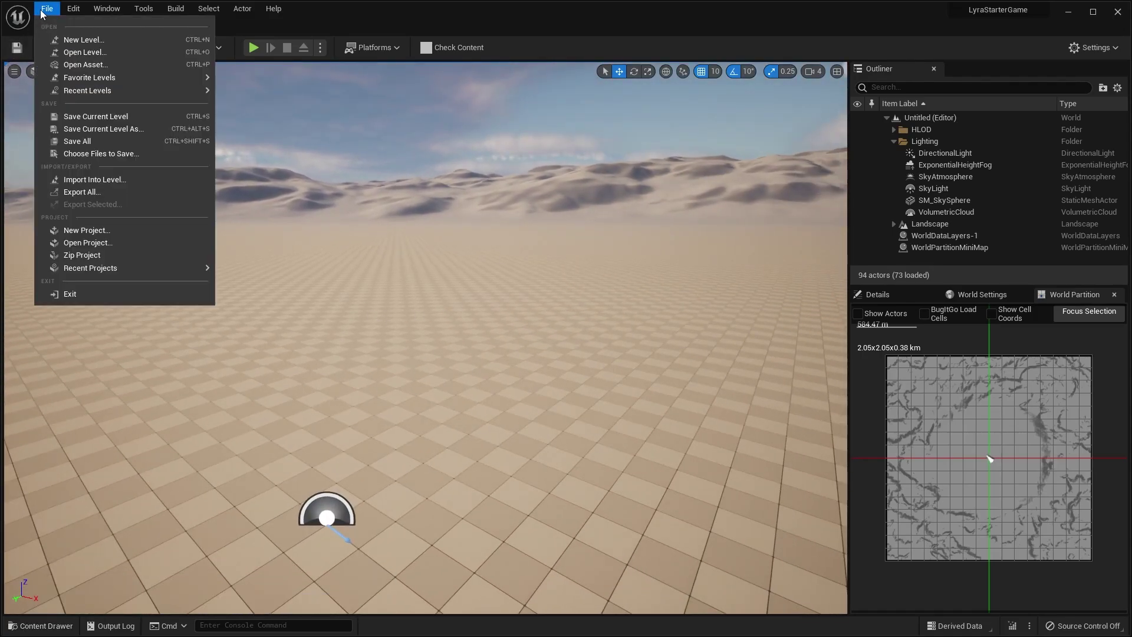
click(90, 128)
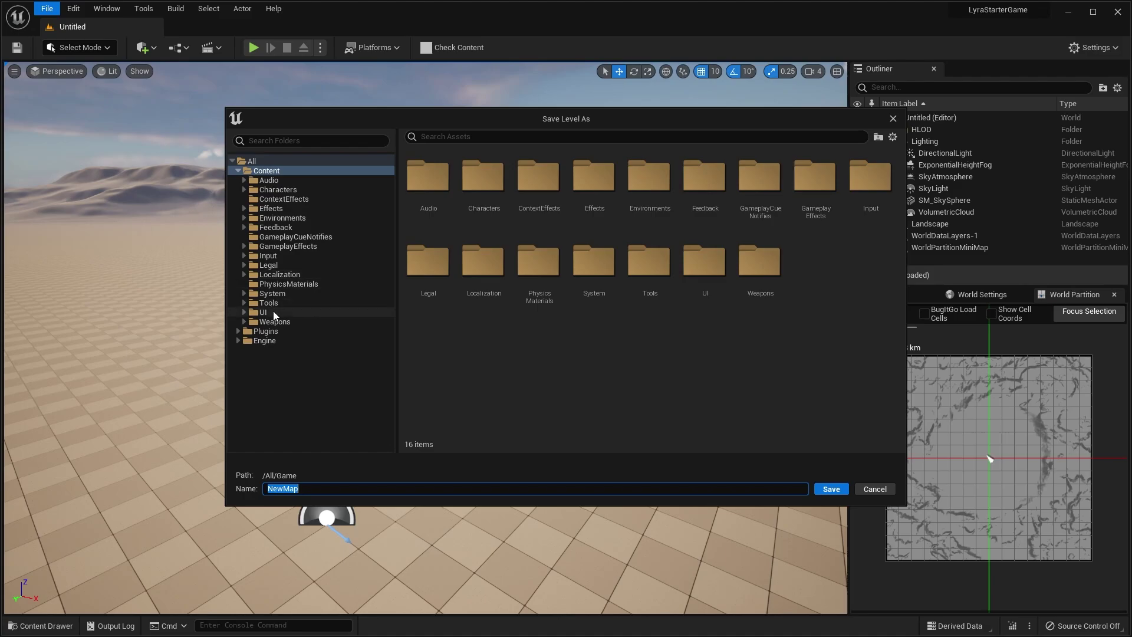
click(266, 330)
double_click(611, 197)
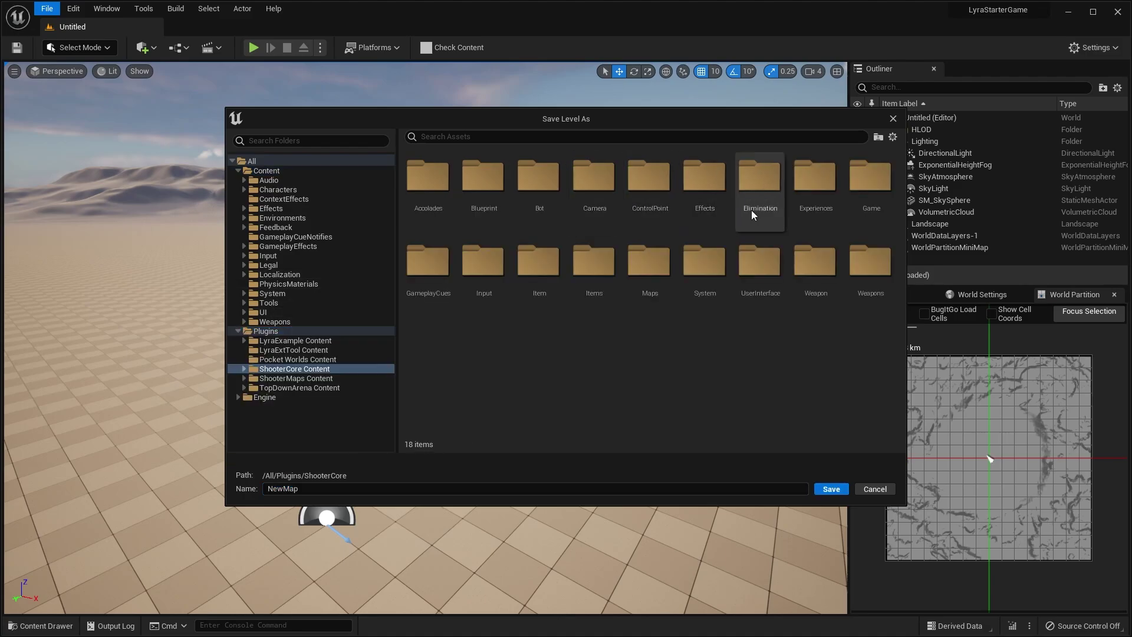
double_click(664, 275)
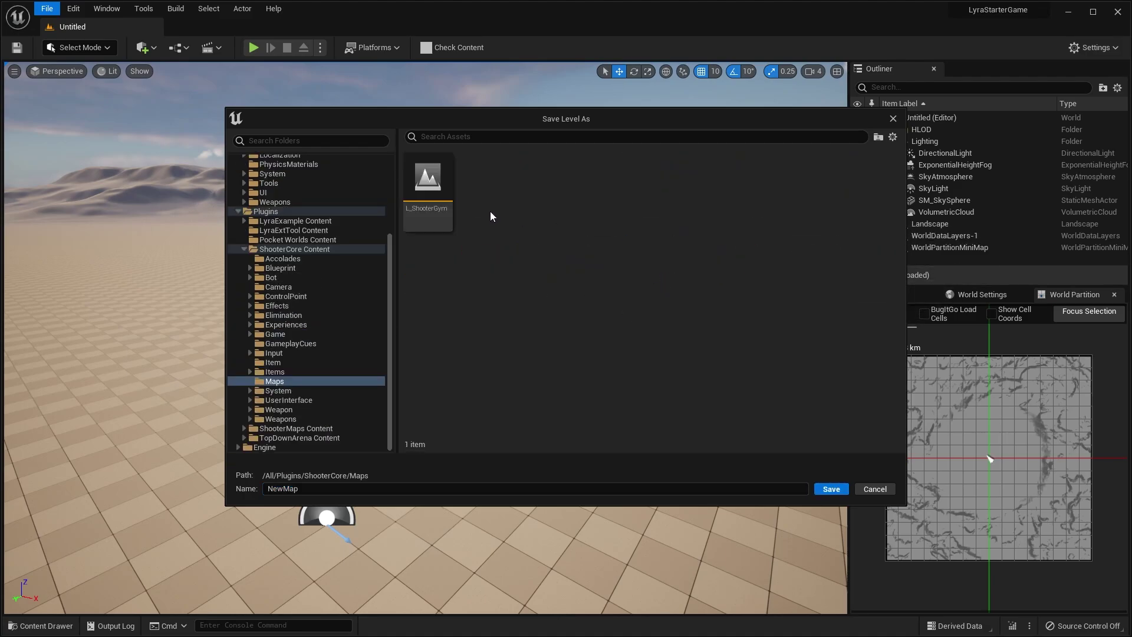
click(360, 490)
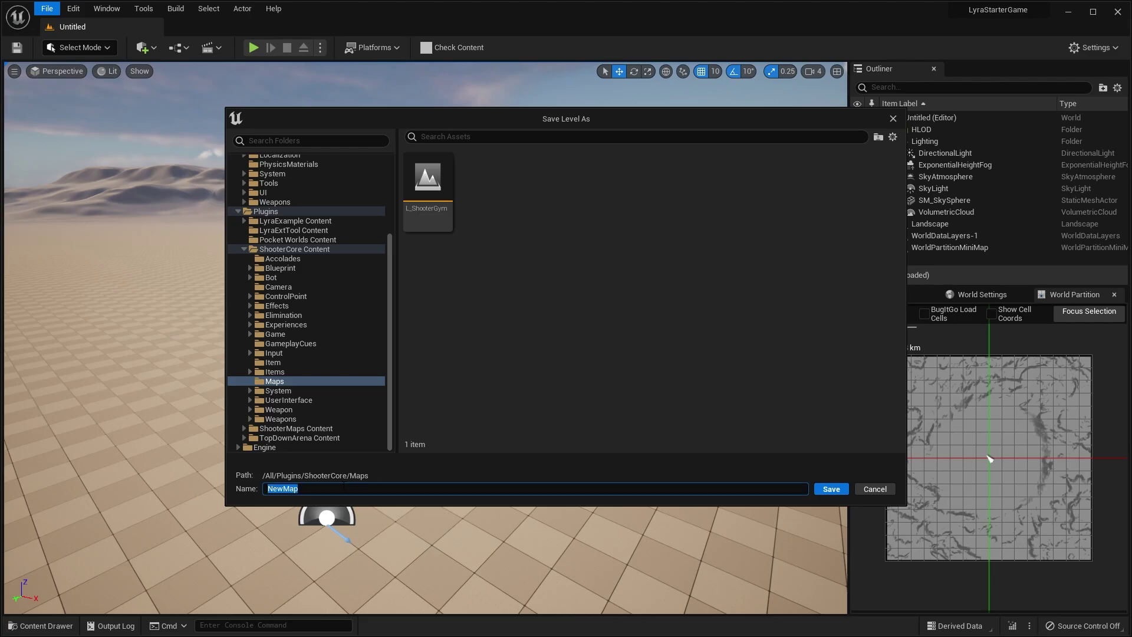
click(831, 489)
click(41, 625)
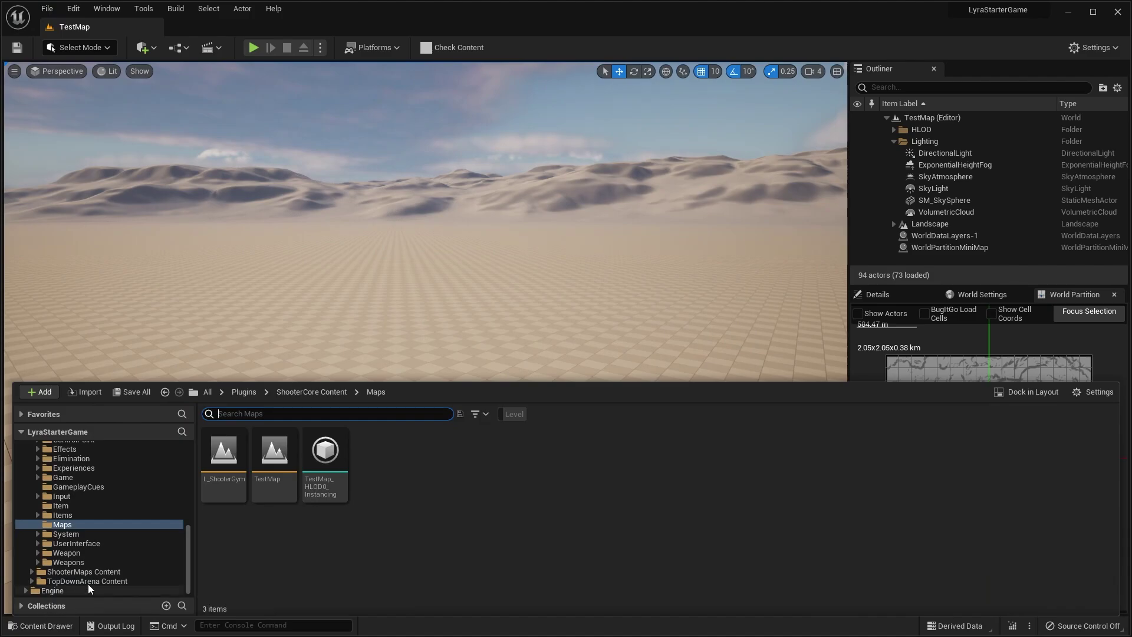
scroll(136, 531, up, 5)
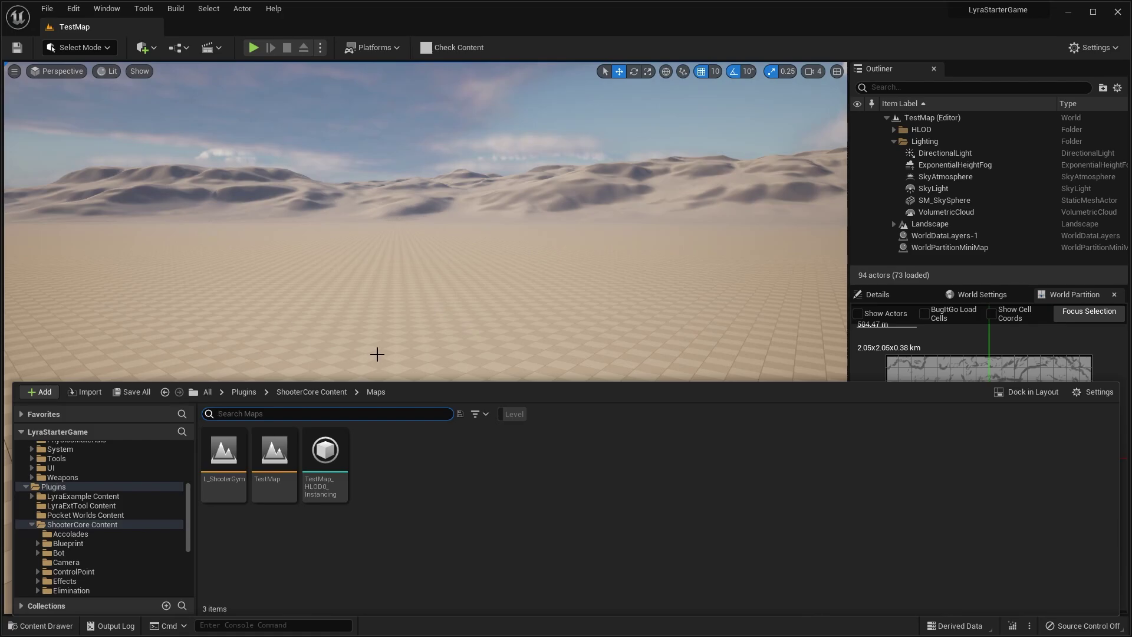
right_drag(534, 337, 470, 330)
right_drag(462, 227, 469, 237)
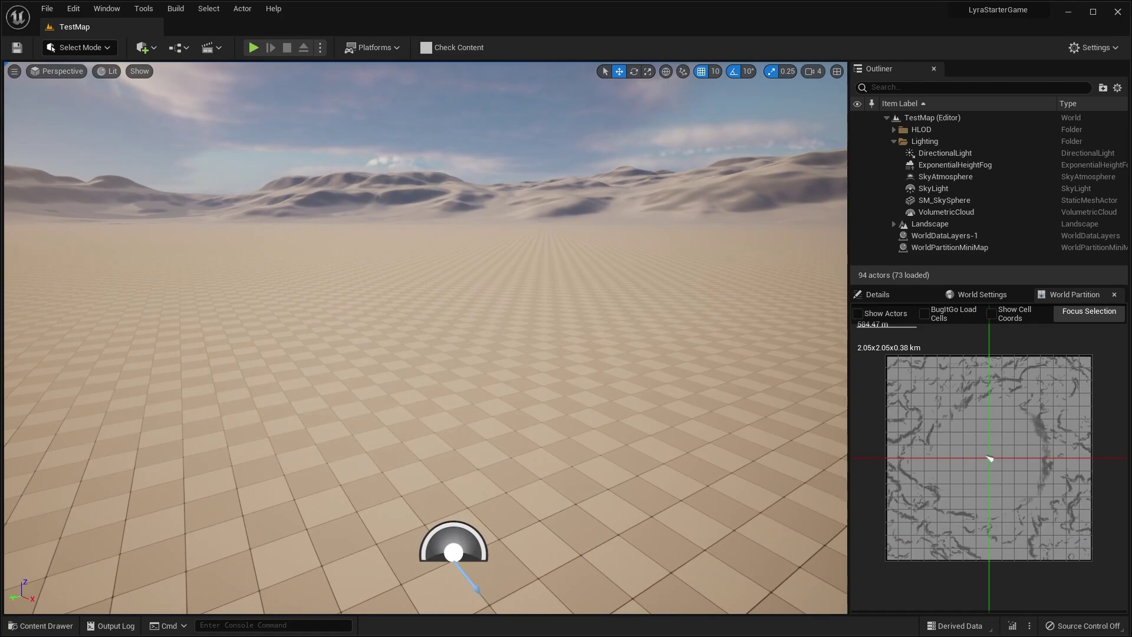
key(ctrl+space)
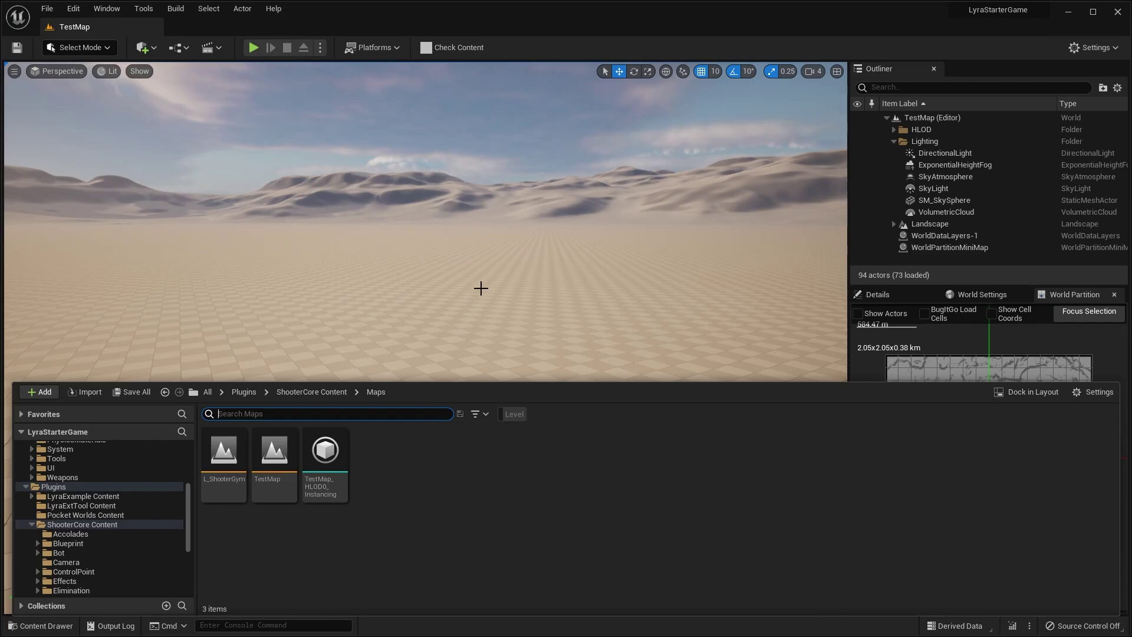
drag(481, 288, 578, 298)
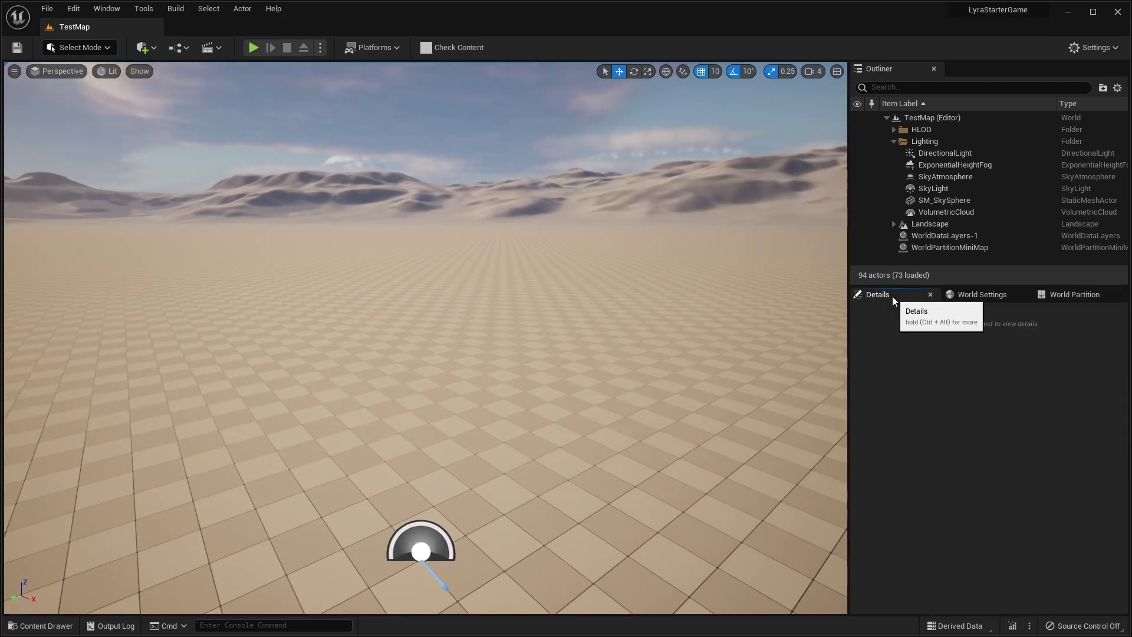
Set the level's Default Gameplay Experience to B_ShooterGame_Elimination in the world settings.
click(979, 296)
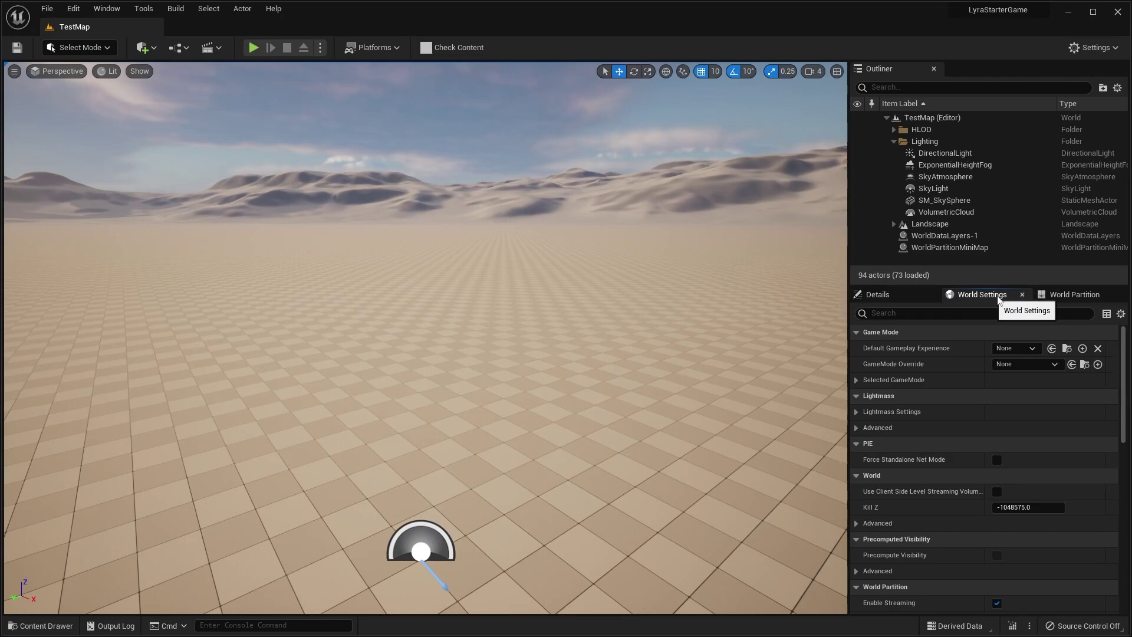
click(120, 15)
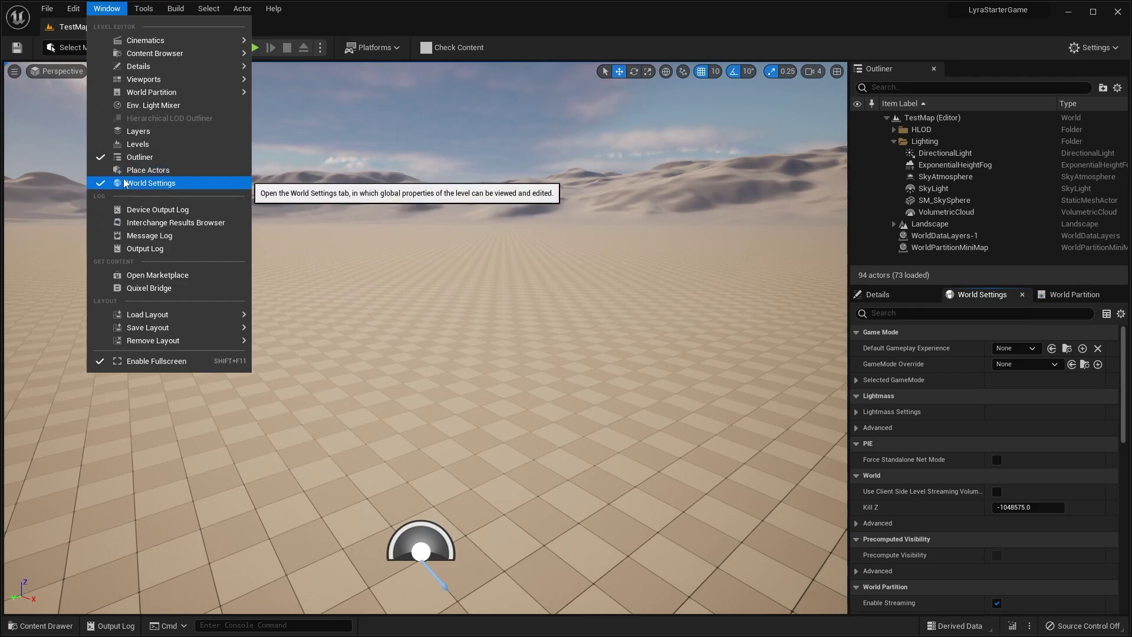
click(989, 296)
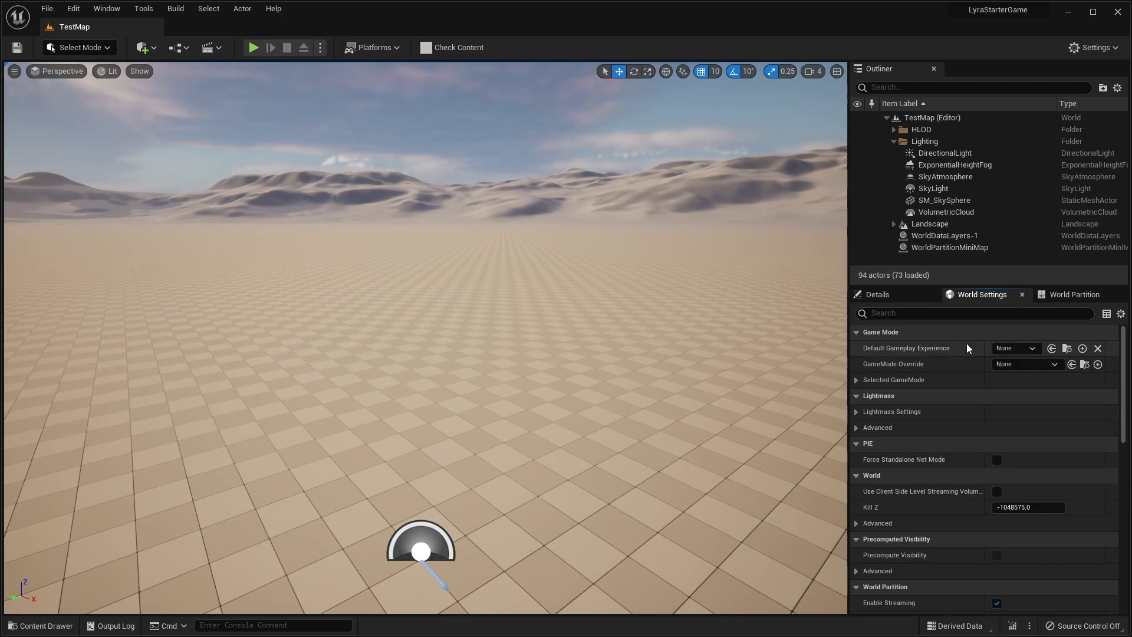
mouse_move(911, 351)
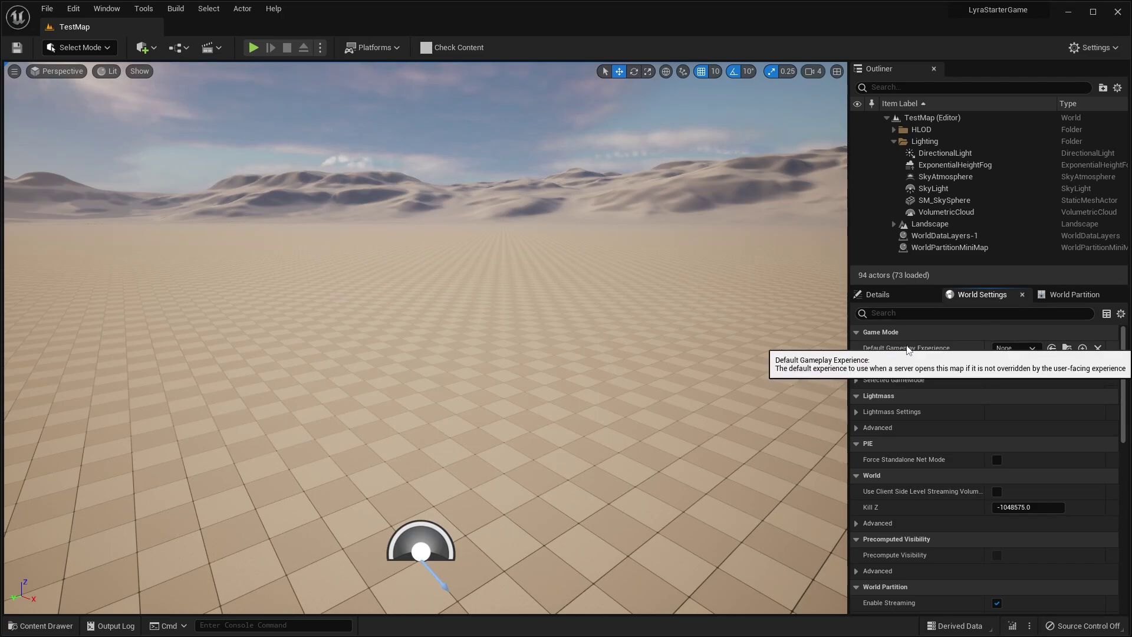
click(997, 349)
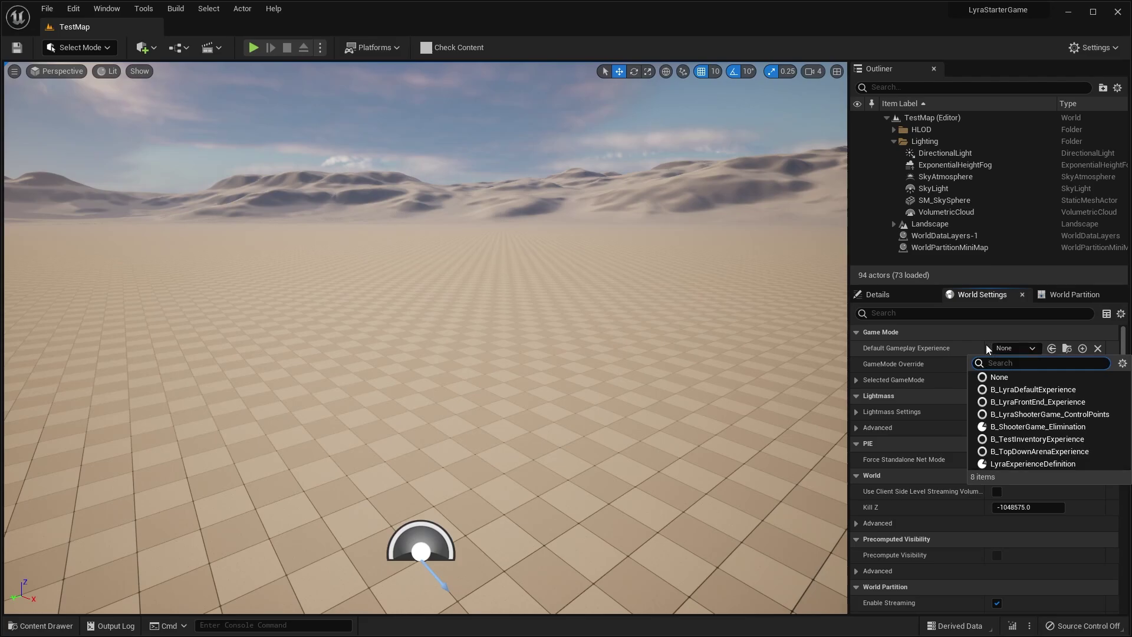
click(979, 345)
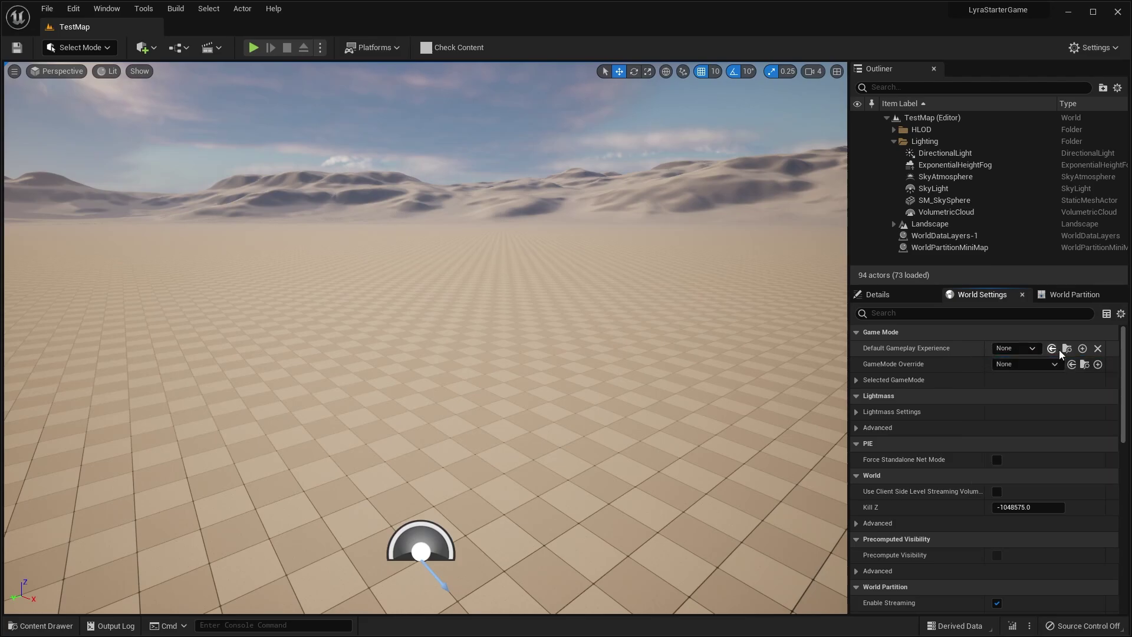
click(1000, 348)
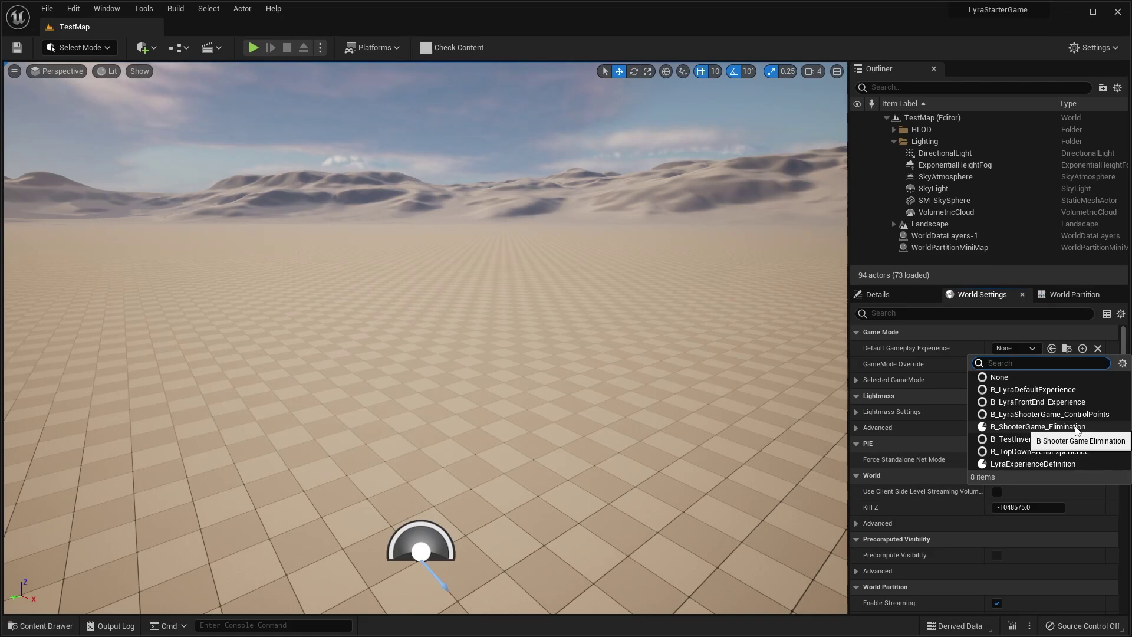
click(1032, 426)
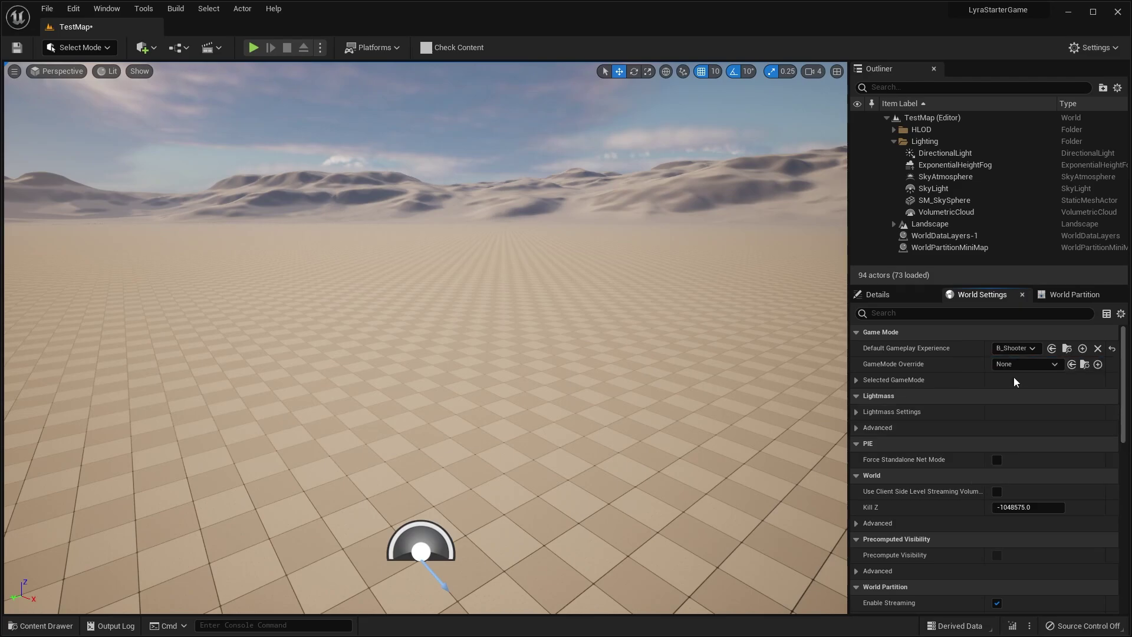
Play-test TestMap in the editor by running the character around the open landscape.
right_drag(743, 298, 660, 265)
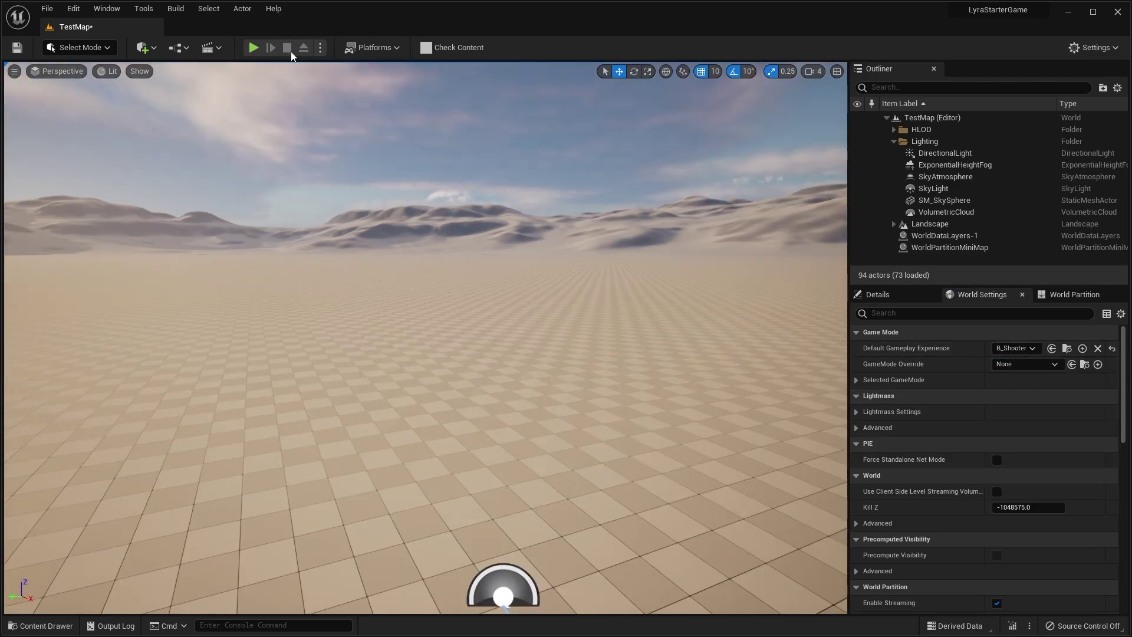
key(alt+p)
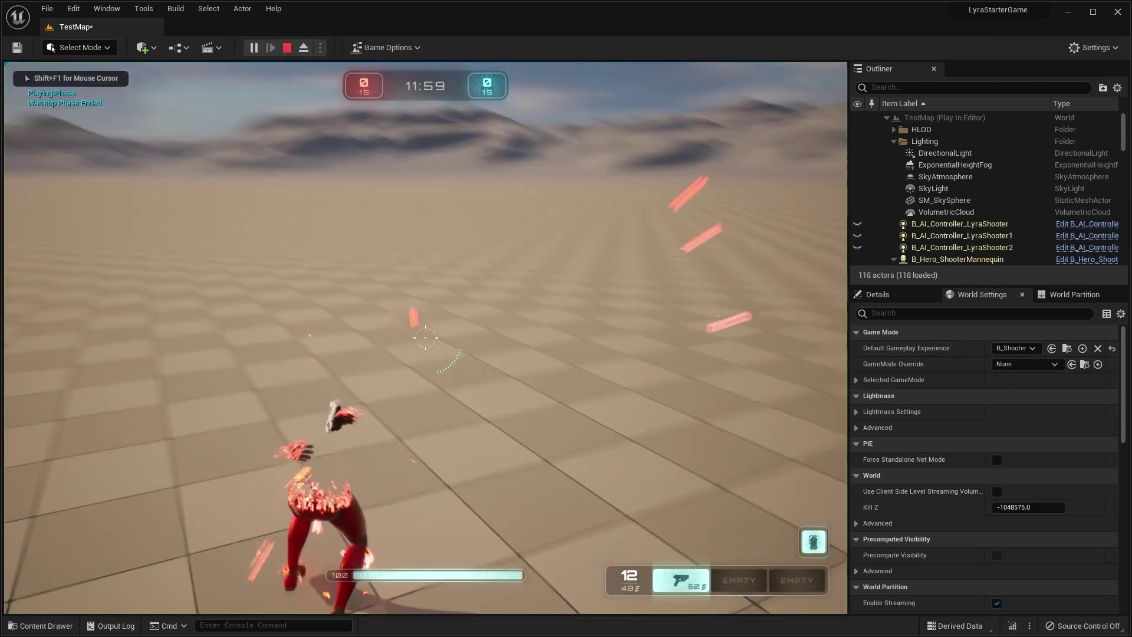
key(w)
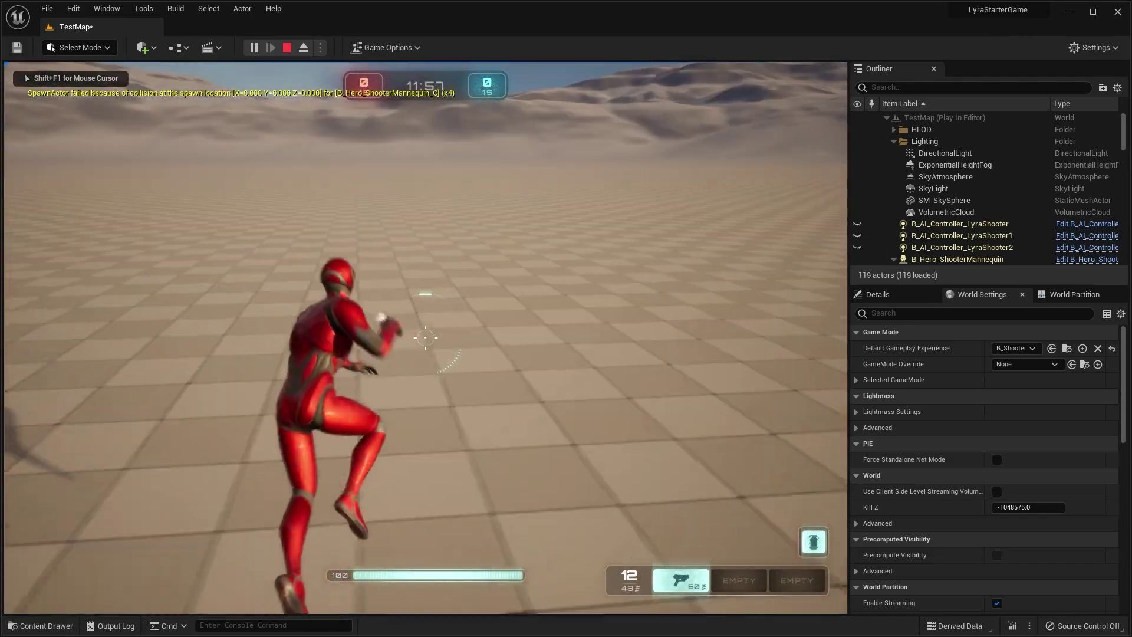
key(w)
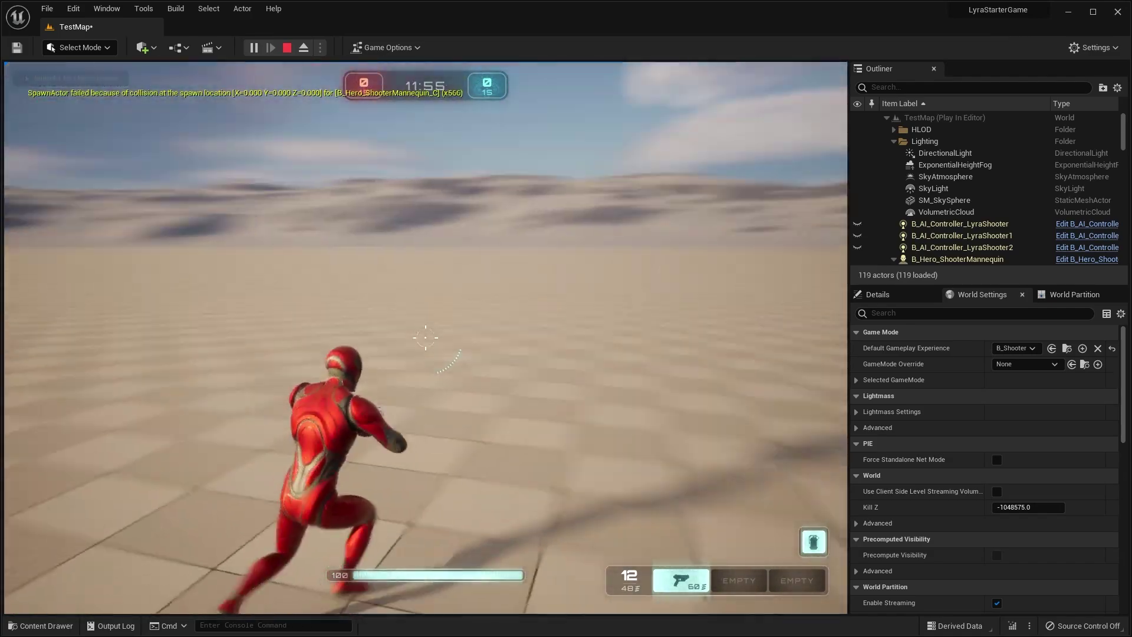
key(w)
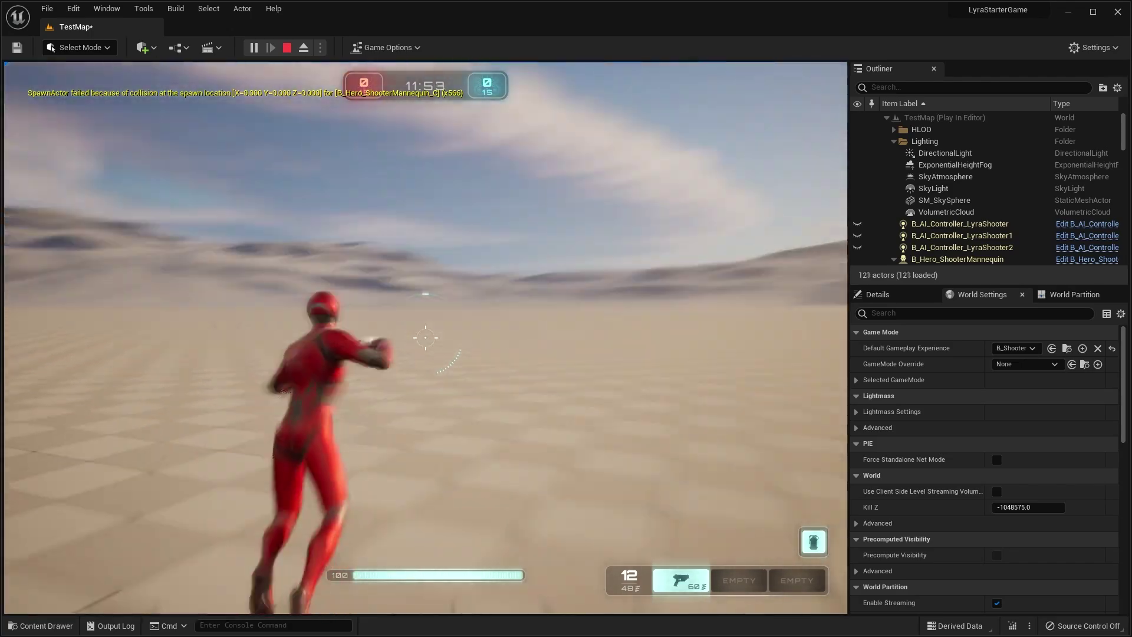
key(w)
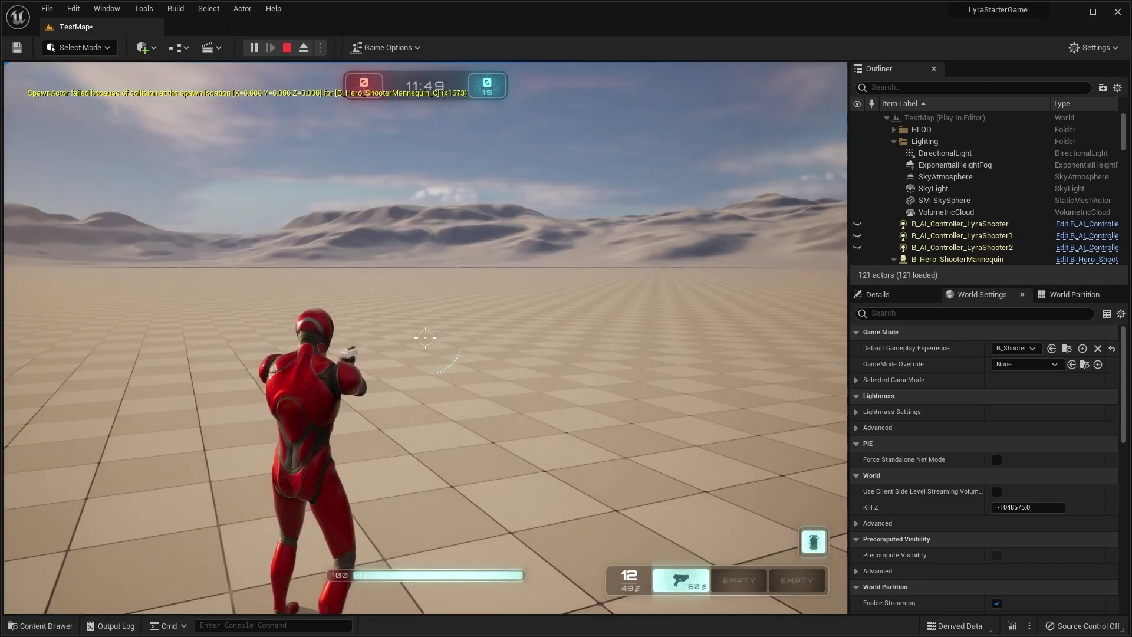
key(w)
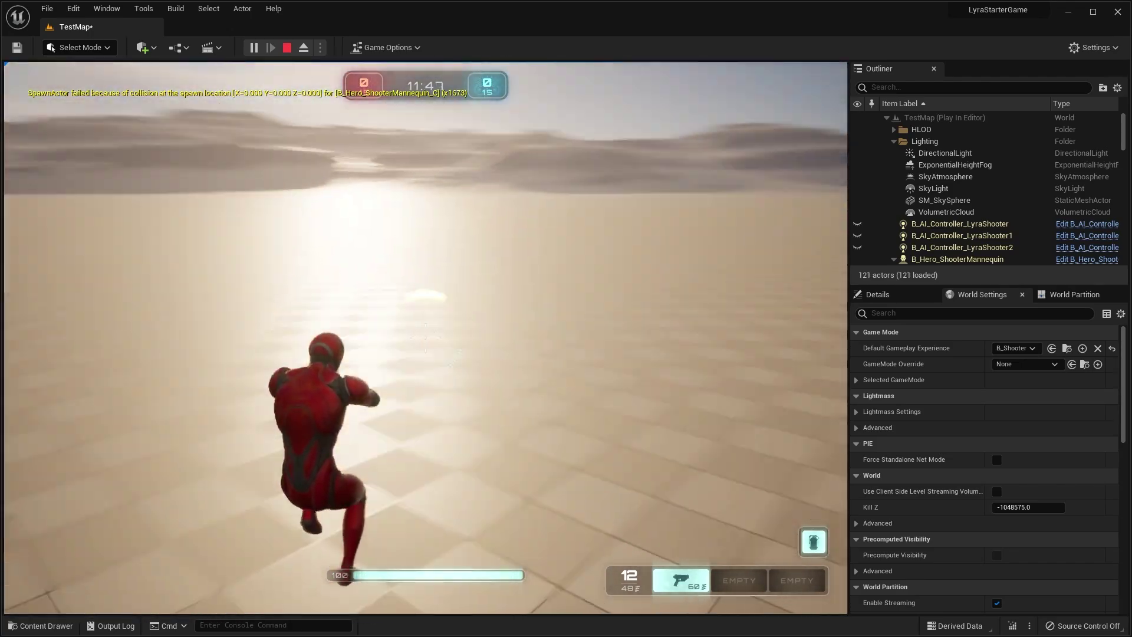
key(w)
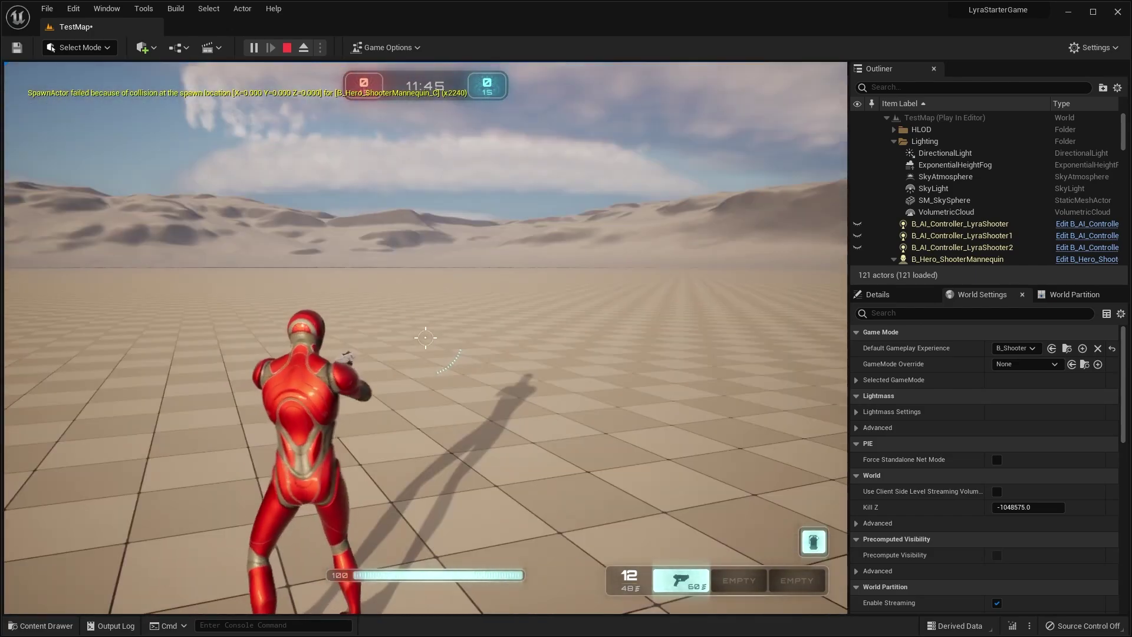
key(w)
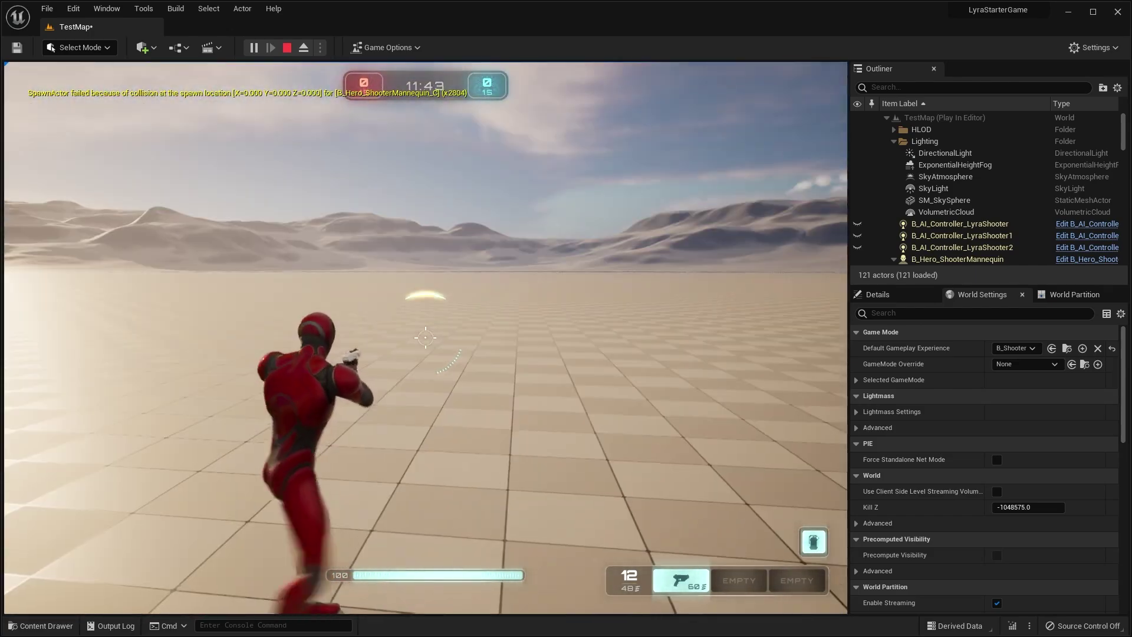
Stop the play session, read the full Blueprint runtime errors in the message log and close the log.
key(Escape)
key(shift+Escape)
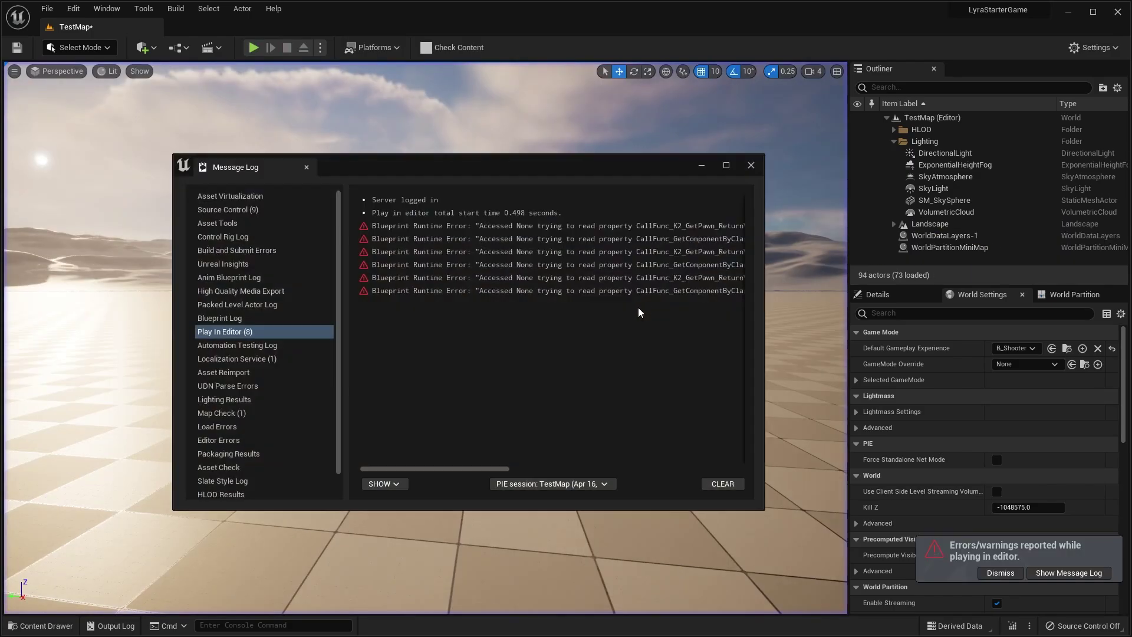
drag(499, 468, 701, 472)
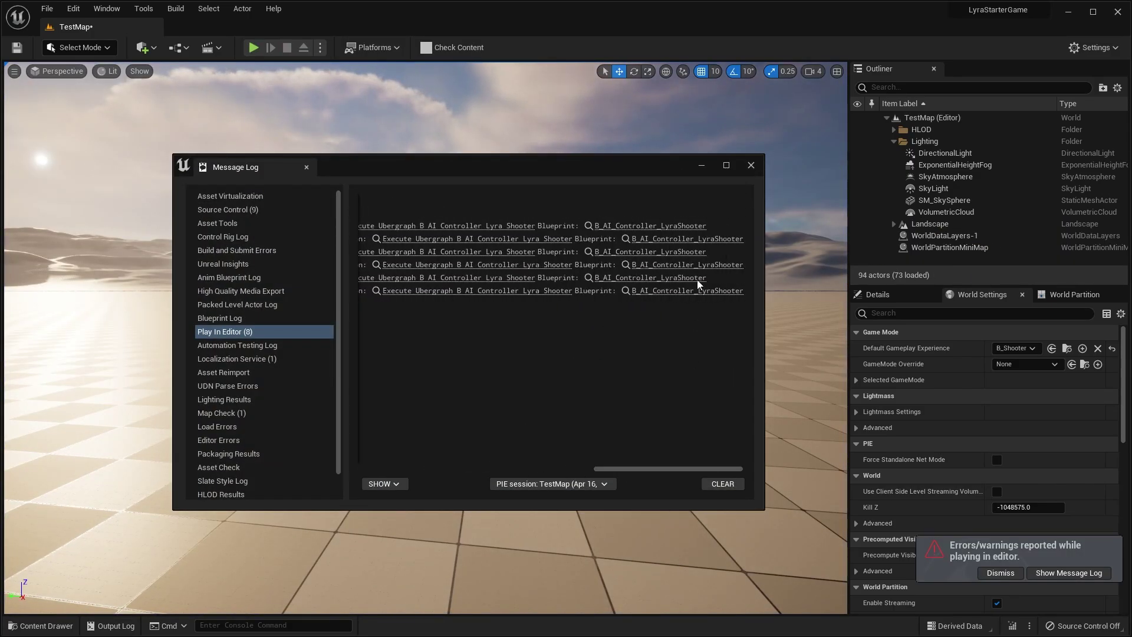
click(751, 165)
Add a NavMeshBoundsVolume to the level on the open landscape.
right_drag(752, 165, 748, 197)
key(s)
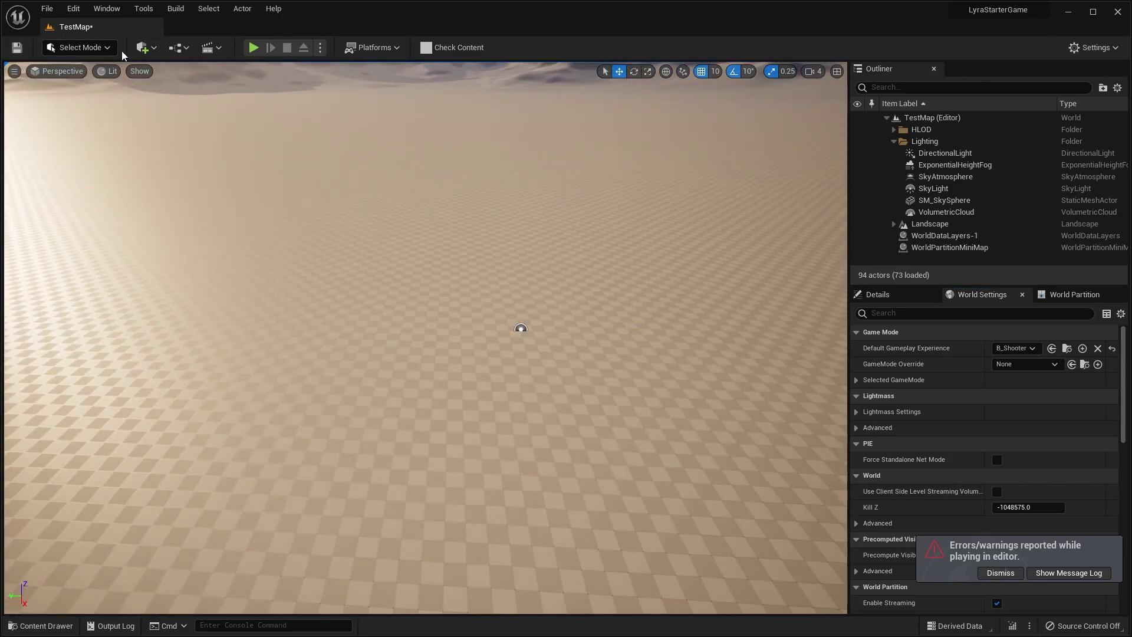
click(148, 49)
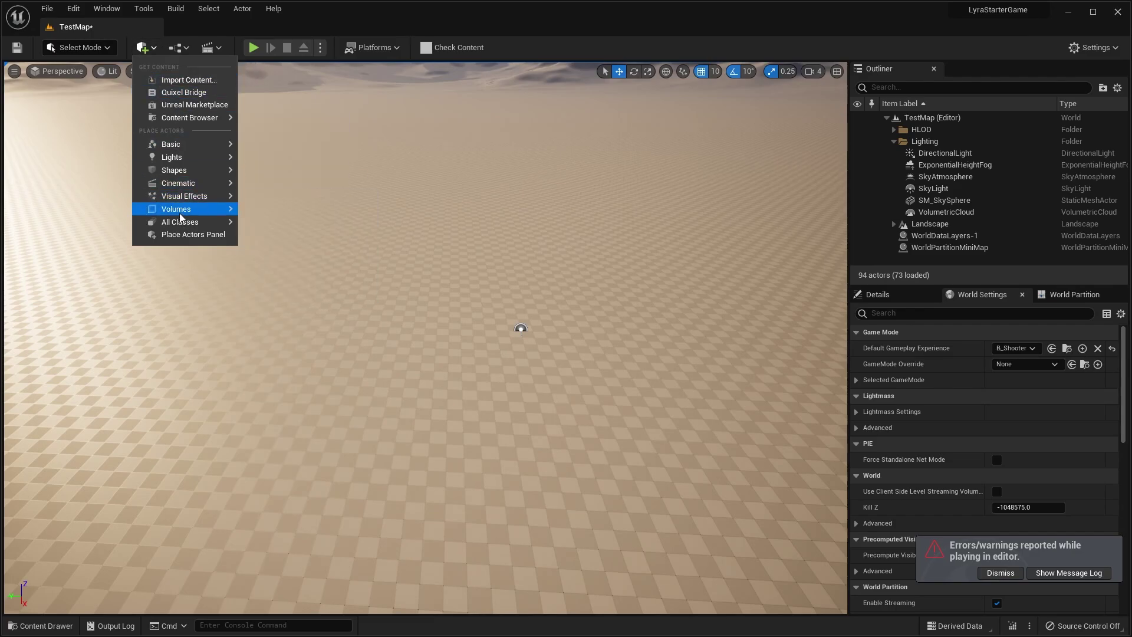
mouse_move(179, 210)
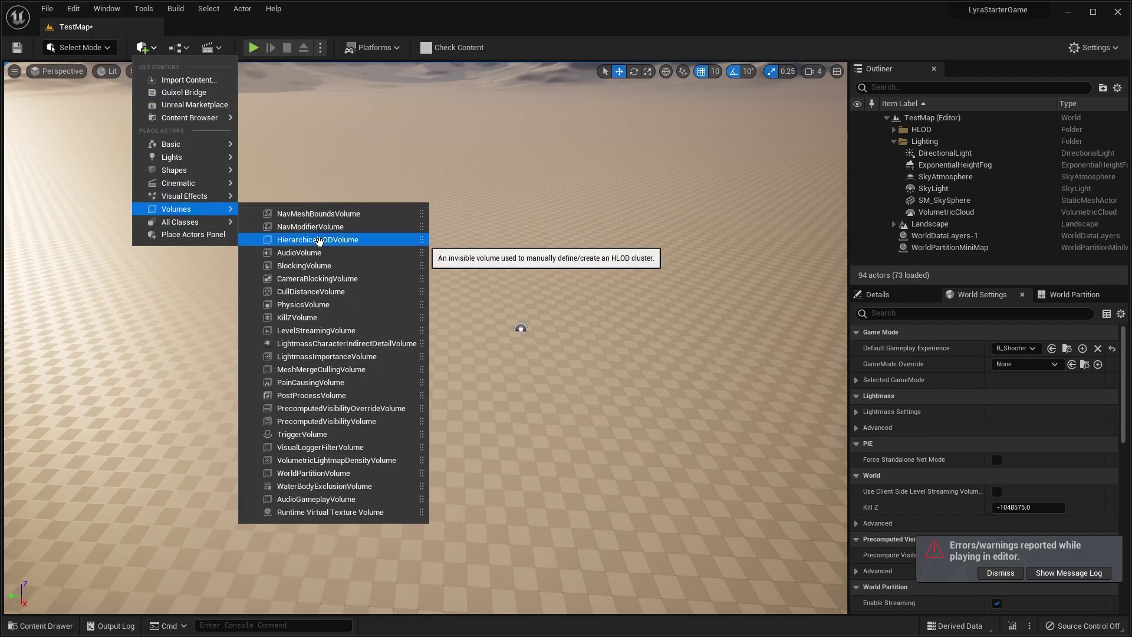
text(nav)
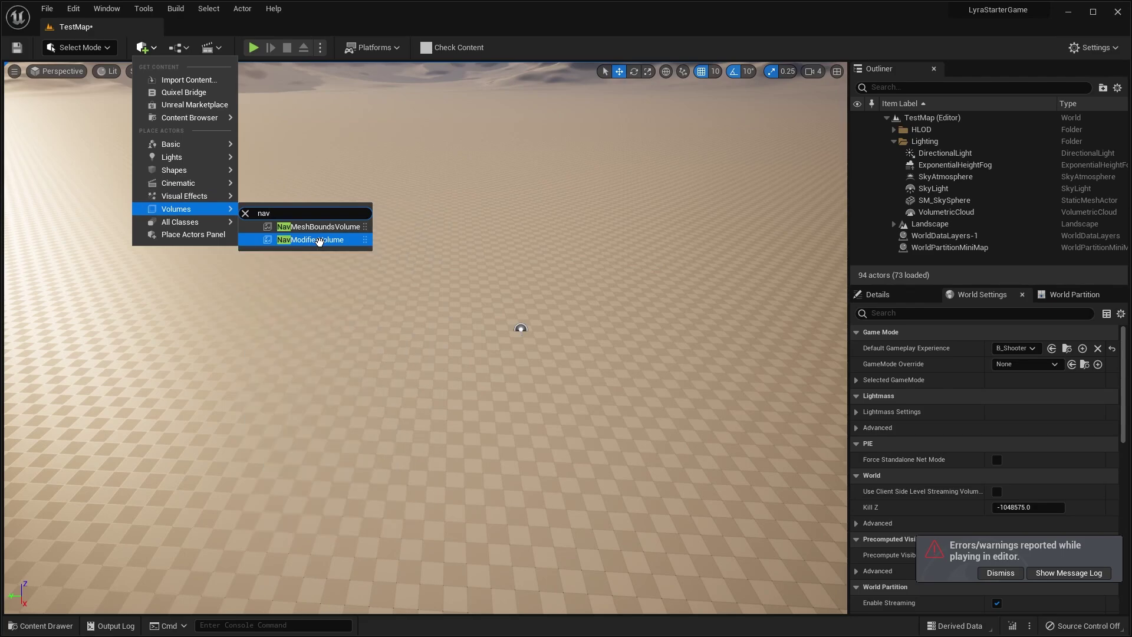
click(318, 227)
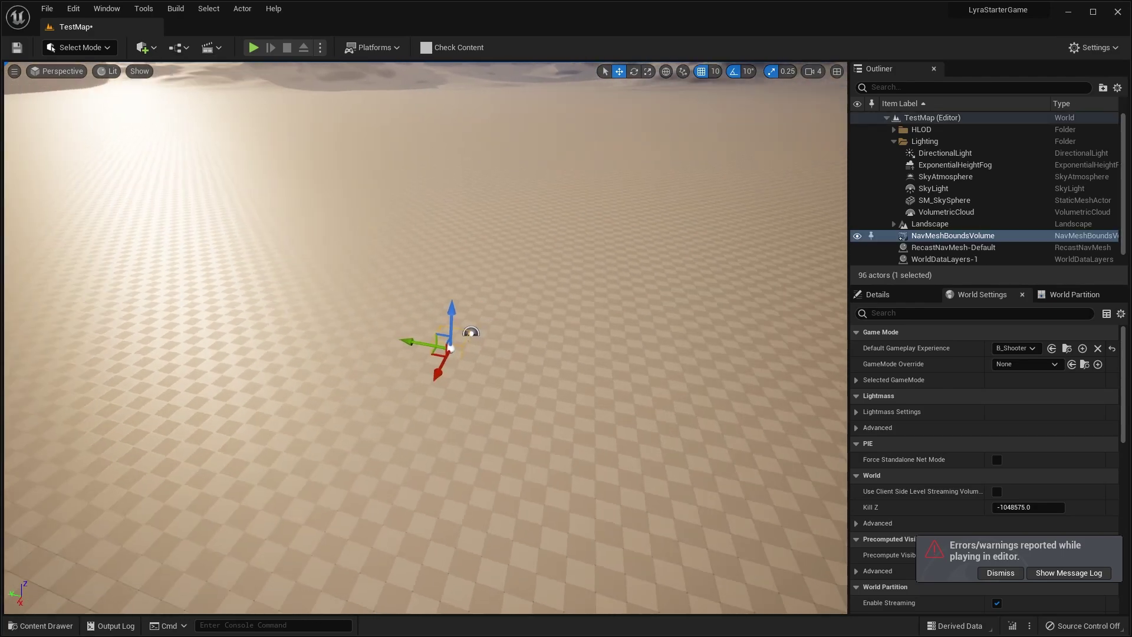
Scale up the NavMeshBoundsVolume to cover a large area of the landscape and display the navigation mesh.
key(r)
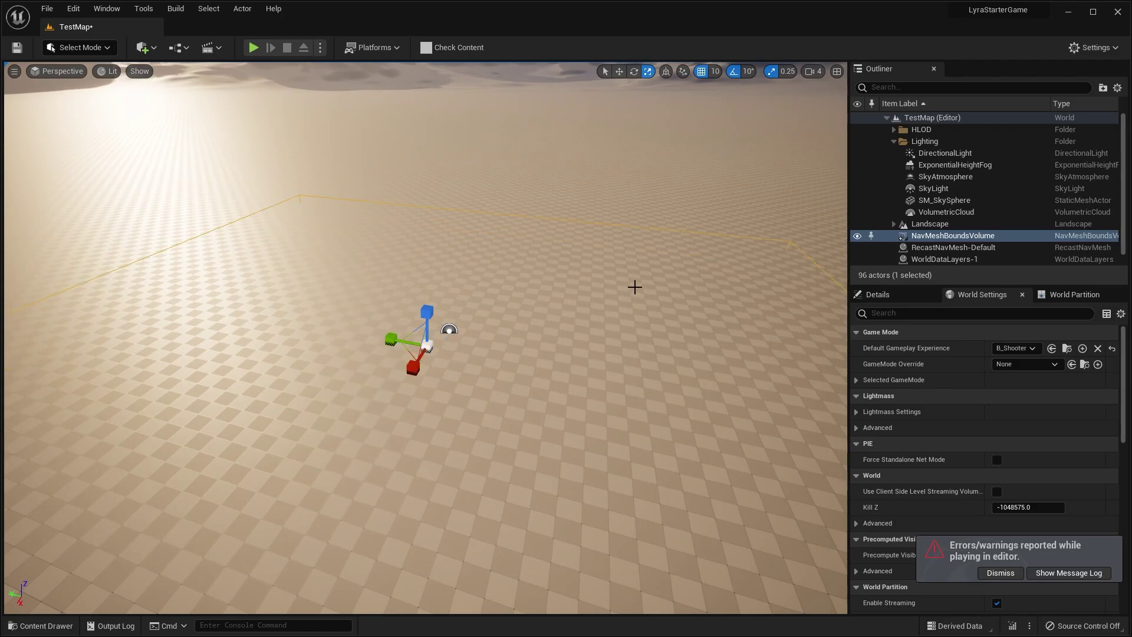
key(s)
right_drag(635, 287, 627, 306)
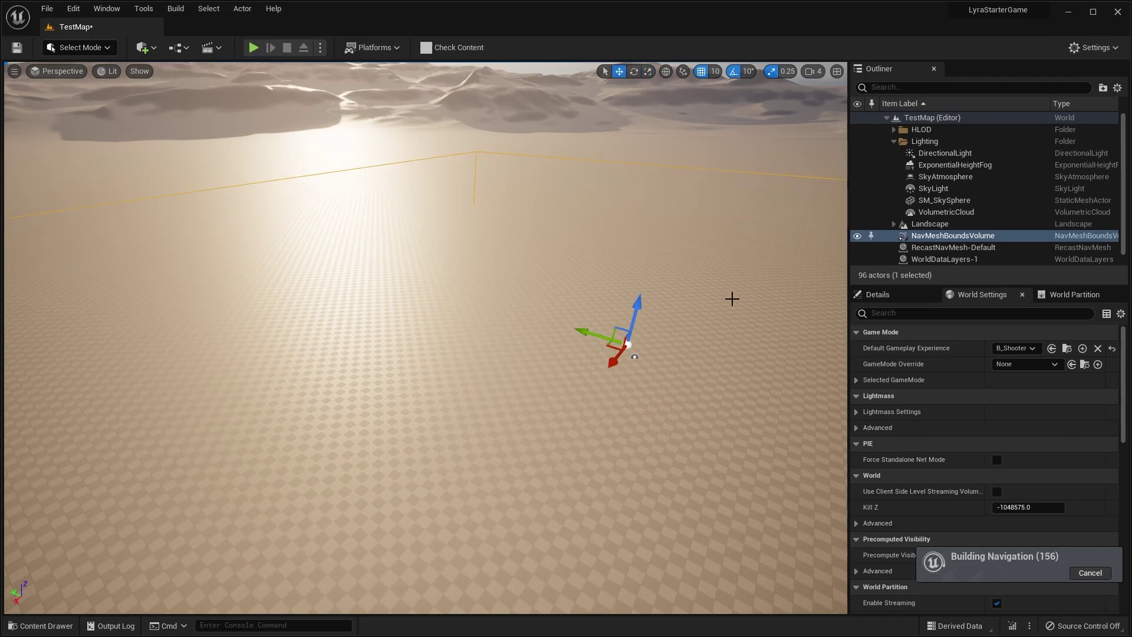
key(s)
right_drag(732, 299, 697, 305)
key(p)
key(s)
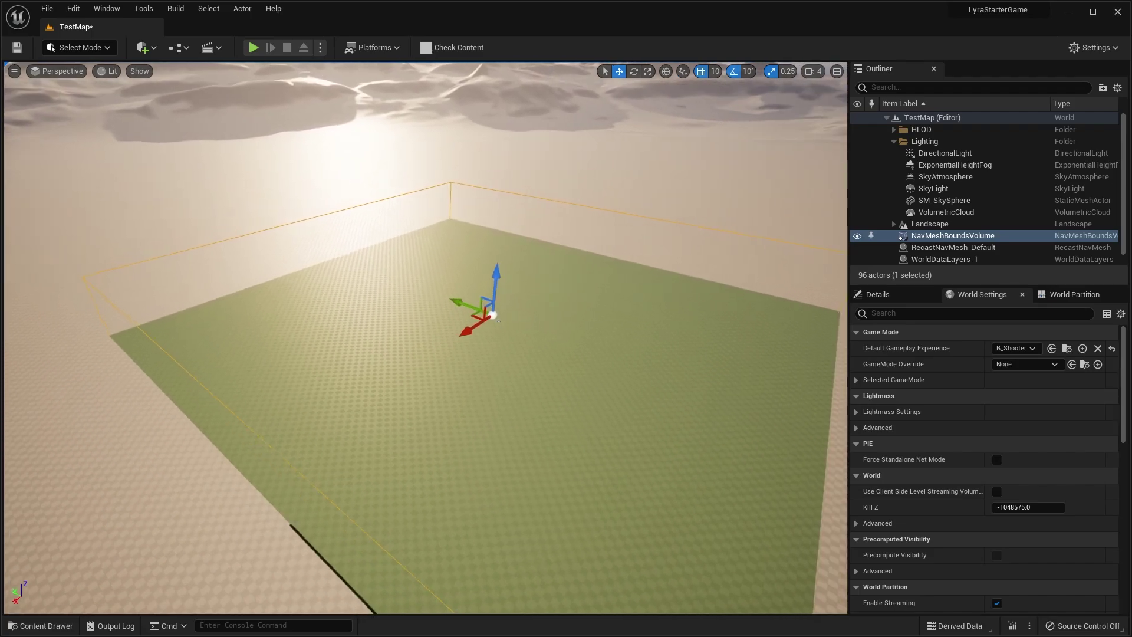
Enlarge the NavMeshBoundsVolume further along its two horizontal axes and save the level.
right_drag(440, 508, 507, 508)
key(a)
key(r)
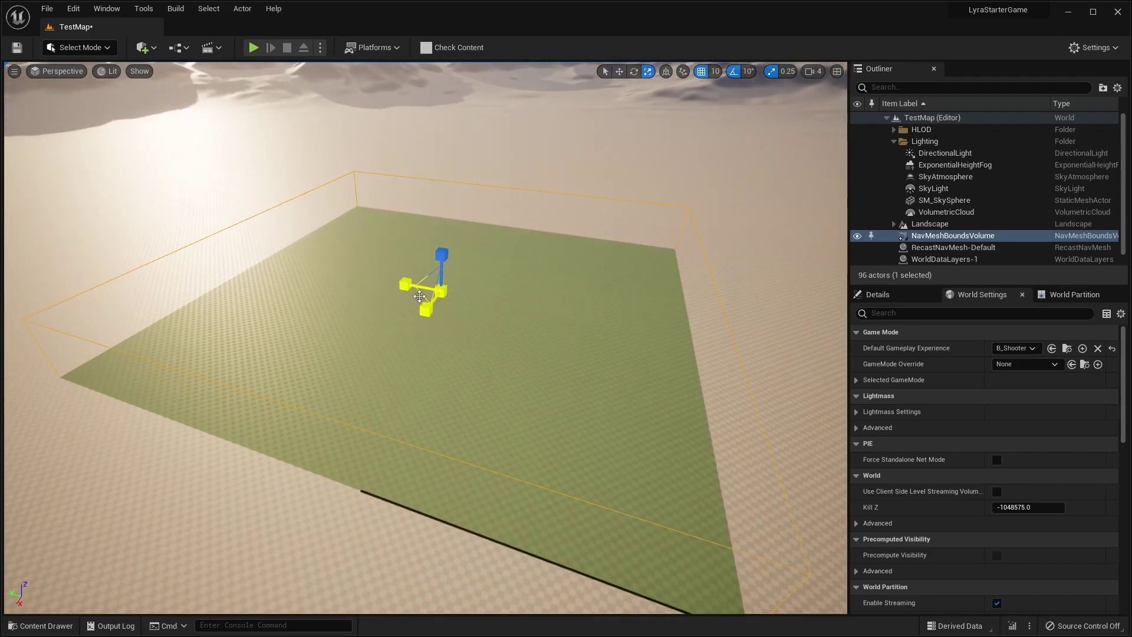
drag(441, 292, 414, 296)
key(w)
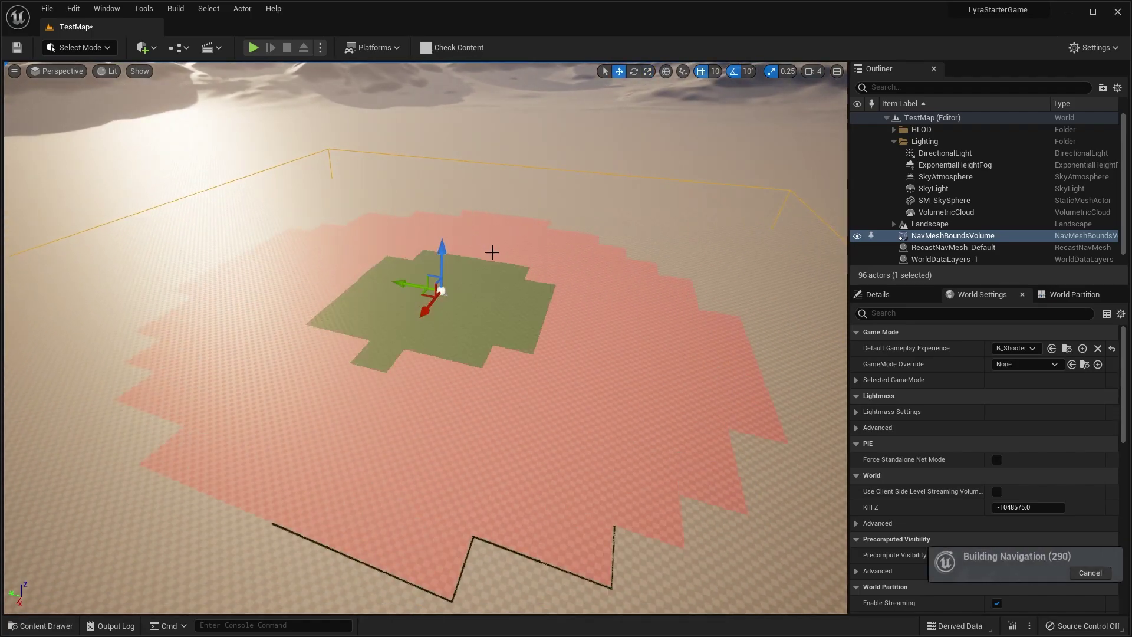
right_drag(507, 277, 643, 264)
key(a)
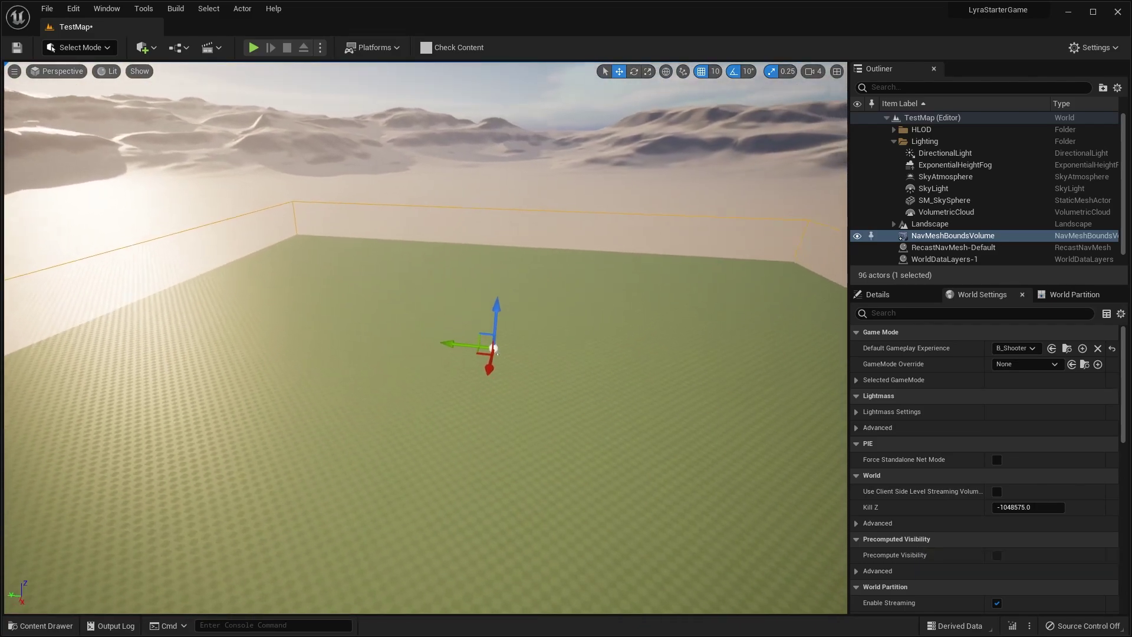
click(16, 47)
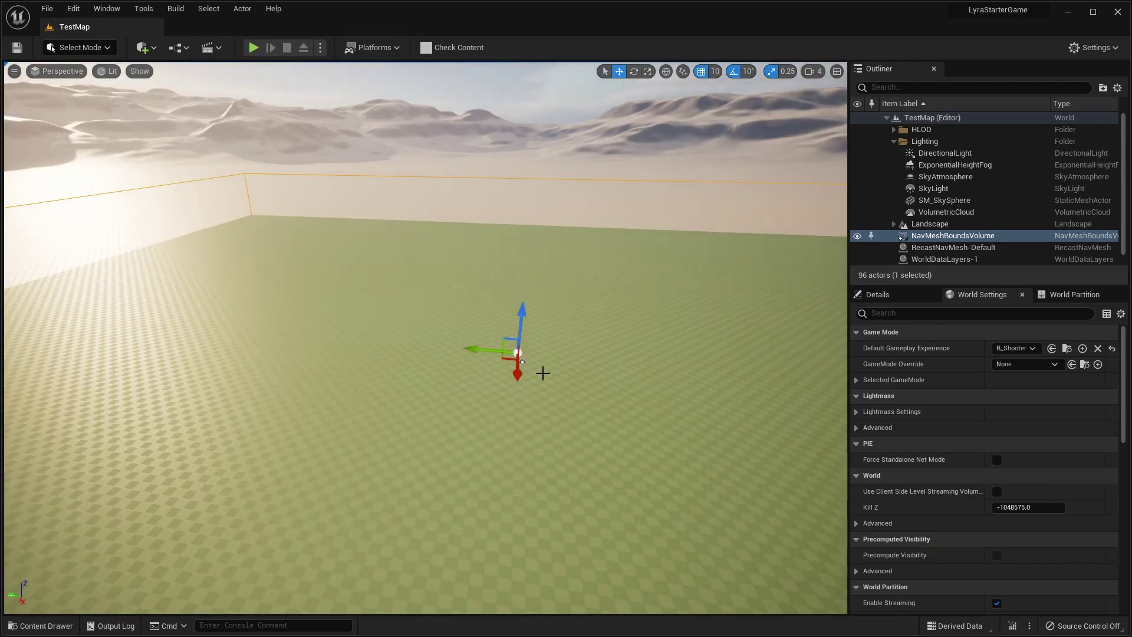
right_drag(544, 373, 571, 401)
key(w)
key(s)
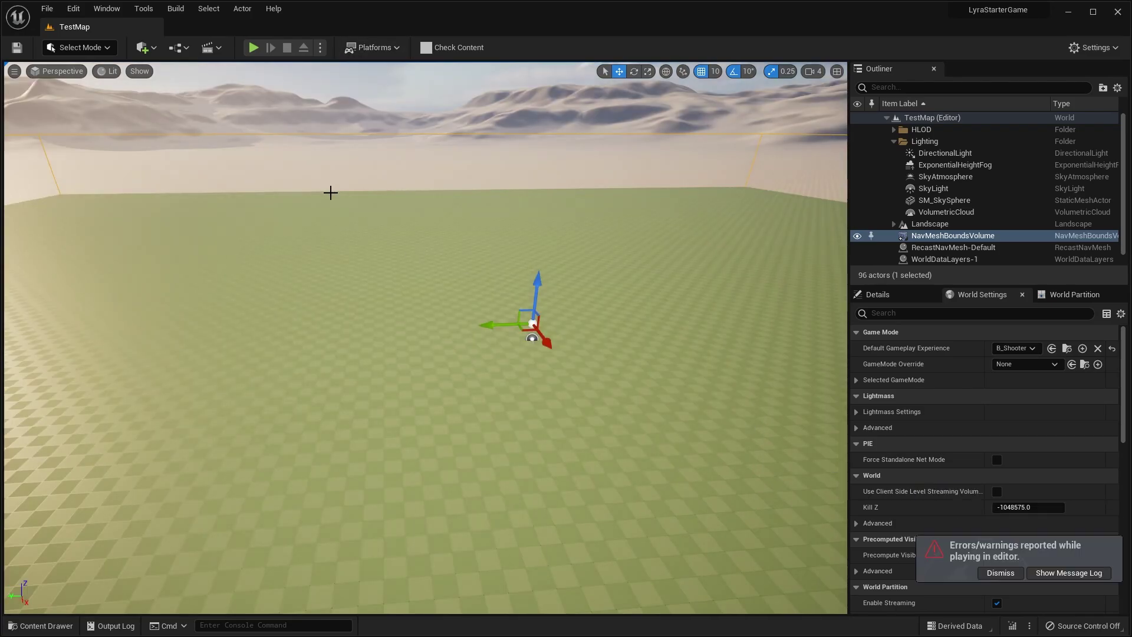
Search the placeable actor classes for "lyra" and place a LyraPlayerStart on the open landscape.
right_drag(328, 193, 307, 206)
click(151, 48)
key(a)
mouse_move(515, 471)
right_down()
mouse_move(534, 481)
mouse_move(533, 470)
right_up()
click(150, 49)
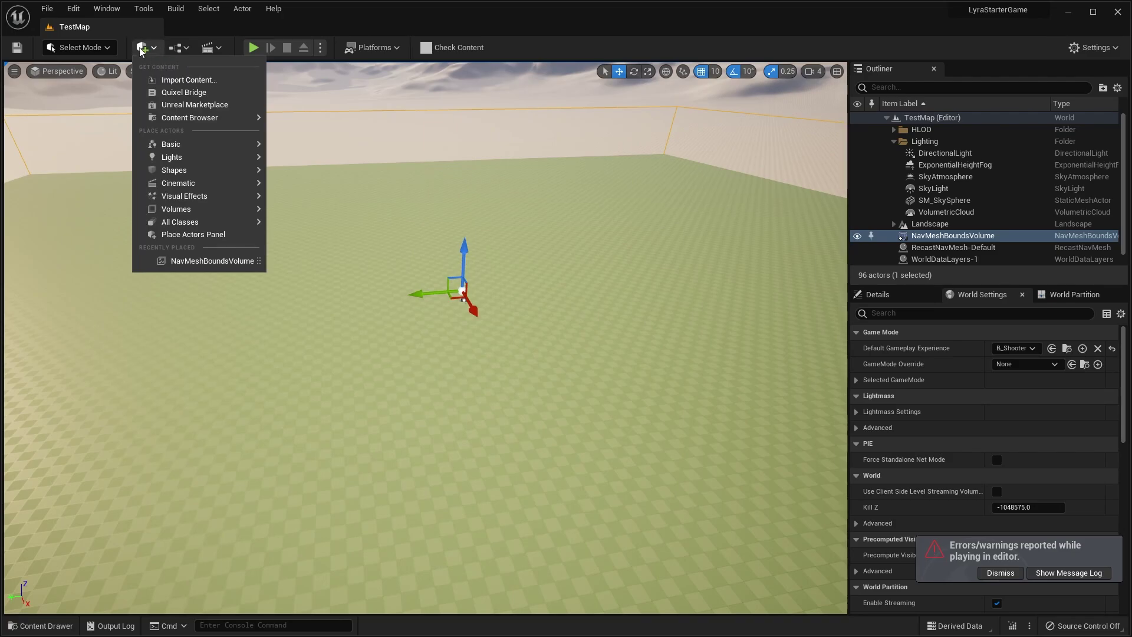
mouse_move(187, 221)
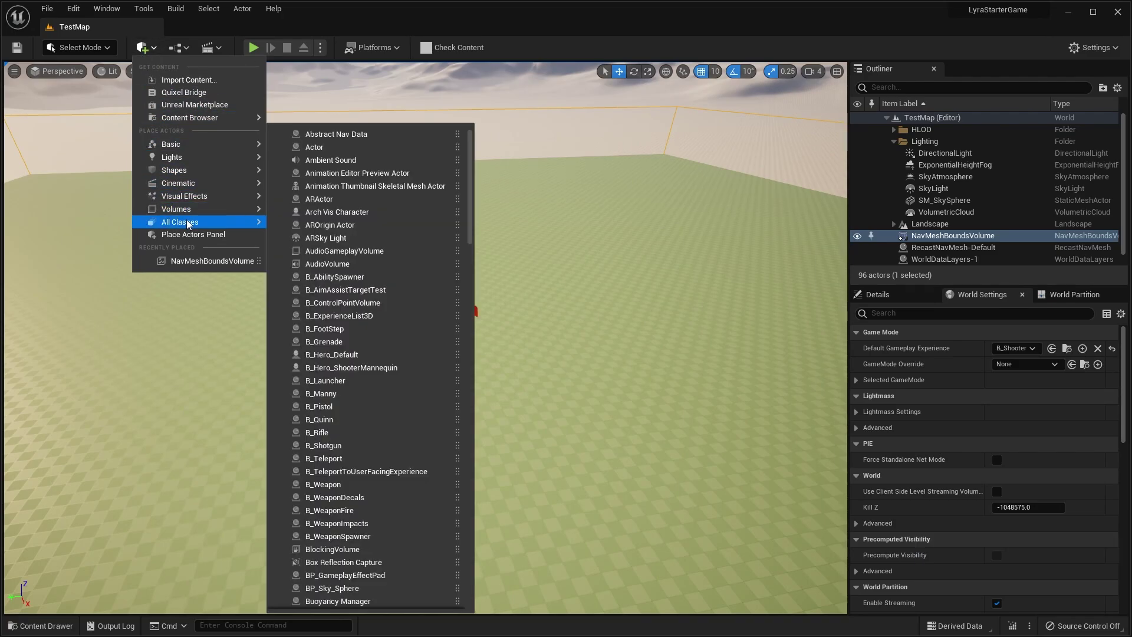
text(lyra)
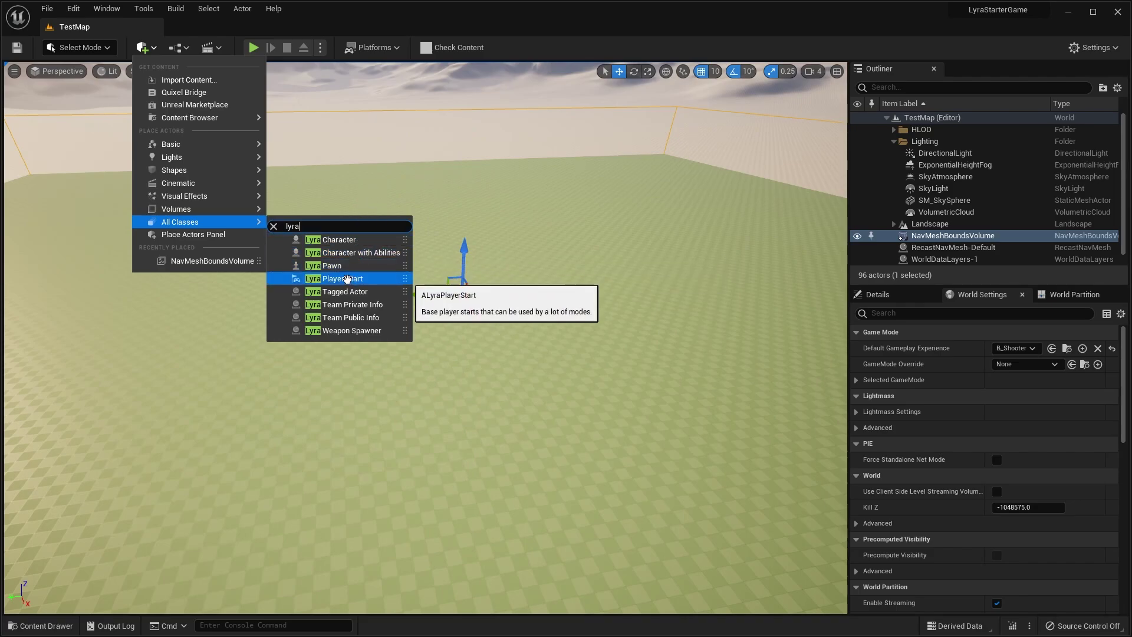
drag(343, 277, 518, 433)
drag(484, 394, 485, 393)
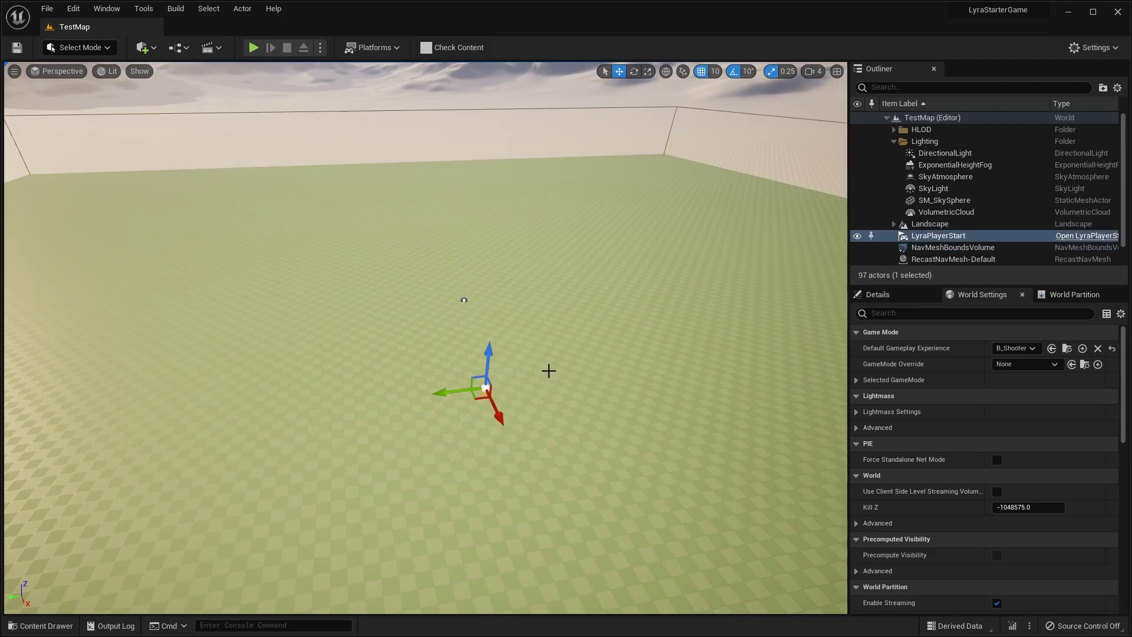
Adjust the LyraPlayerStart's height above the ground and rotate it about its vertical axis.
scroll(557, 369, up, 2)
key(w)
right_drag(571, 369, 725, 360)
key(a)
key(w)
drag(468, 400, 468, 386)
right_drag(468, 386, 540, 381)
key(e)
drag(478, 416, 479, 417)
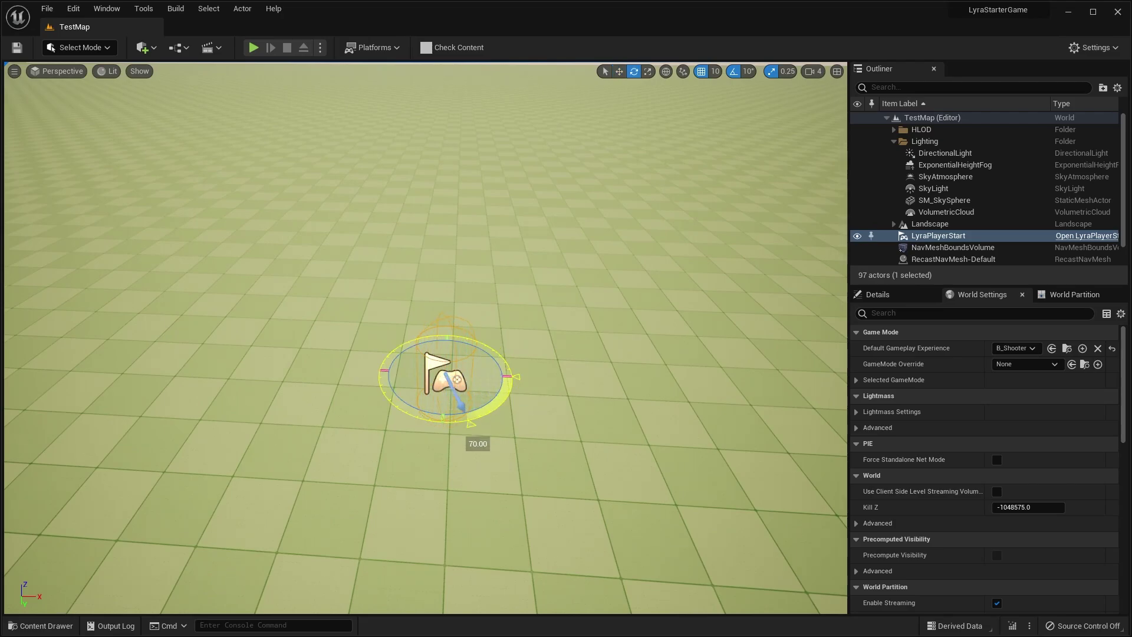
Duplicate the LyraPlayerStart three times to form an evenly spaced row of four player starts.
drag(584, 396, 584, 397)
key(w)
key(s)
right_drag(584, 397, 430, 359)
right_click(594, 385)
click(532, 374)
key(w)
alt+drag(402, 355, 476, 463)
right_drag(476, 462, 448, 474)
Select all four player starts and duplicate them as a second row on the opposite side of the navigation area.
click(433, 327)
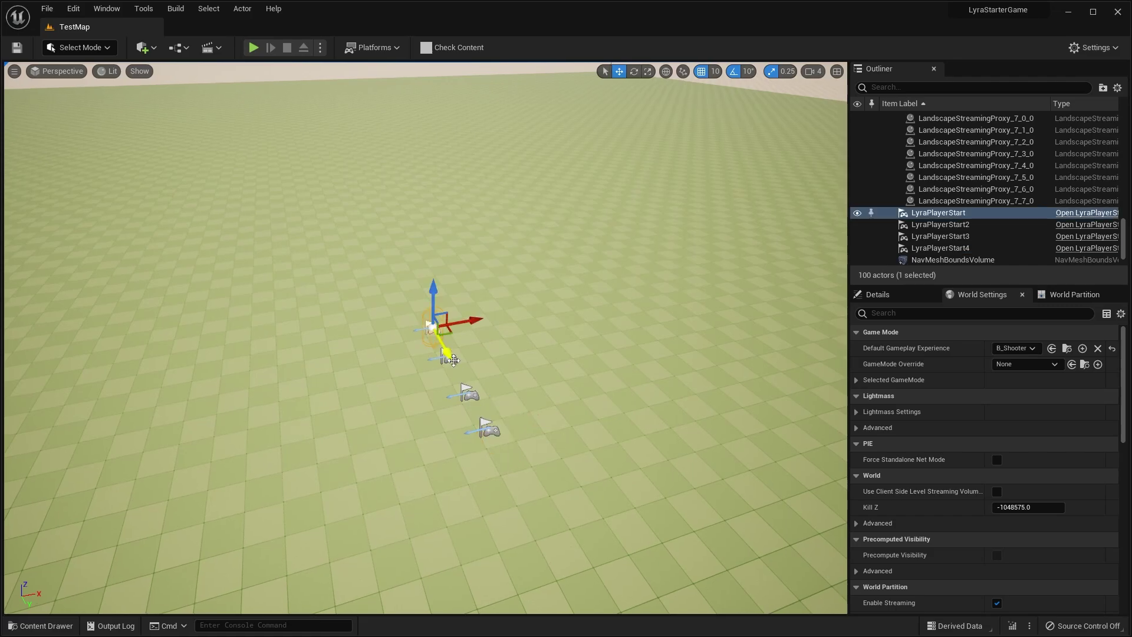
shift+click(448, 357)
shift+click(470, 394)
right_drag(470, 394, 452, 392)
shift+click(531, 426)
key(s)
right_drag(542, 442, 633, 393)
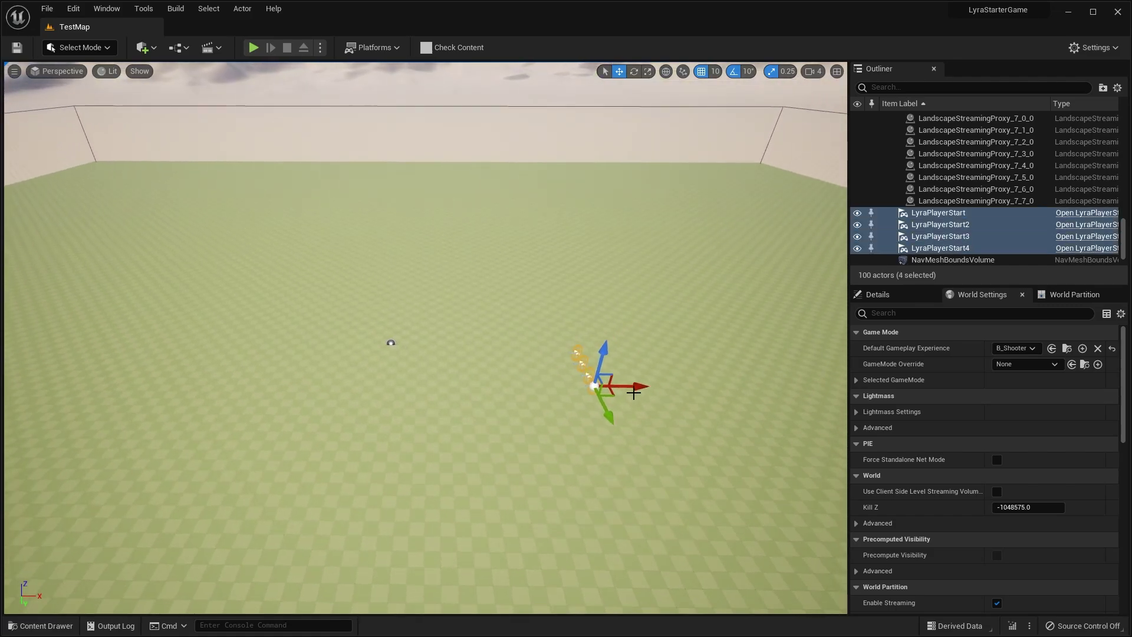
alt+drag(634, 393, 262, 419)
key(e)
key(w)
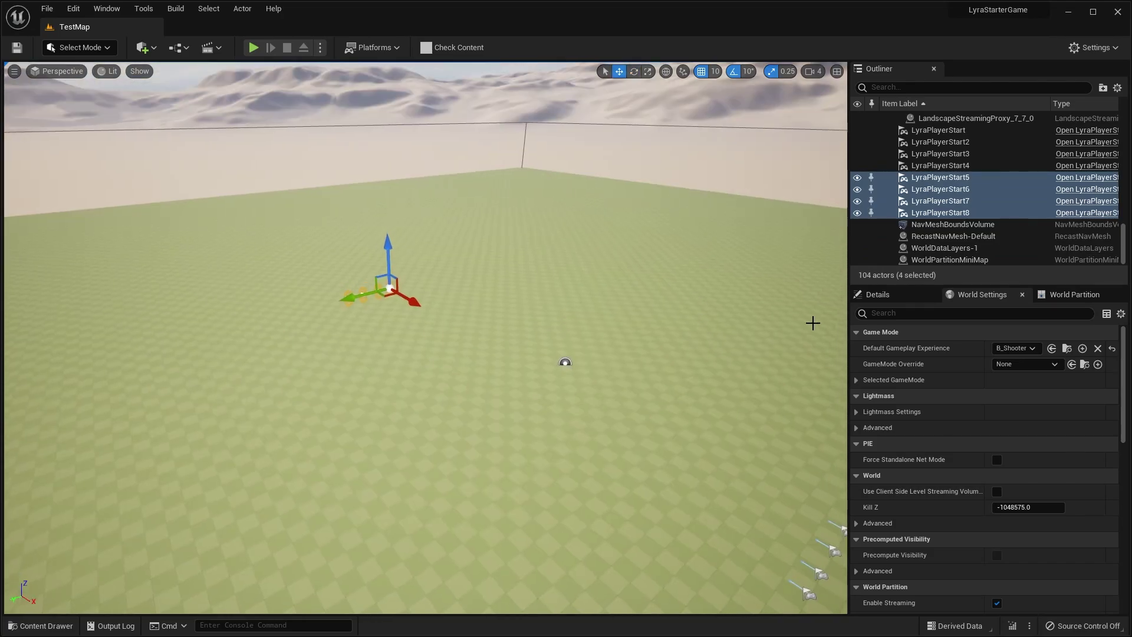
right_drag(811, 324, 845, 338)
right_drag(520, 317, 520, 318)
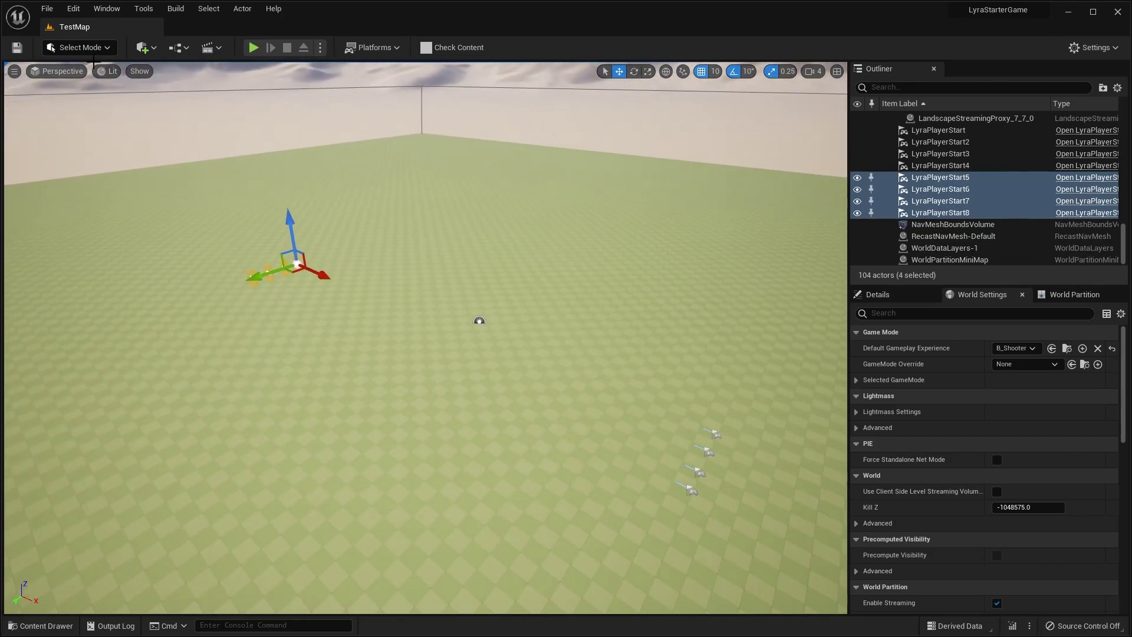
right_drag(523, 245, 546, 245)
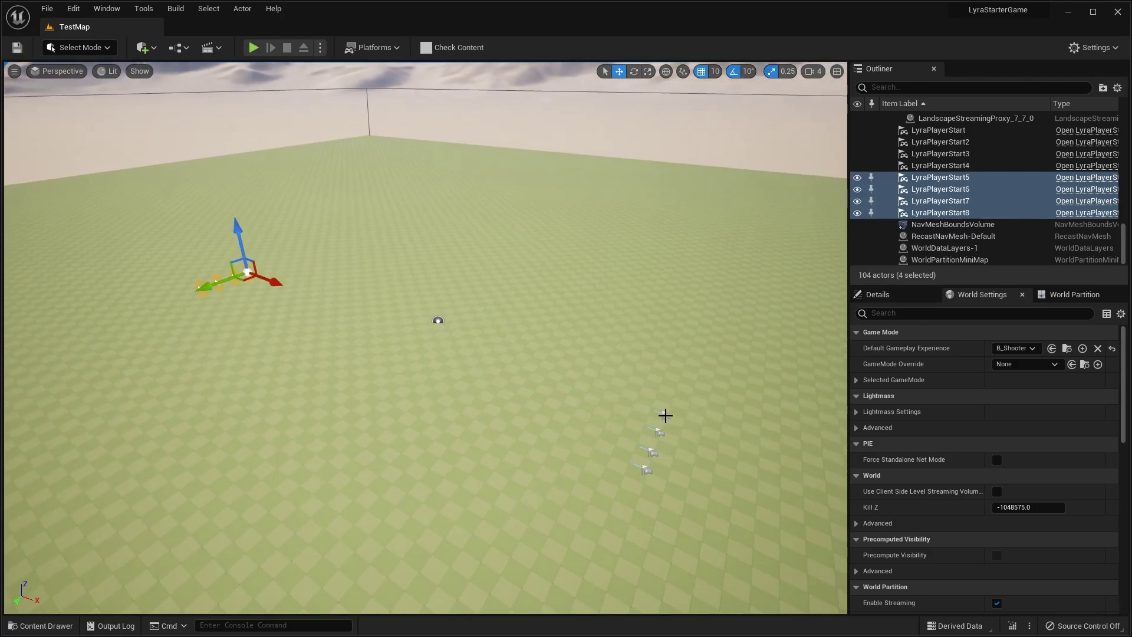
Start a play session on the map and test moving and firing at the enemy bots.
click(665, 416)
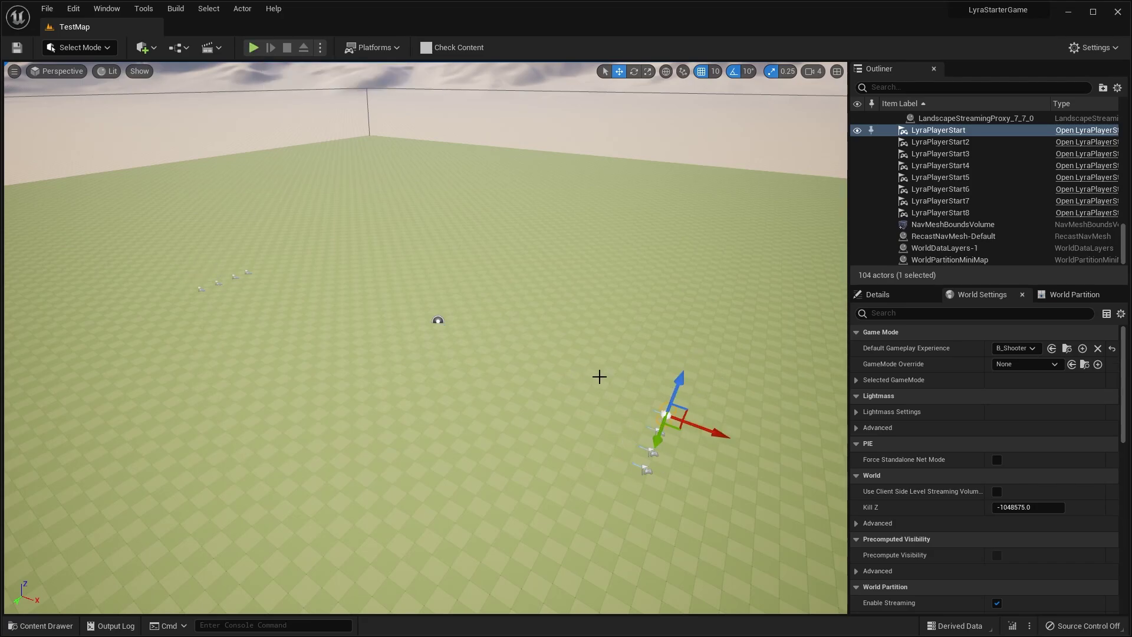
click(253, 52)
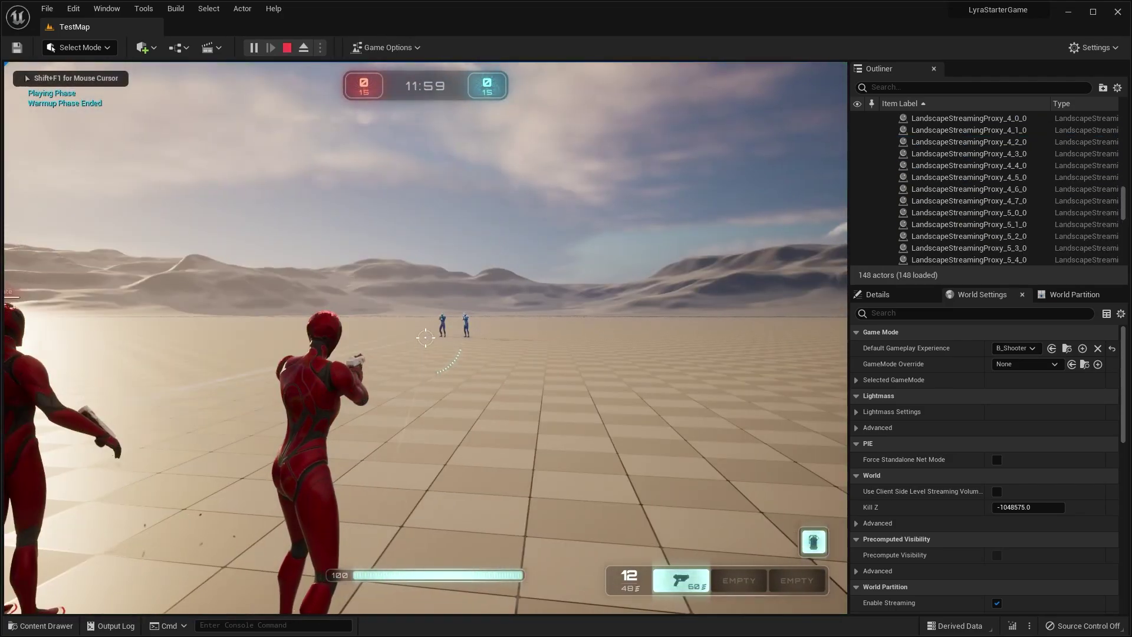
key(w)
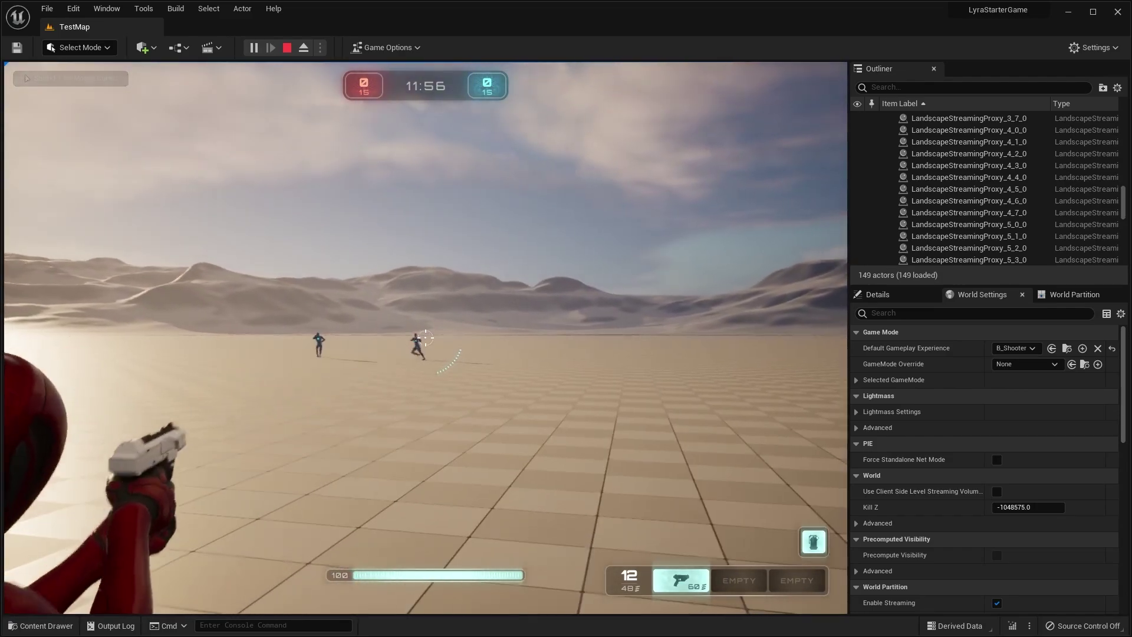
click(425, 337)
click(425, 337)
key(w)
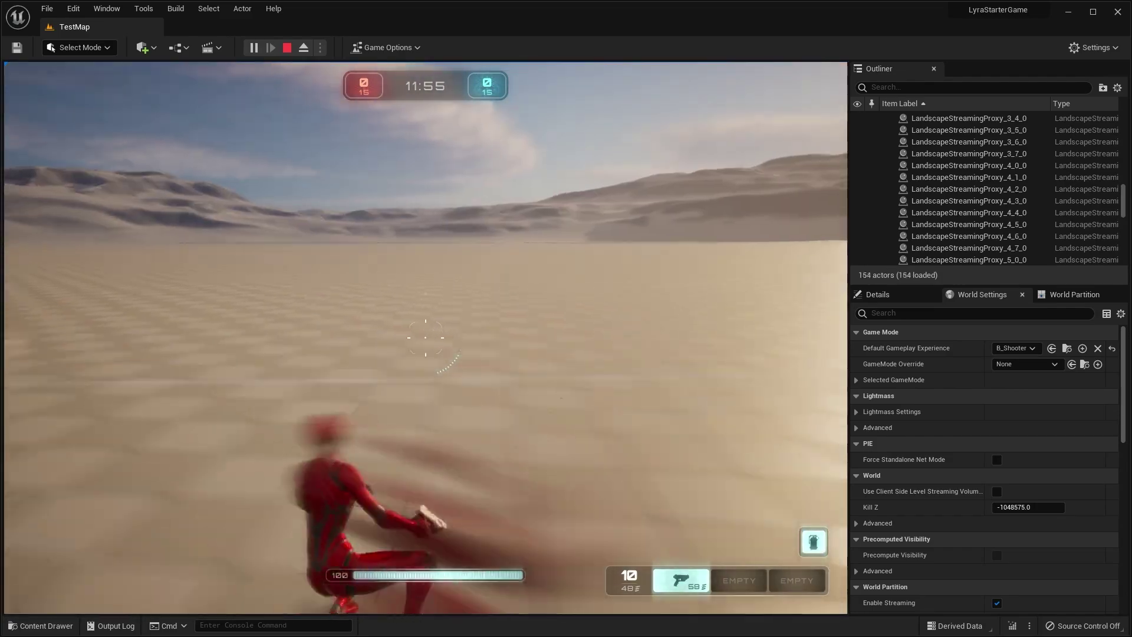
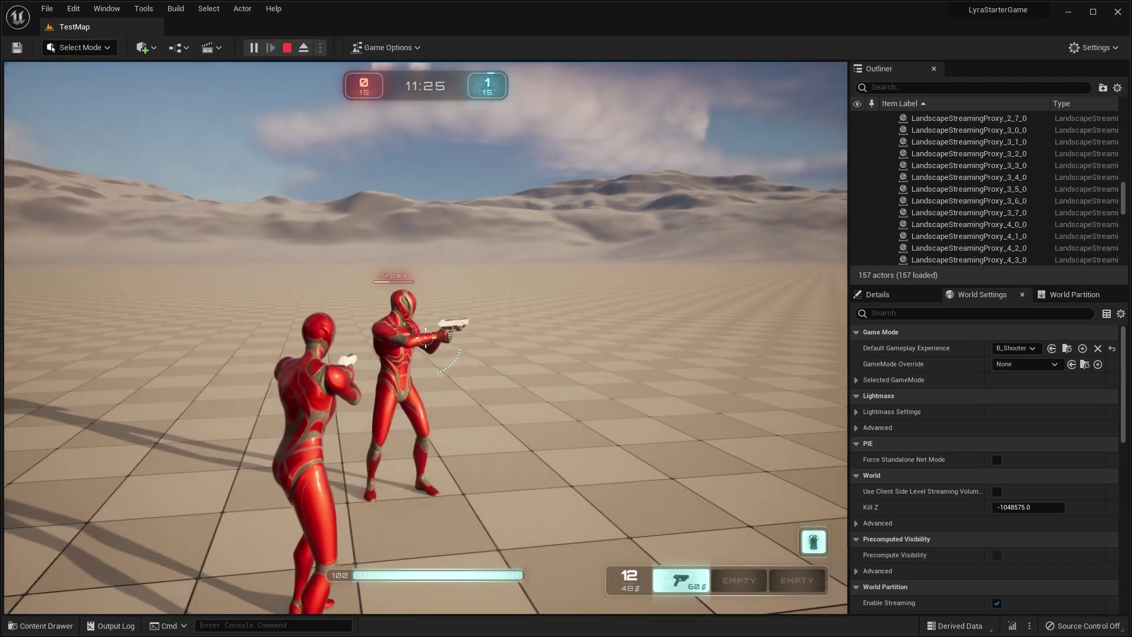
Move around the teammate and enemy bots to examine how they behave, and stop the play session.
key(w)
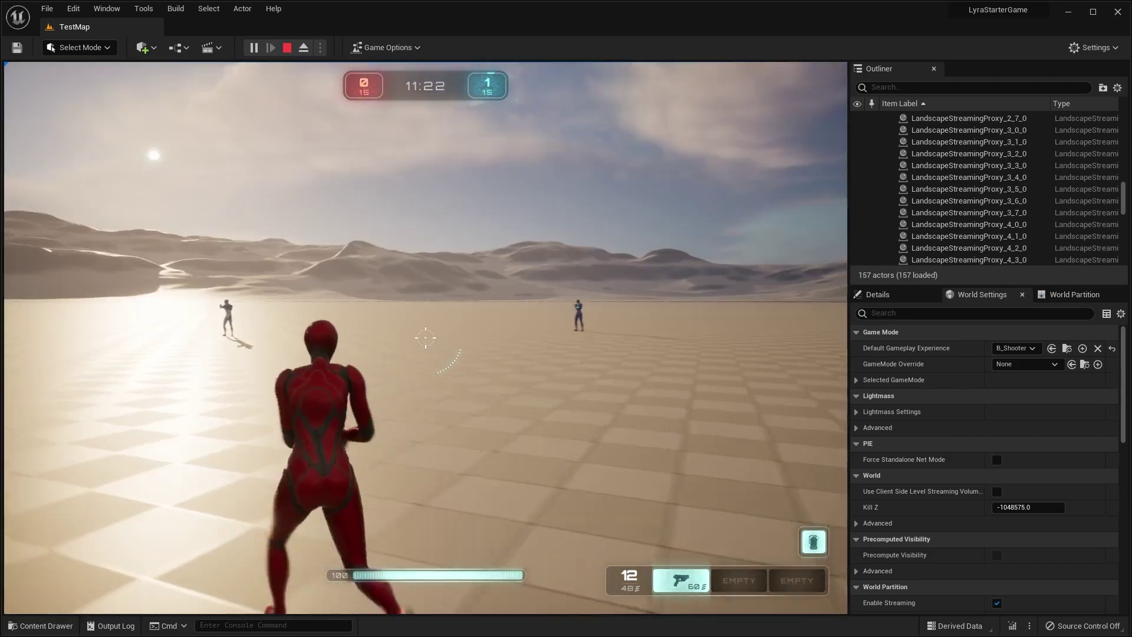
key(space)
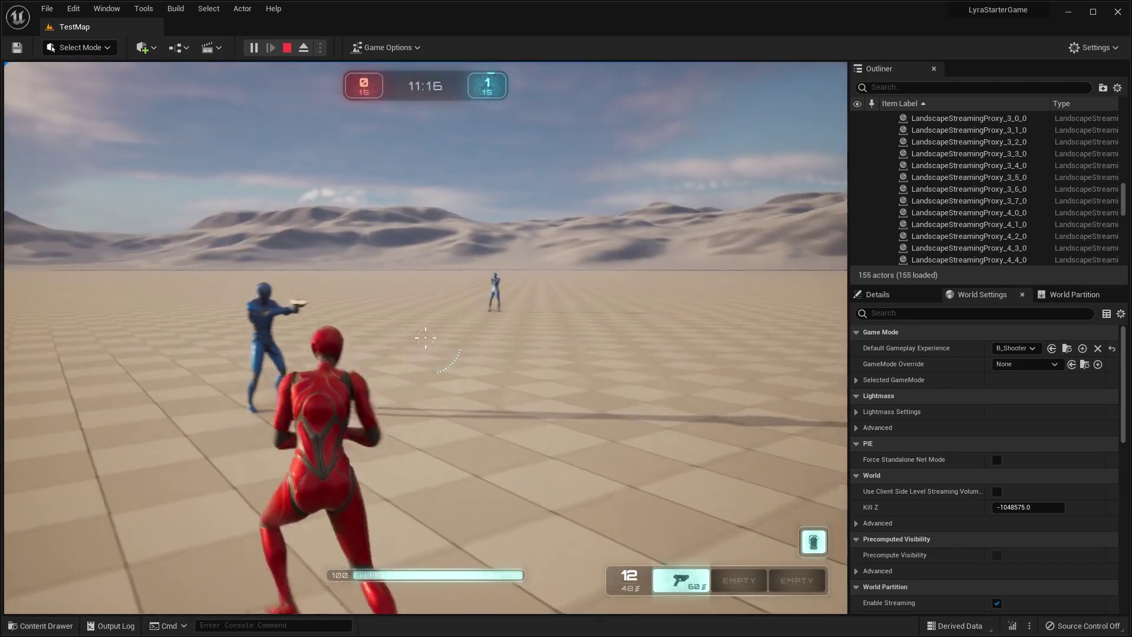
key(a)
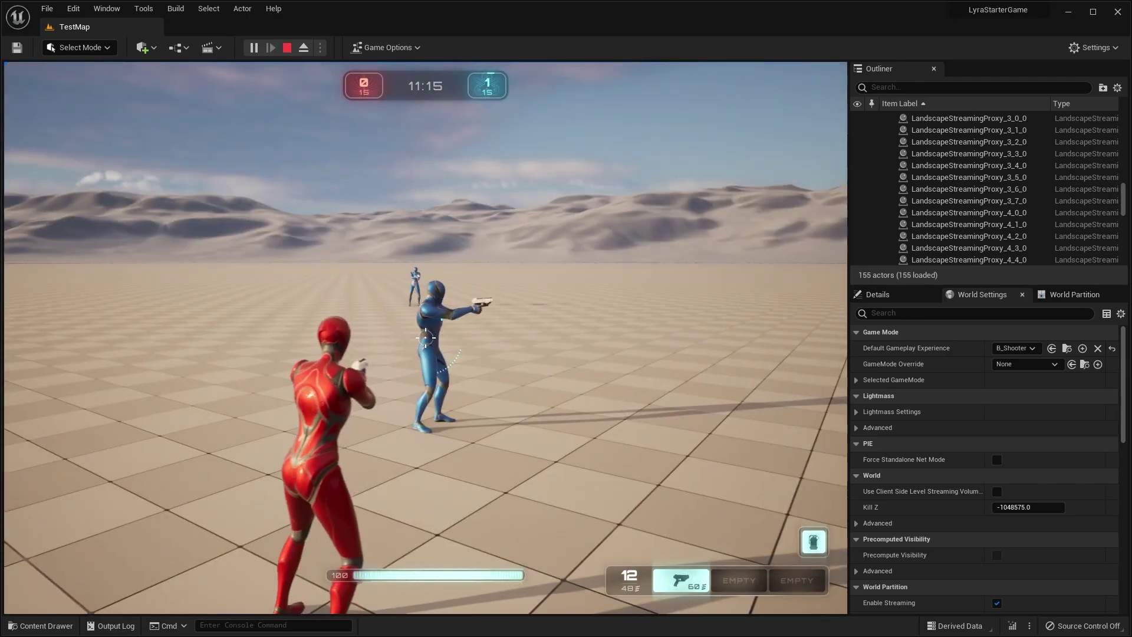
key(a)
key(w)
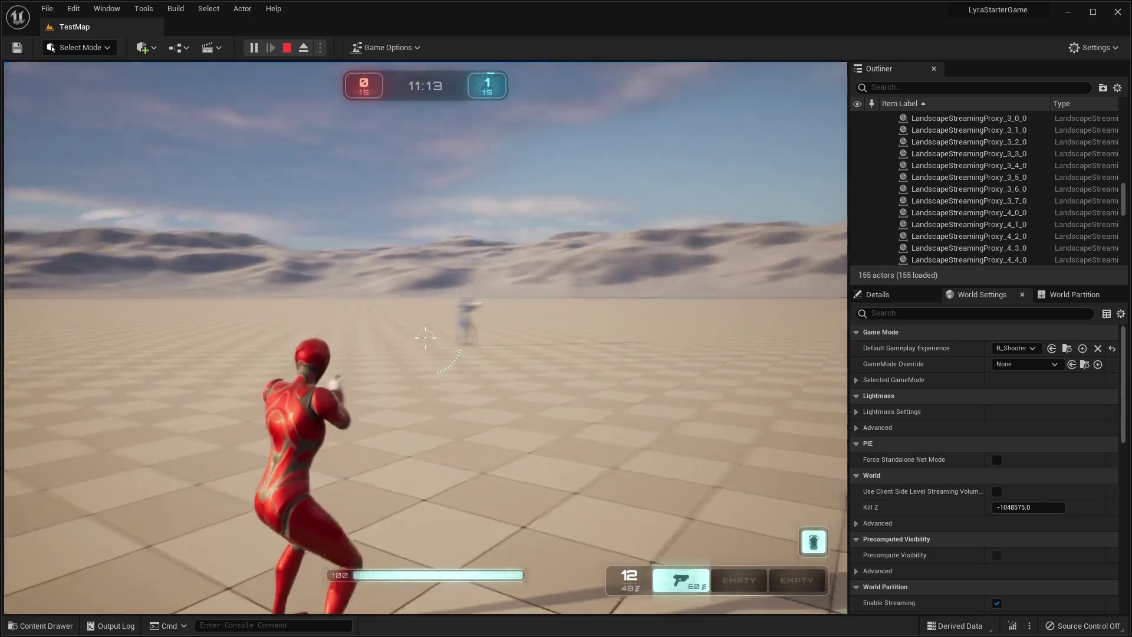
key(d)
key(space)
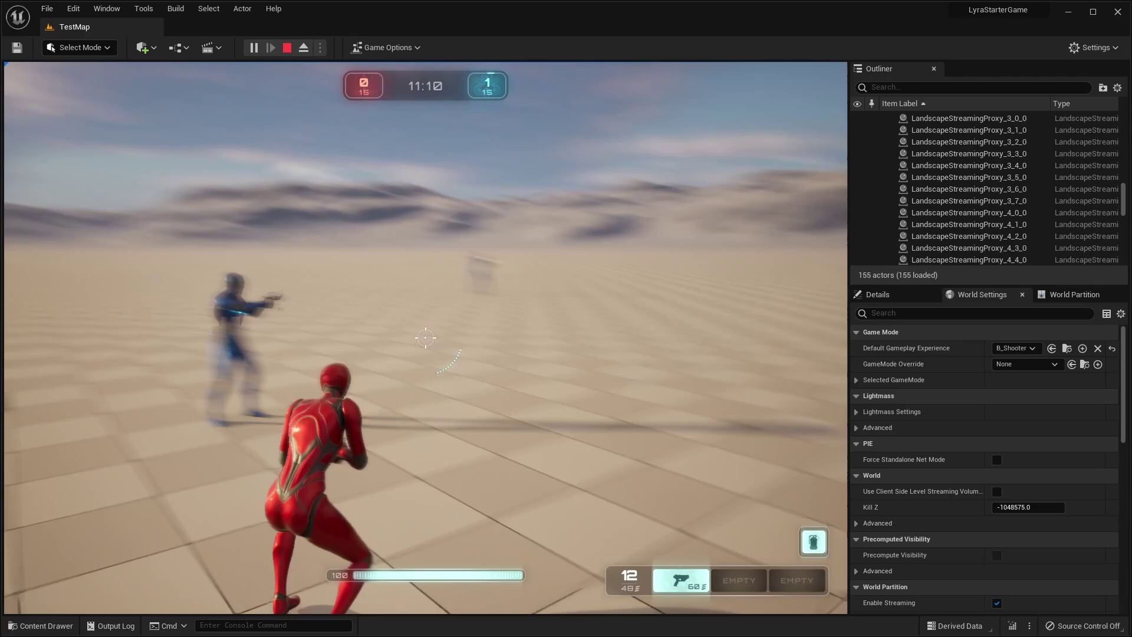
key(Escape)
click(424, 370)
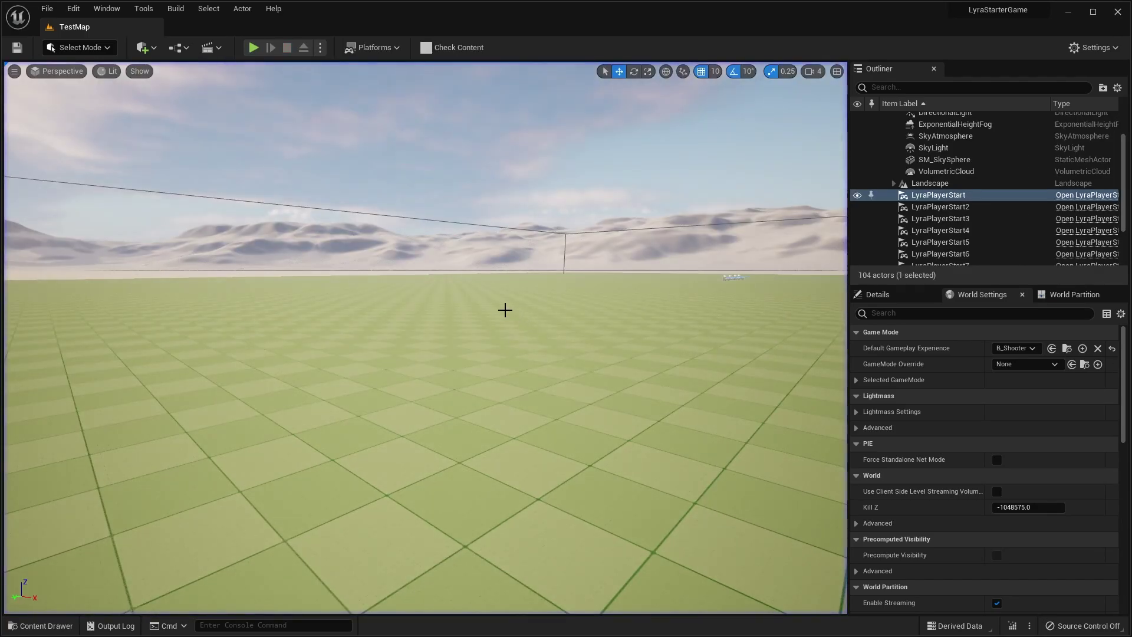
Filter the Plugins content to show only levels and open the L_Expanse map.
key(e)
right_drag(504, 309, 564, 361)
key(a)
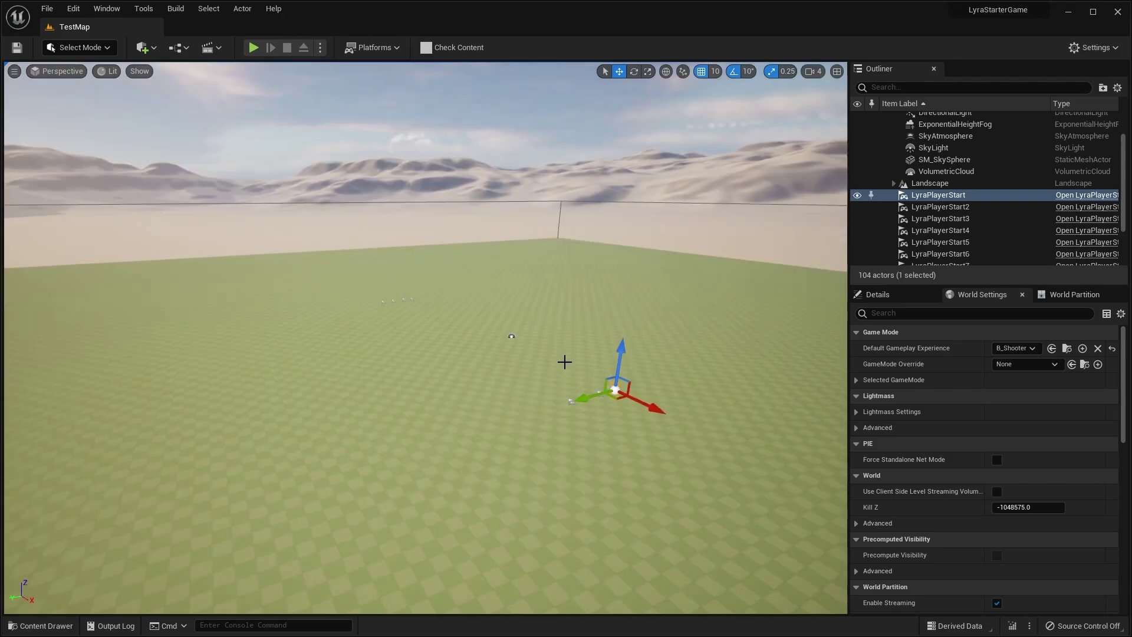
click(28, 628)
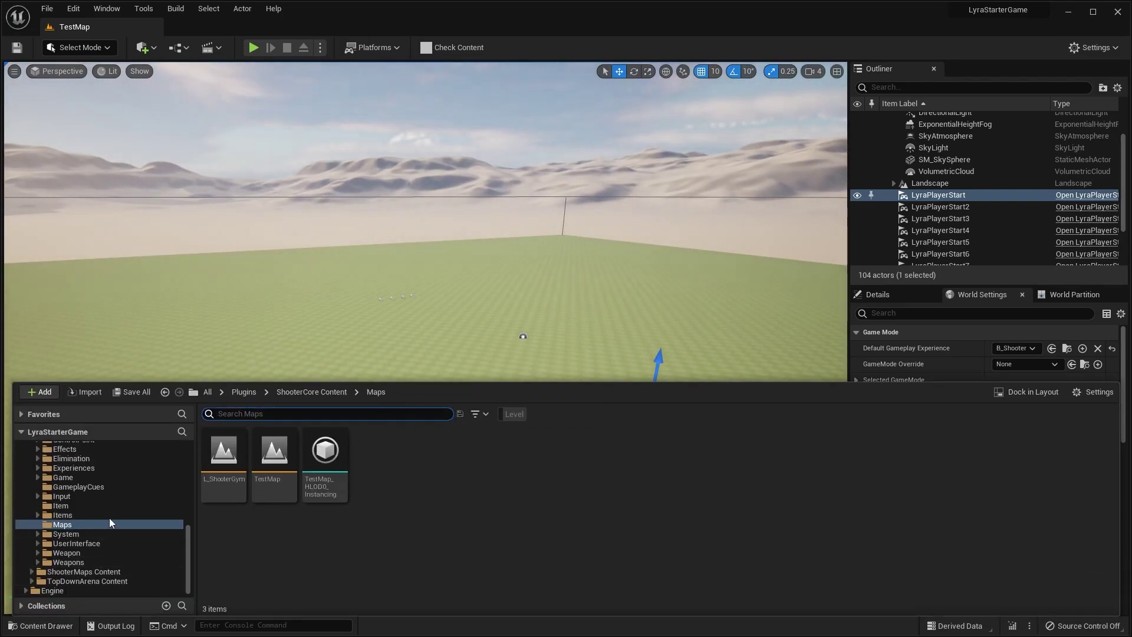
scroll(89, 507, up, 5)
click(66, 487)
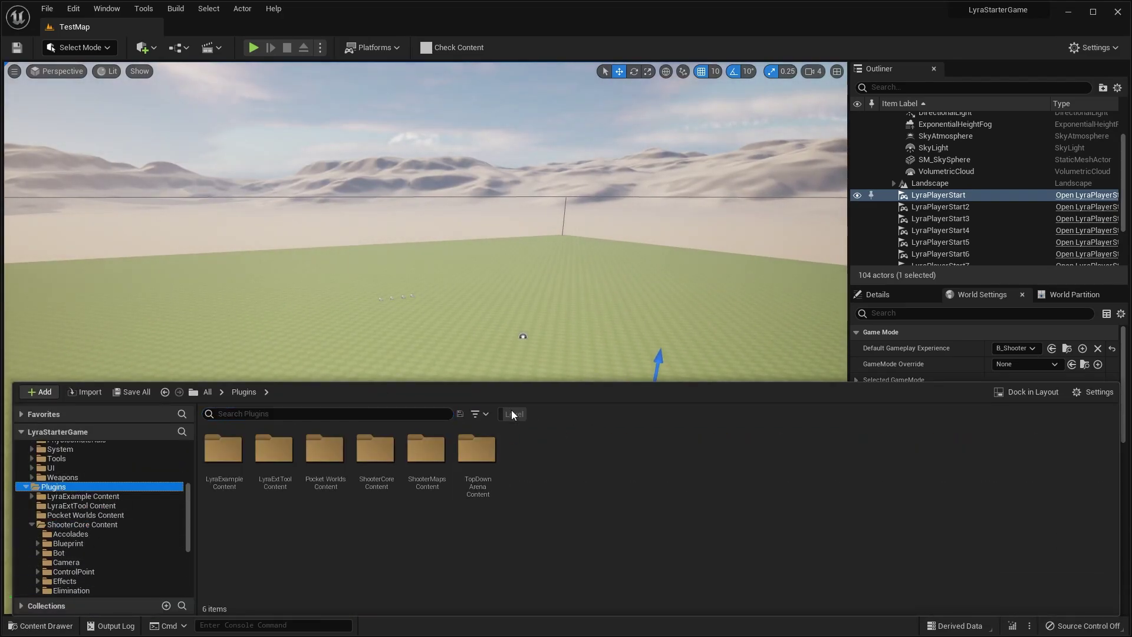
click(485, 414)
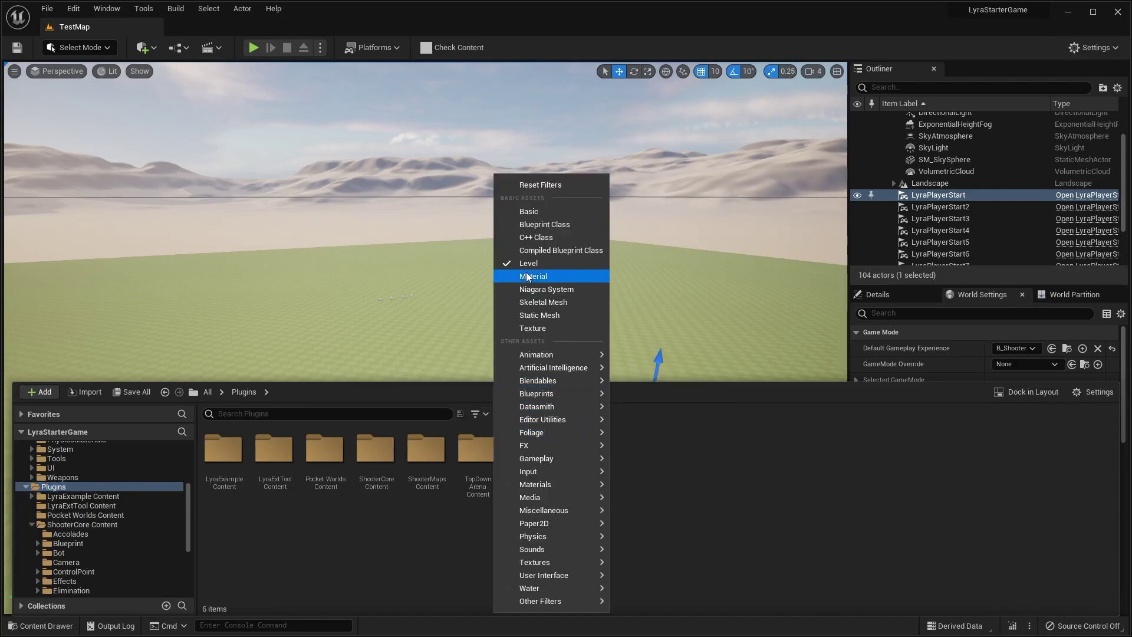
click(624, 342)
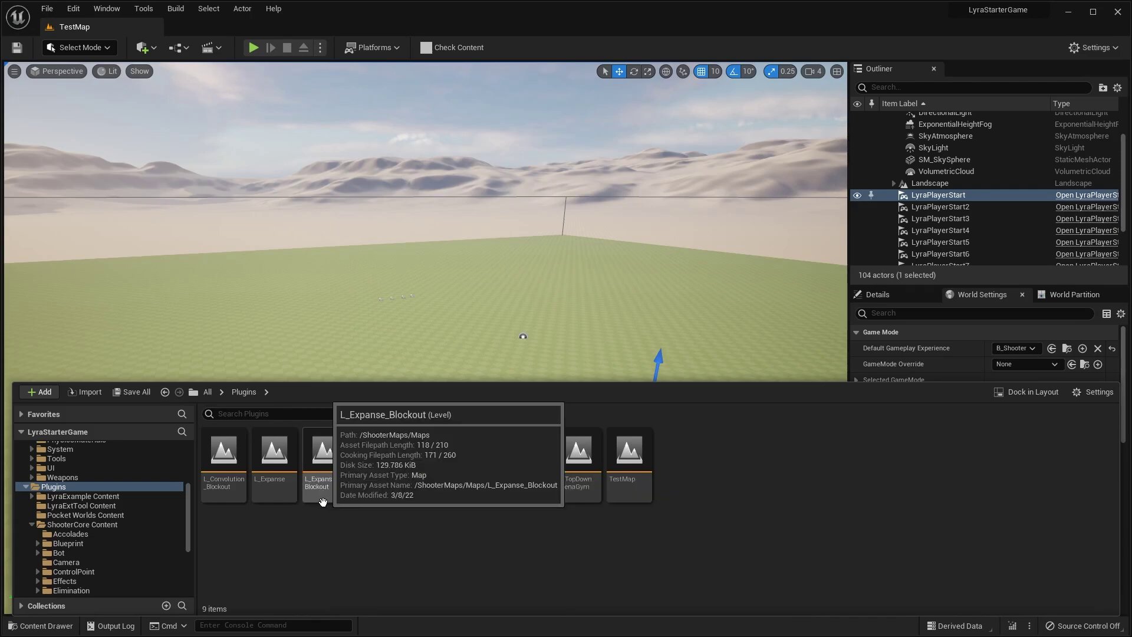
double_click(265, 464)
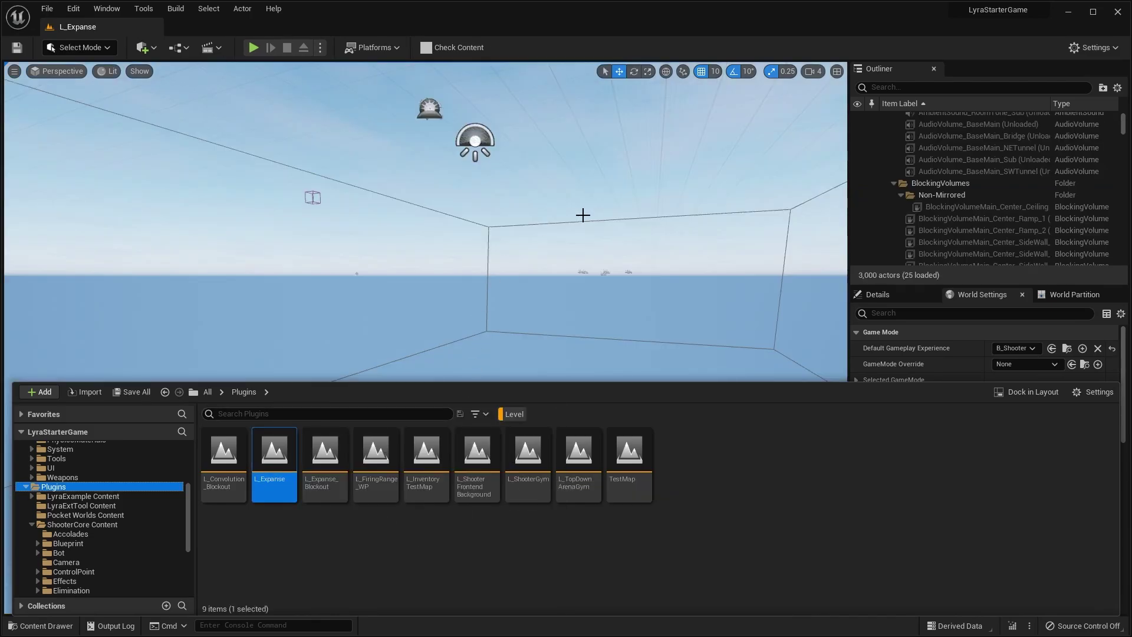
Display the World Partition map of L_Expanse and load all of its cells to inspect the building.
right_drag(582, 215, 596, 230)
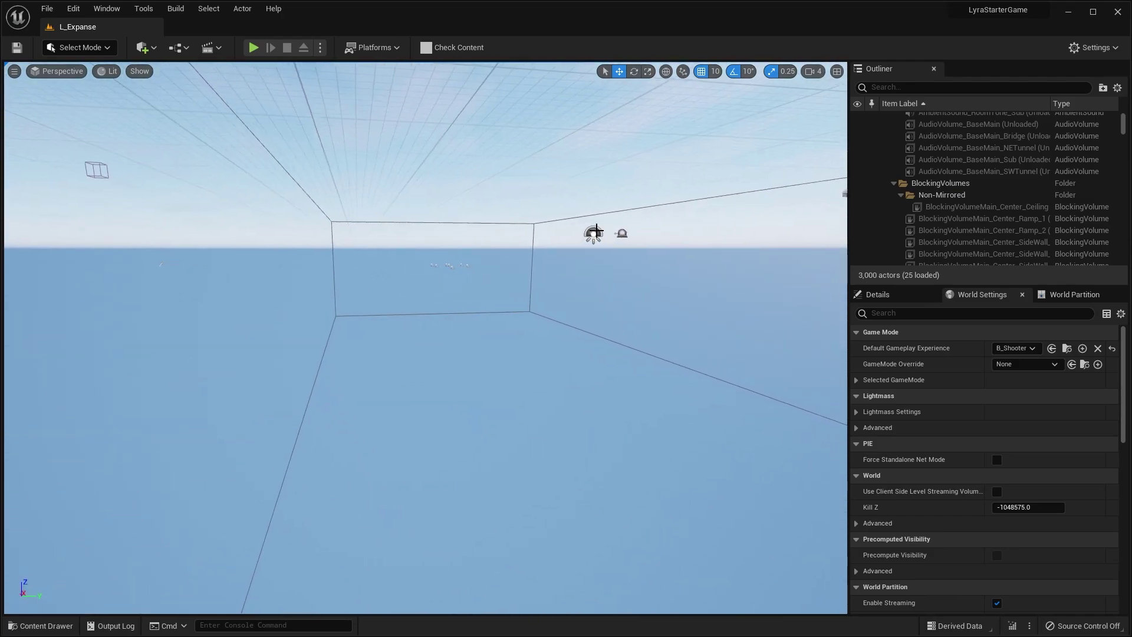
right_drag(606, 278, 576, 247)
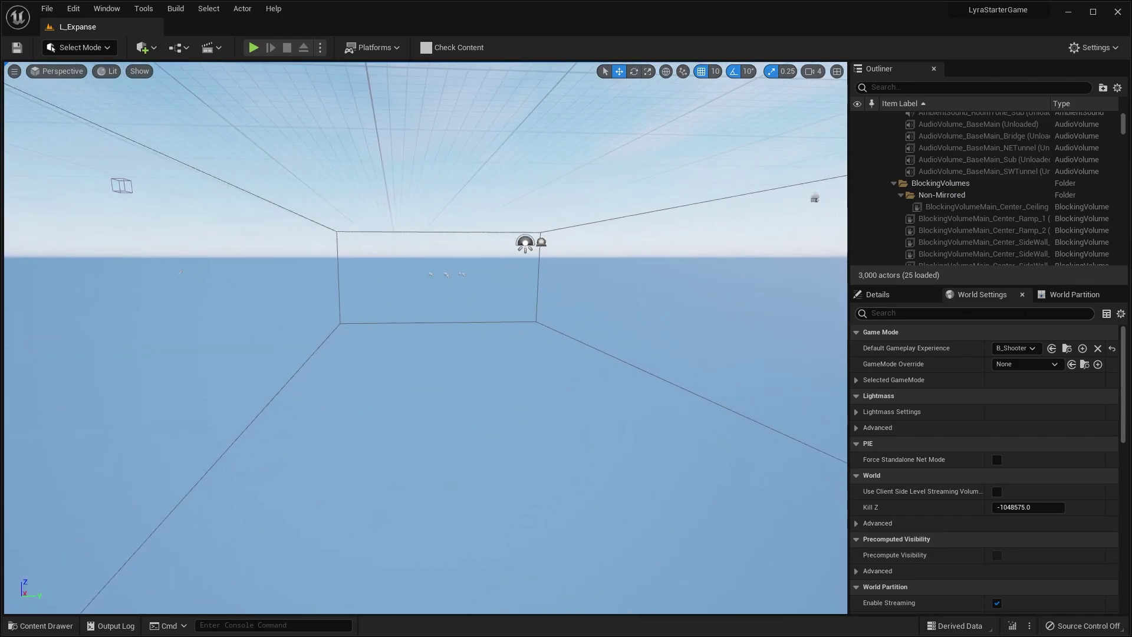
click(1064, 294)
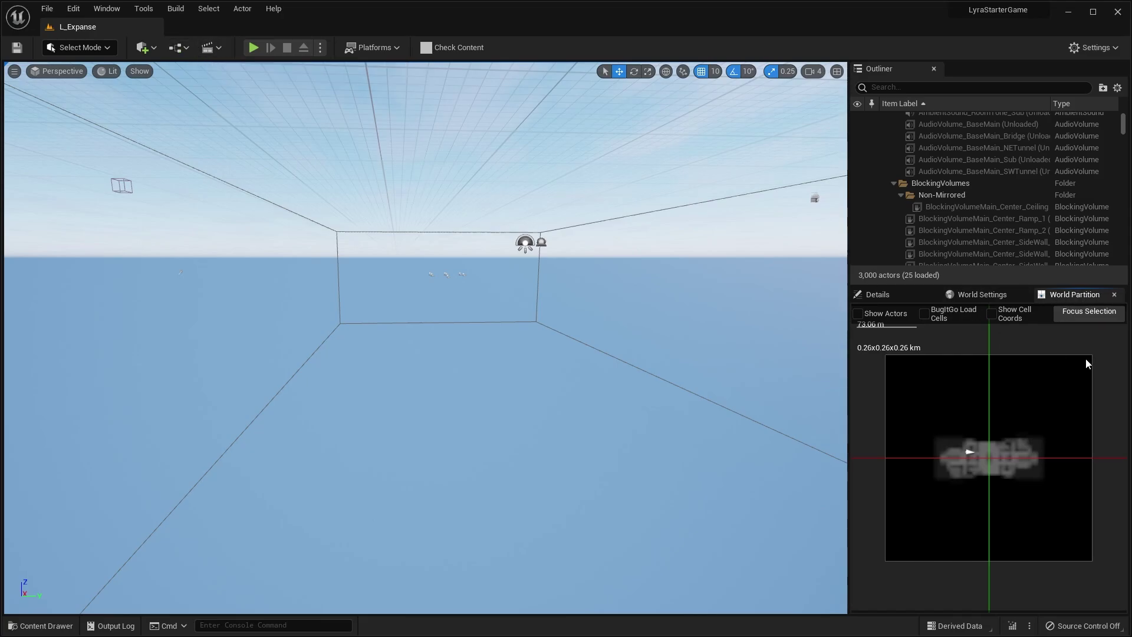
click(106, 9)
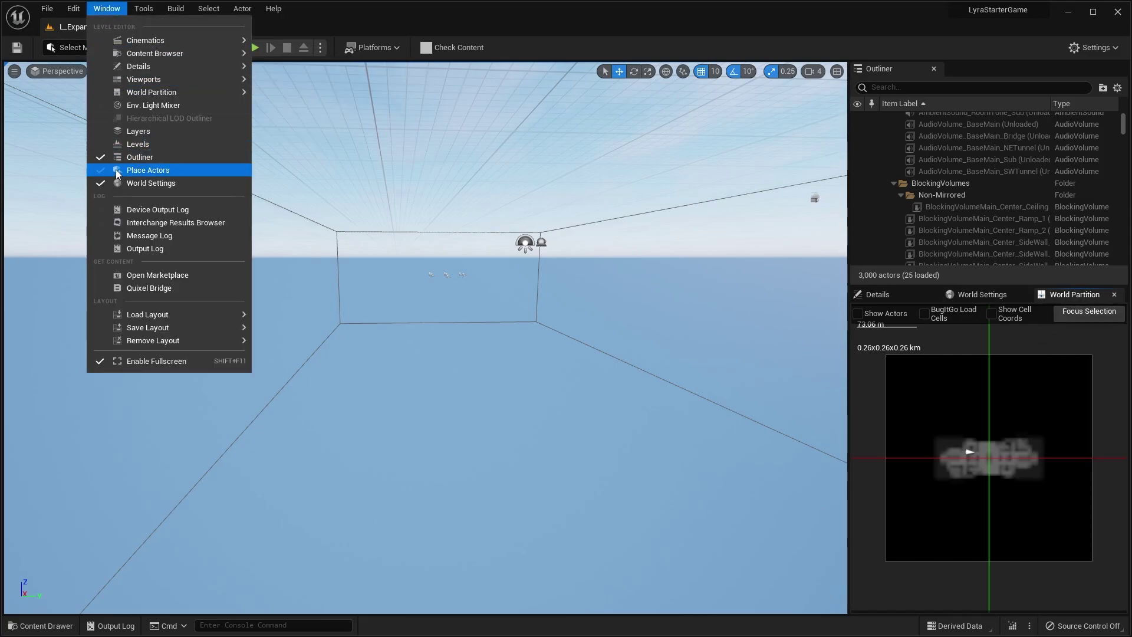
mouse_move(176, 92)
click(325, 109)
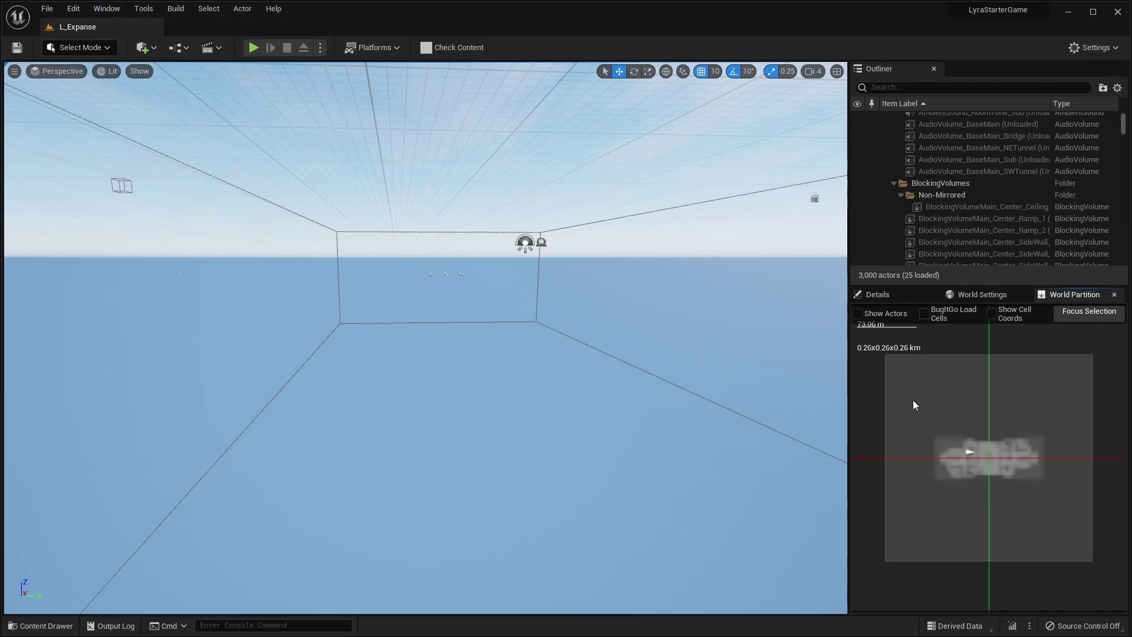
right_click(942, 398)
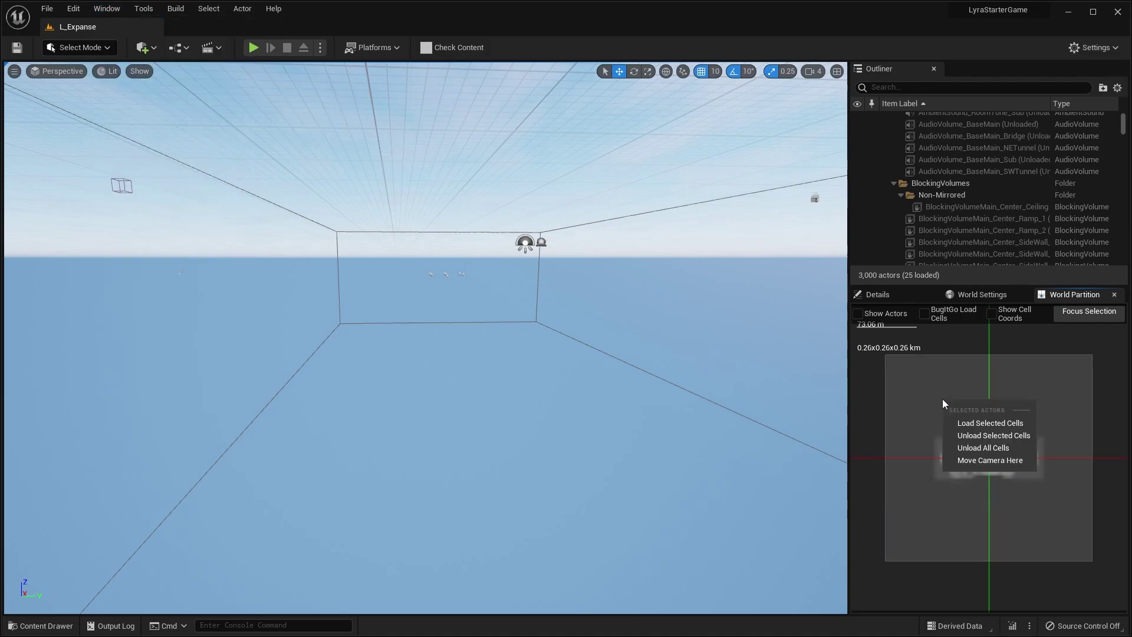
click(976, 420)
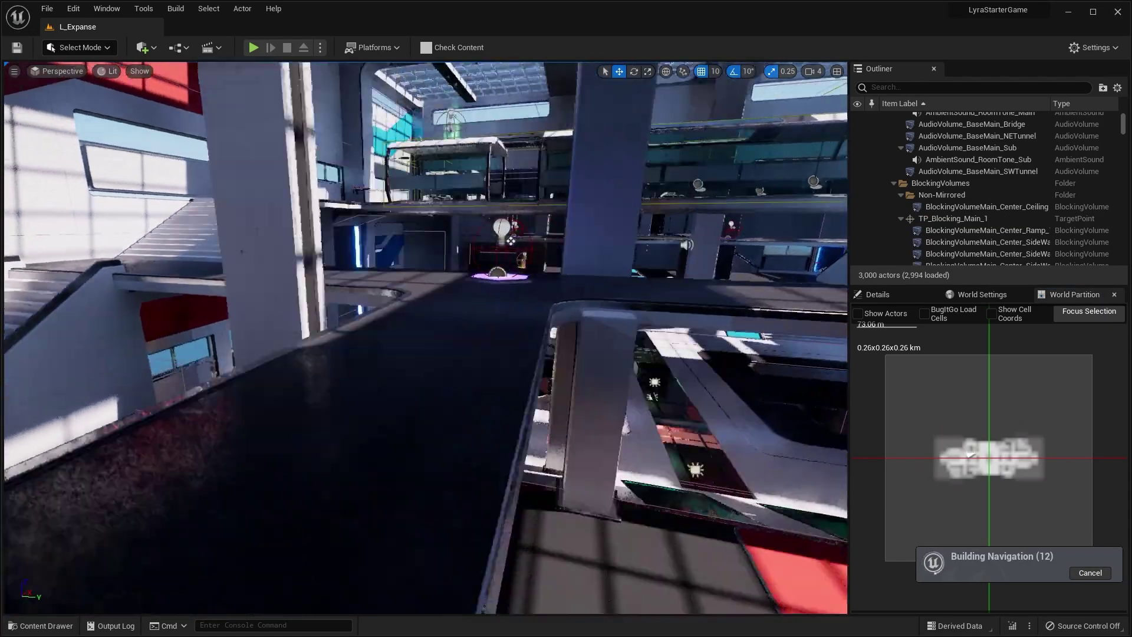
right_drag(670, 320, 590, 330)
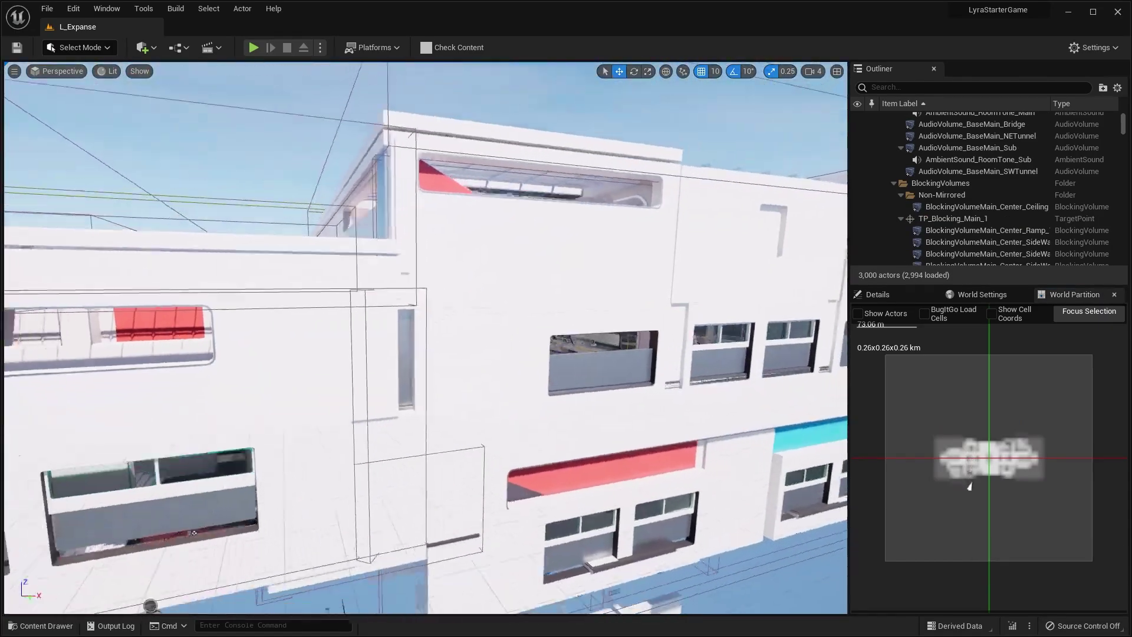
Look around the L_Expanse building, inspecting the glass bridge, skylight windows and teleporters in the central hall.
right_drag(589, 331, 531, 330)
click(670, 320)
click(276, 244)
mouse_move(244, 257)
right_down()
mouse_move(147, 260)
mouse_move(247, 253)
right_up()
click(616, 260)
right_drag(537, 360, 596, 365)
click(536, 360)
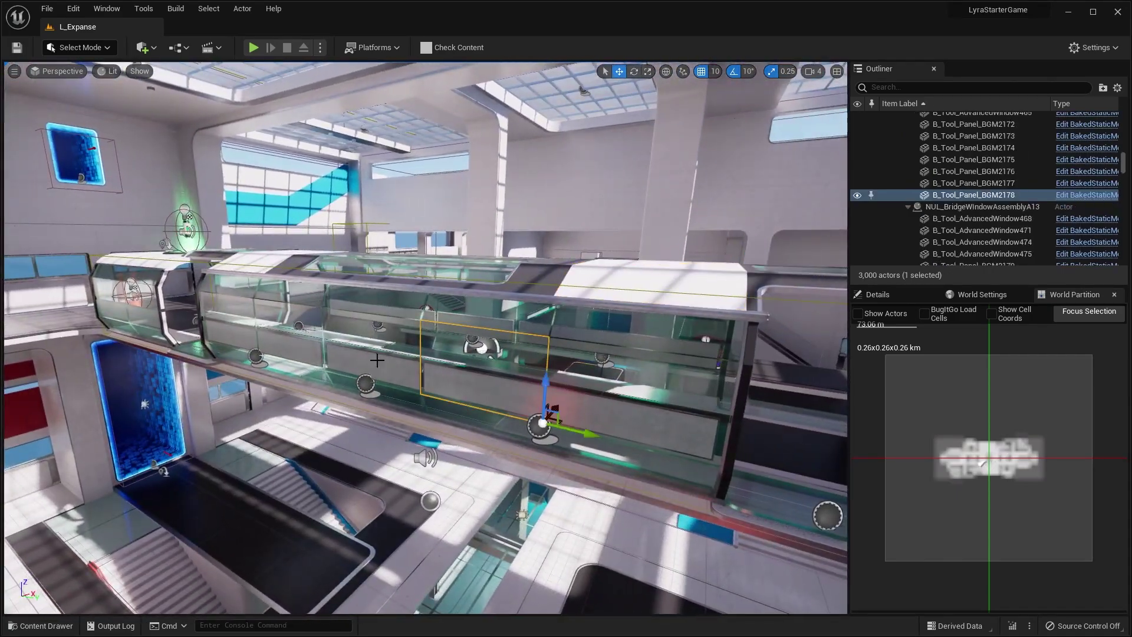
click(506, 183)
right_drag(505, 183, 437, 106)
click(284, 247)
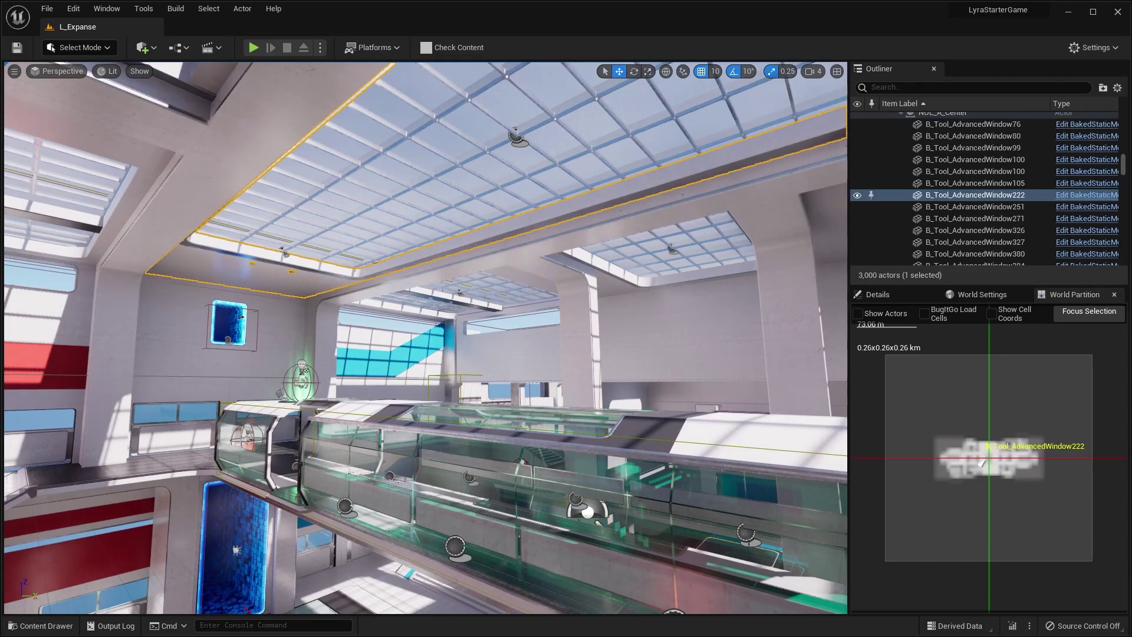
right_drag(337, 268, 271, 263)
click(321, 384)
right_drag(662, 397, 690, 330)
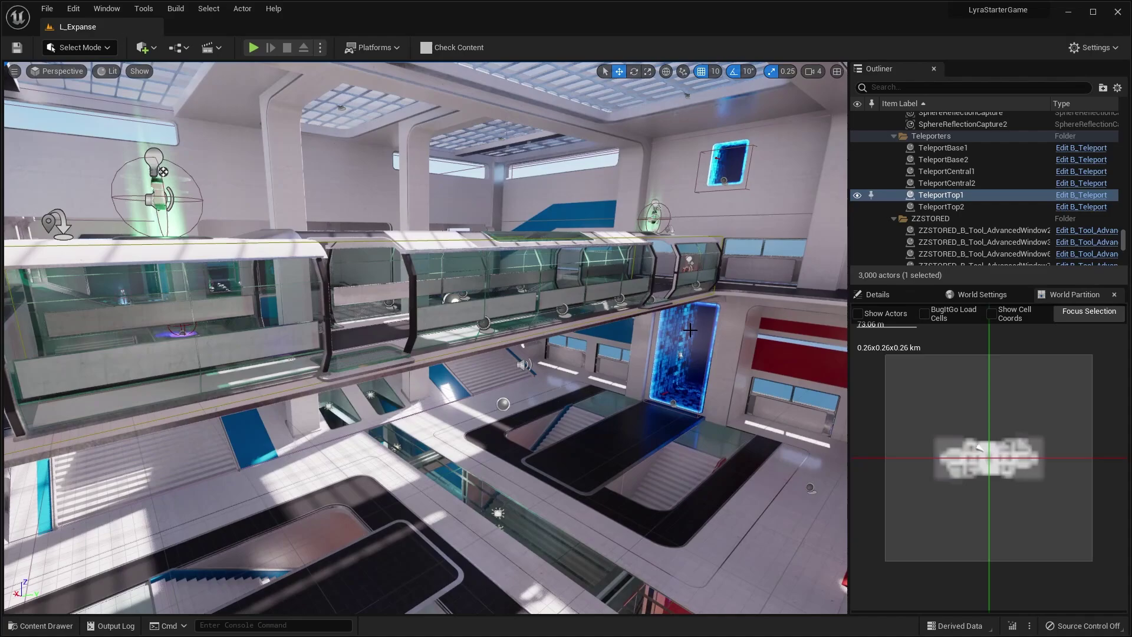
click(35, 627)
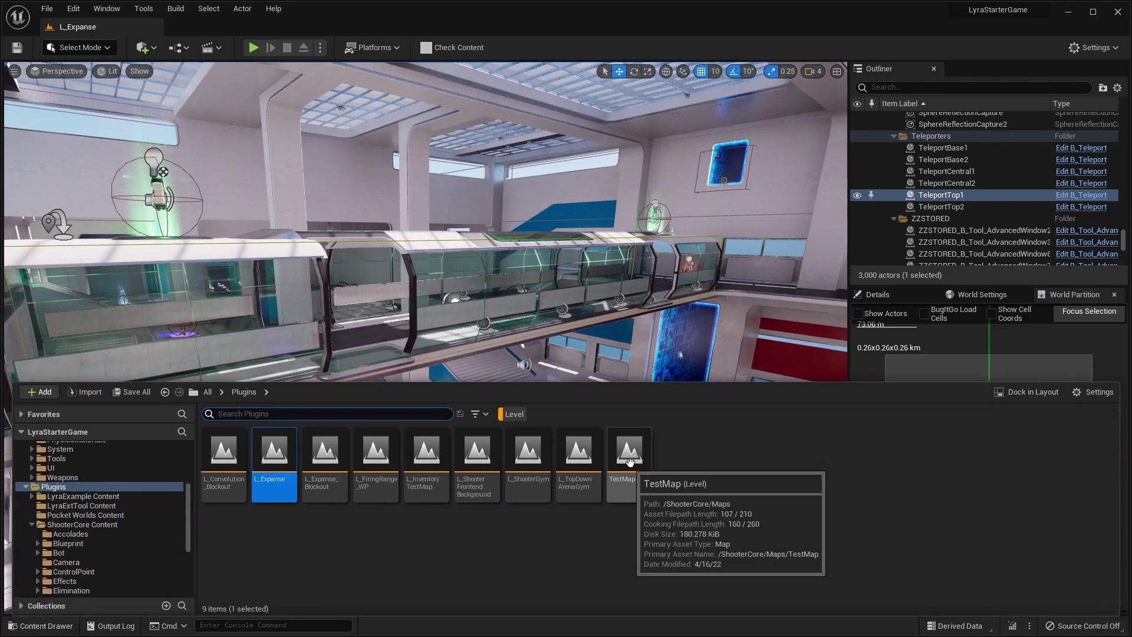
right_drag(626, 330, 656, 339)
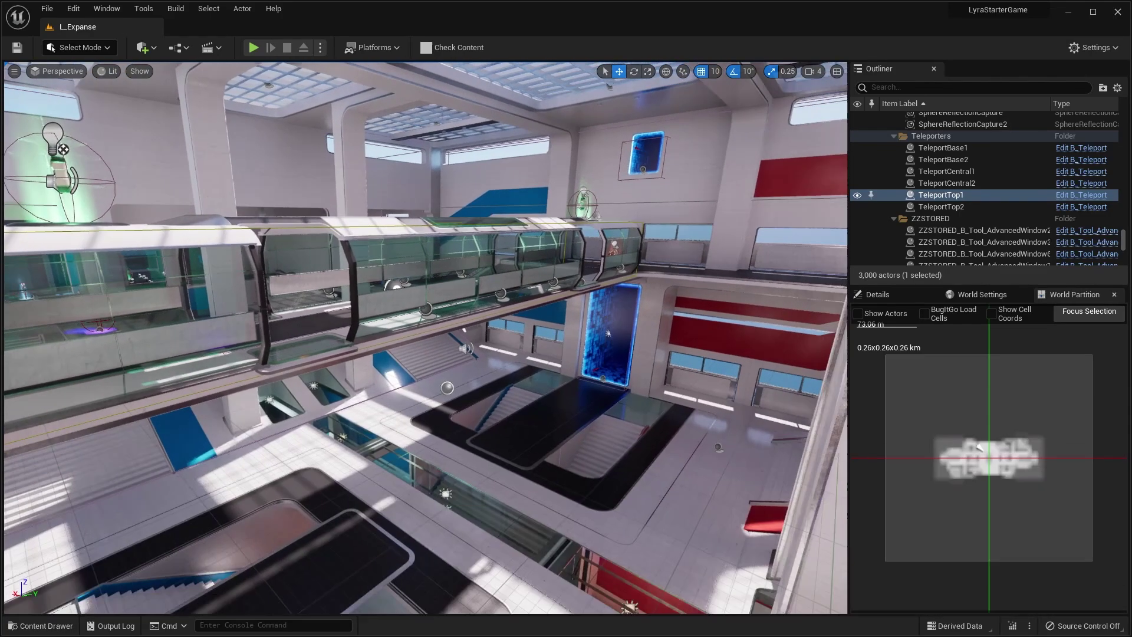
click(41, 625)
Filter the Outliner for "navmesh", select NavMeshBoundsVolume and inspect the volume around the L_Expanse building.
right_drag(608, 240, 634, 295)
key(s)
click(488, 283)
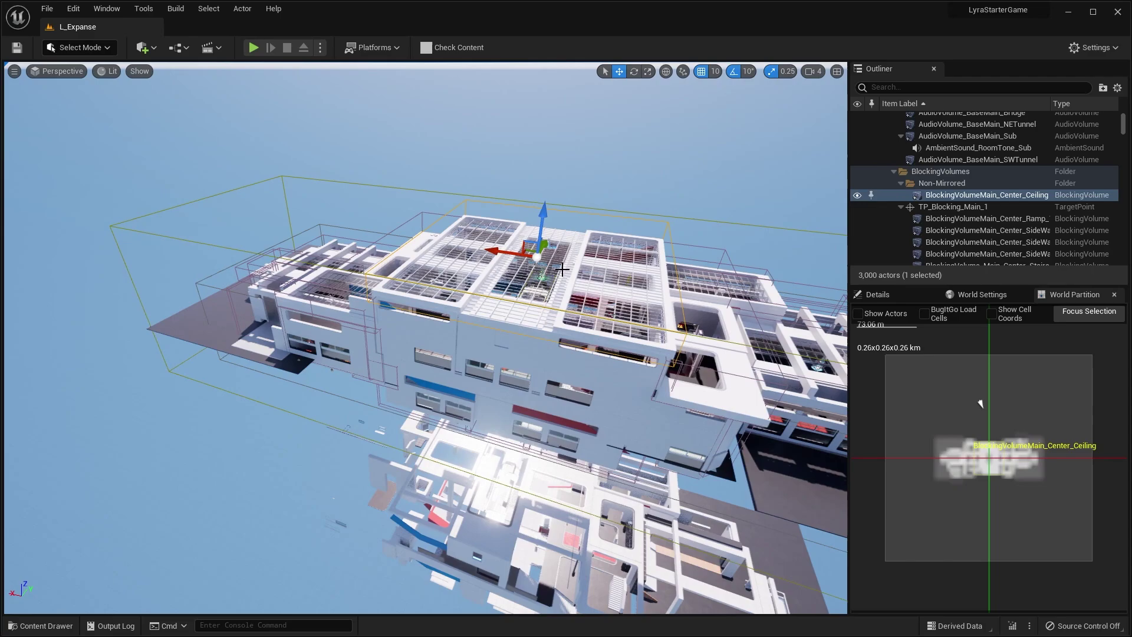
scroll(982, 190, up, 2)
click(981, 141)
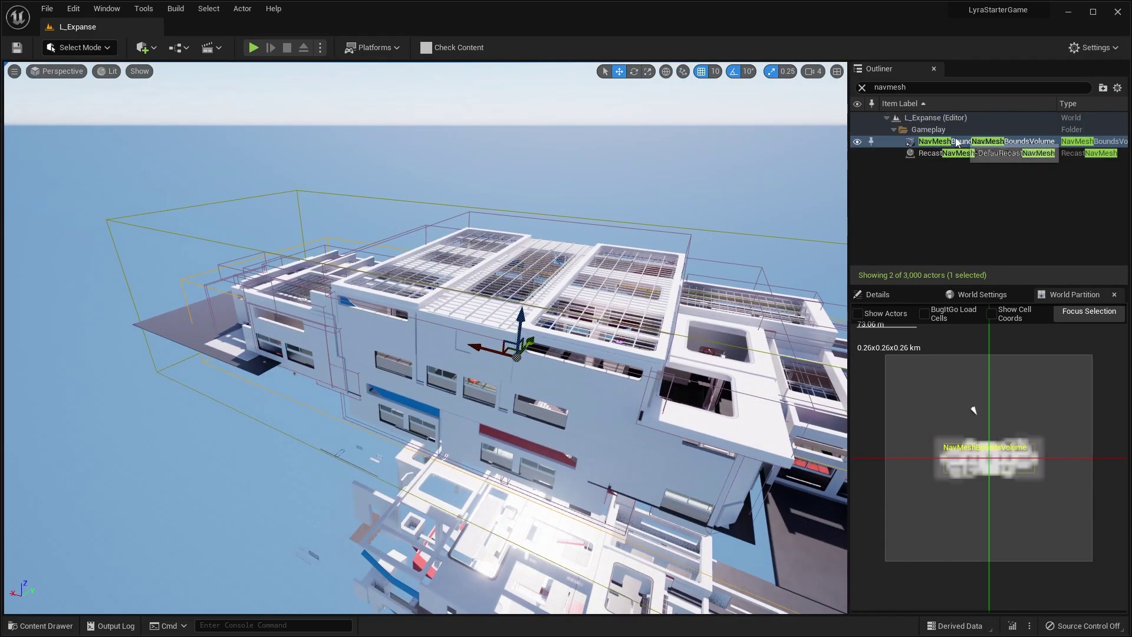
right_drag(611, 217, 630, 217)
key(s)
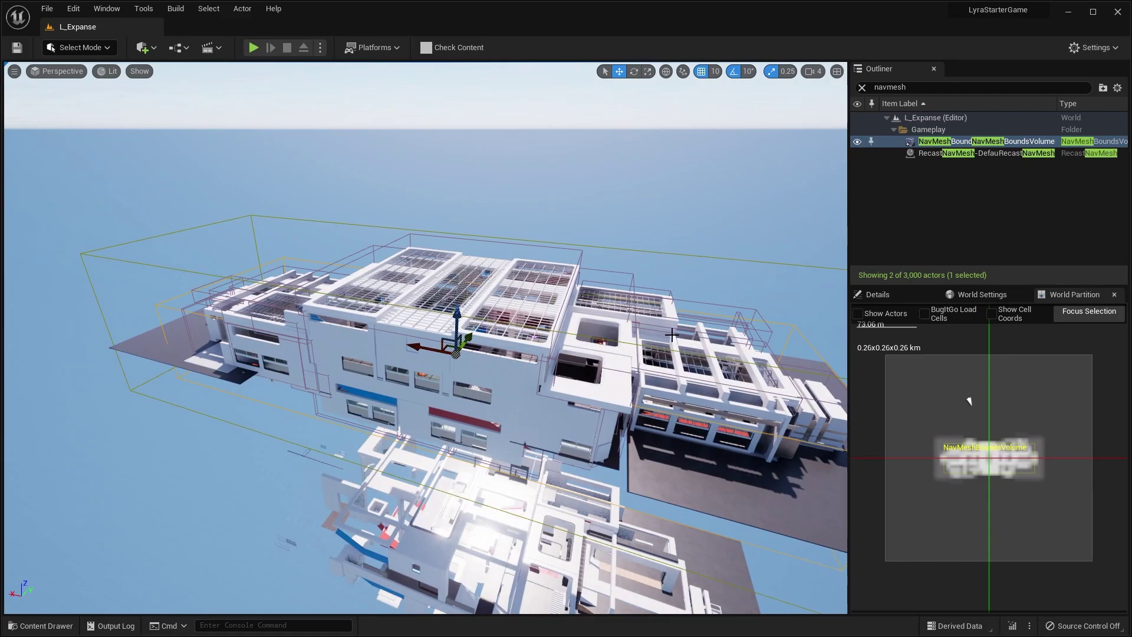
scroll(672, 335, up, 10)
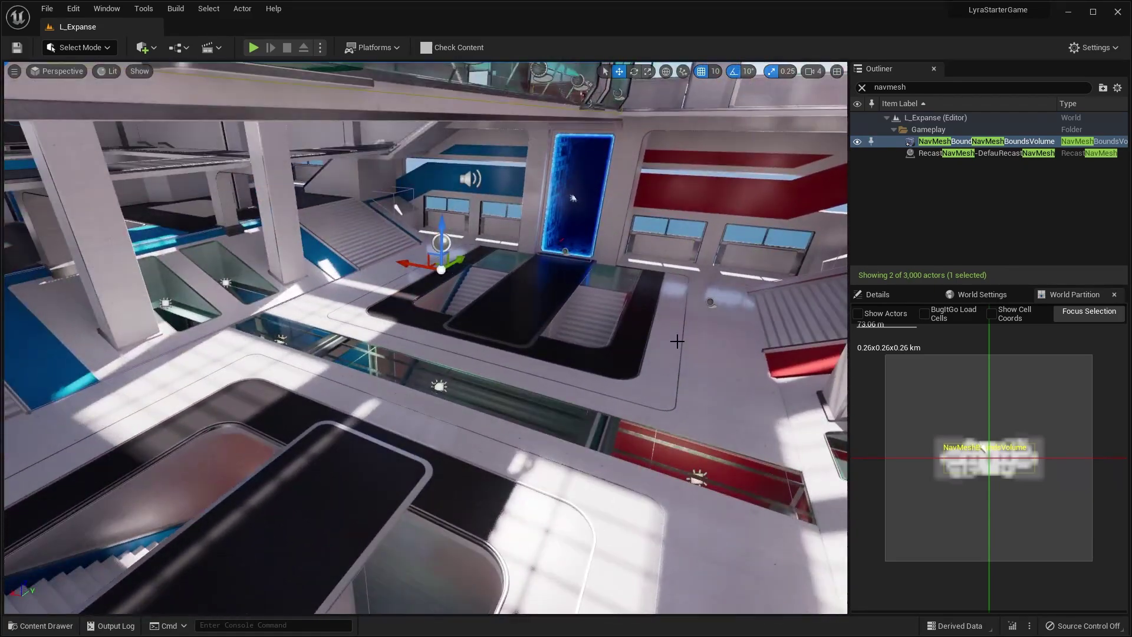
Open the L_FiringRange_WP map from the Plugins content without saving the NavMeshBoundsVolume change in L_Expanse.
click(46, 625)
right_drag(436, 332, 426, 327)
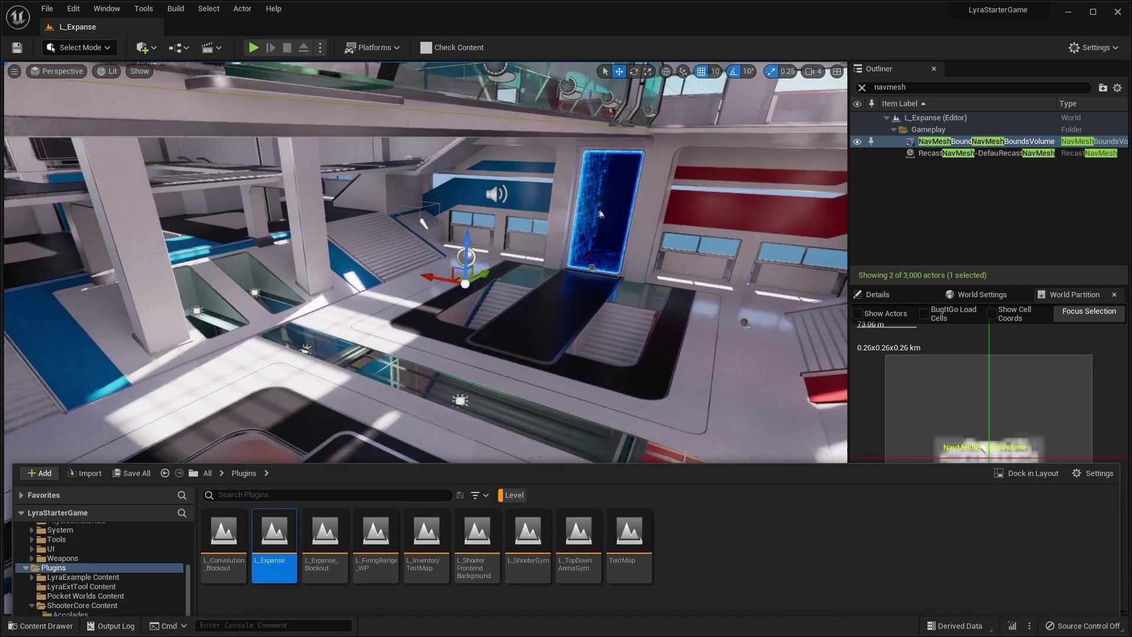
click(41, 626)
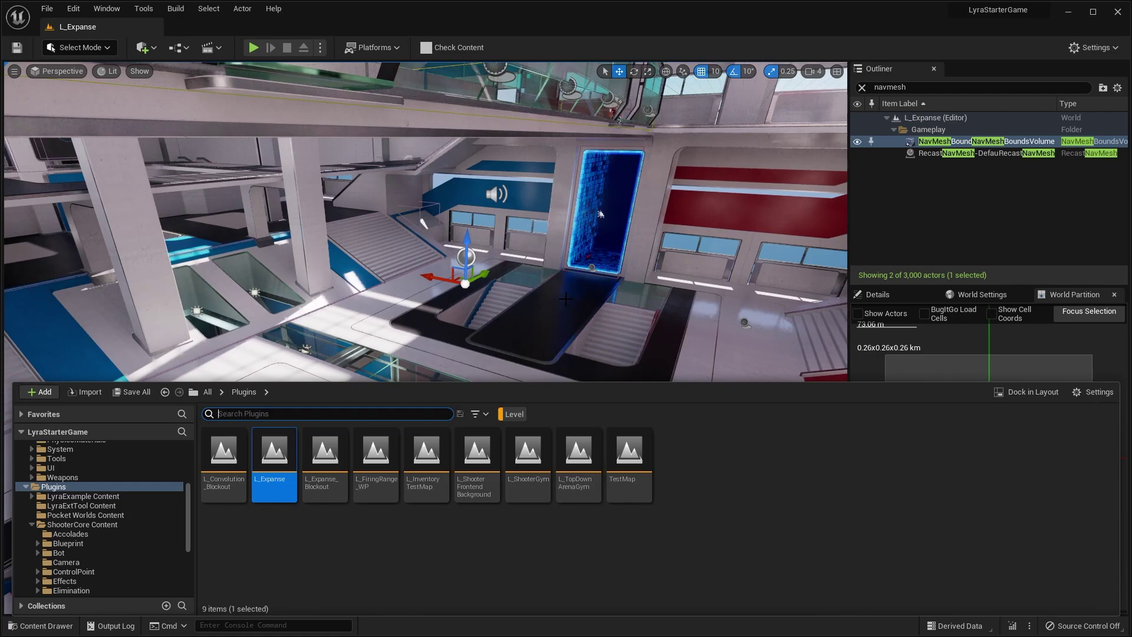
click(52, 625)
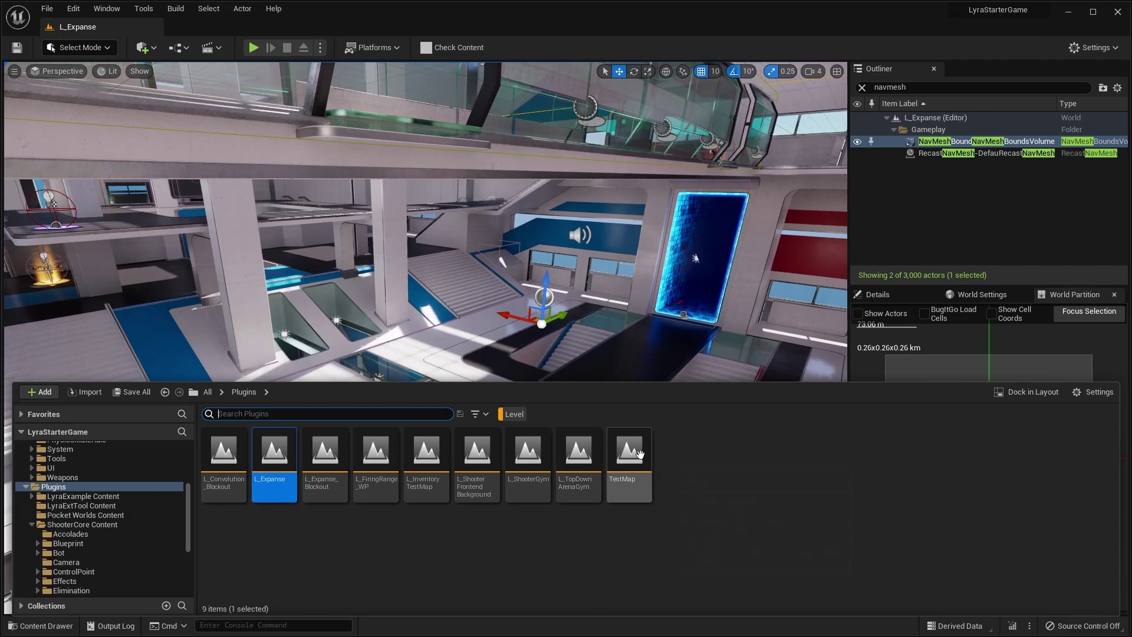
mouse_move(638, 453)
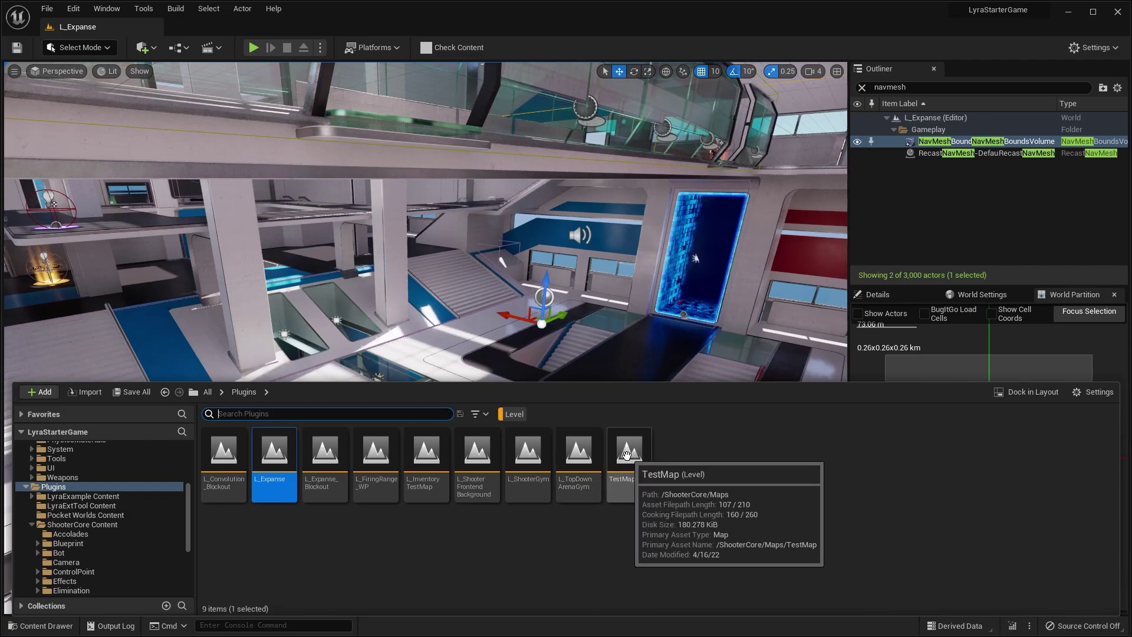
mouse_move(498, 496)
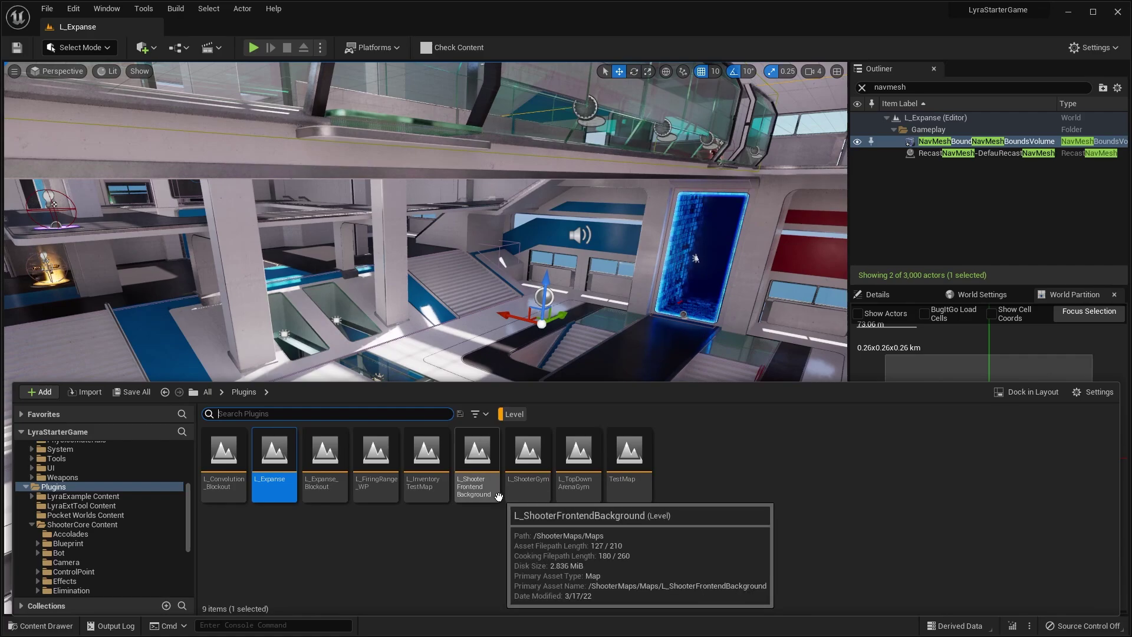
mouse_move(412, 497)
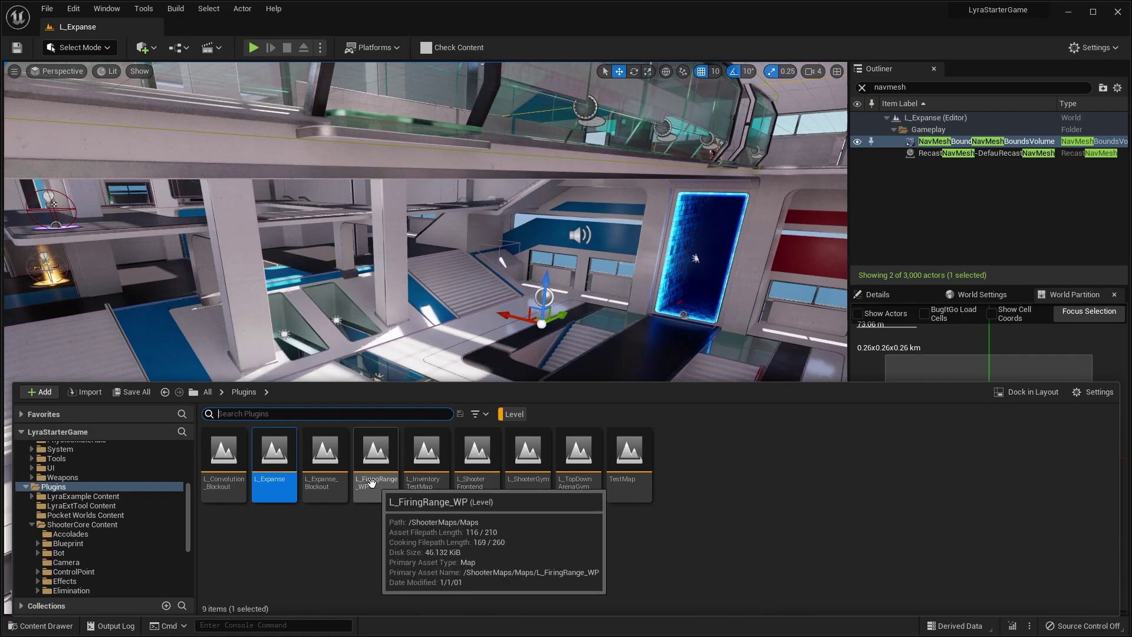
click(390, 489)
double_click(391, 489)
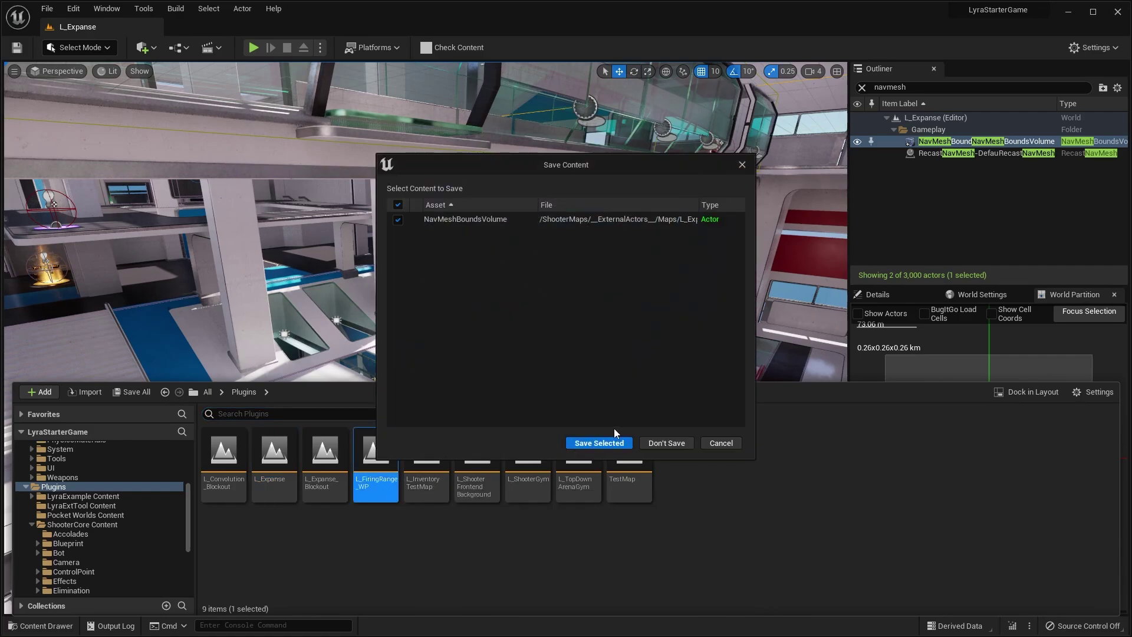
click(653, 442)
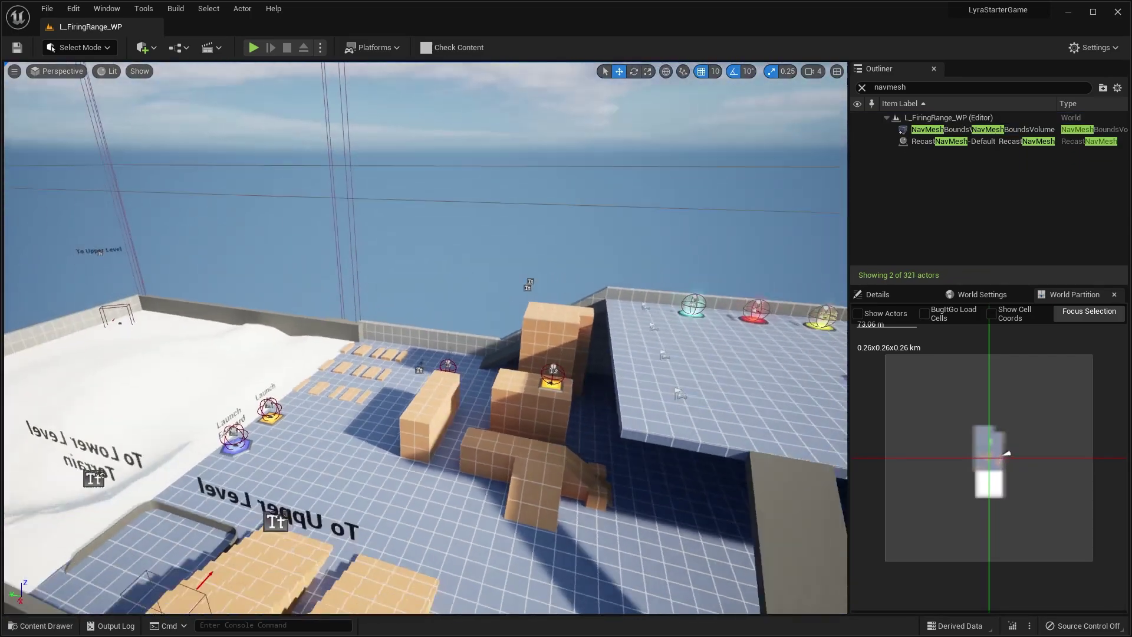
Clear the Outliner filter and look around the firing range level from several angles to examine its layout.
mouse_move(90, 609)
right_down()
mouse_move(195, 608)
mouse_move(90, 608)
right_up()
click(40, 626)
right_drag(455, 446, 531, 447)
click(455, 448)
click(455, 447)
right_drag(489, 413, 488, 413)
right_drag(623, 382, 803, 258)
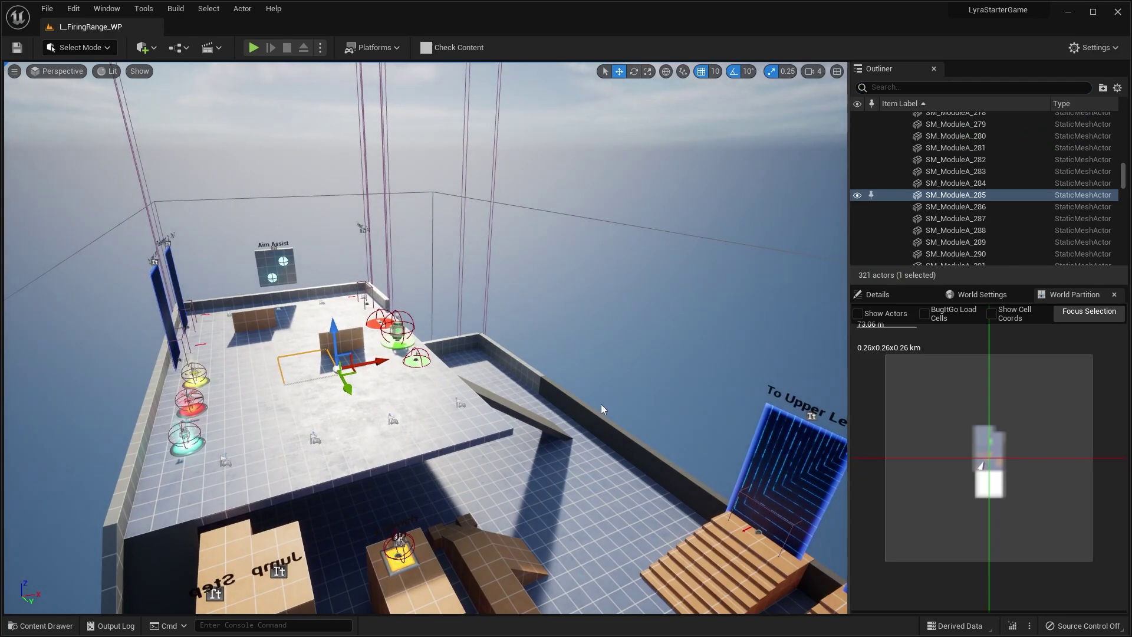
right_drag(601, 408, 601, 401)
right_drag(518, 345, 519, 346)
Show L_FiringRange_WP in its ShooterMaps Maps folder and open L_Expanse_Blockout in its place.
key(ctrl+space)
right_click(384, 444)
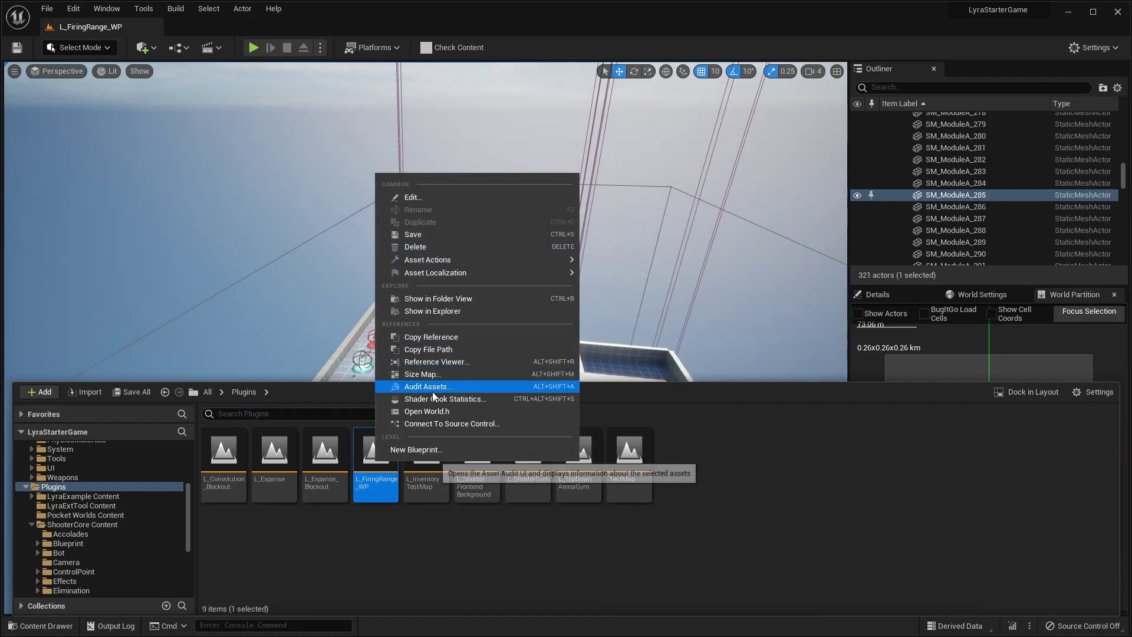
right_click(370, 466)
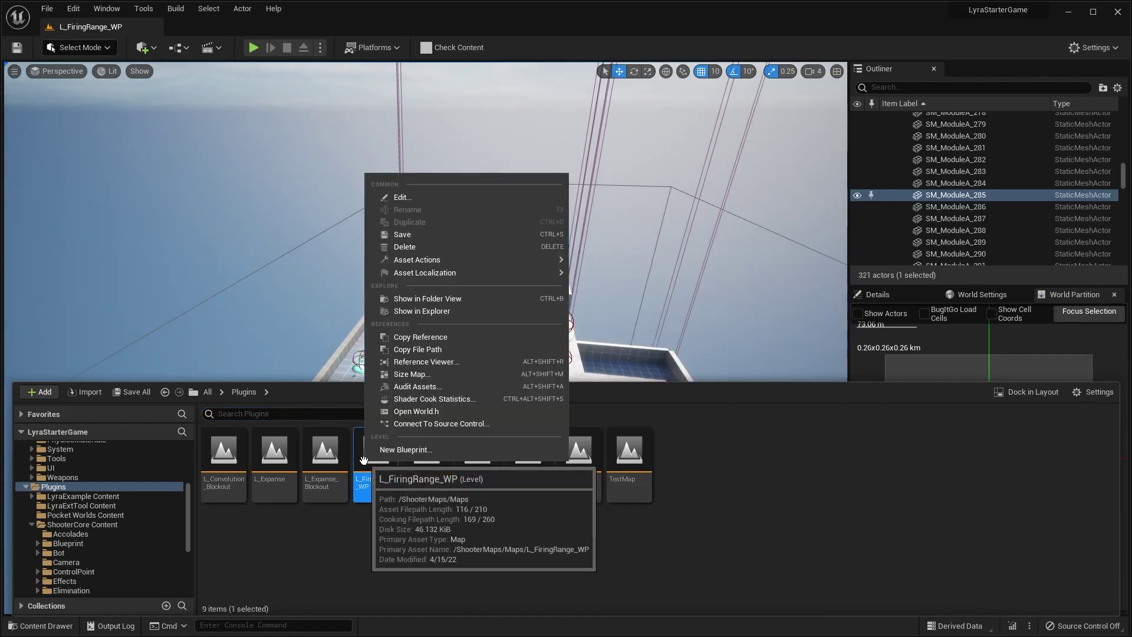
click(429, 299)
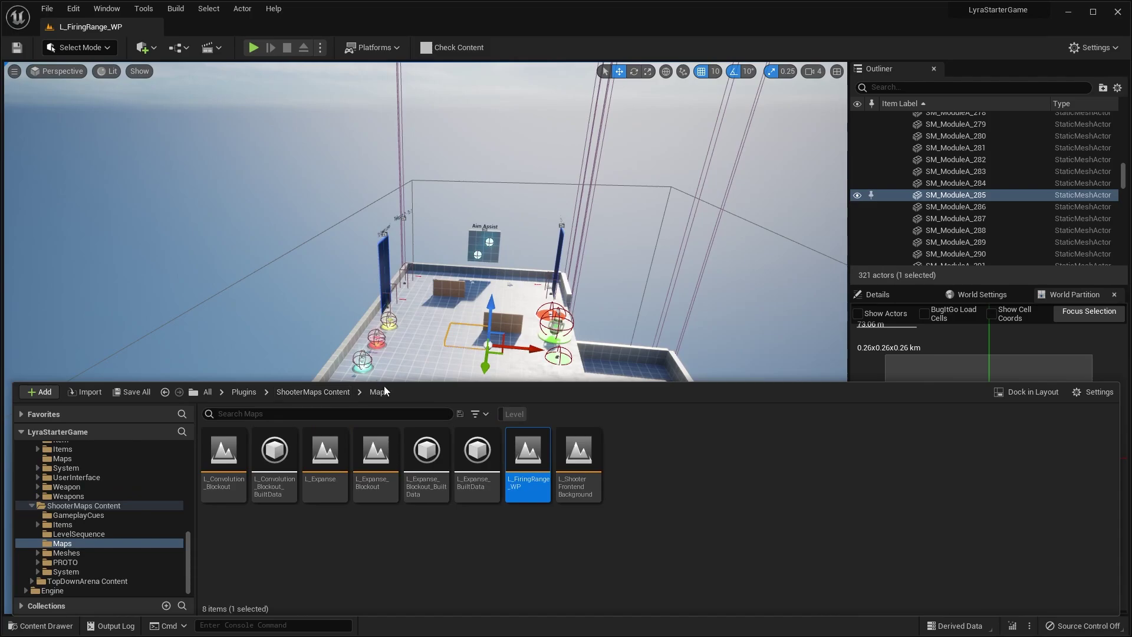
right_click(524, 465)
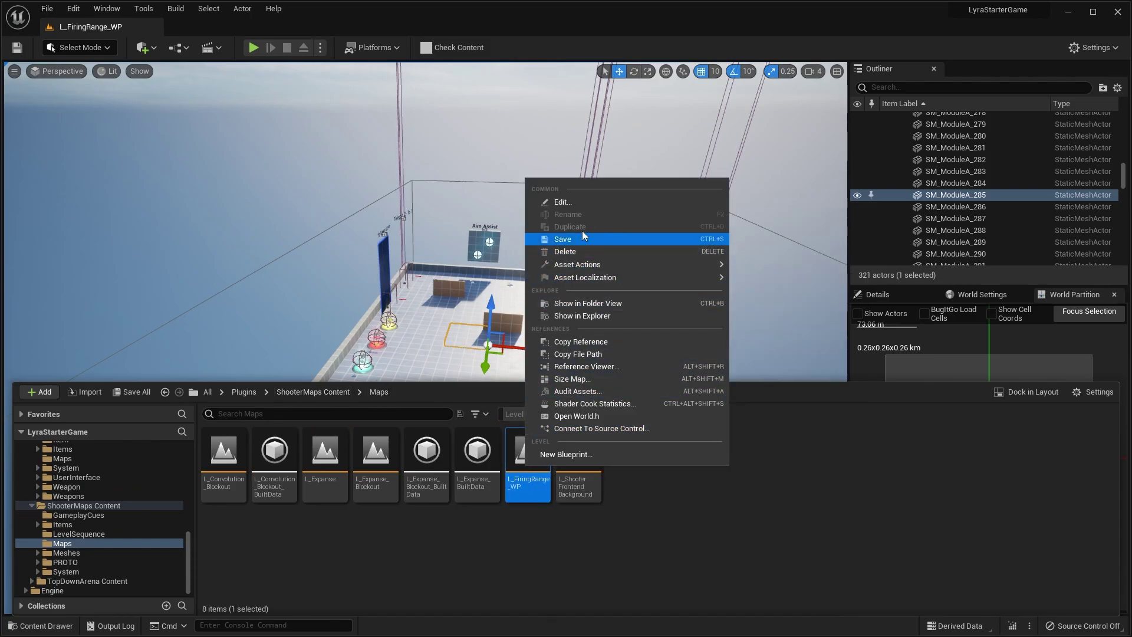
click(376, 479)
double_click(376, 479)
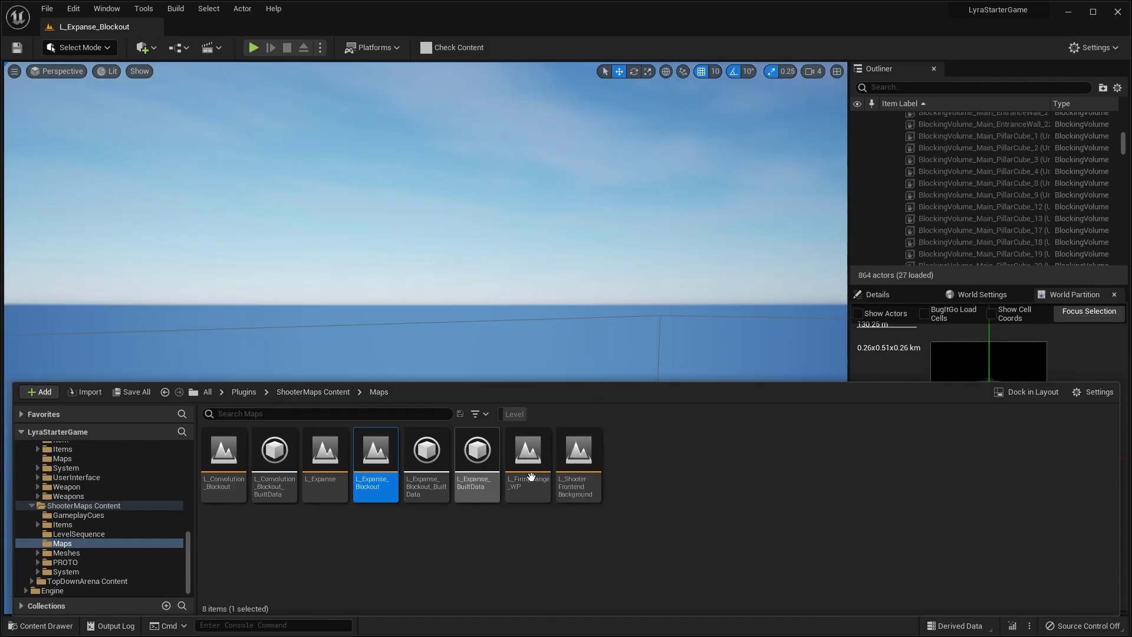
Duplicate L_FiringRange_WP as OurTestMap, saving all its actors, and open the new map.
click(527, 466)
right_click(544, 469)
click(589, 312)
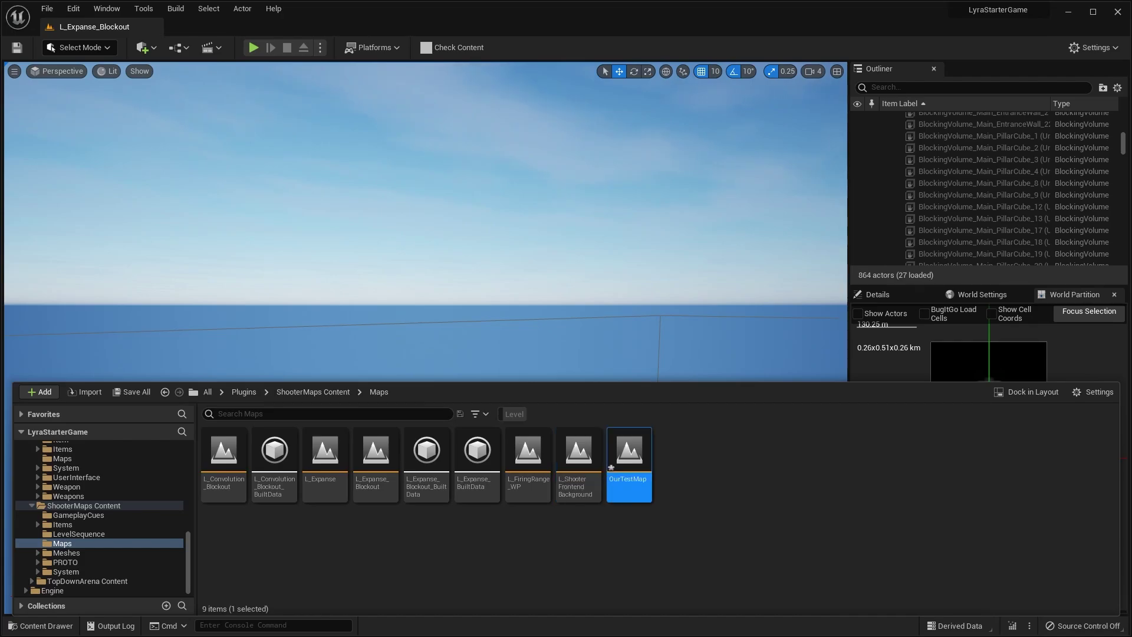
click(149, 390)
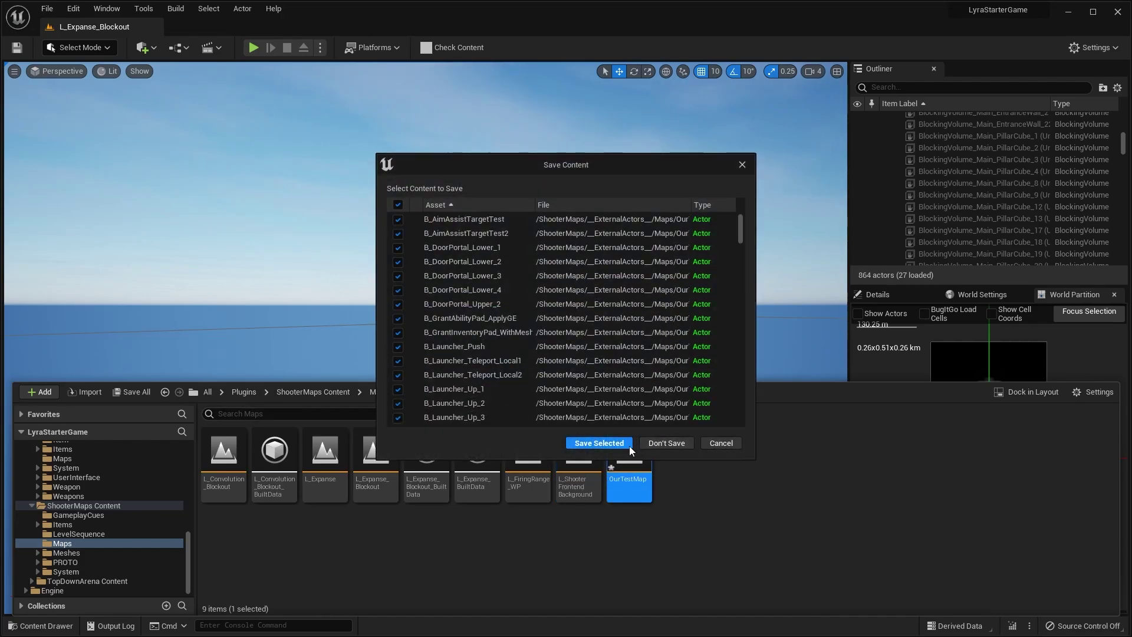
click(628, 446)
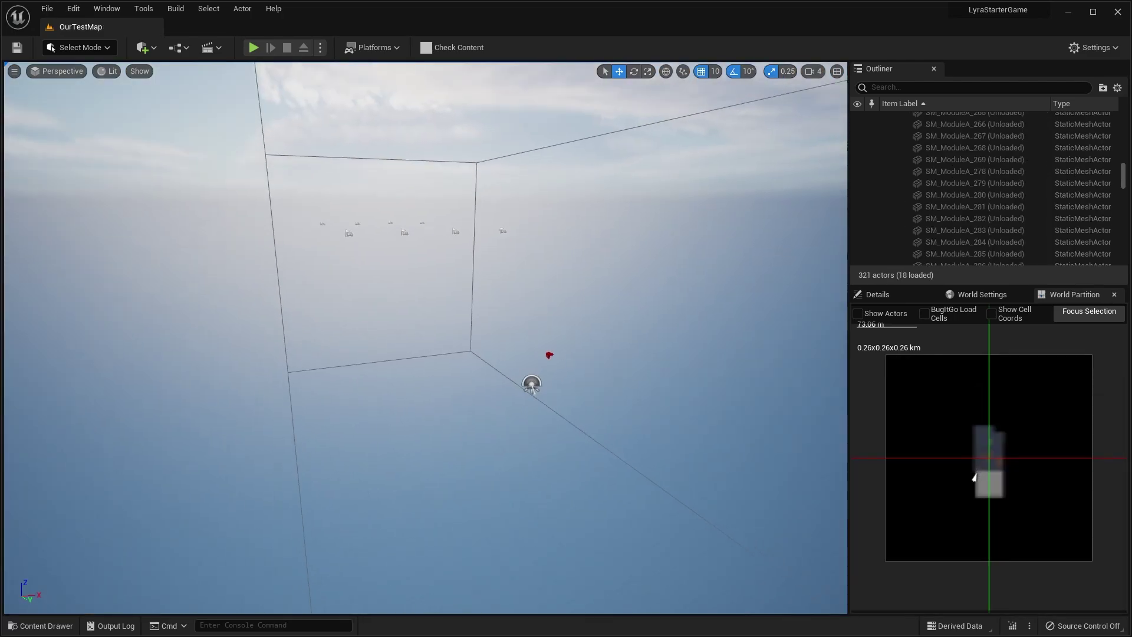
Load all World Partition cells of OurTestMap and look over the loaded level.
drag(883, 388, 1026, 507)
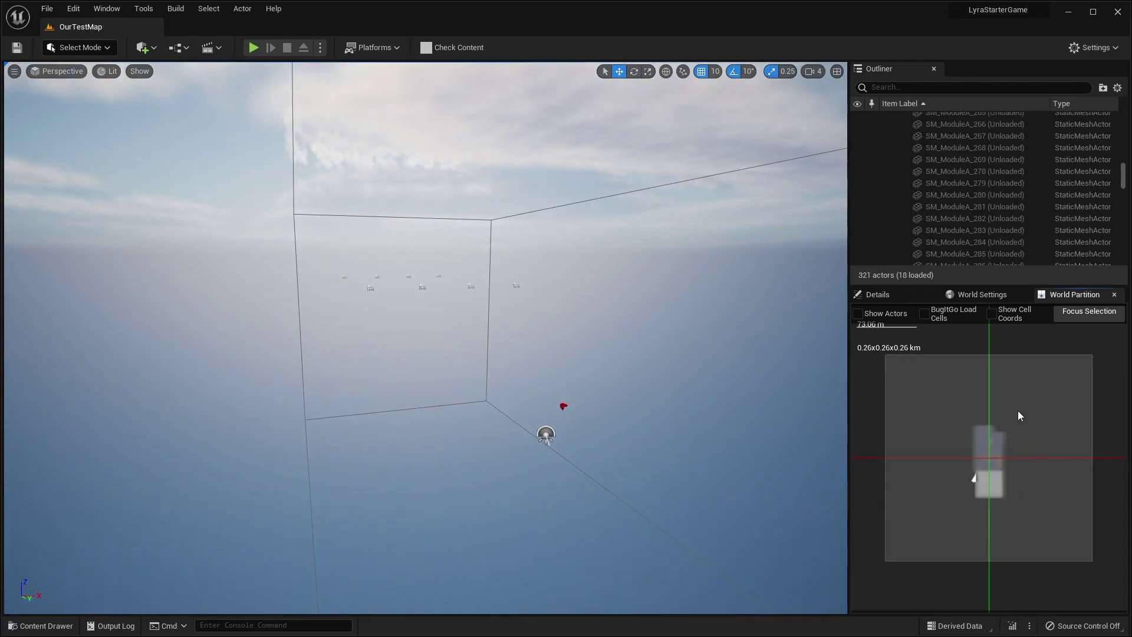
right_click(1018, 411)
click(1041, 435)
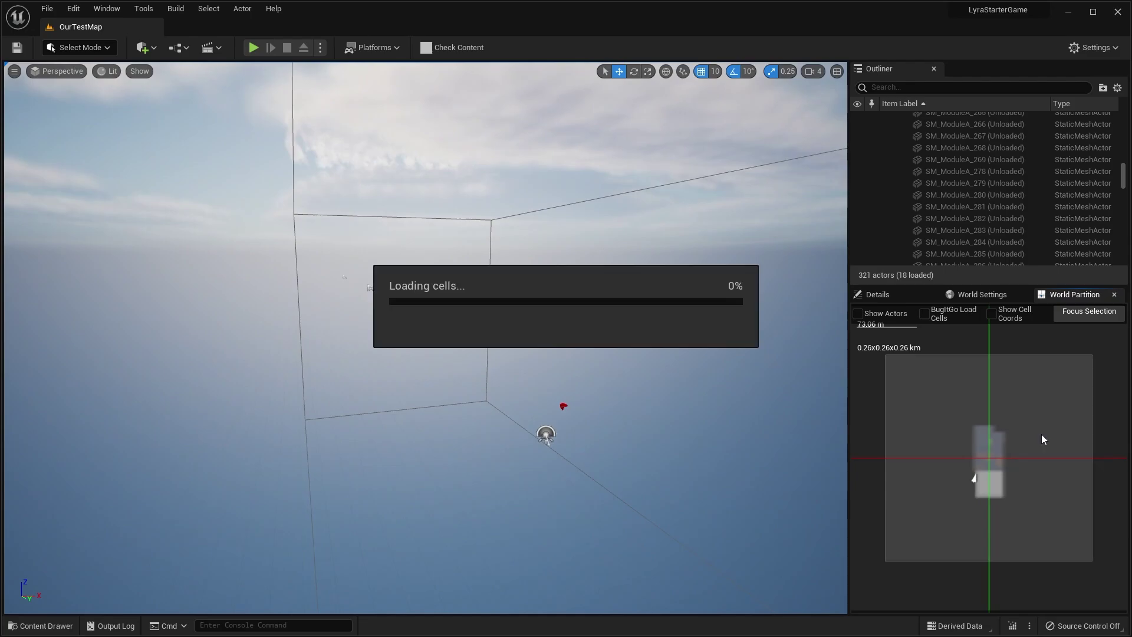
right_drag(551, 283, 562, 331)
click(561, 446)
right_drag(561, 445, 560, 446)
right_drag(518, 221, 518, 221)
Select the level's actors in the Outliner down to PlayerStart8 and RecastNavMesh-Default, leaving out WorldDataLayers-1.
scroll(999, 179, down, 15)
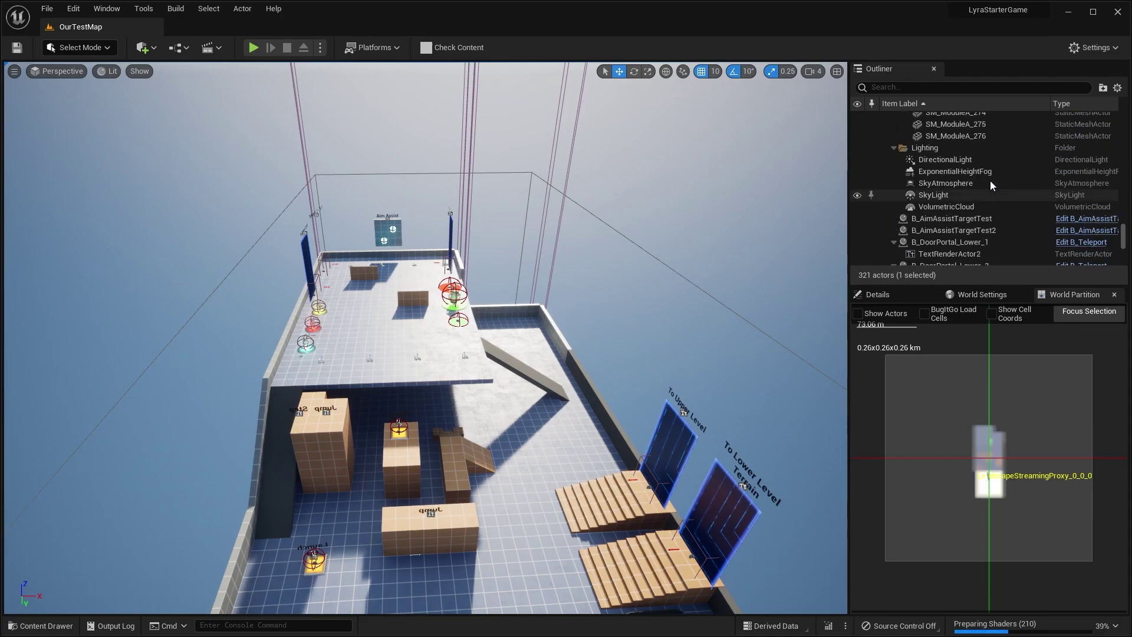
scroll(974, 177, down, 15)
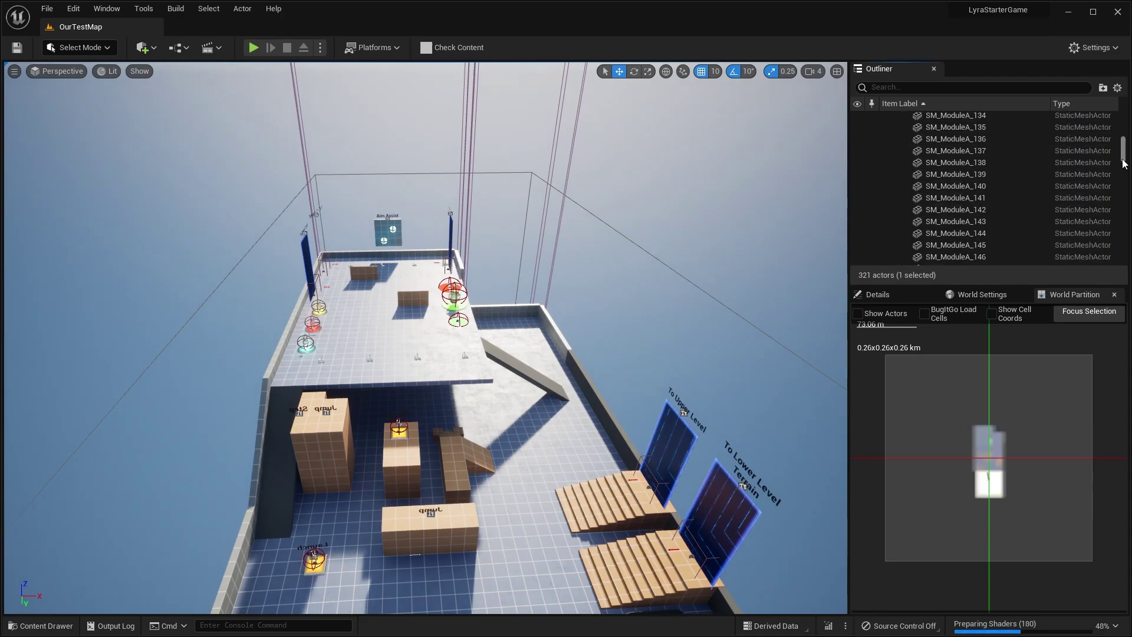
shift+click(960, 260)
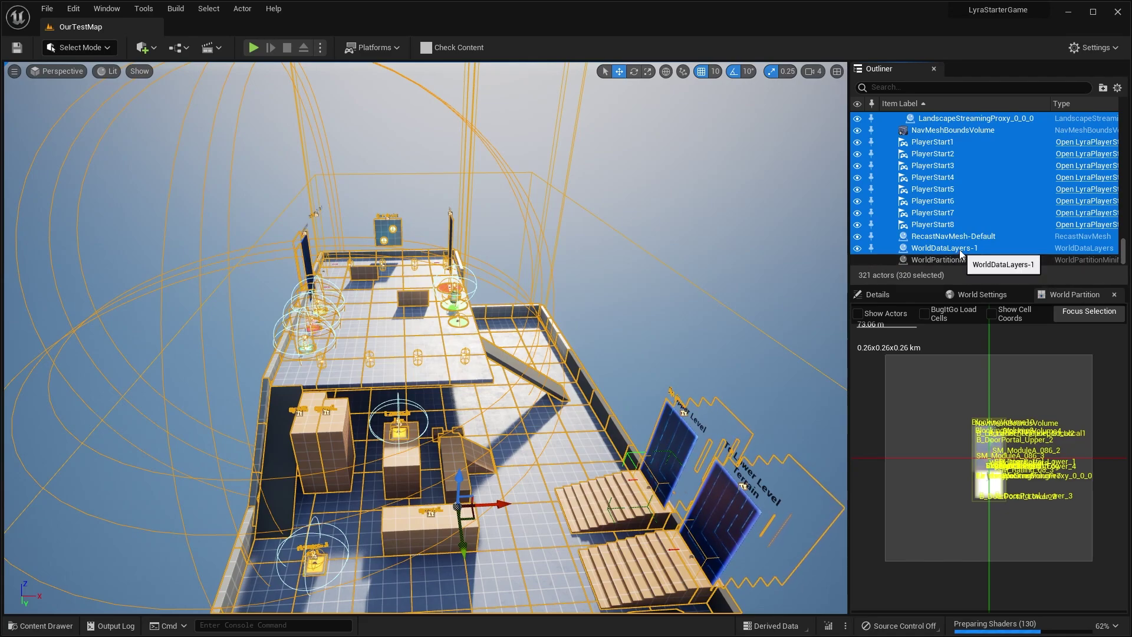
ctrl+click(961, 249)
scroll(964, 207, up, 2)
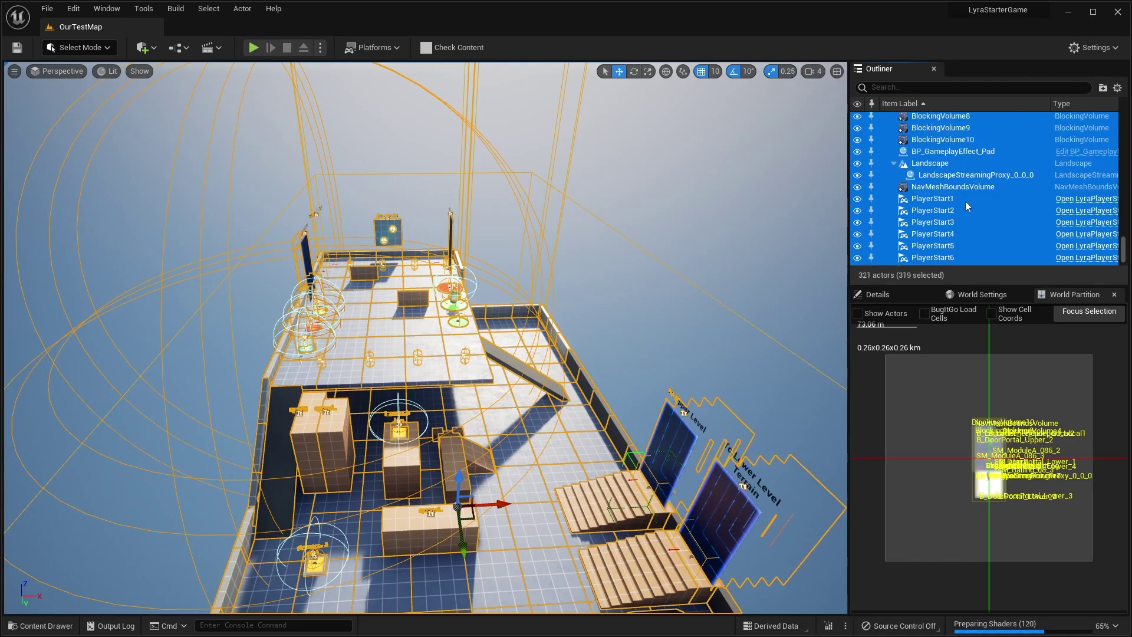
Take NavMeshBoundsVolume and DirectionalLight out of the Outliner selection.
ctrl+click(957, 185)
scroll(957, 185, down, 2)
scroll(955, 154, up, 3)
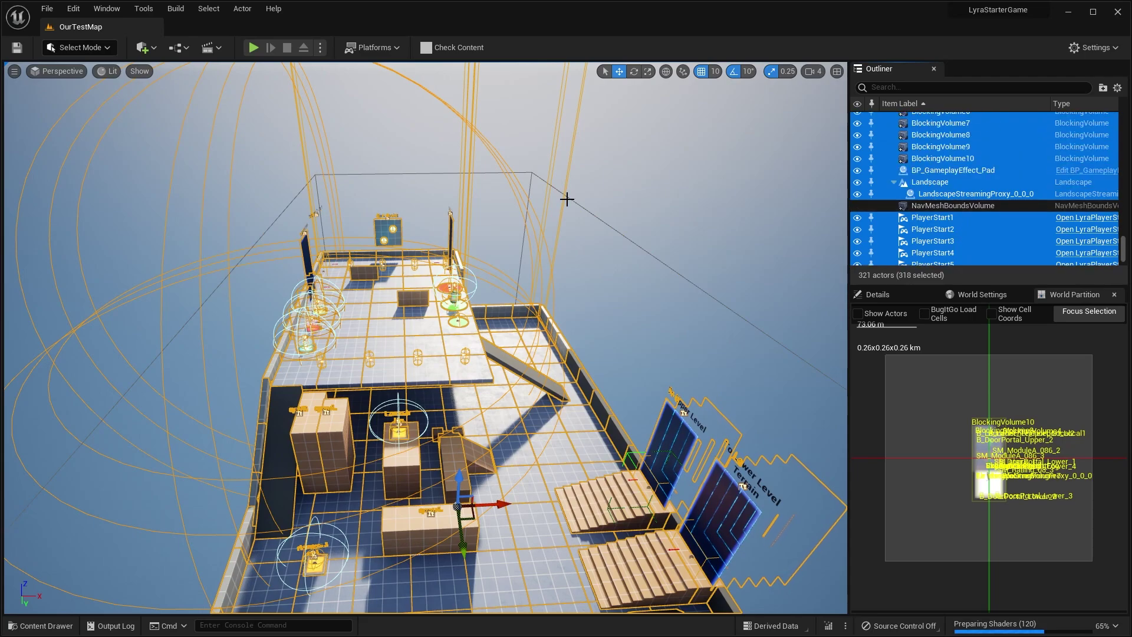
right_drag(482, 227, 482, 226)
scroll(940, 220, up, 12)
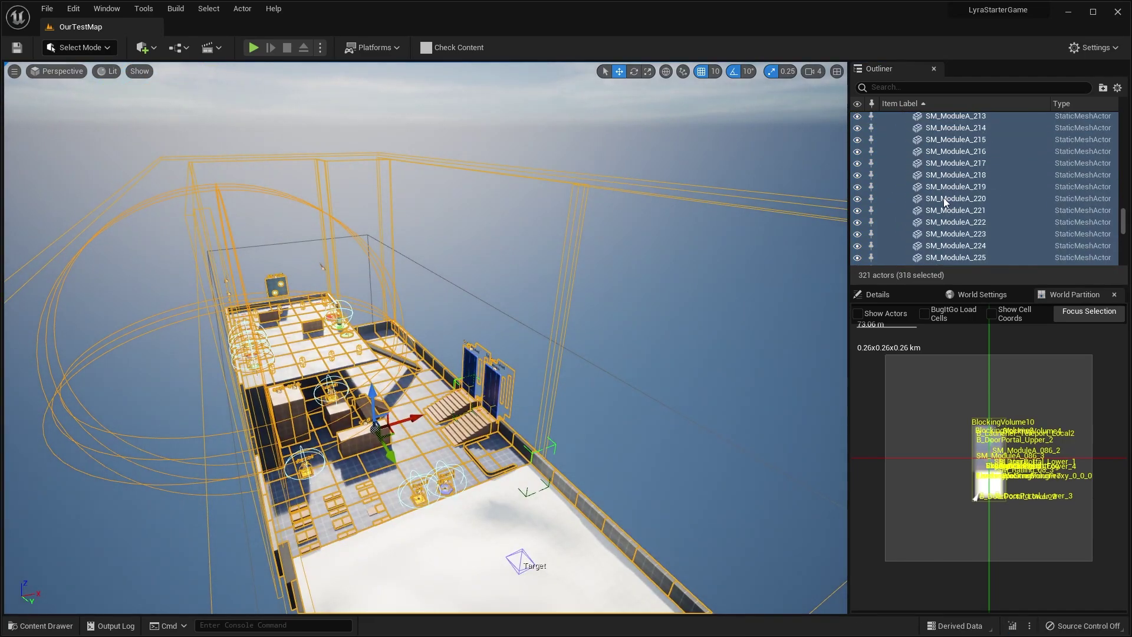
scroll(920, 192, down, 15)
ctrl+click(937, 190)
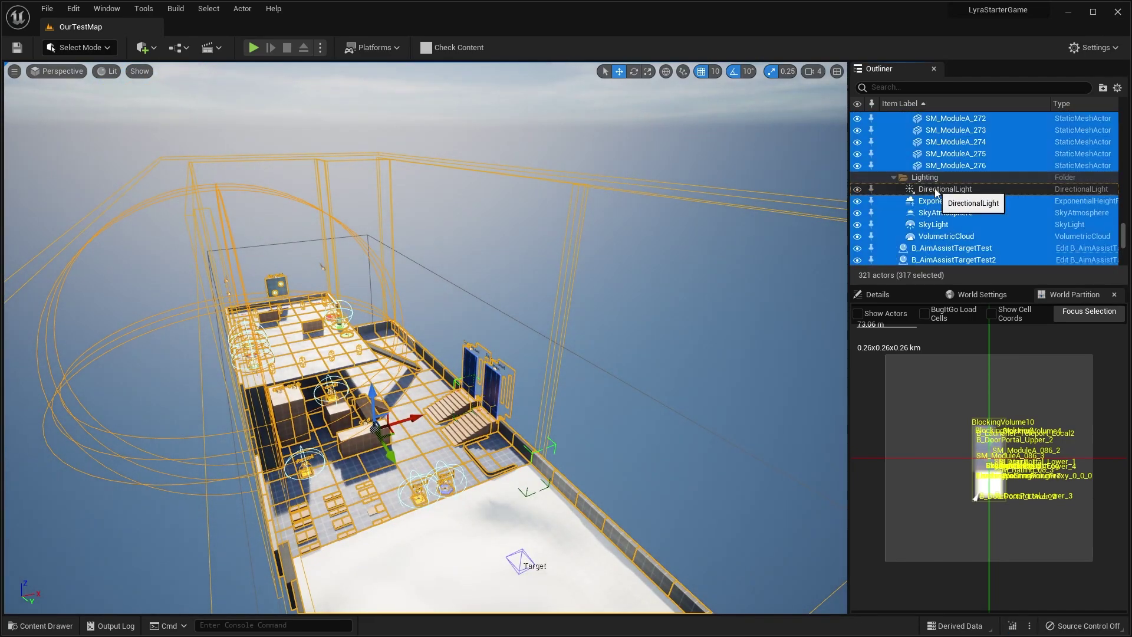
Take ExponentialHeightFog and SkyAtmosphere out of the Outliner selection as well.
scroll(947, 152, down, 12)
scroll(949, 164, up, 7)
scroll(971, 189, up, 5)
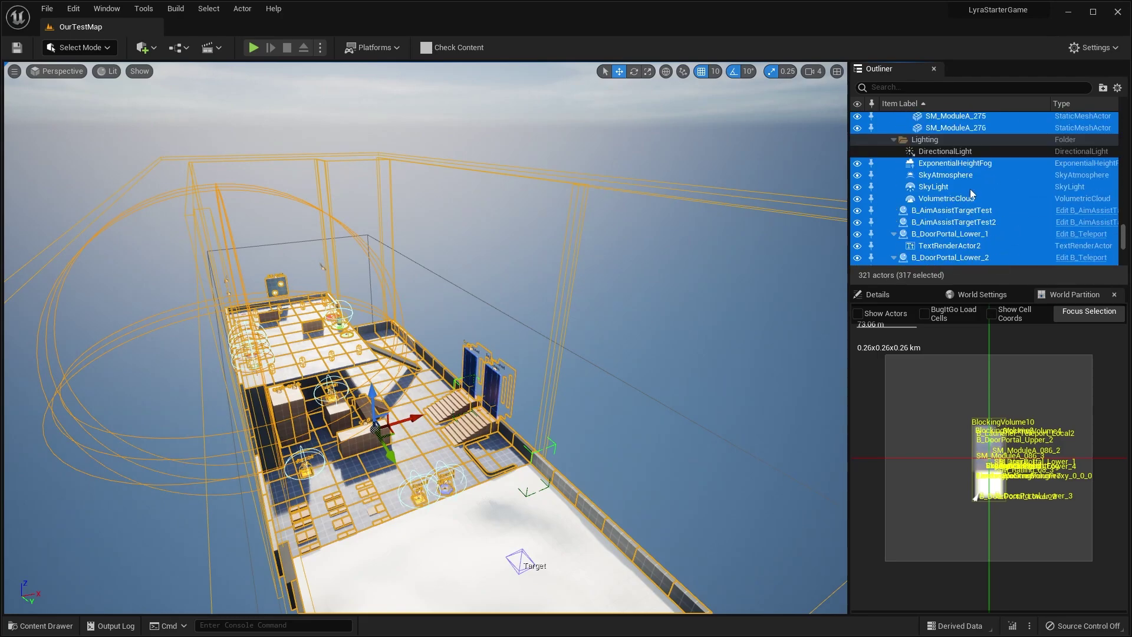
ctrl+click(970, 190)
scroll(955, 200, down, 2)
scroll(989, 189, up, 8)
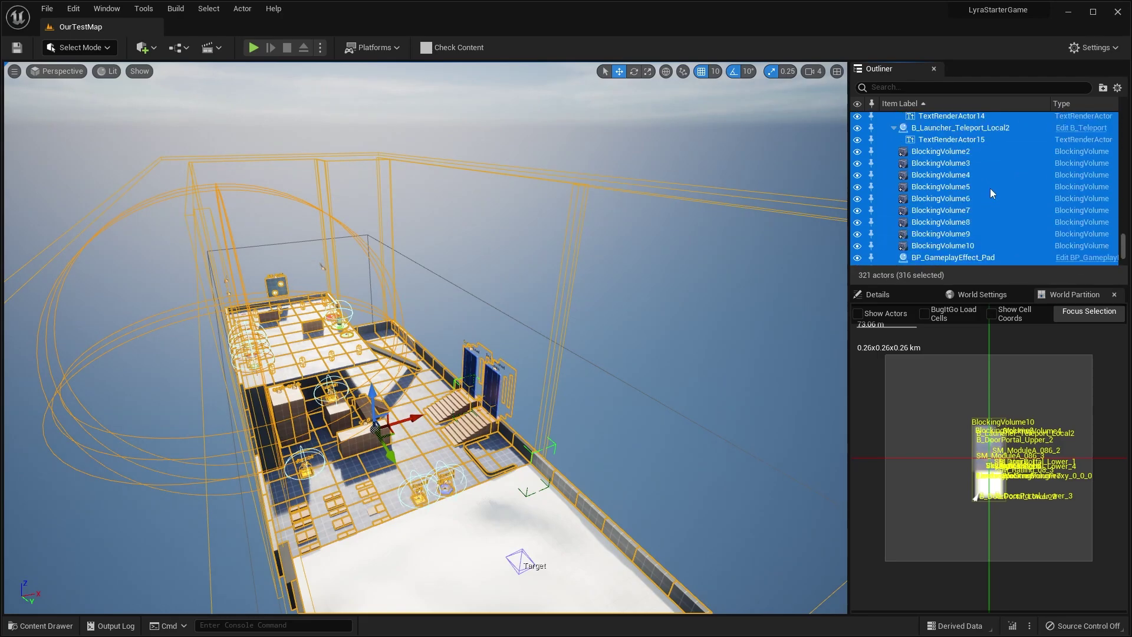
ctrl+click(947, 213)
scroll(953, 206, down, 8)
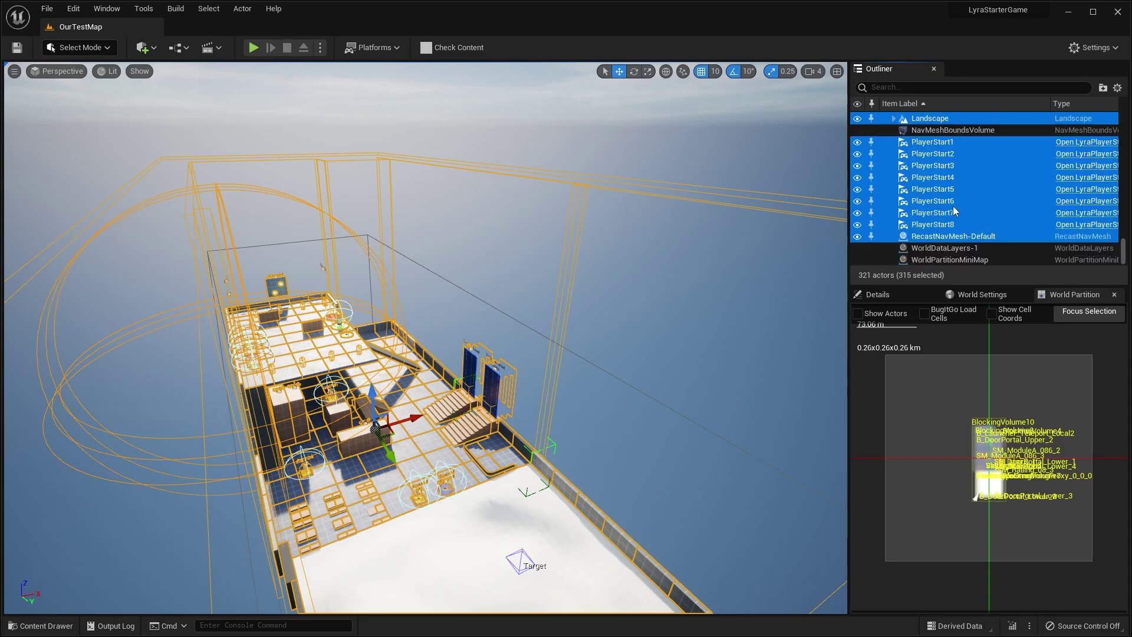
scroll(981, 208, up, 5)
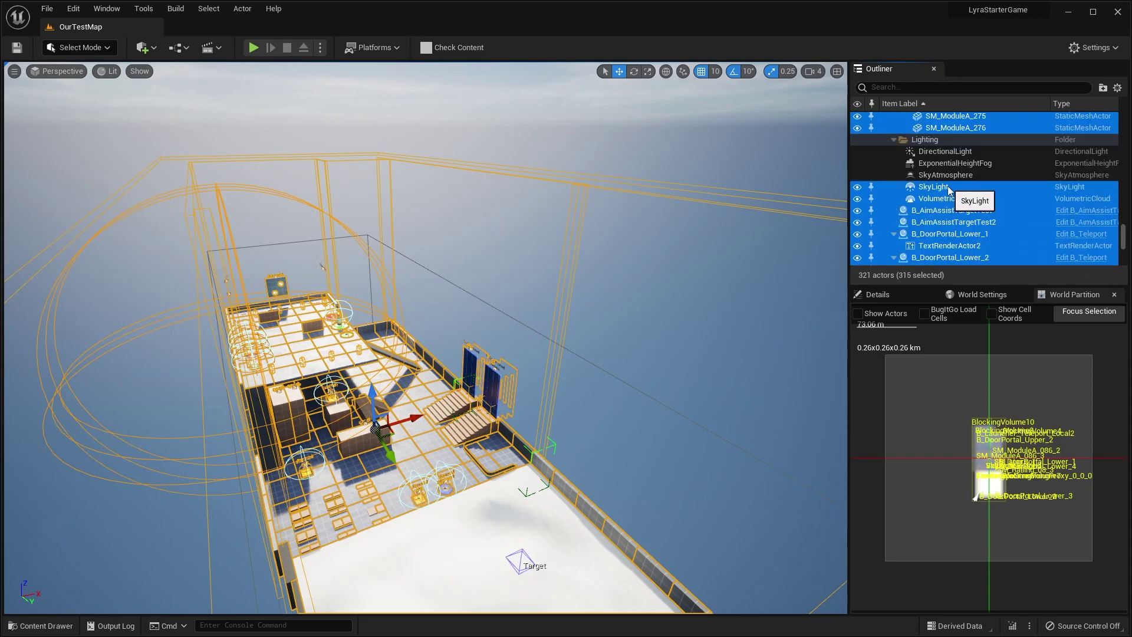
Exclude SkyLight and VolumetricCloud from the selection, then delete all remaining selected actors, including every referenced one.
ctrl+click(949, 188)
scroll(949, 195, down, 4)
scroll(950, 209, up, 5)
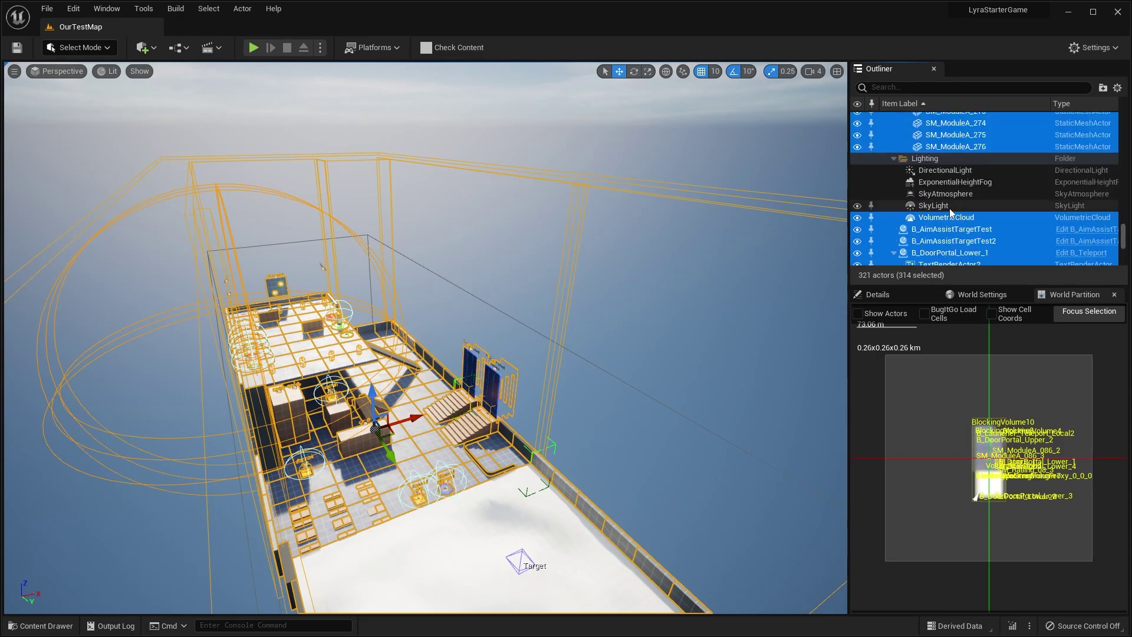
ctrl+click(937, 219)
scroll(934, 223, down, 8)
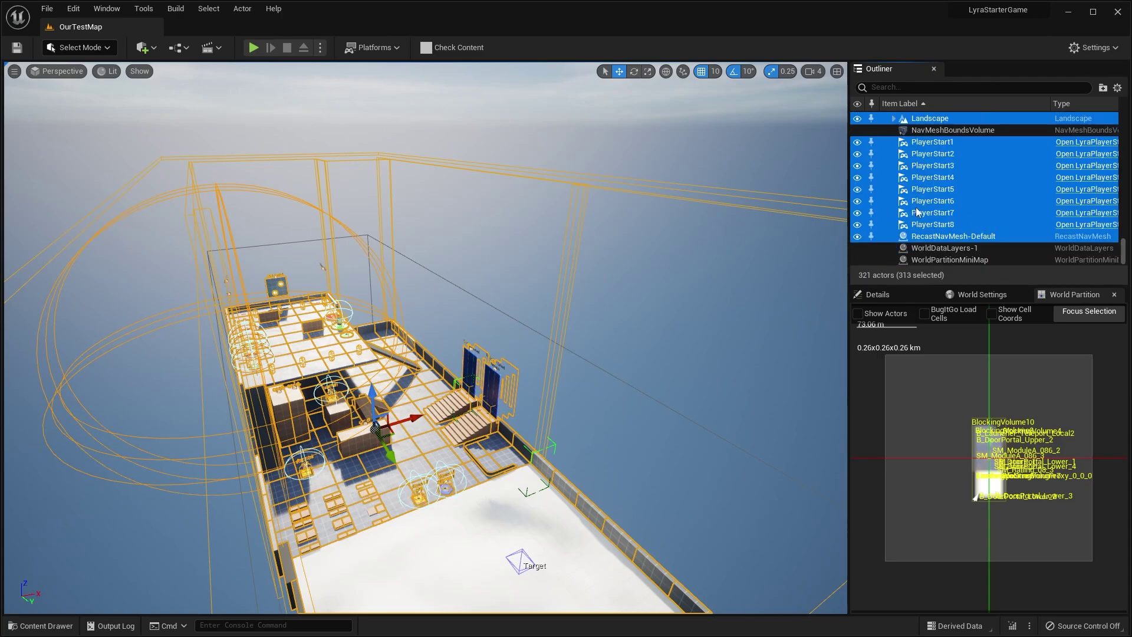
scroll(586, 250, up, 4)
key(Delete)
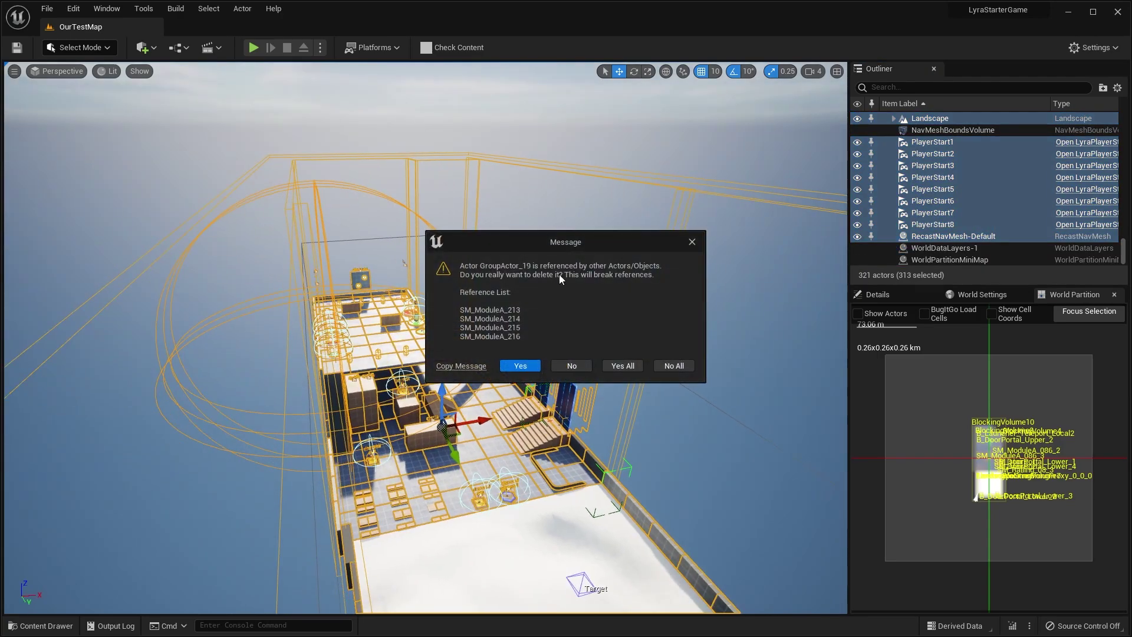
click(609, 366)
right_drag(610, 366, 625, 395)
key(s)
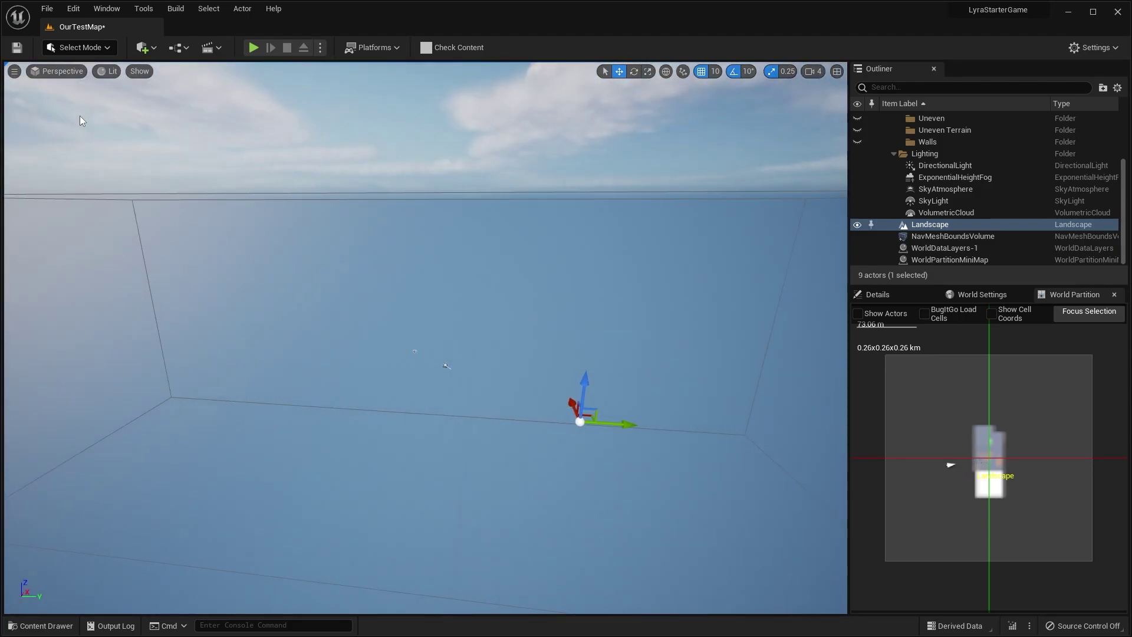
click(93, 51)
click(74, 79)
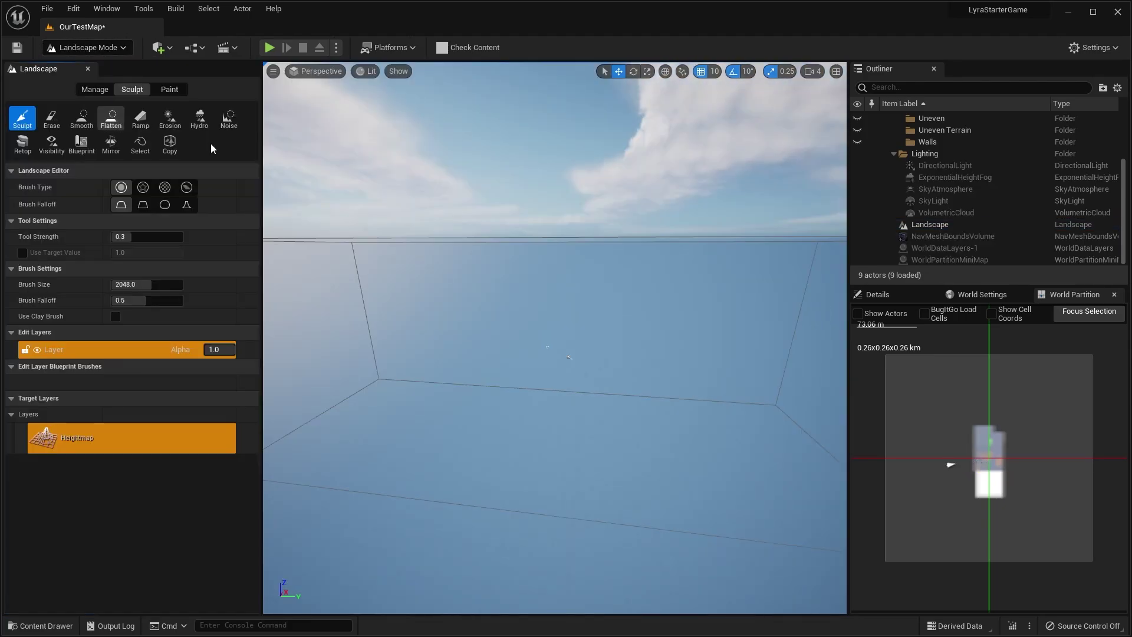
click(95, 89)
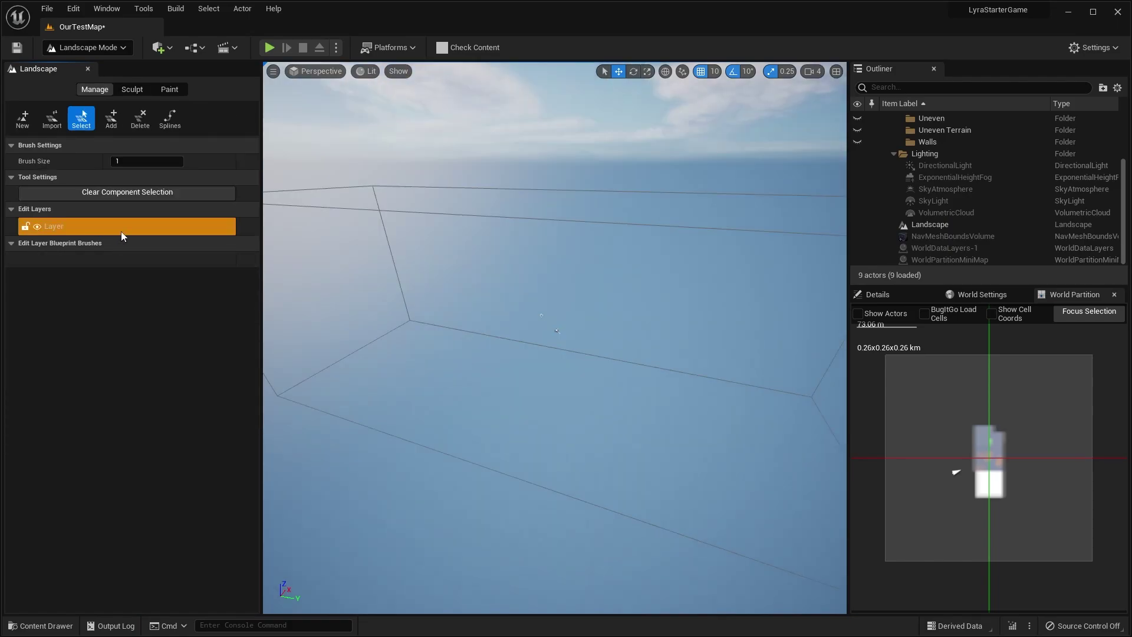
click(87, 68)
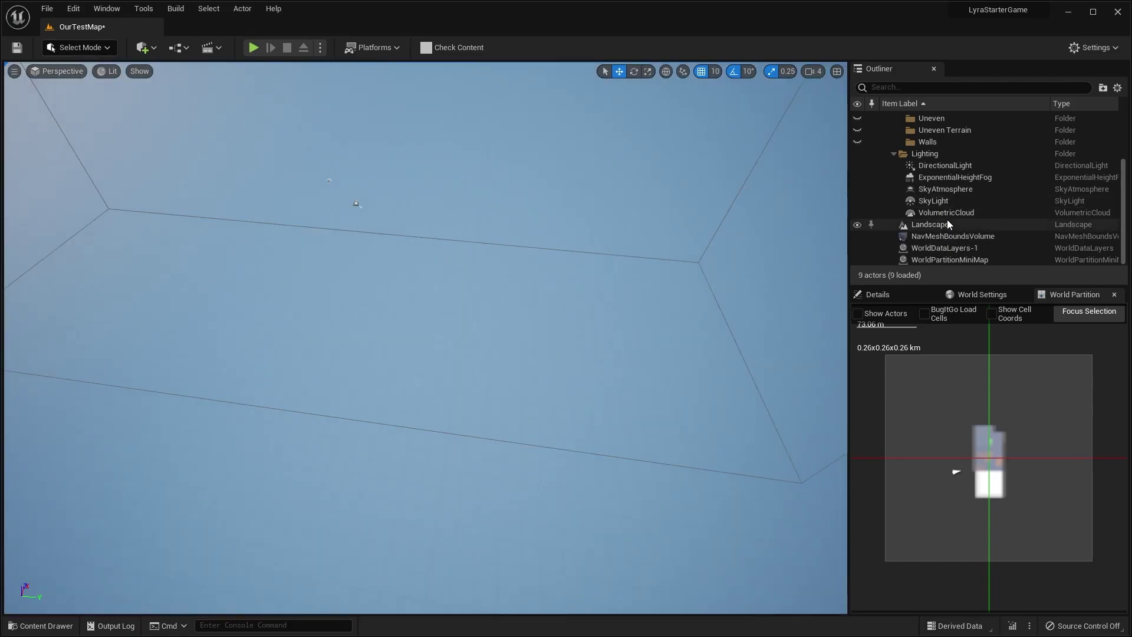
Delete the leftover Landscape actor and create a new flat landscape in Landscape mode.
click(929, 227)
right_drag(542, 266, 514, 237)
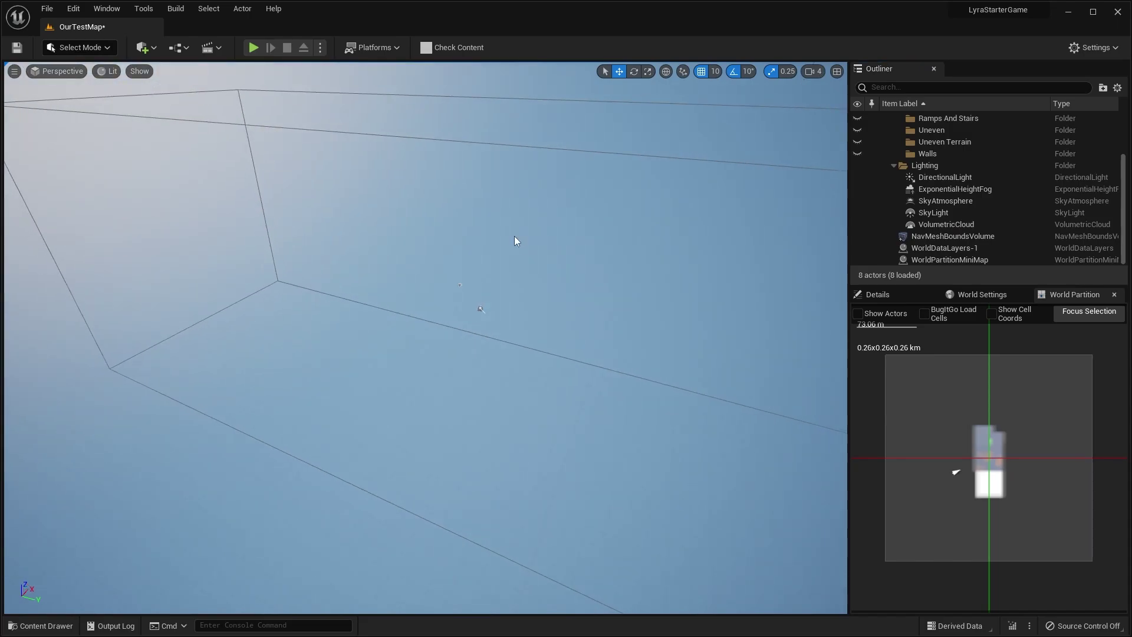
click(70, 48)
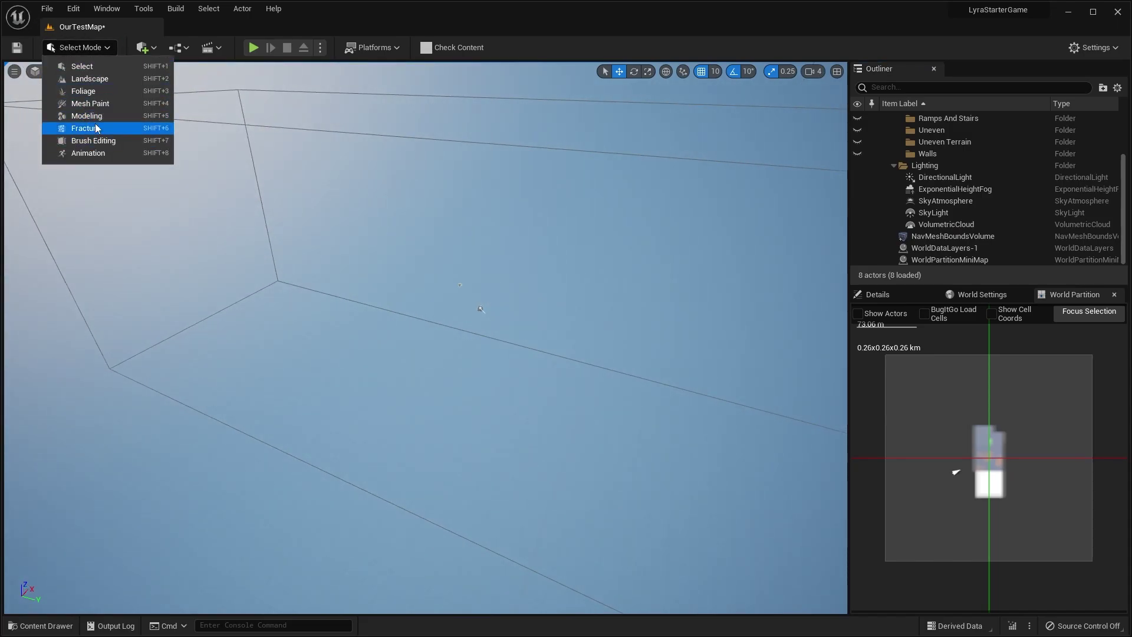
click(94, 80)
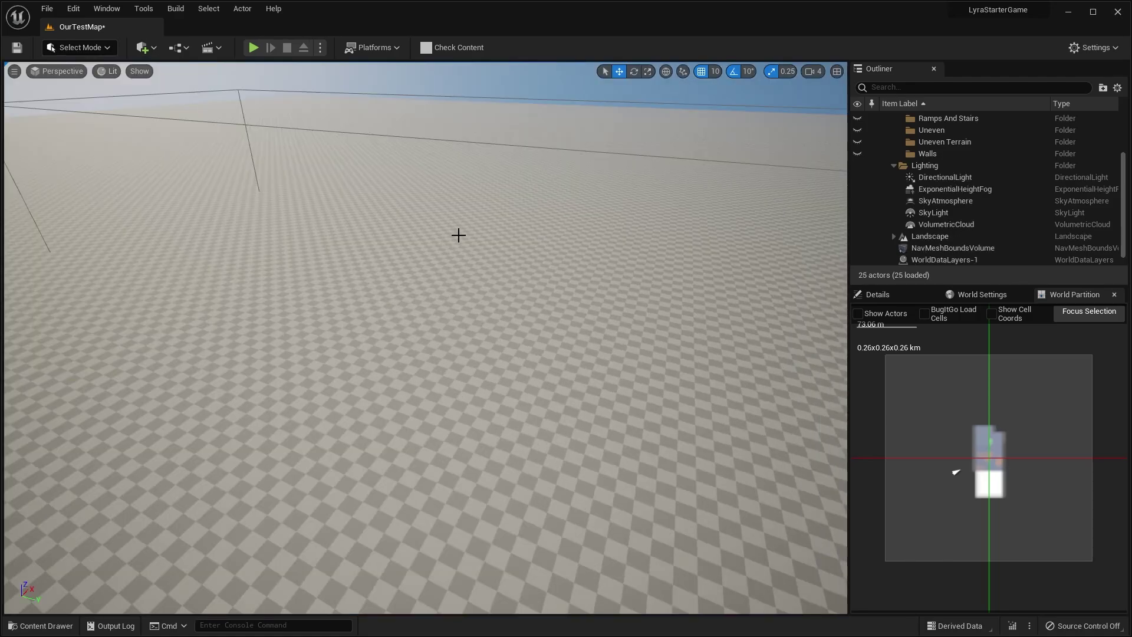
Sculpt a ridge of hills on the new landscape beside the navigation bounds, using brush size 2048 and strength 0.3.
click(458, 235)
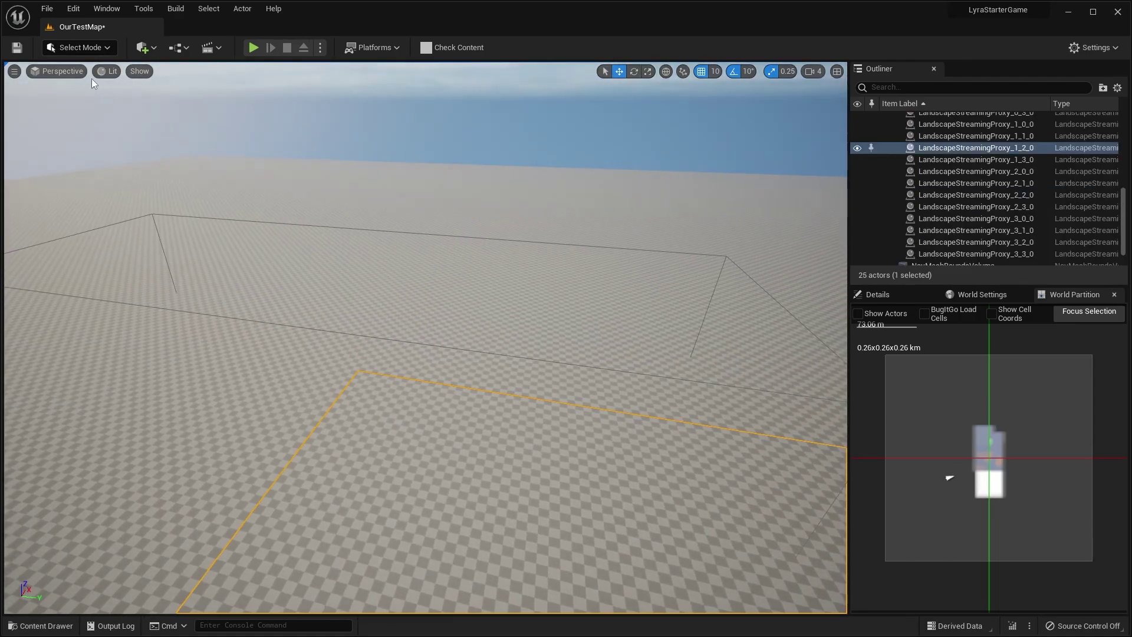
click(70, 47)
click(88, 82)
mouse_move(375, 202)
right_down()
mouse_move(354, 242)
mouse_move(504, 255)
right_up()
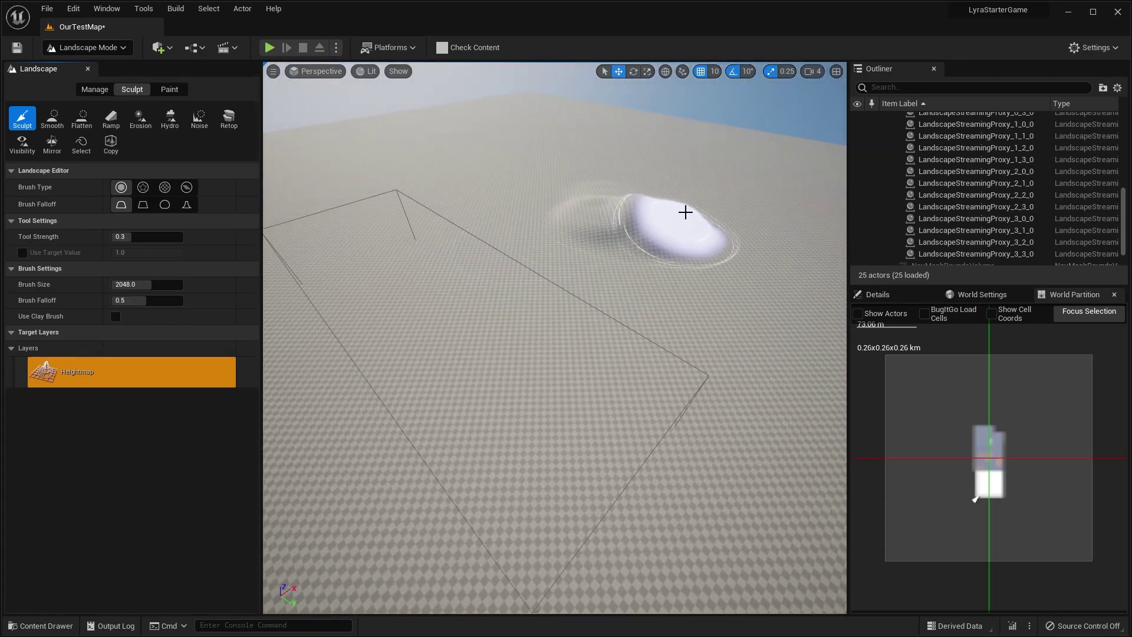
right_drag(685, 213, 665, 235)
drag(665, 236, 723, 266)
right_drag(723, 266, 684, 239)
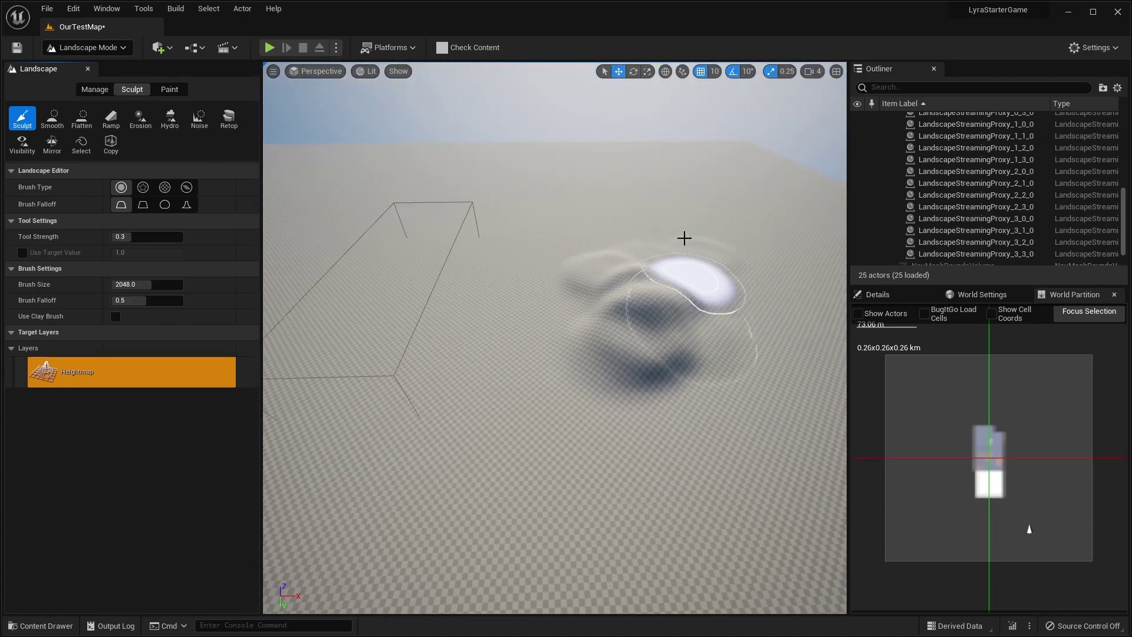
mouse_move(659, 317)
mouse_down()
mouse_move(696, 379)
mouse_move(705, 457)
mouse_up()
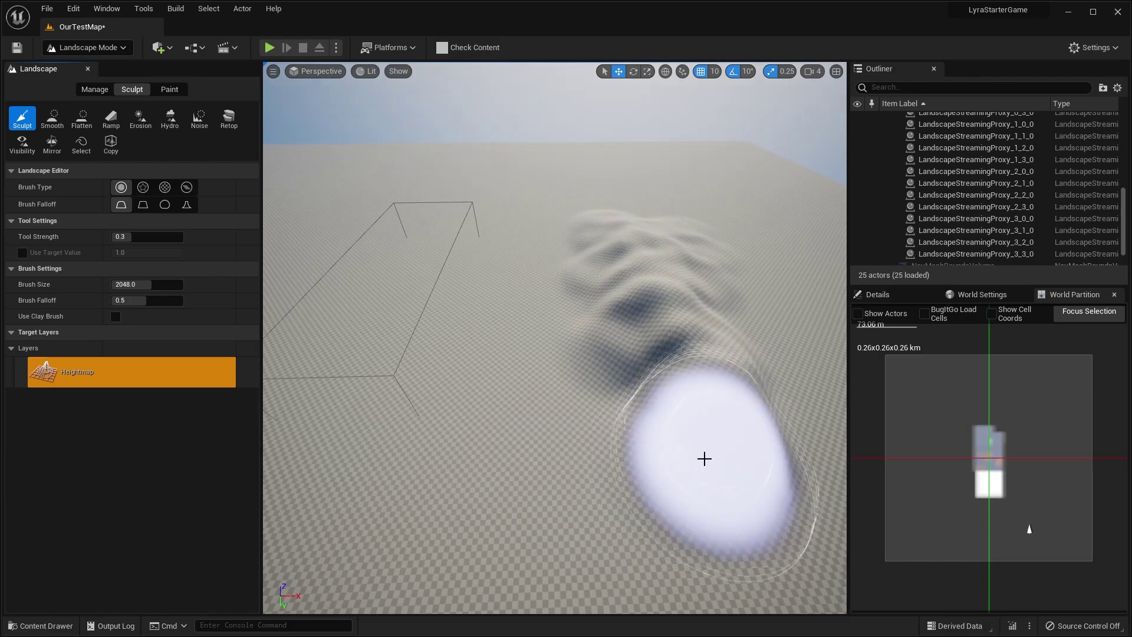
mouse_move(705, 457)
right_down()
mouse_move(784, 448)
mouse_move(631, 414)
mouse_move(629, 382)
right_up()
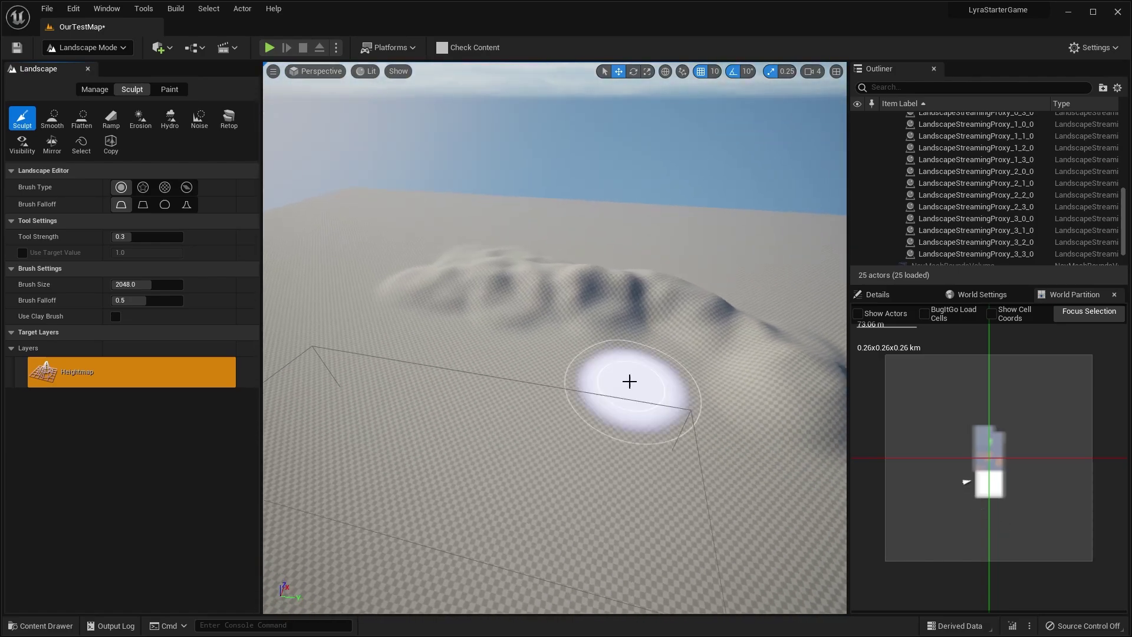
mouse_move(596, 342)
right_down()
mouse_move(566, 330)
mouse_move(549, 243)
mouse_move(530, 303)
mouse_move(566, 331)
right_up()
Return to Select mode, reposition the NavMeshBoundsVolume on the new landscape and show the navigation mesh.
click(88, 48)
click(85, 66)
click(578, 295)
drag(550, 348, 551, 328)
right_drag(555, 330, 413, 383)
key(p)
drag(563, 357, 572, 361)
right_drag(657, 289, 621, 313)
drag(580, 327, 616, 329)
Scale the NavMeshBoundsVolume horizontally so it covers a much larger area of the landscape, including the sculpted hills.
key(w)
key(a)
right_drag(617, 330, 779, 301)
right_drag(596, 280, 631, 349)
key(r)
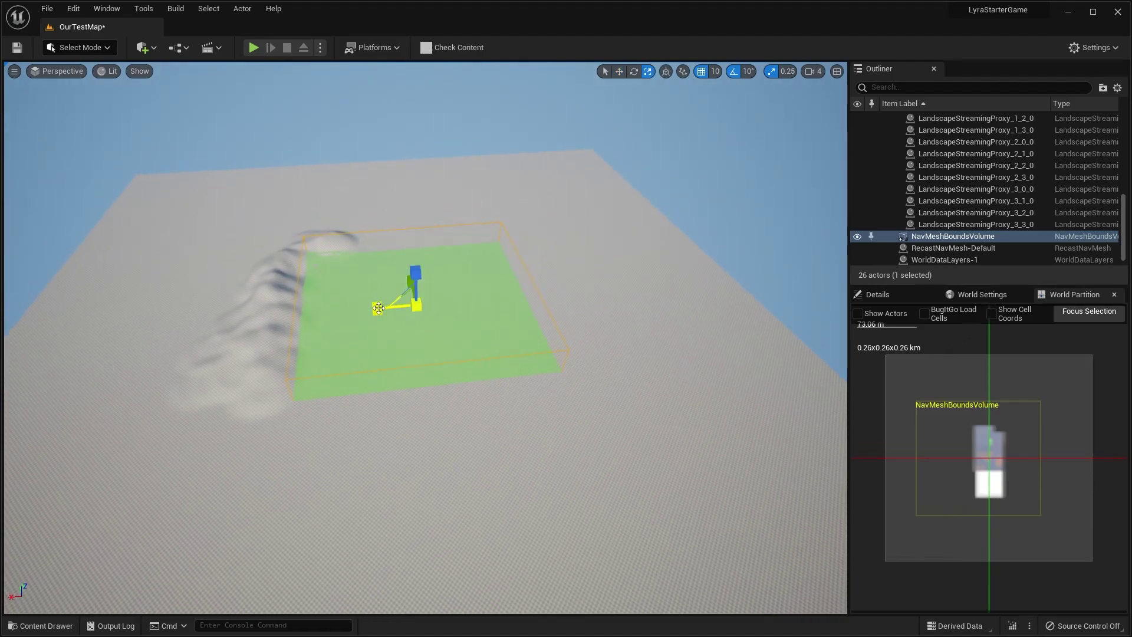
drag(378, 307, 419, 232)
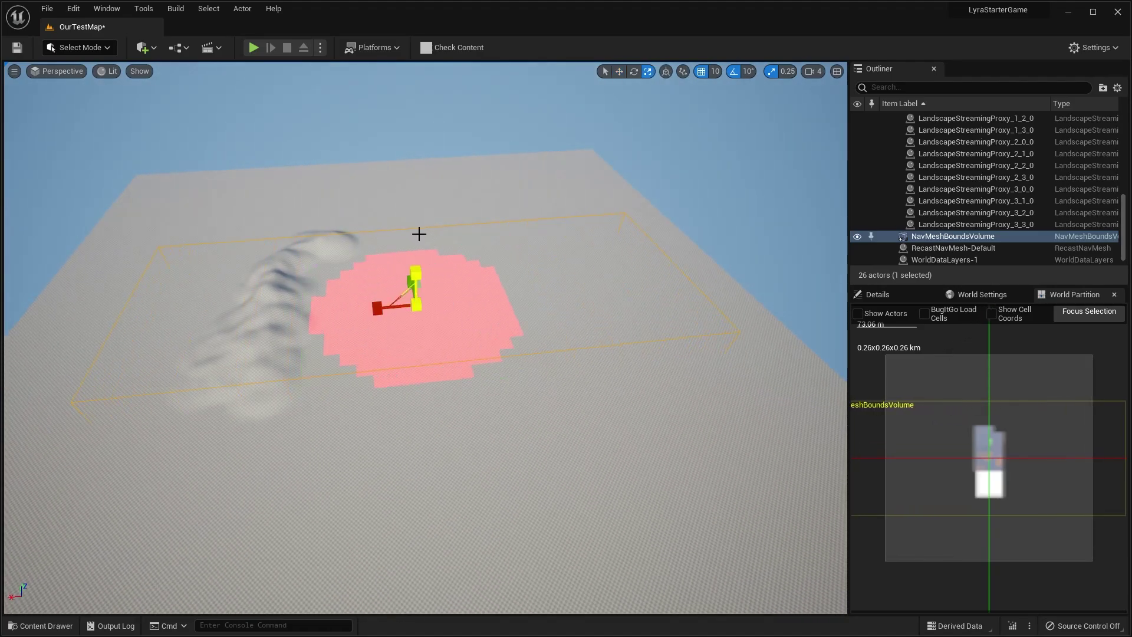
right_drag(420, 232, 348, 200)
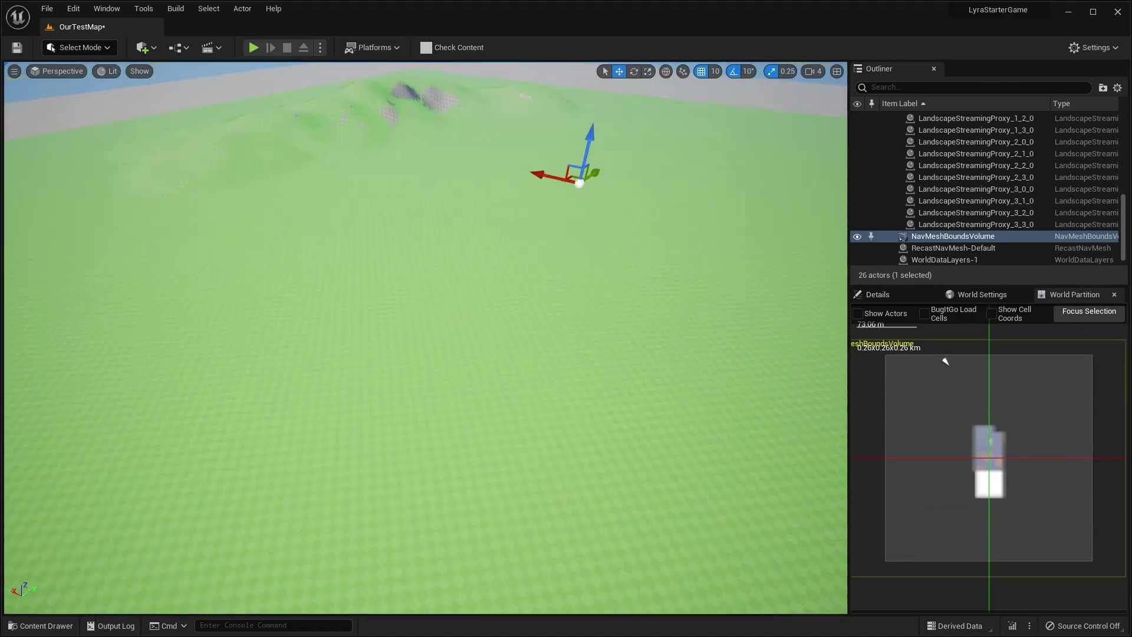
right_drag(394, 207, 426, 207)
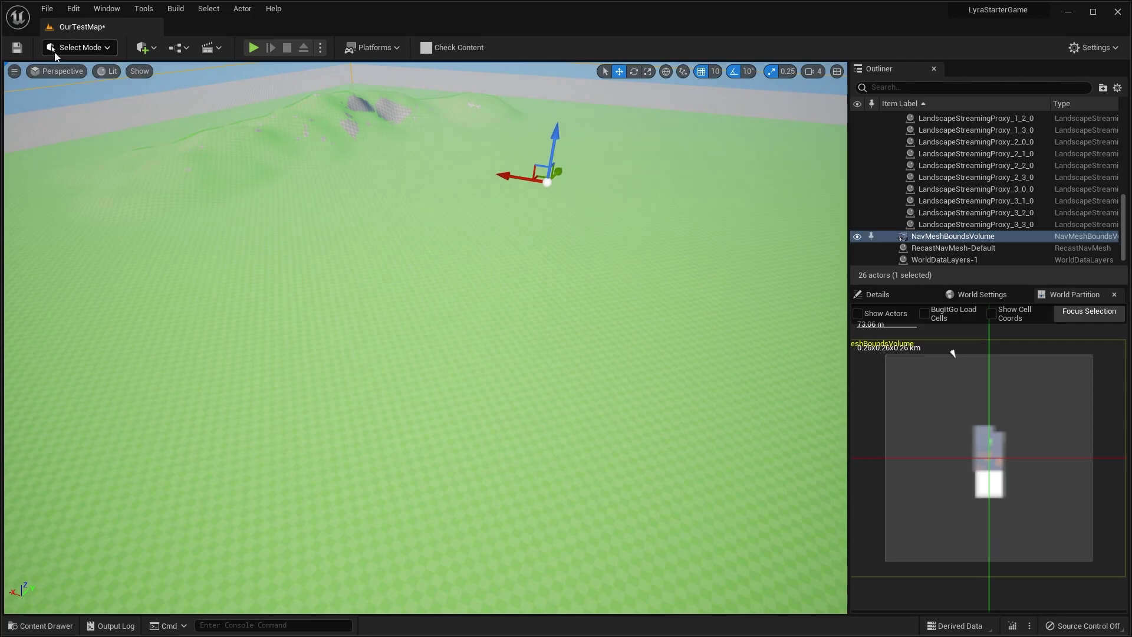
Browse to the Expanse folder under ShooterMaps Content Meshes and look through its static meshes.
click(40, 625)
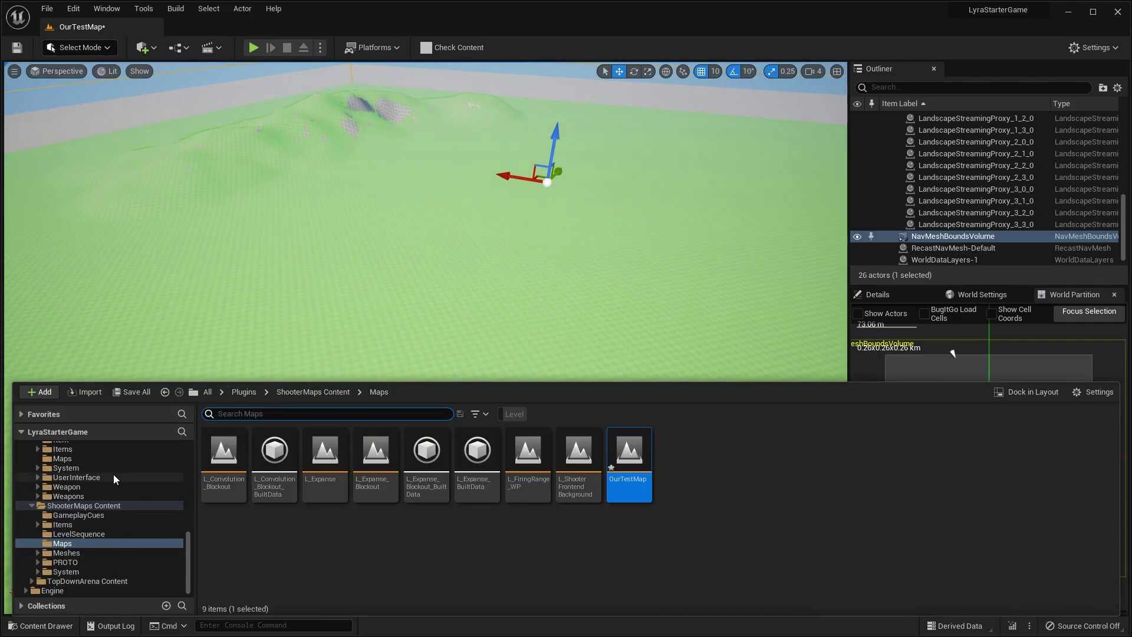
scroll(92, 500, up, 3)
scroll(94, 504, up, 2)
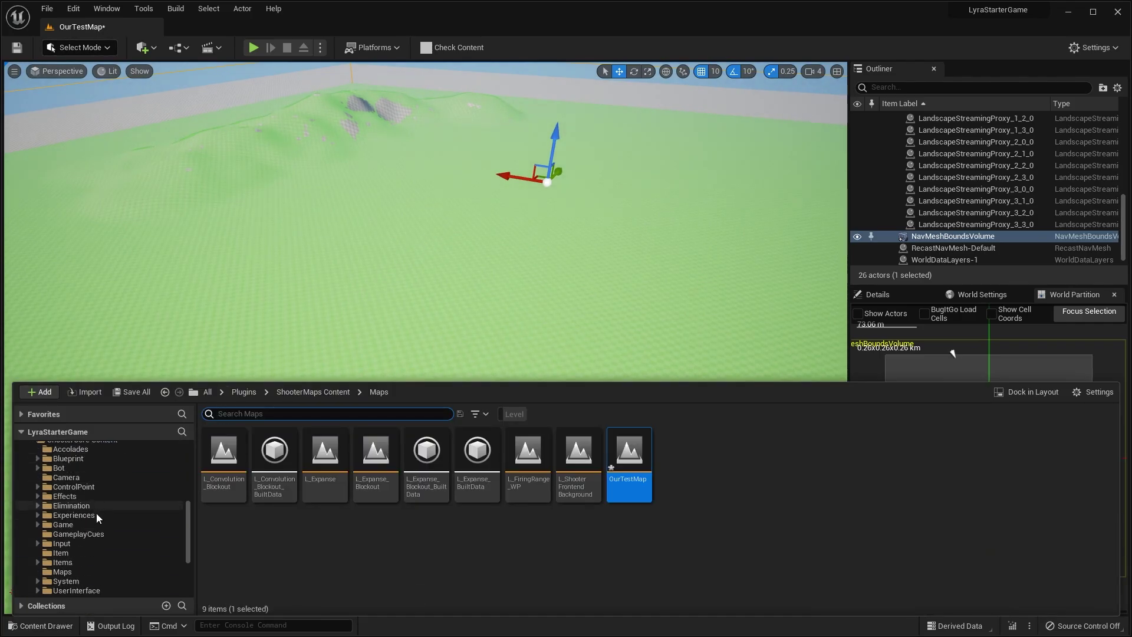
scroll(89, 475, down, 3)
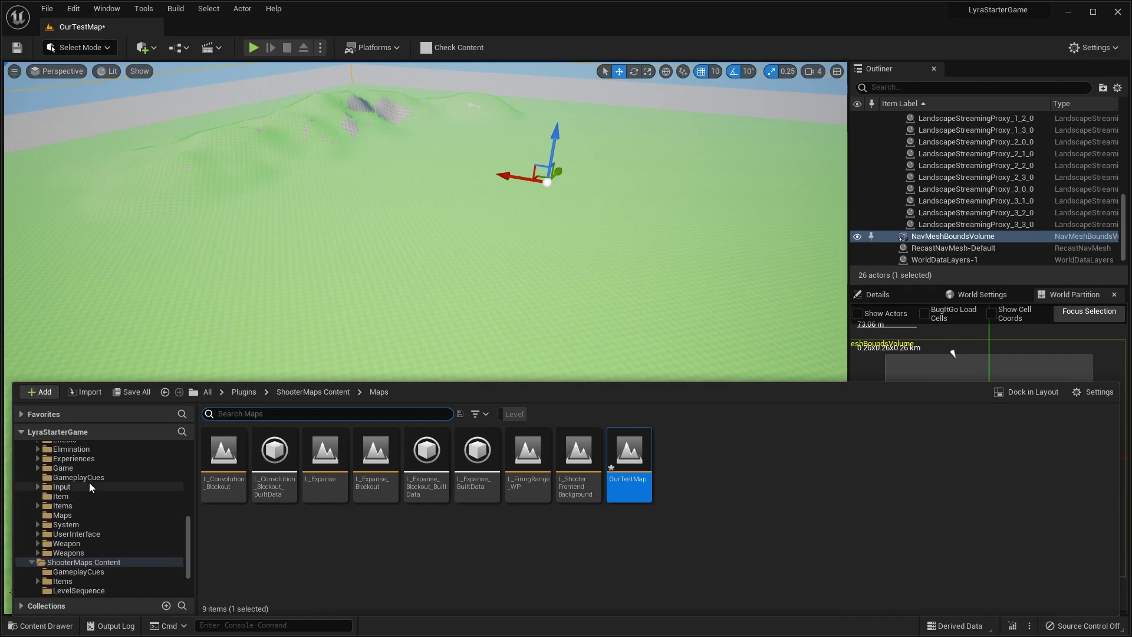
scroll(88, 524, down, 1)
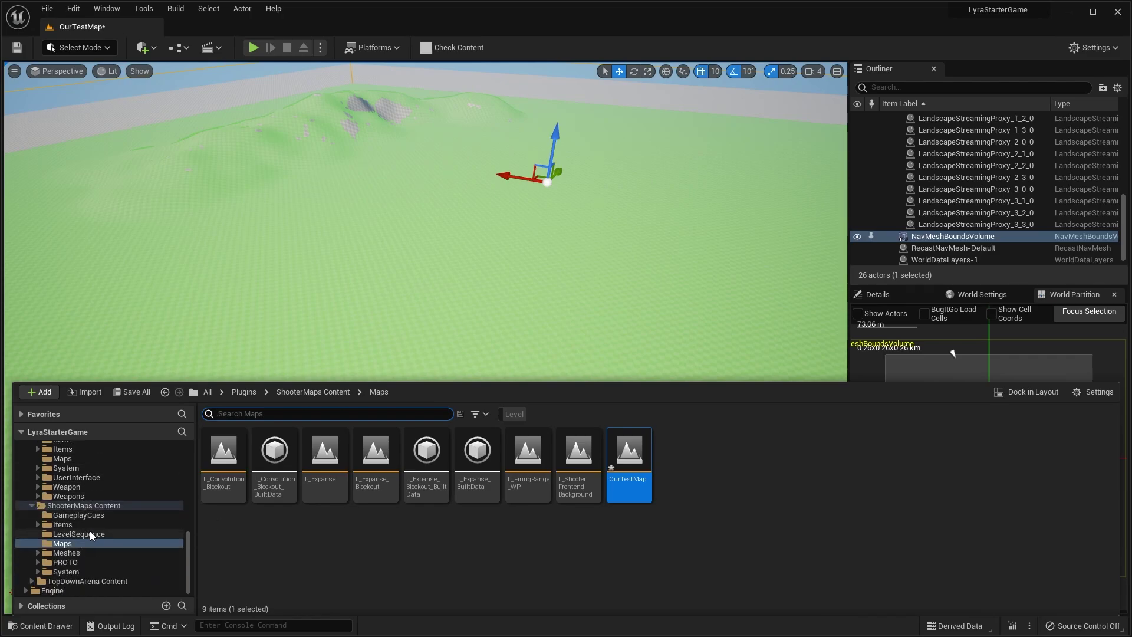
click(66, 553)
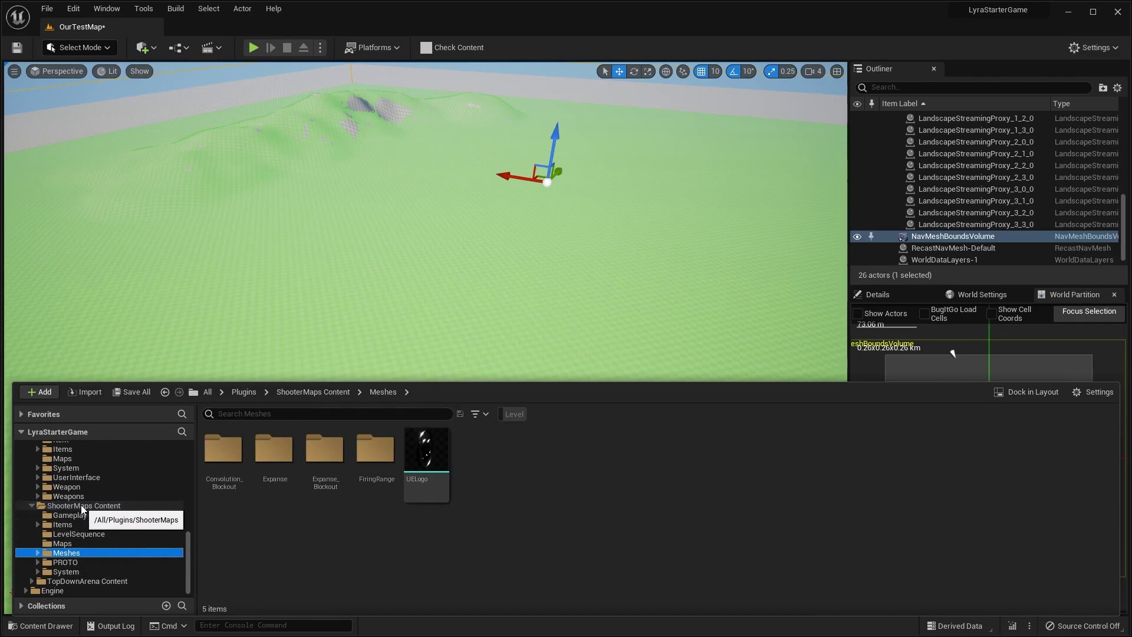
double_click(268, 492)
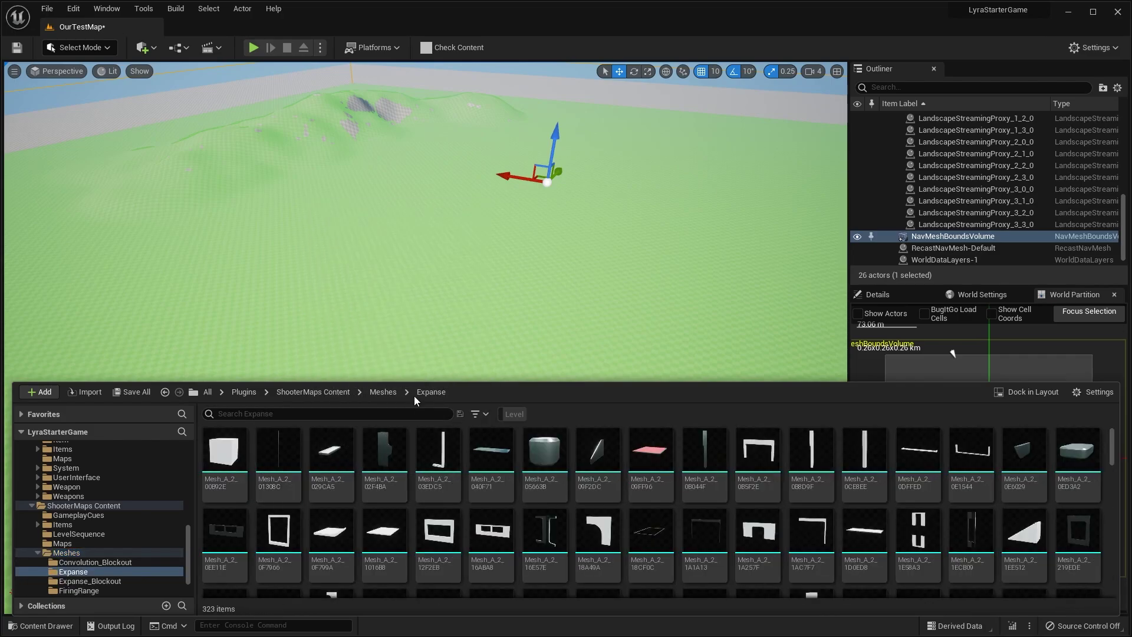
scroll(548, 471, down, 6)
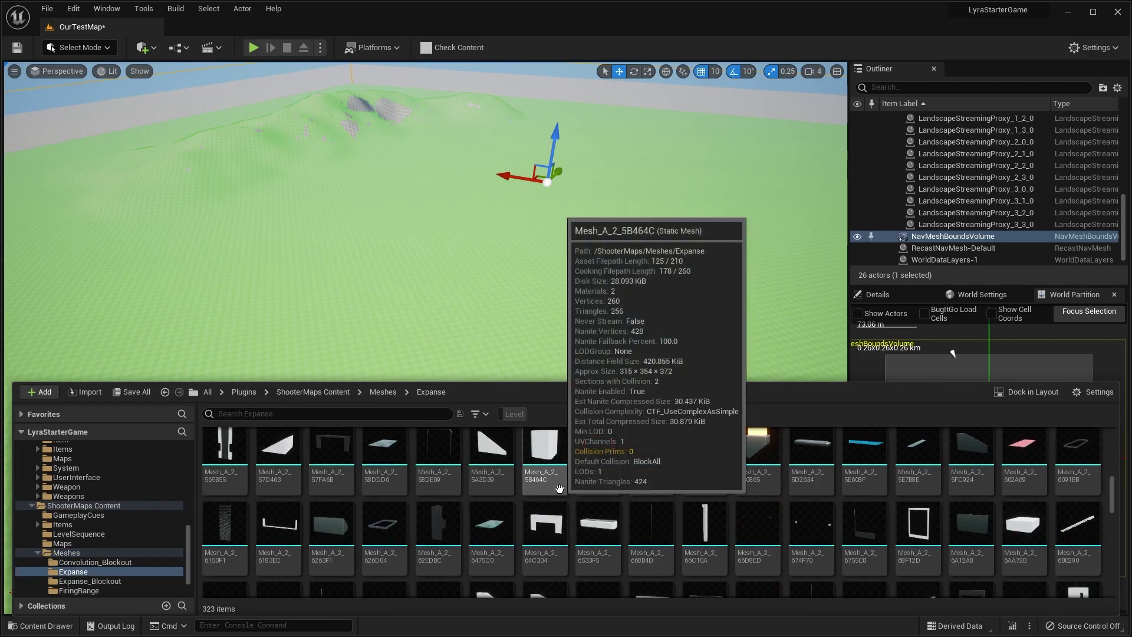
scroll(559, 489, down, 10)
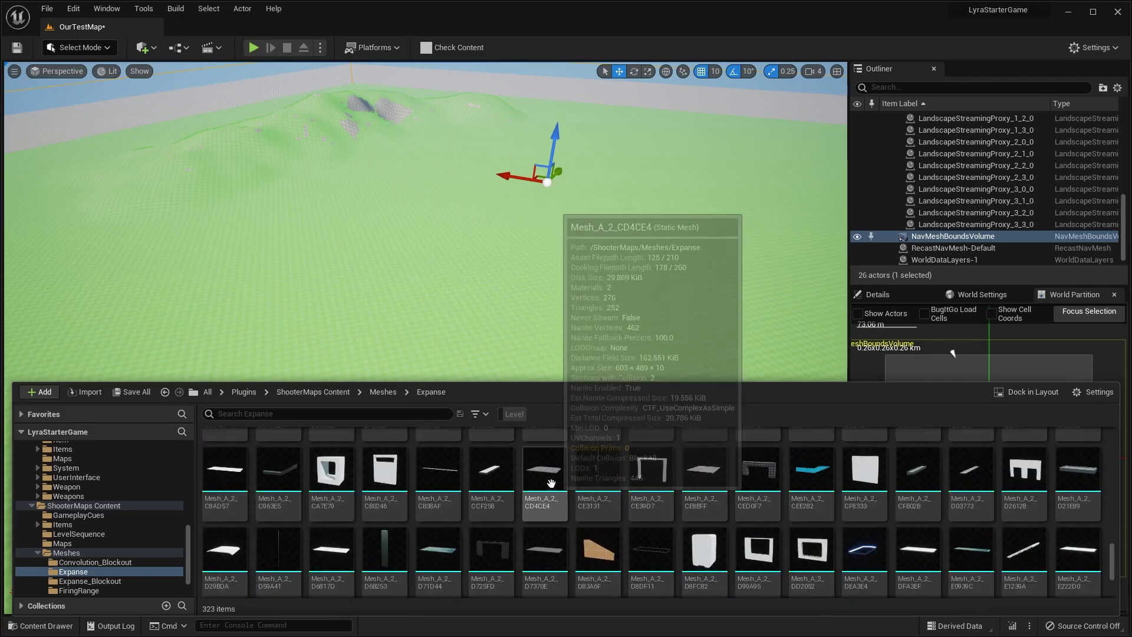
scroll(551, 483, down, 3)
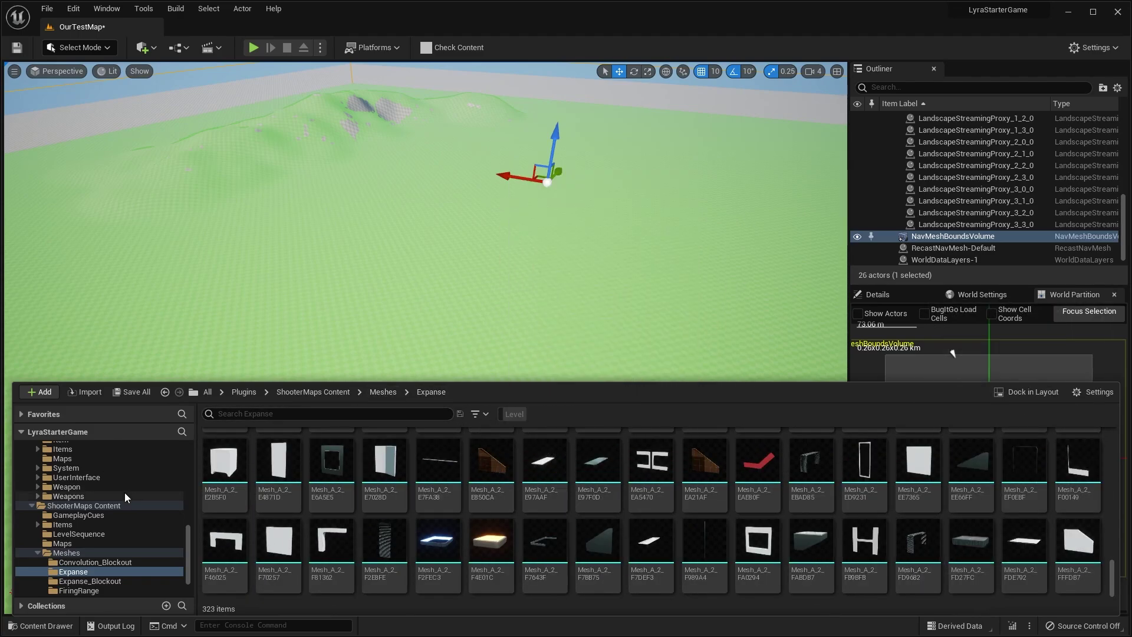
Look through the Expanse_Blockout folder under ShooterMaps Meshes and place a RampA_51A1CB mesh on the landscape.
scroll(125, 495, up, 10)
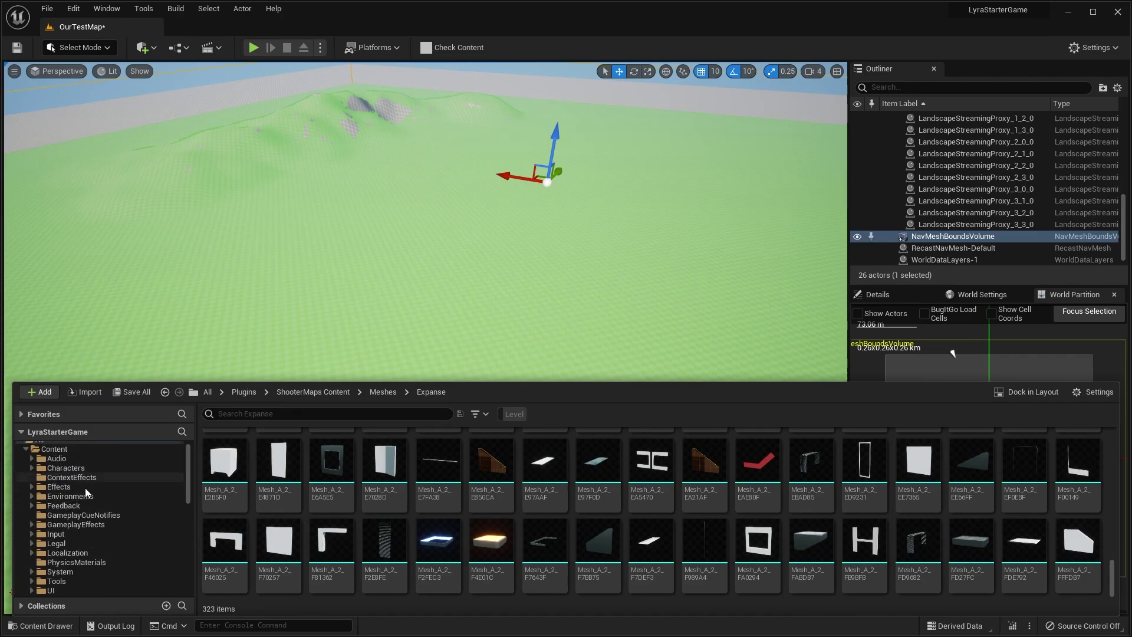
scroll(86, 501, down, 1)
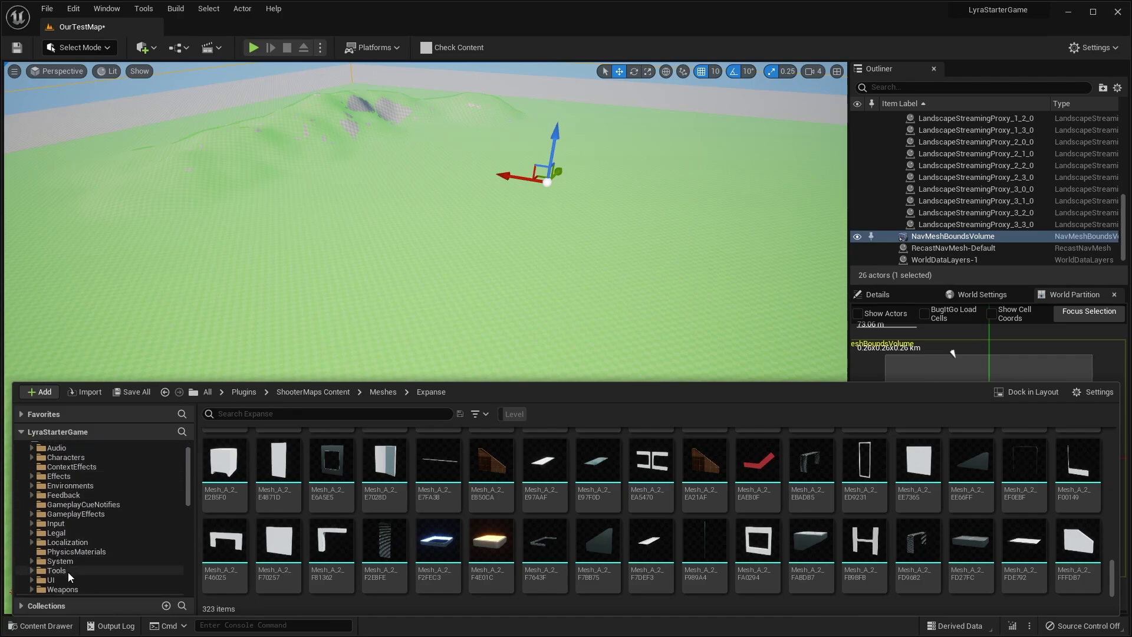
scroll(69, 570, up, 1)
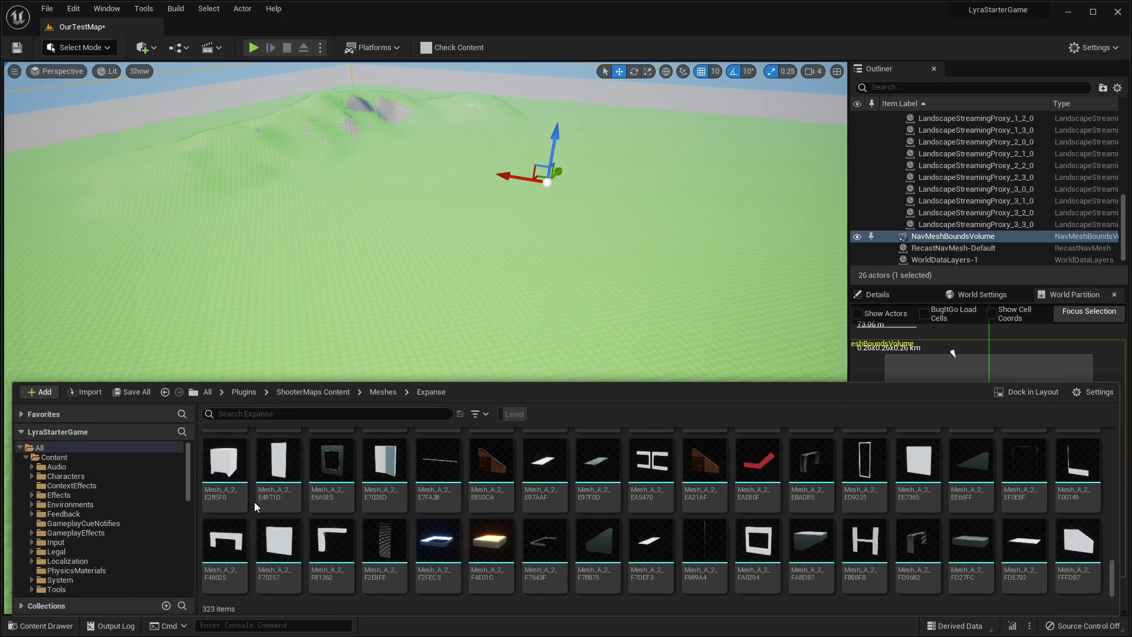
click(382, 392)
double_click(325, 463)
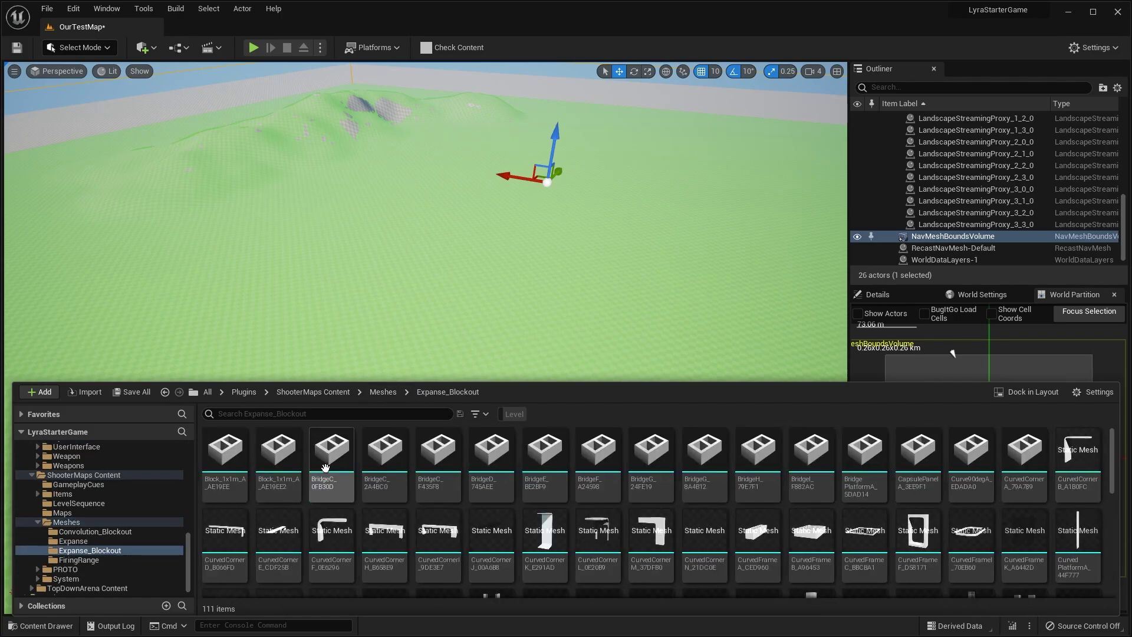
scroll(325, 468, down, 10)
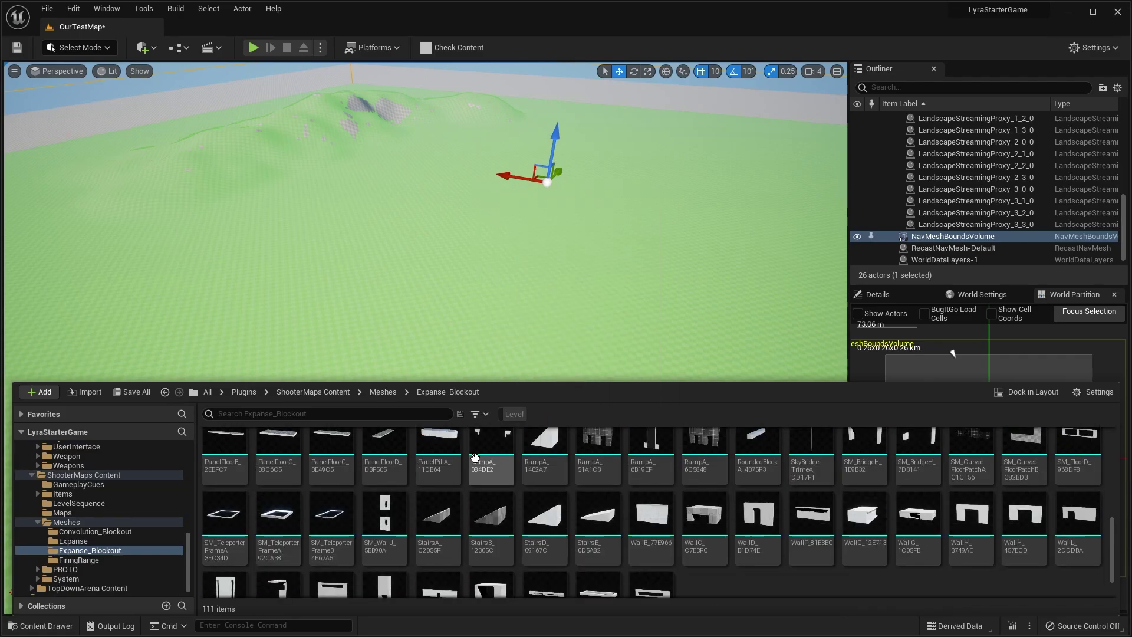
scroll(678, 520, down, 1)
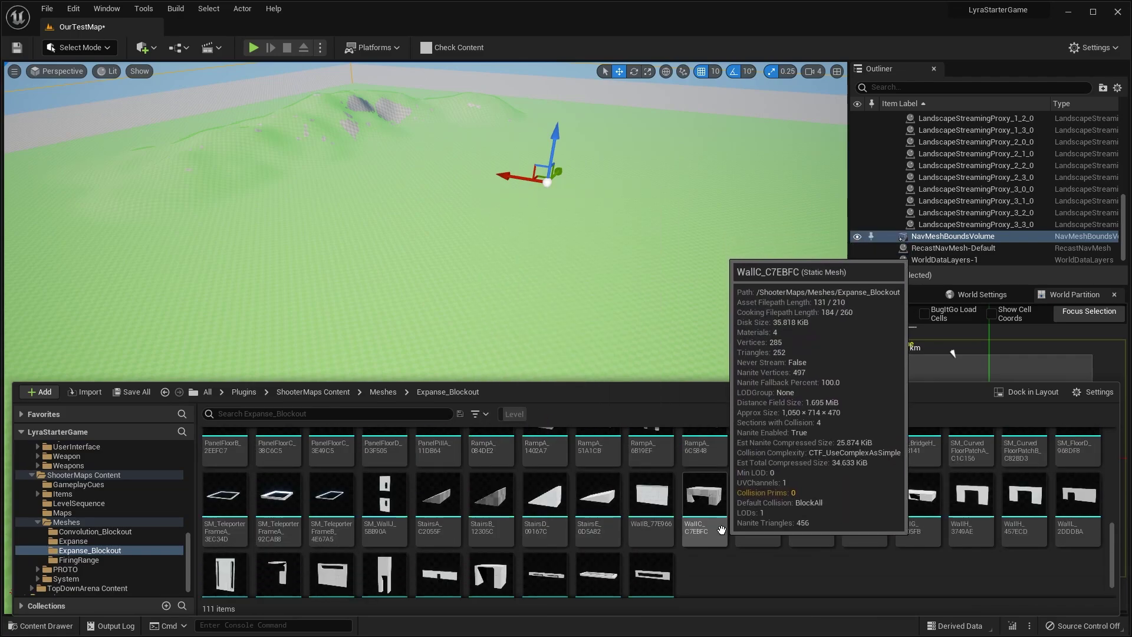
scroll(656, 523, up, 5)
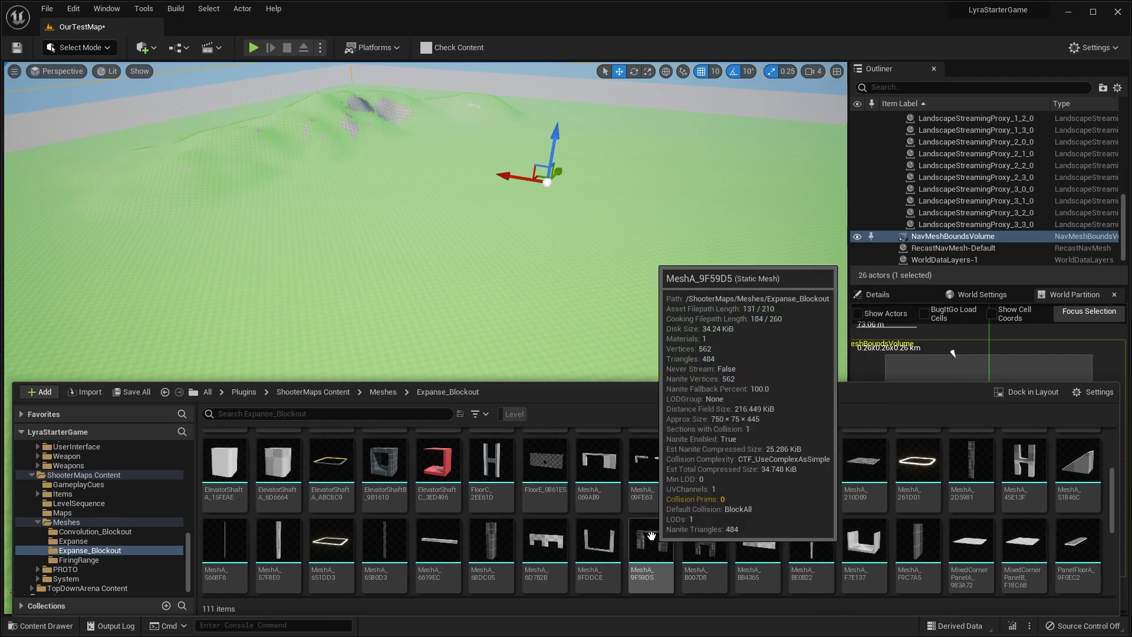
scroll(637, 521, up, 5)
scroll(637, 521, down, 1)
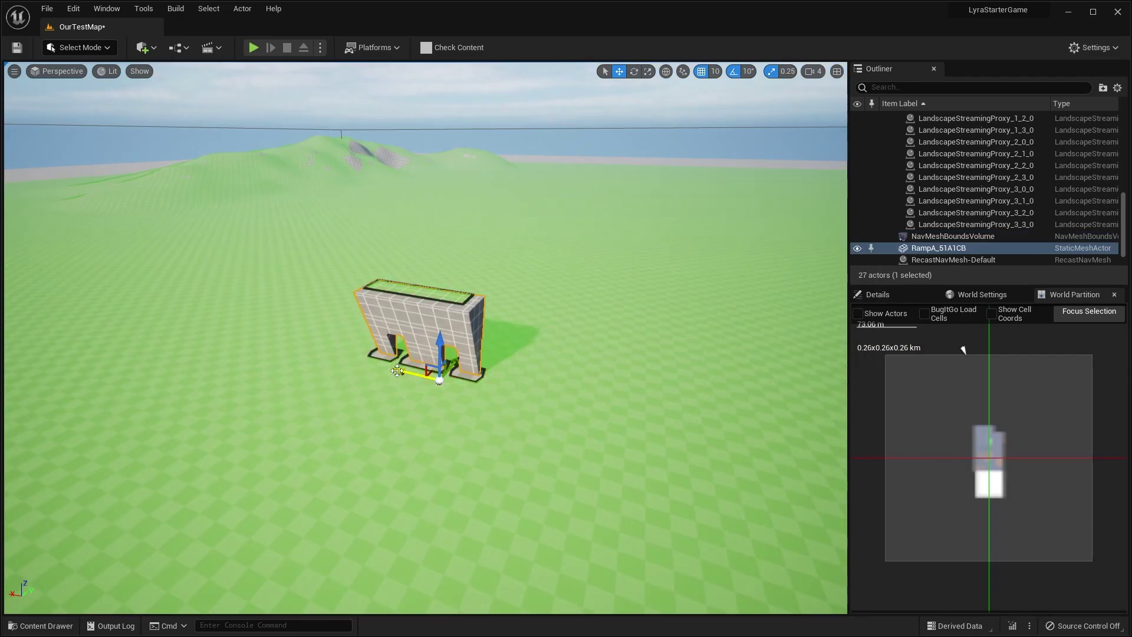
Duplicate the RampA_51A1CB mesh and space the copy beside the original, leaving a gap between them.
alt+drag(397, 370, 535, 403)
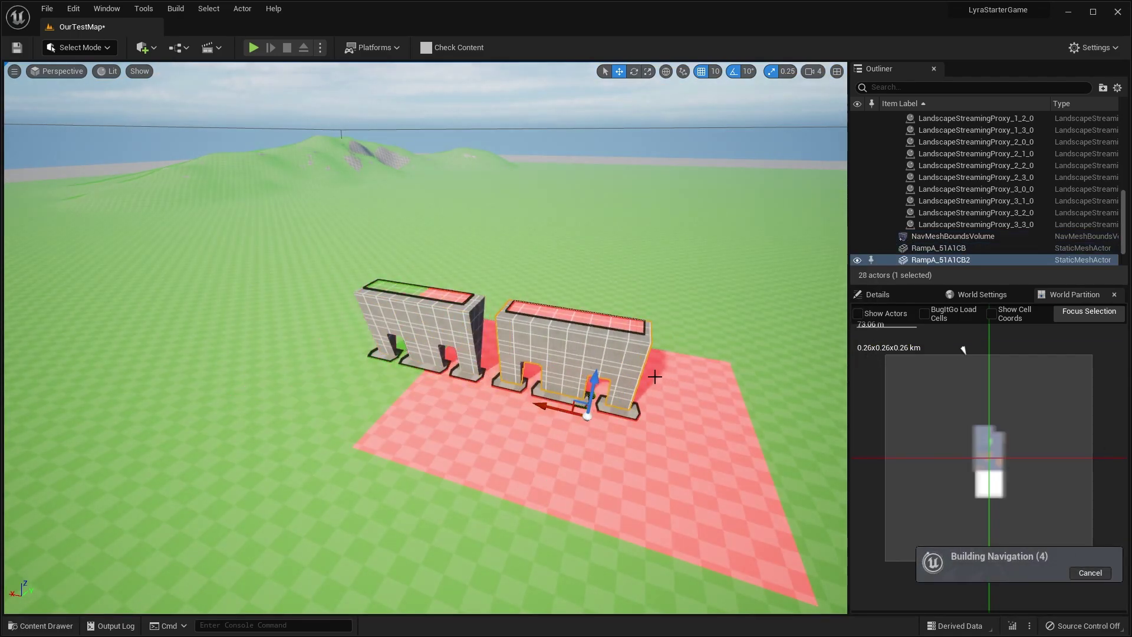
key(w)
right_drag(654, 376, 713, 372)
key(a)
drag(688, 474, 791, 473)
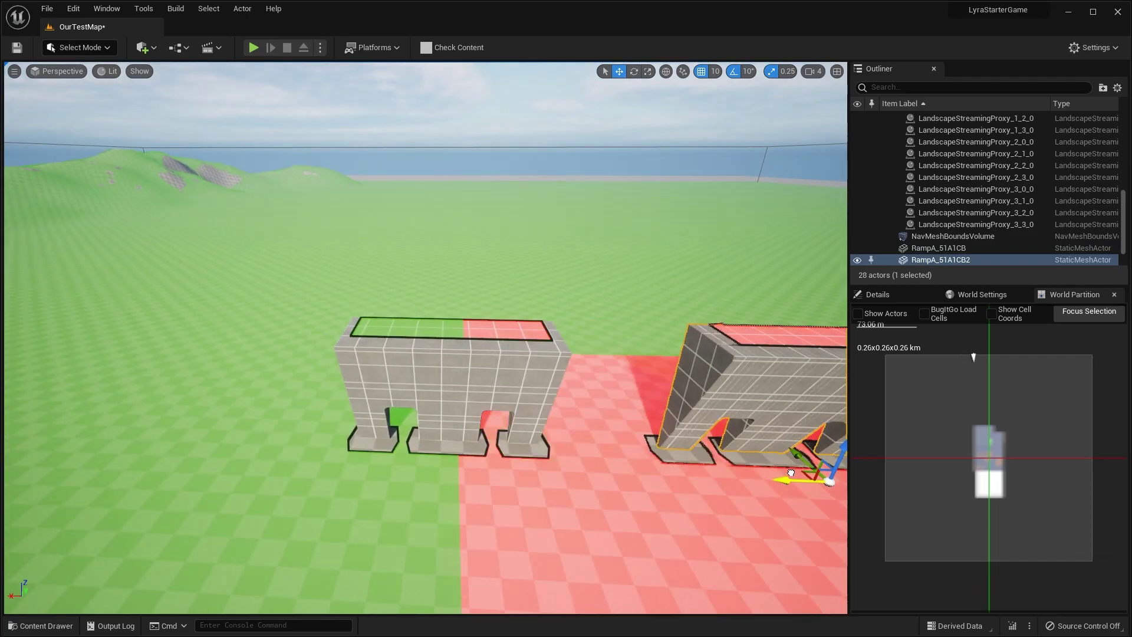
Select both ramp meshes and duplicate the pair to the opposite side of the landscape.
right_drag(586, 372, 743, 448)
ctrl+click(586, 372)
key(a)
key(s)
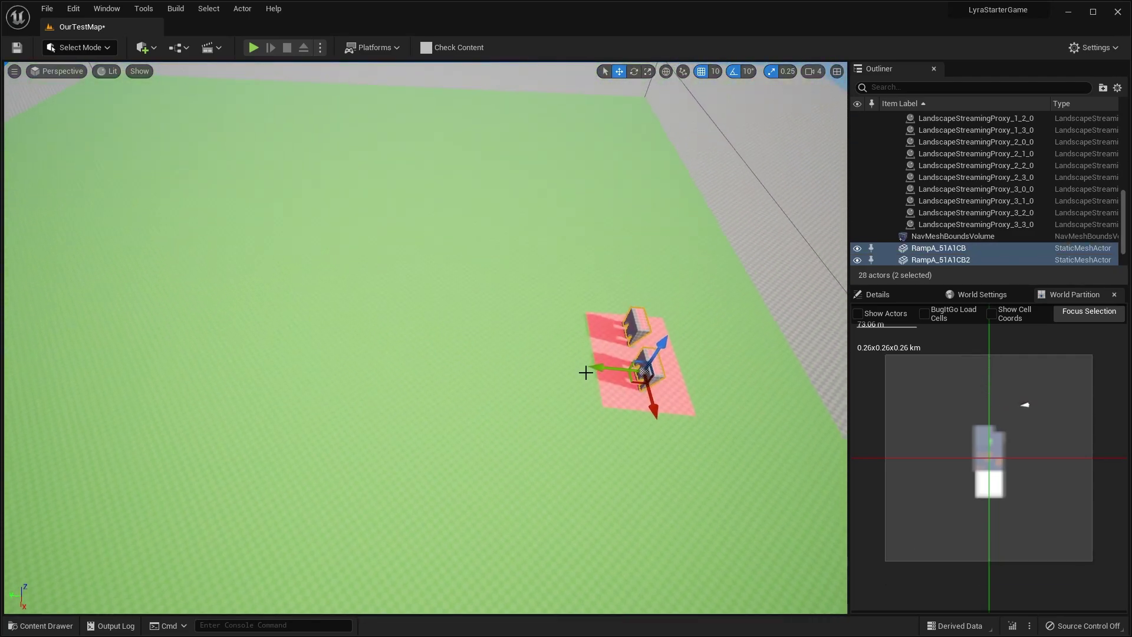
alt+drag(593, 369, 41, 329)
key(a)
right_drag(41, 329, 65, 313)
key(a)
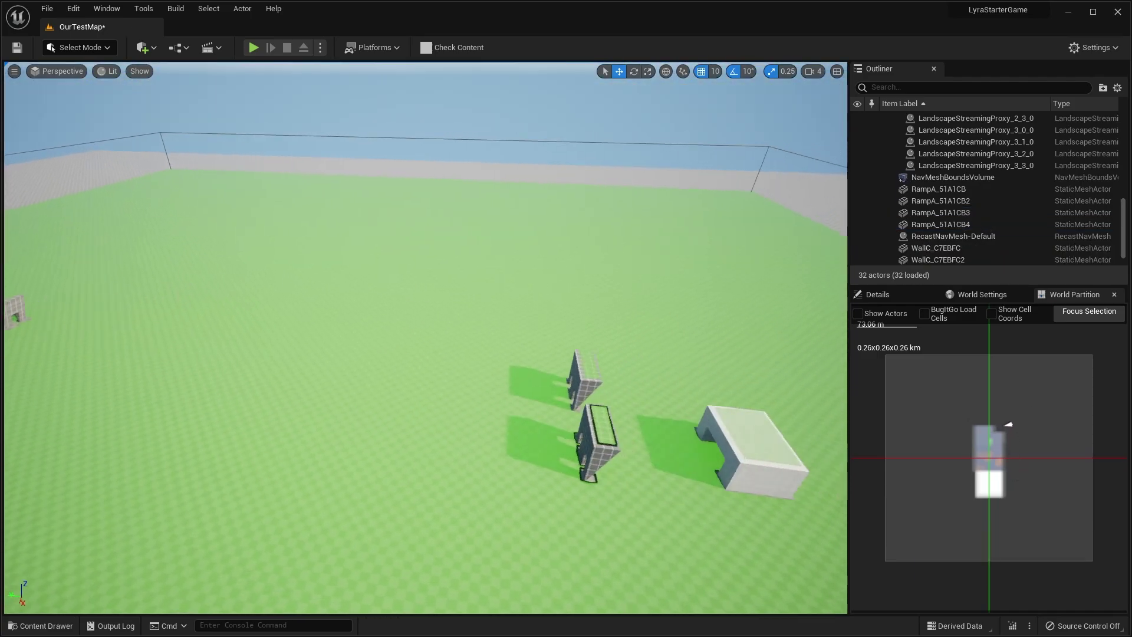
Find the Lyra Player Start actor by searching for "start" and place it between the ramp pair and the WallC block.
key(w)
key(d)
mouse_move(181, 123)
right_down()
mouse_move(181, 141)
mouse_move(180, 123)
right_up()
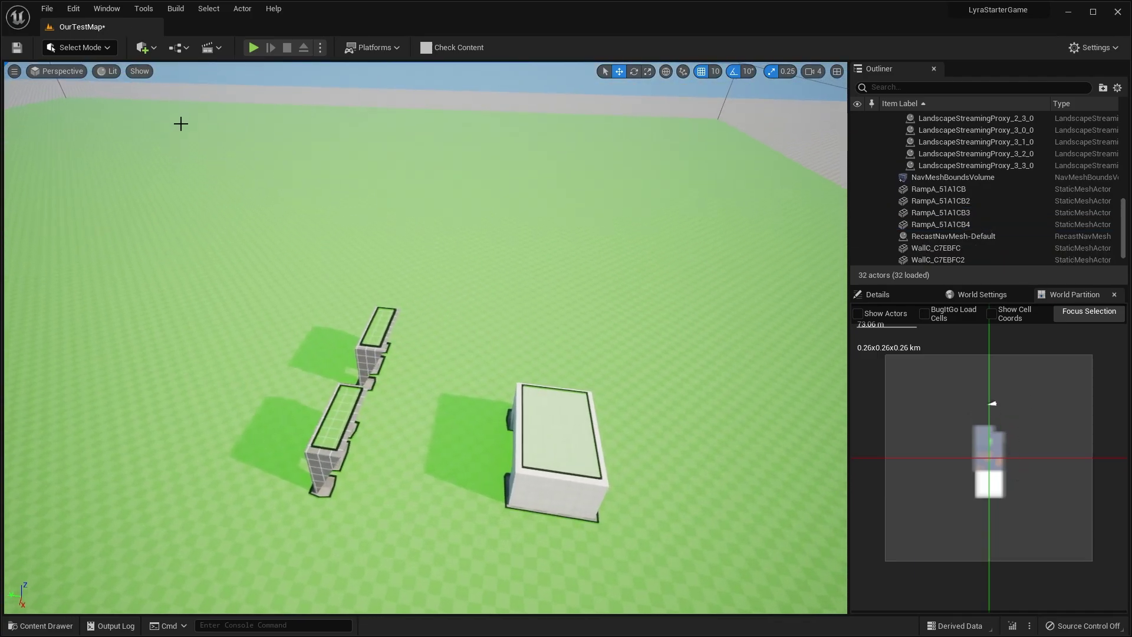
click(148, 48)
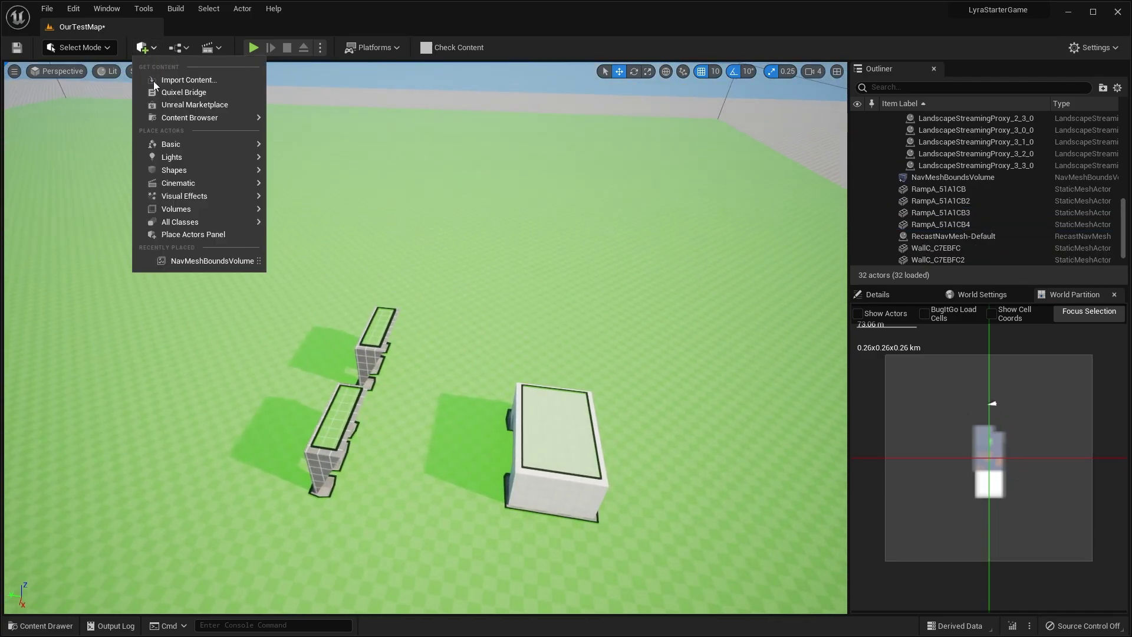
mouse_move(211, 222)
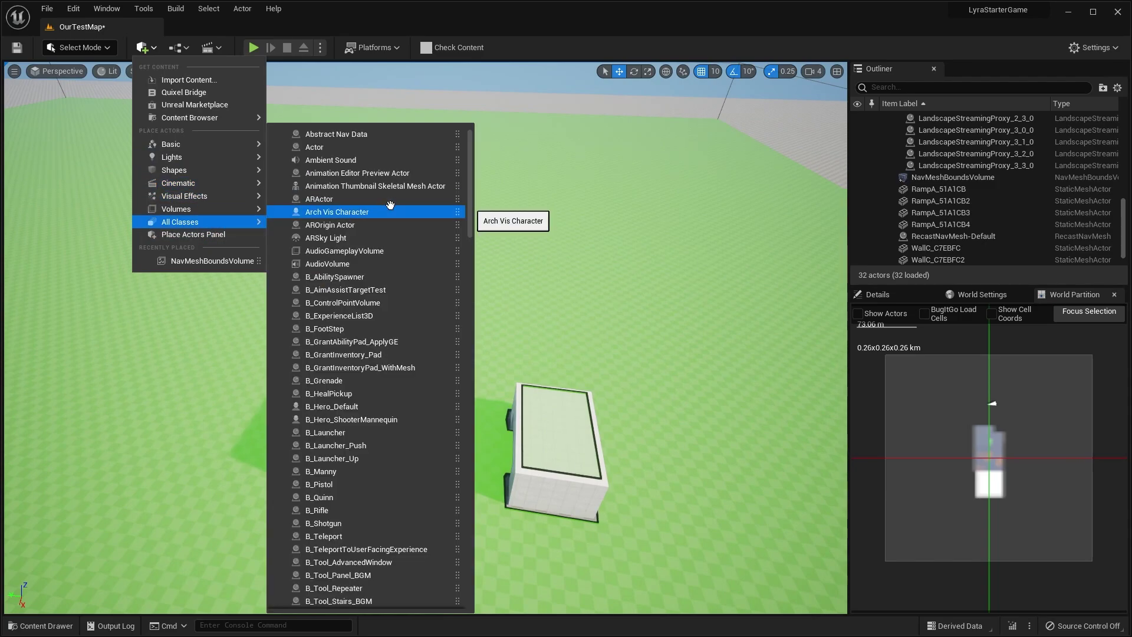
text(start)
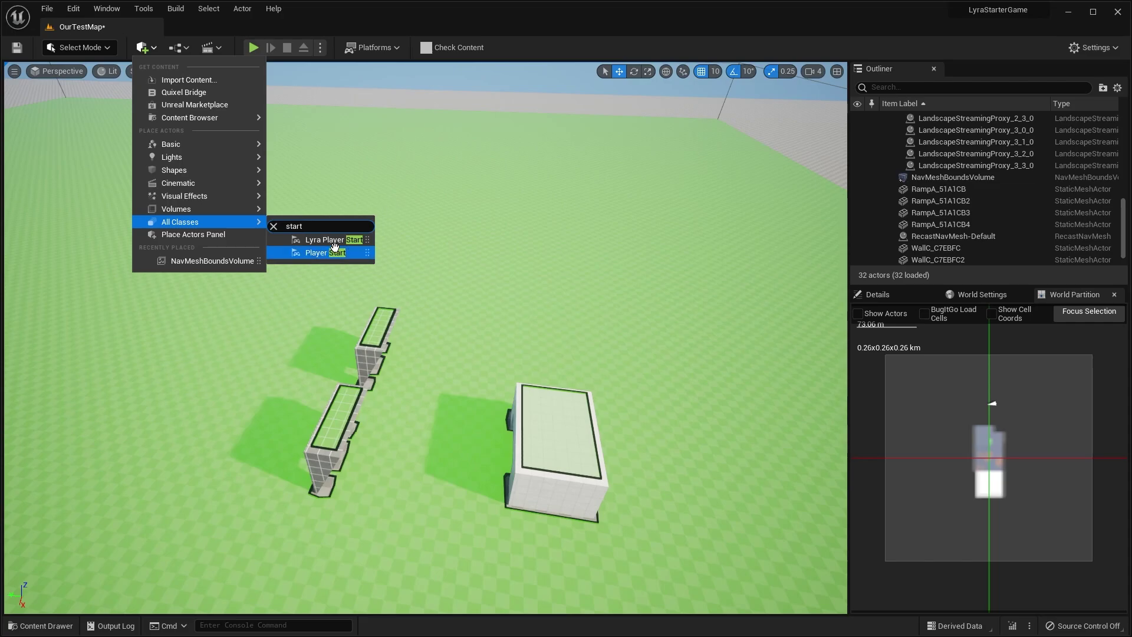
drag(334, 241, 437, 417)
Rotate the Lyra Player Start so it faces the nearby pair of ramp meshes.
right_drag(521, 409, 463, 395)
key(w)
key(e)
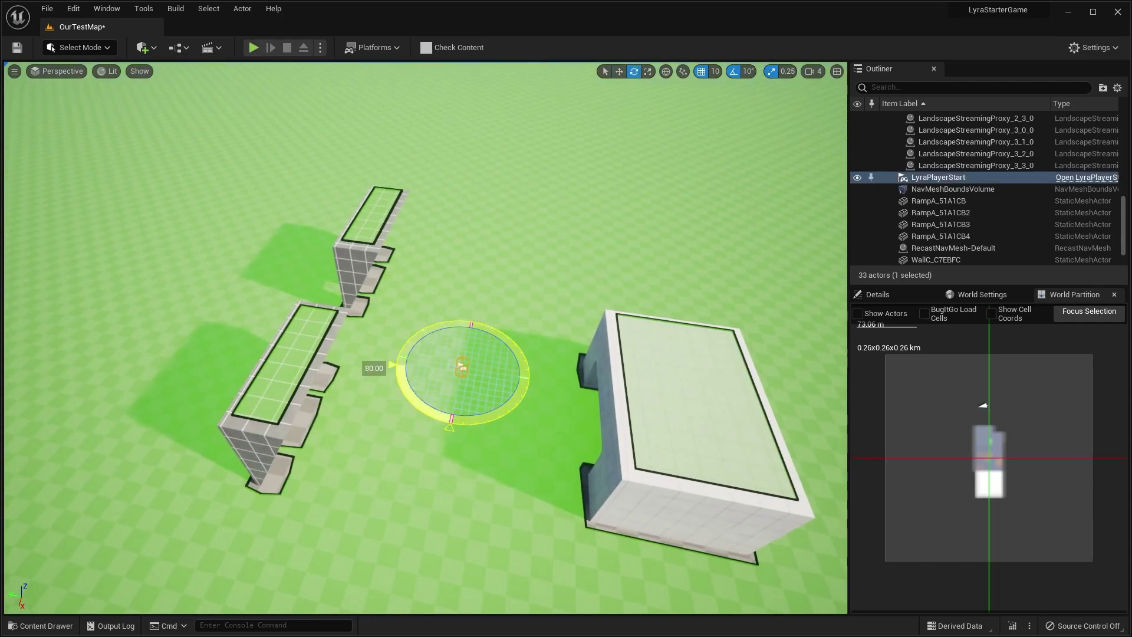
scroll(550, 422, up, 6)
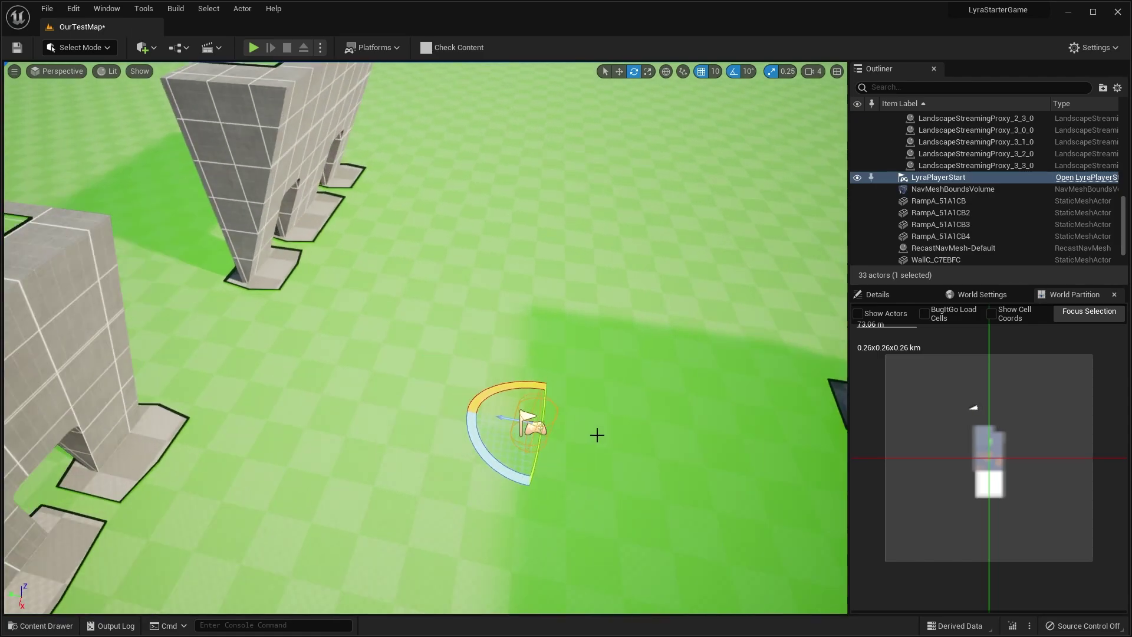
Duplicate the Lyra Player Start twice to form a row of three spawn points.
key(w)
right_drag(504, 416, 487, 448)
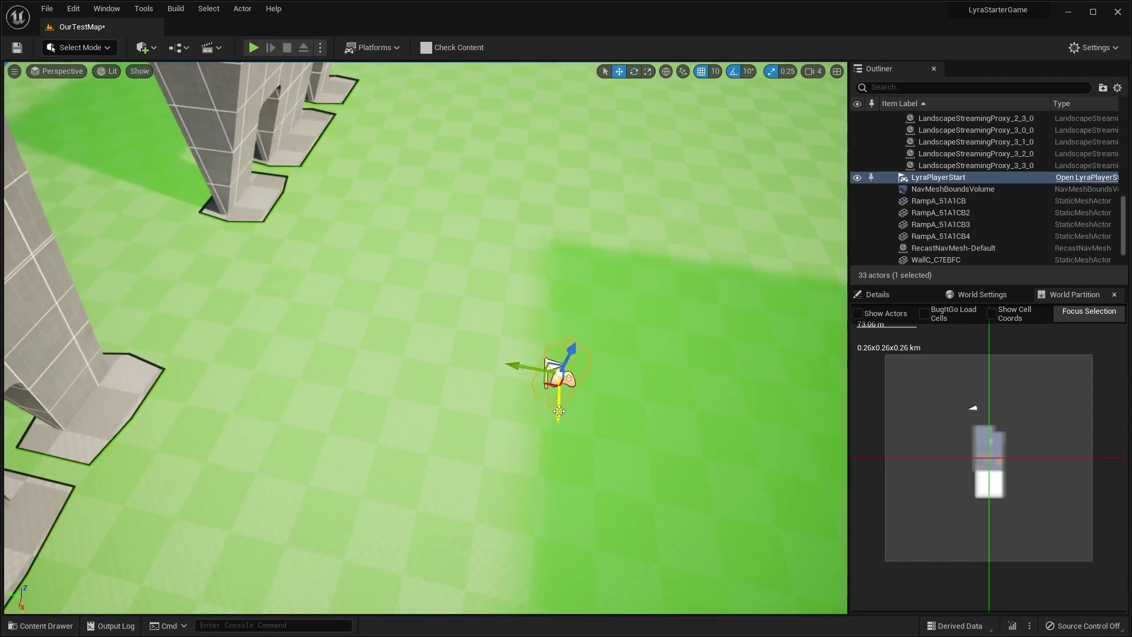
alt+drag(552, 420, 587, 317)
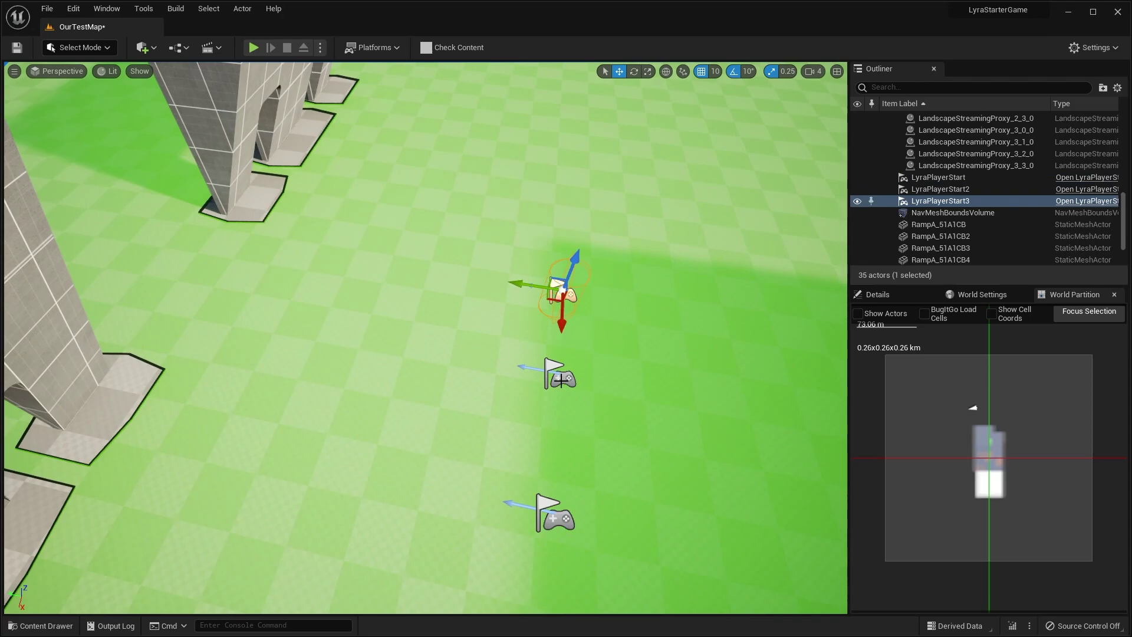
Select all three player starts and copy them across the landscape to between the far ramps and wall block.
shift+click(554, 513)
mouse_move(609, 477)
right_down()
mouse_move(625, 469)
mouse_move(609, 478)
right_up()
key(s)
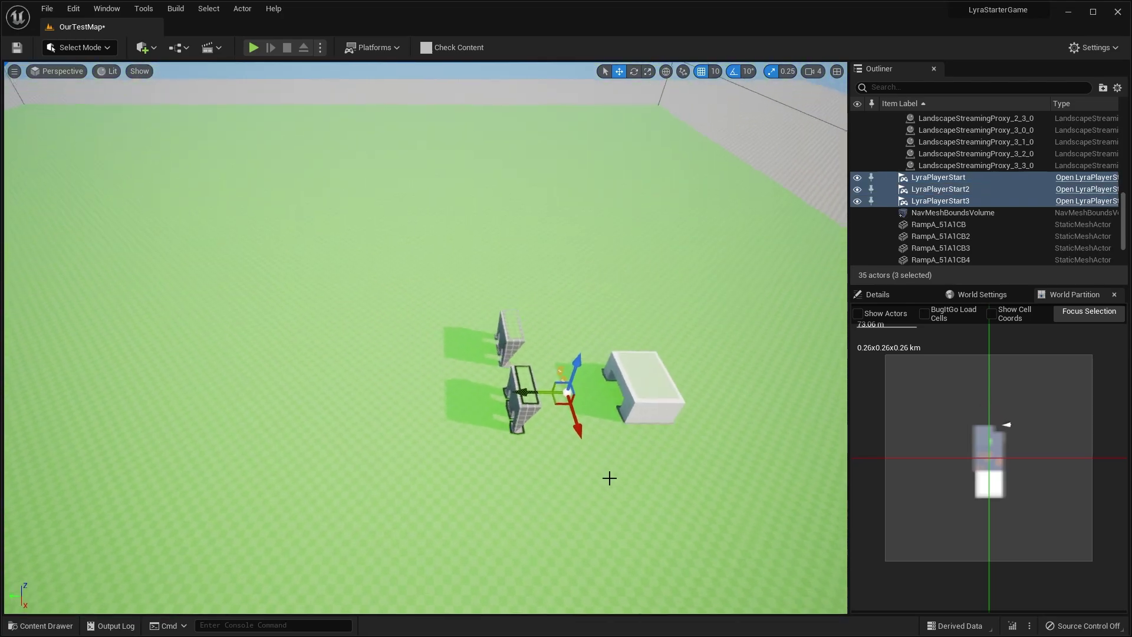
alt+drag(551, 385, 540, 390)
shift+drag(405, 369, 53, 369)
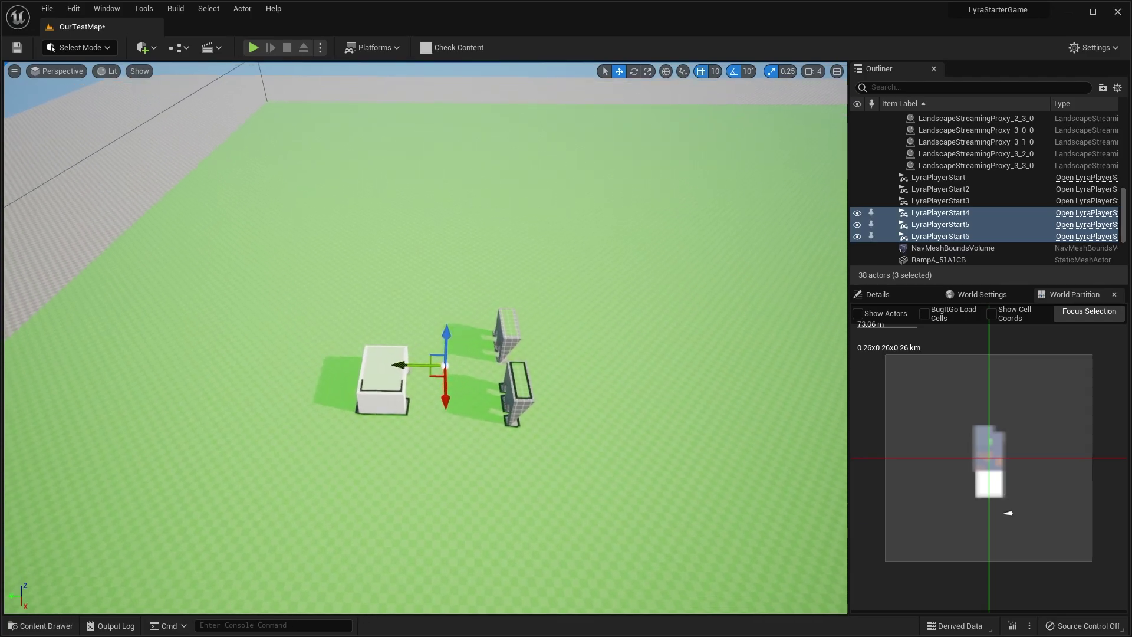
Rotate the three copied player starts to face their ramps and save the map.
scroll(389, 389, up, 5)
key(e)
drag(418, 330, 408, 332)
key(w)
right_drag(640, 387, 583, 347)
click(18, 50)
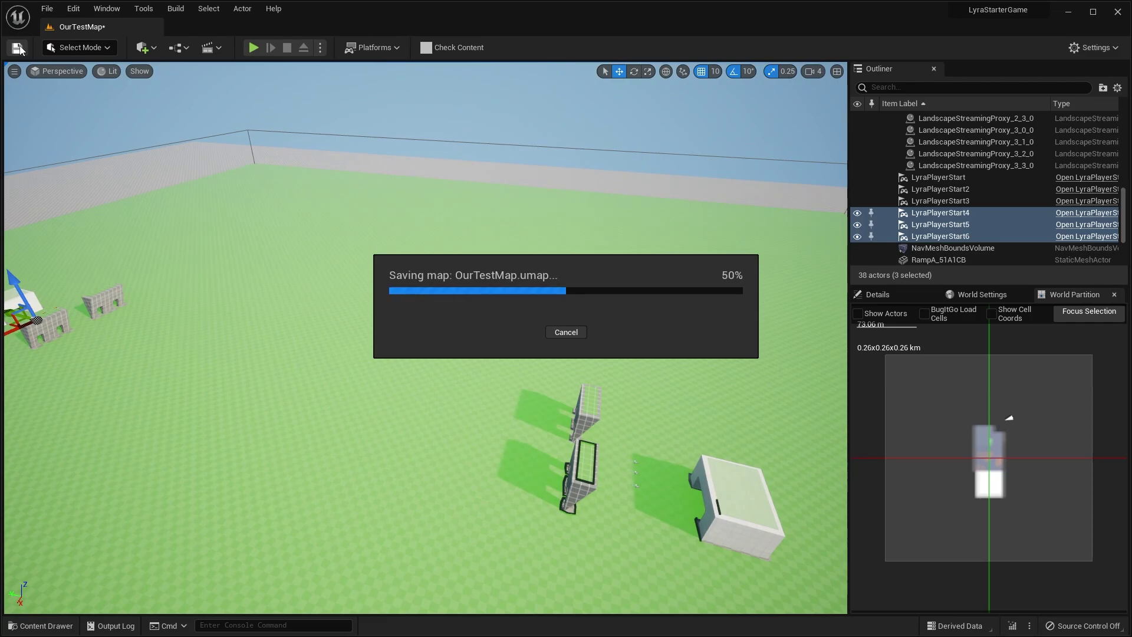
Review the Default Gameplay Experience options in World Settings and start playing the map in the editor.
click(960, 298)
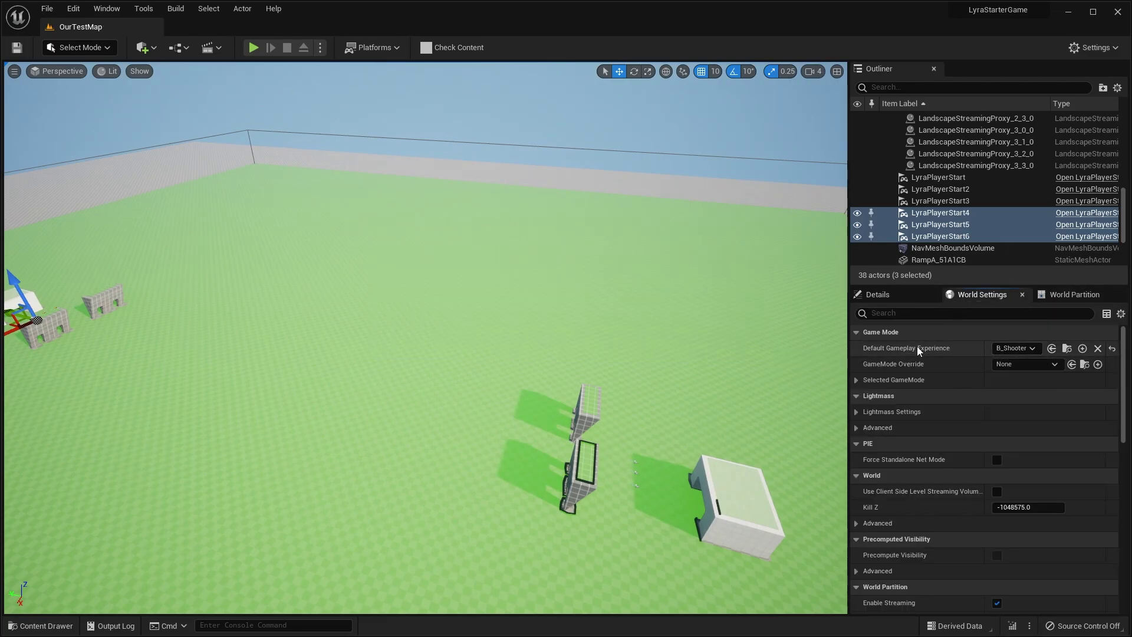
click(1013, 348)
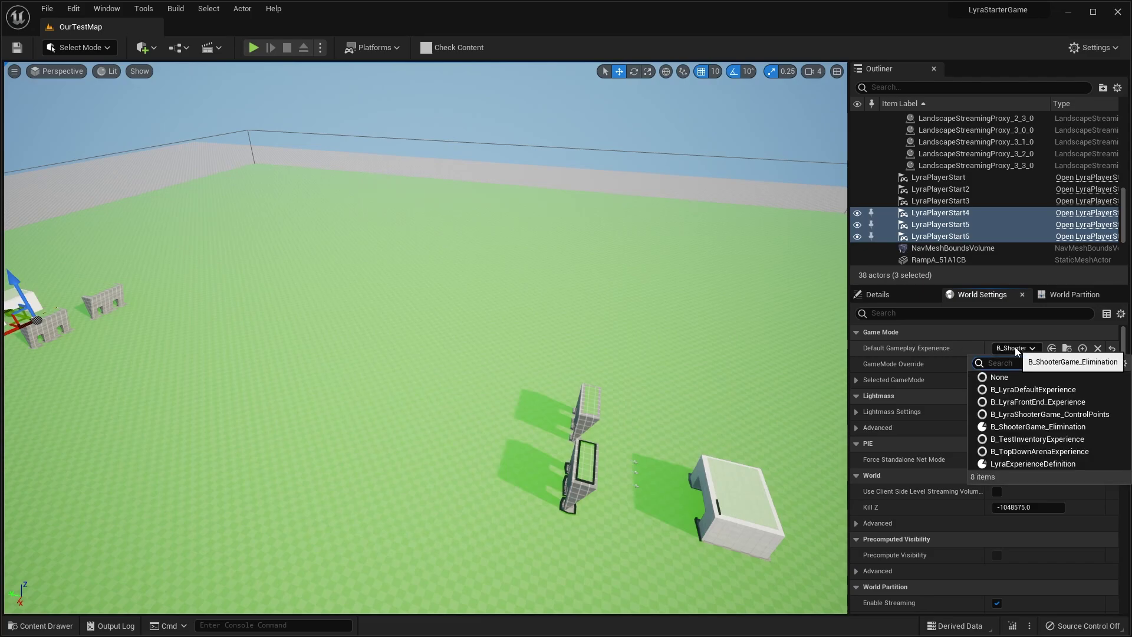
click(253, 48)
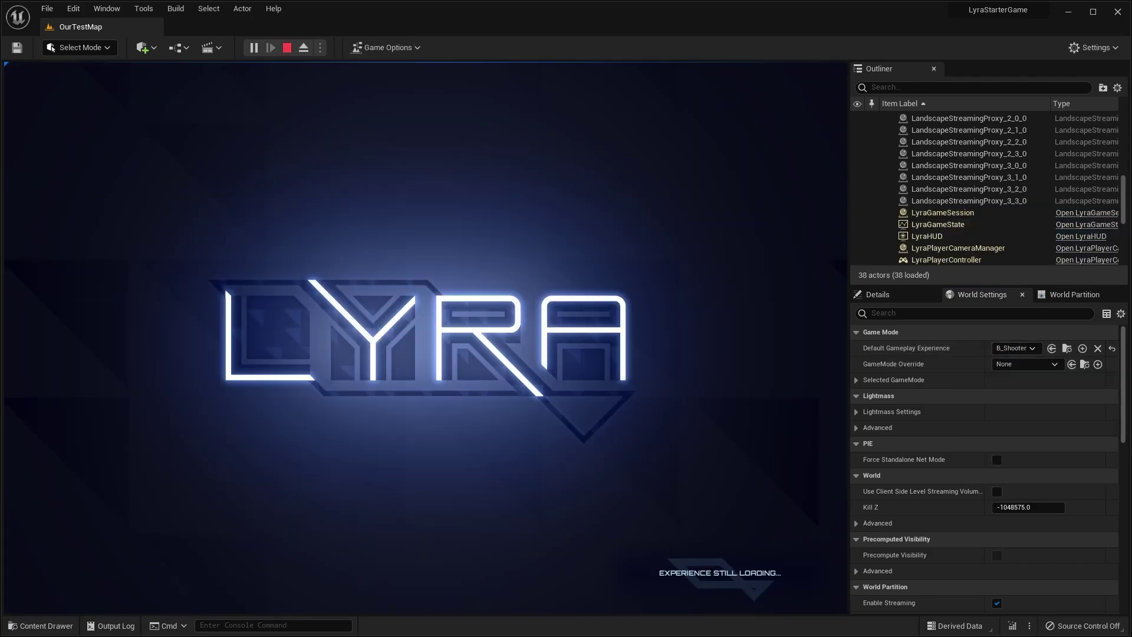
Run out between the ramps toward the opposing base, fire the pistol at the blue bots and end the play session.
key(w)
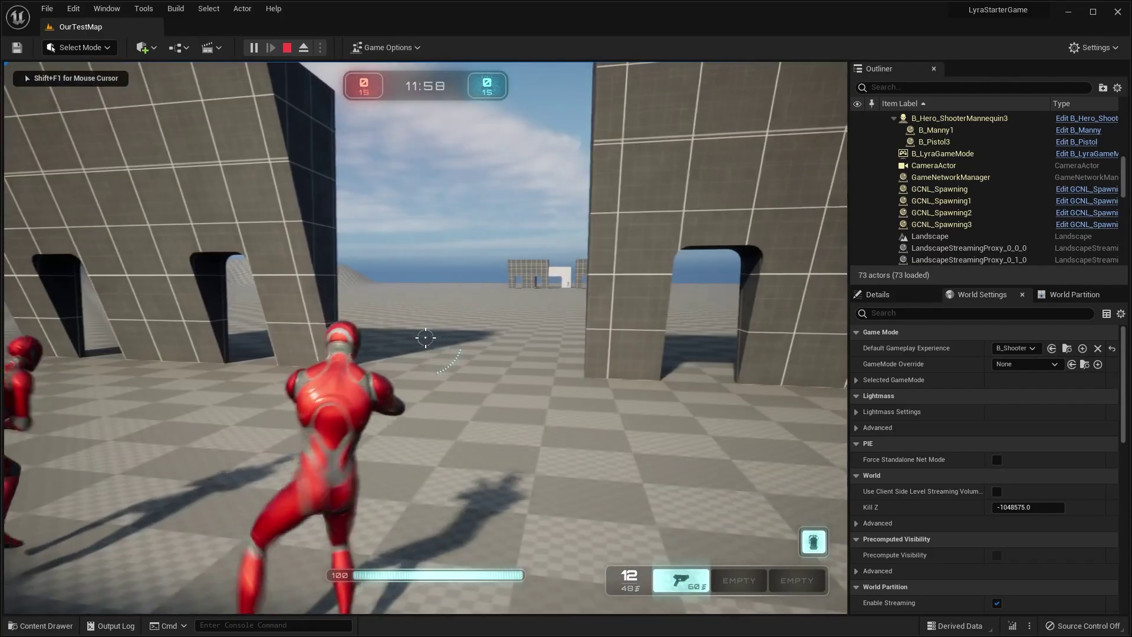
key(shift)
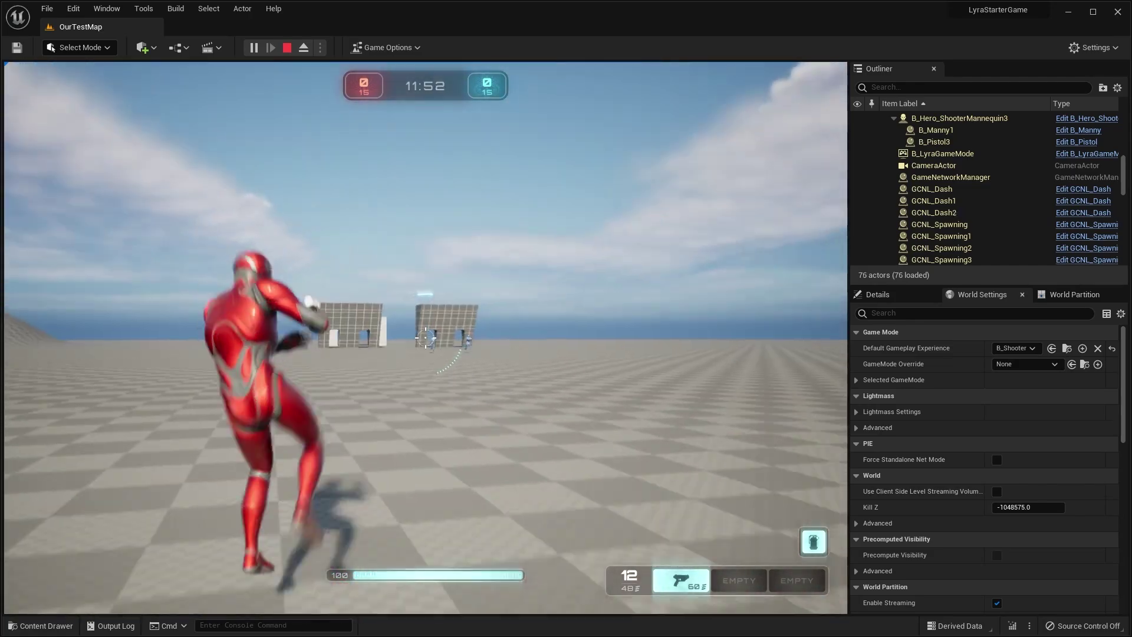
click(425, 337)
click(425, 338)
click(425, 337)
click(425, 338)
click(425, 337)
click(425, 338)
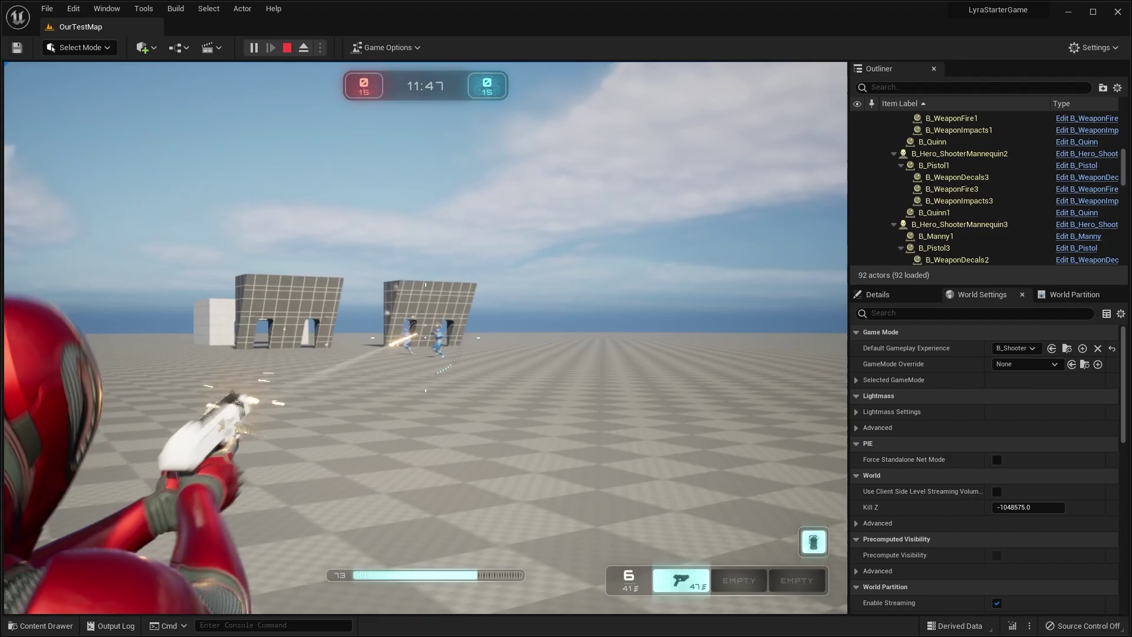
click(425, 337)
click(425, 337)
click(425, 338)
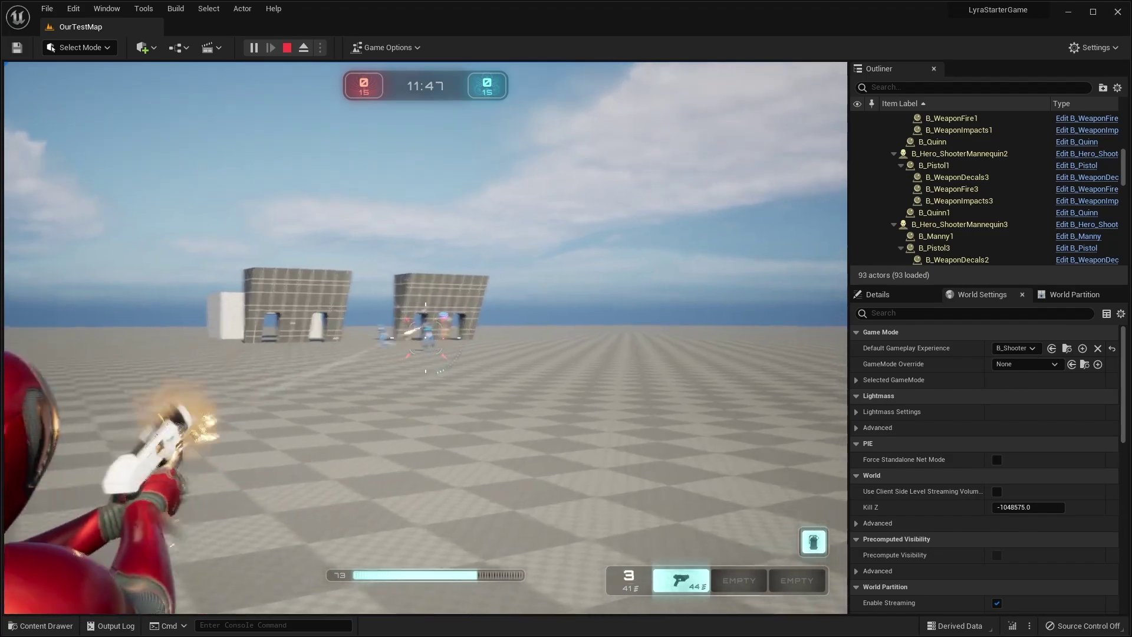
key(Escape)
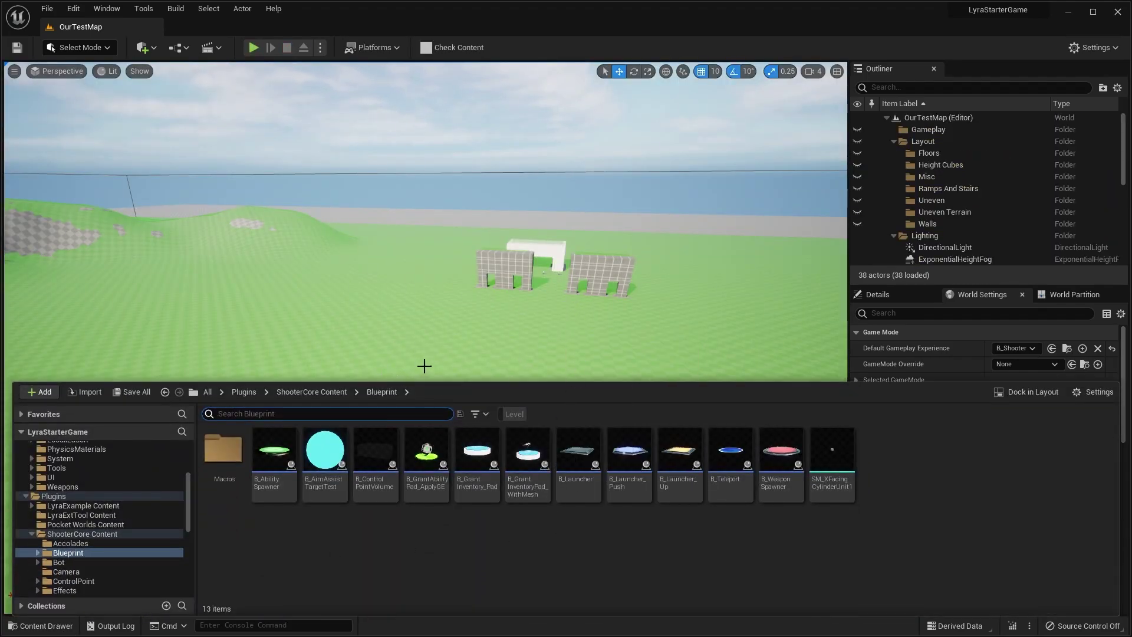
Place a B_WeaponSpawner from the ShooterCore Blueprint folder beside the ramp meshes and open the camera speed settings.
right_drag(469, 344, 469, 343)
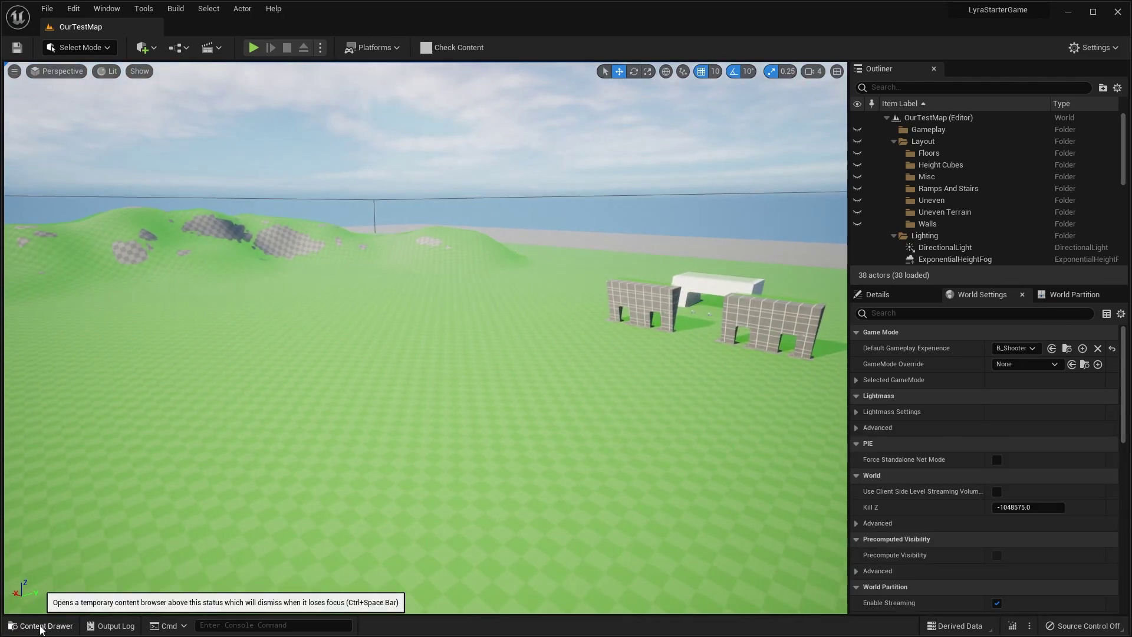
click(41, 628)
scroll(107, 540, up, 4)
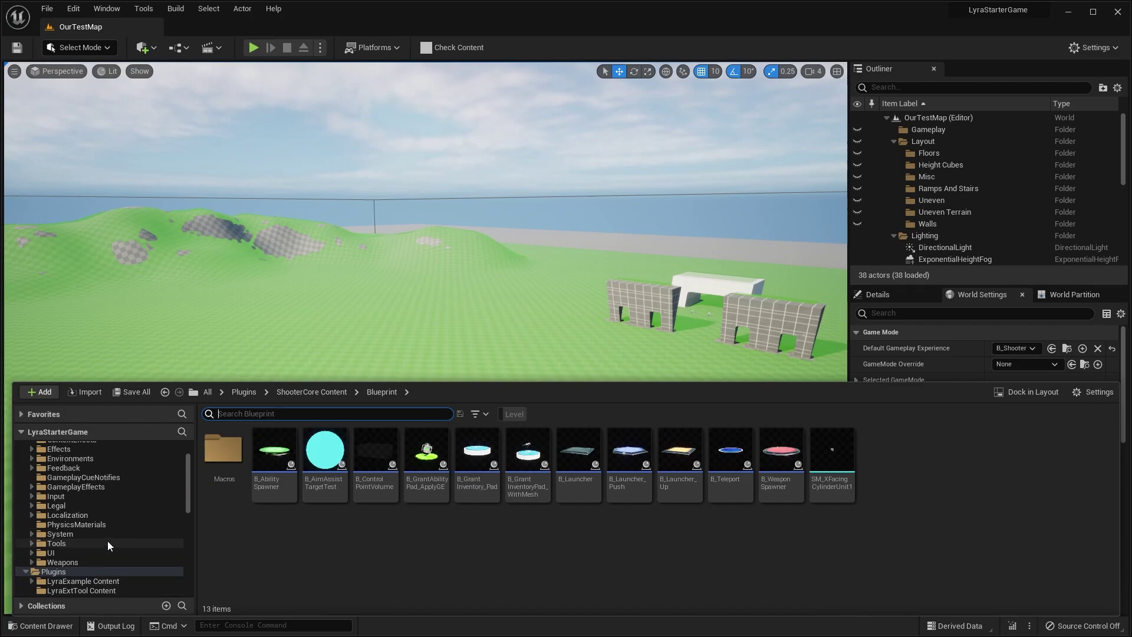
scroll(109, 540, down, 4)
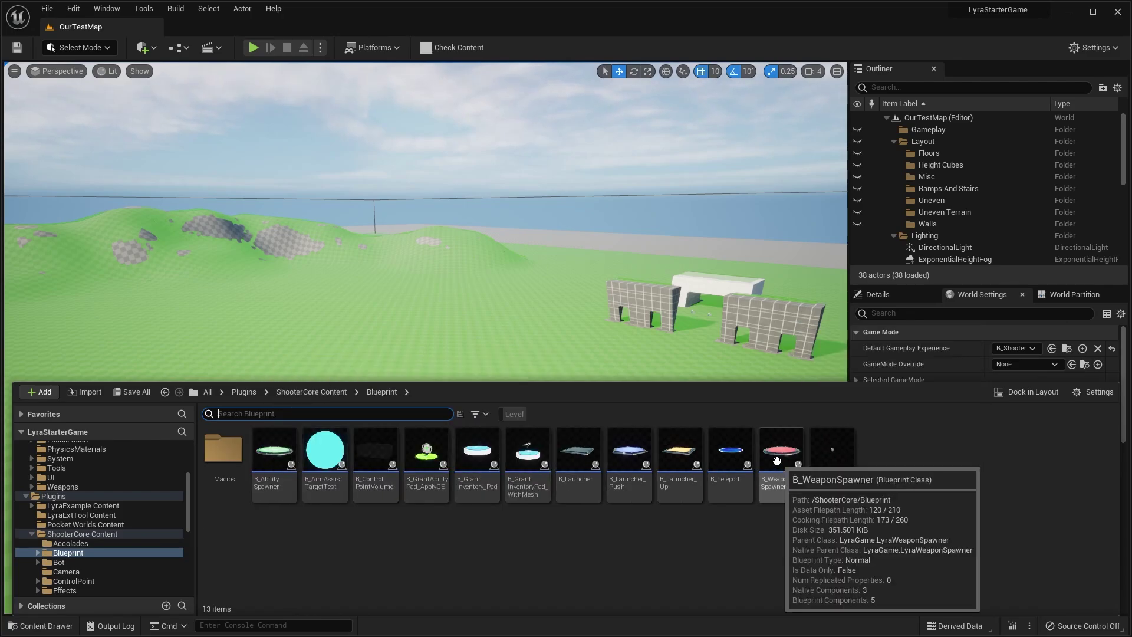
click(693, 340)
drag(694, 340, 699, 337)
right_drag(702, 338, 716, 318)
click(818, 73)
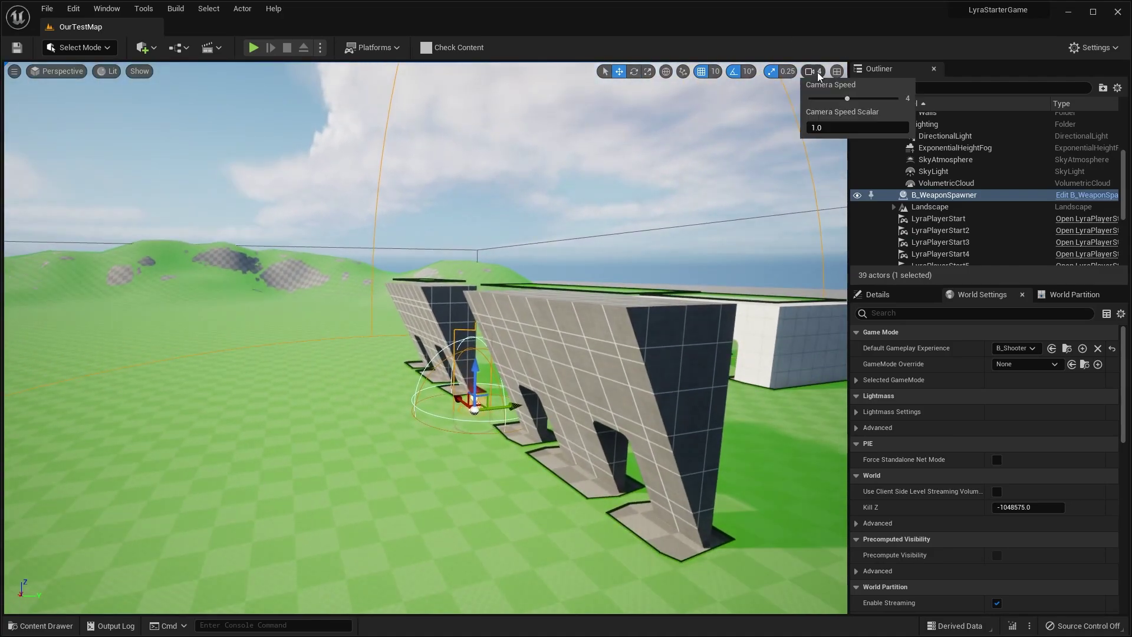
Lower the camera speed to 2 and raise the weapon spawner above the ground between the two ramp meshes.
key(w)
mouse_move(601, 361)
right_down()
mouse_move(619, 381)
mouse_move(601, 361)
right_up()
drag(548, 388, 551, 321)
right_drag(576, 321, 615, 320)
mouse_move(399, 394)
right_down()
mouse_move(391, 390)
mouse_move(407, 382)
right_up()
Set the weapon spawner's Weapon Definition to WeaponPickupData_Rifle in its WeaponPickup details.
click(884, 295)
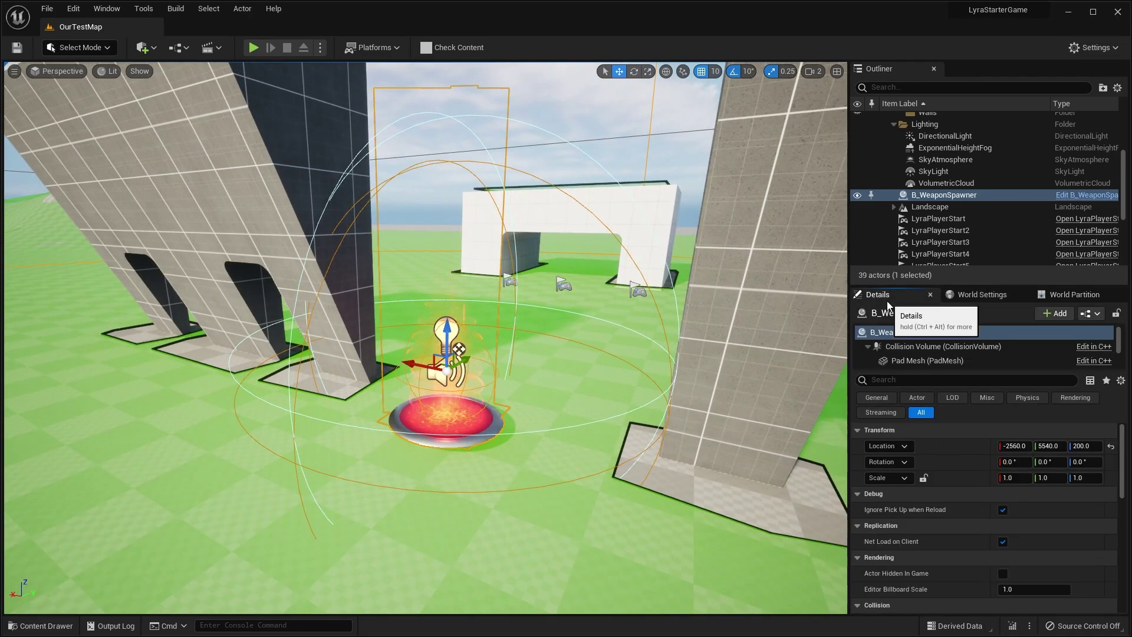
scroll(956, 458, down, 10)
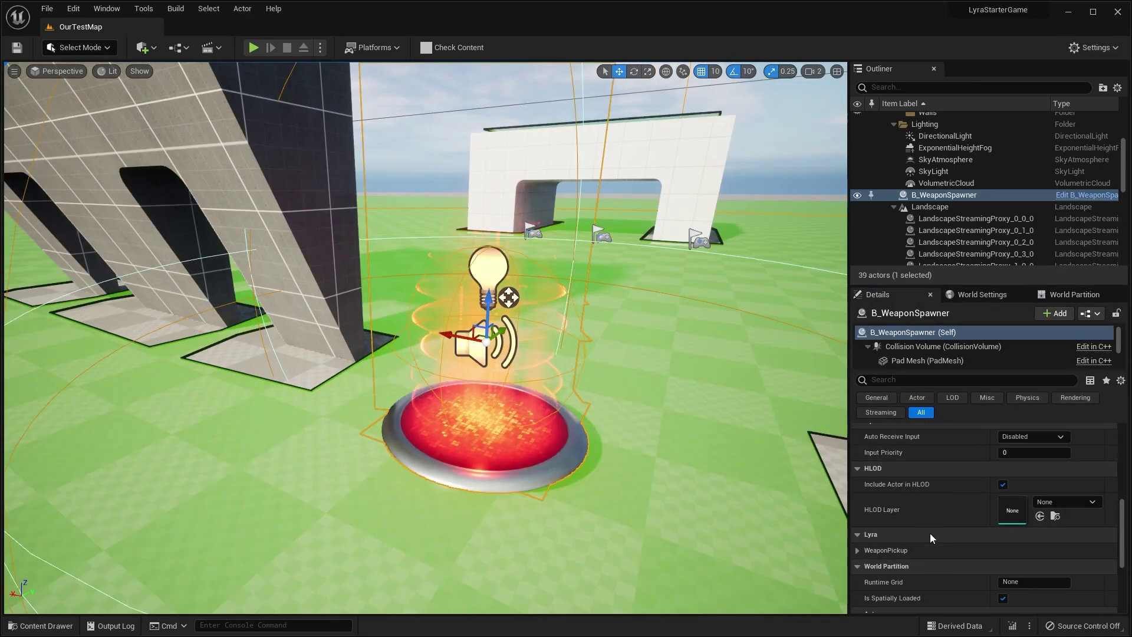
click(862, 550)
scroll(862, 531, down, 3)
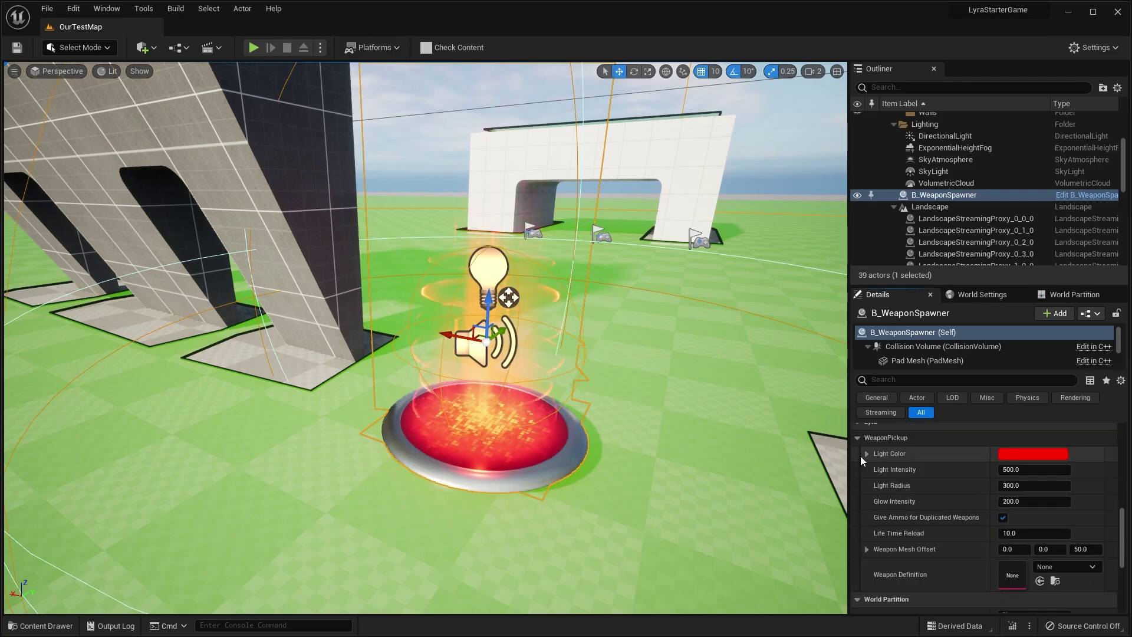
click(1049, 565)
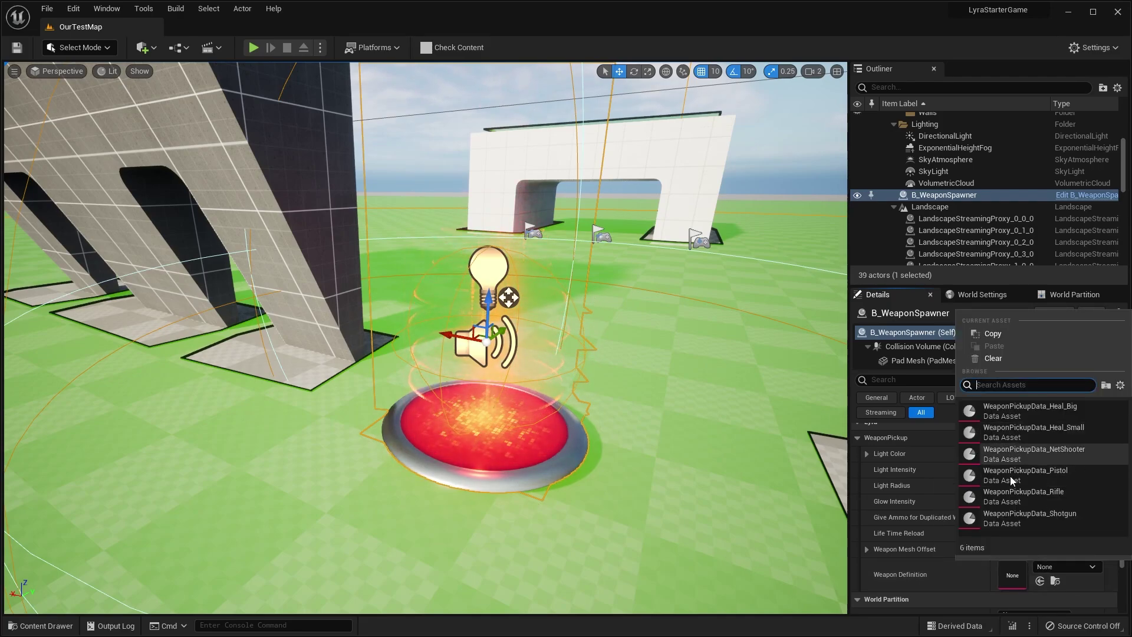
click(1005, 494)
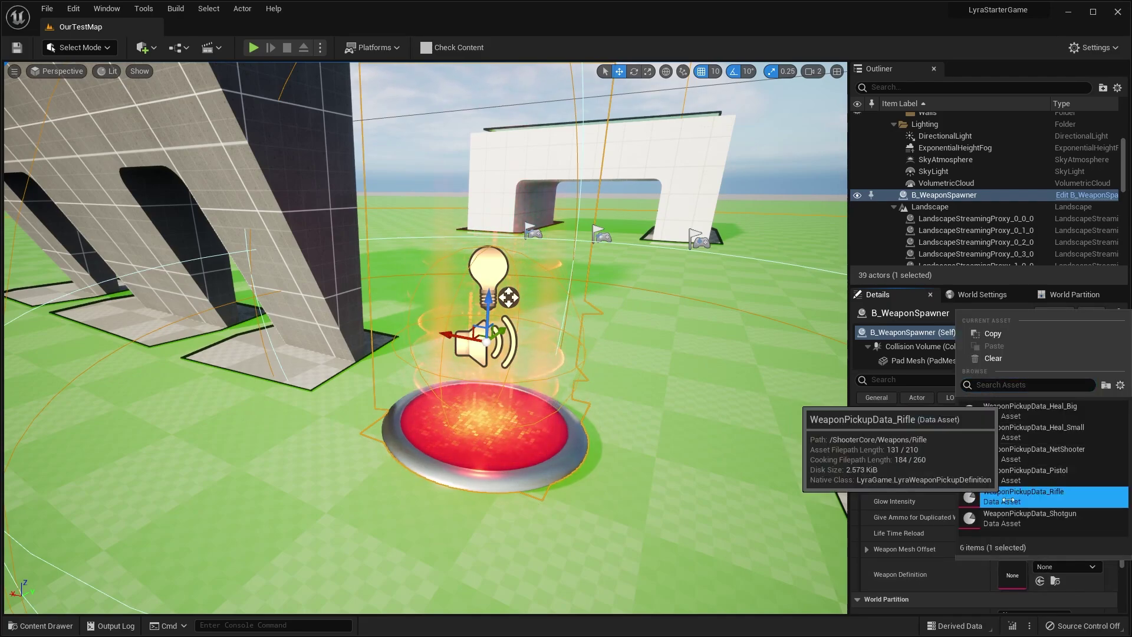
Duplicate the rifle spawner beside one of the ramps and set the copy's Weapon Definition to WeaponPickupData_Pistol.
right_drag(581, 341, 521, 374)
alt+drag(448, 351, 570, 375)
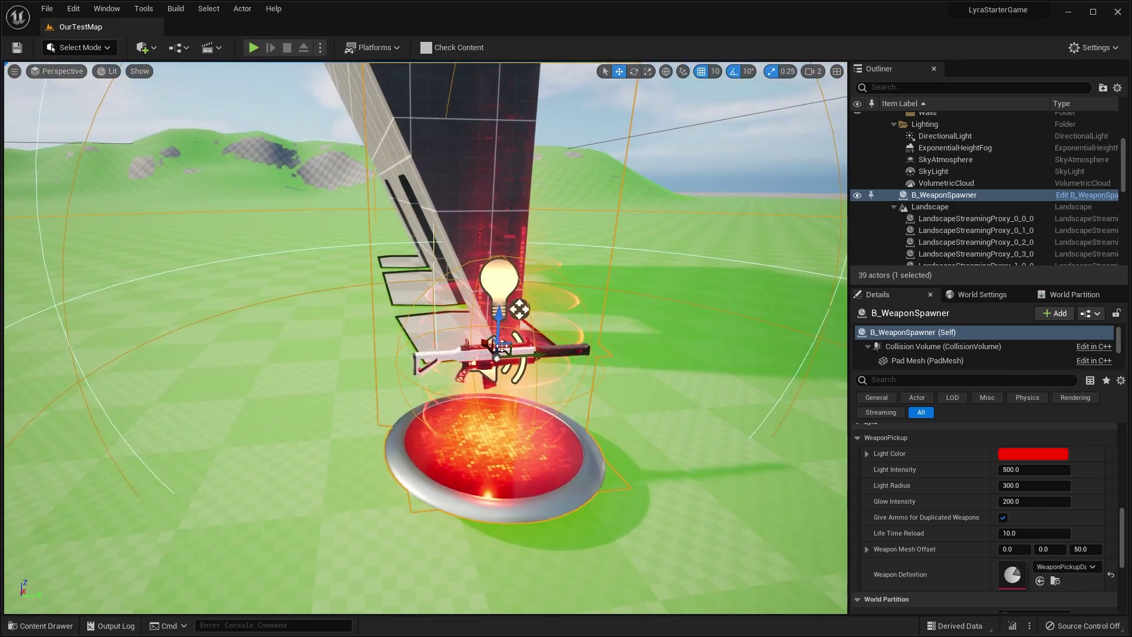
right_drag(497, 332, 760, 318)
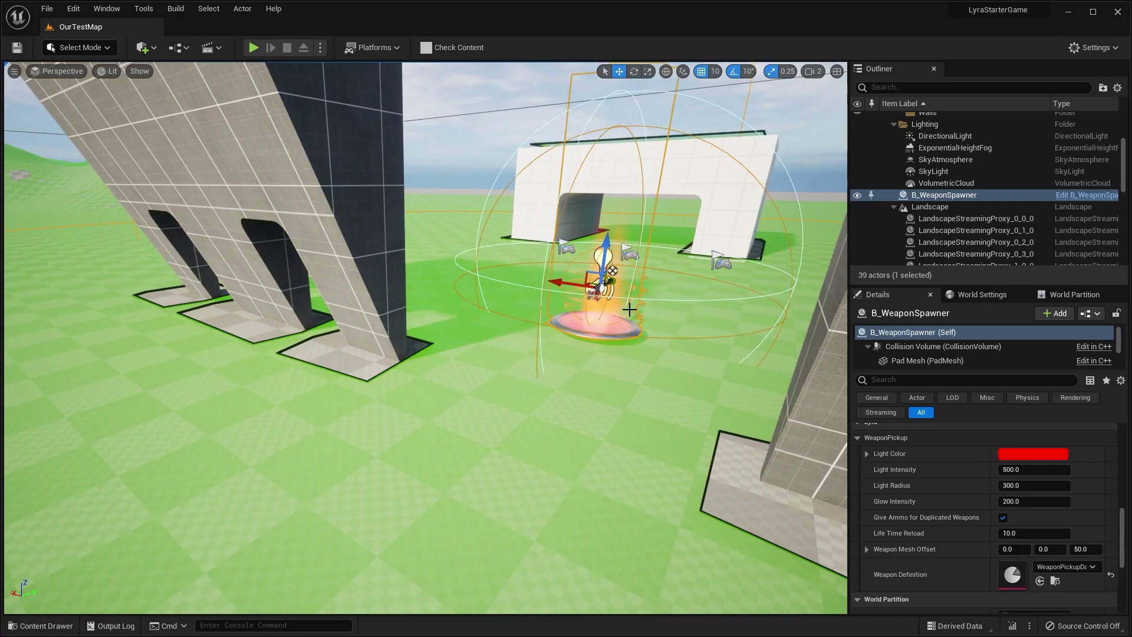
right_drag(629, 311, 448, 342)
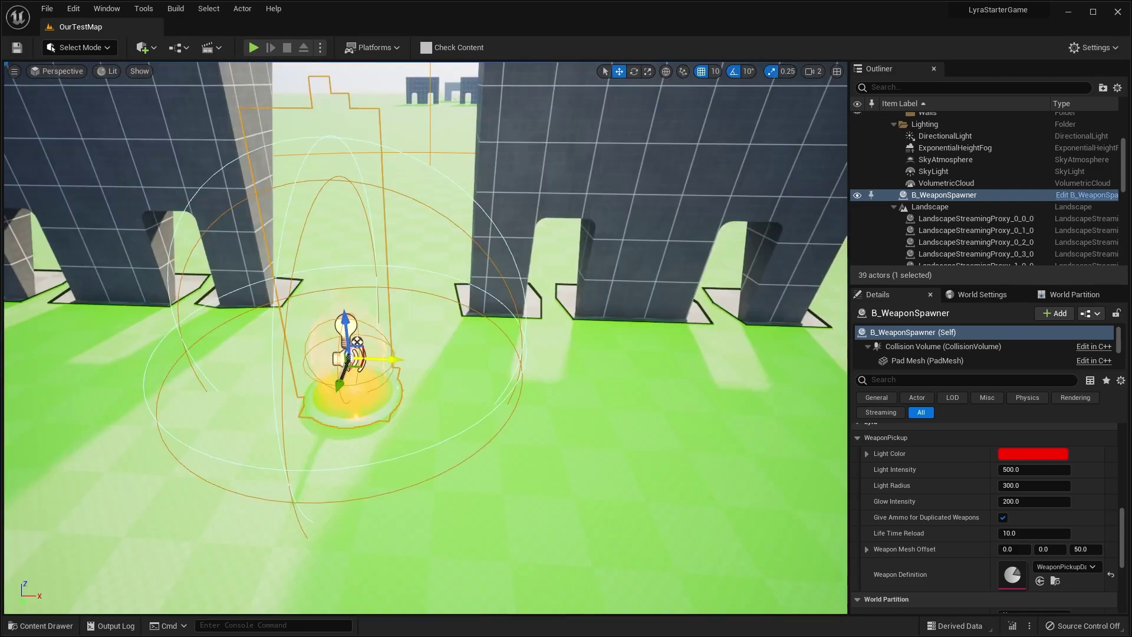
alt+drag(391, 362, 691, 366)
key(f)
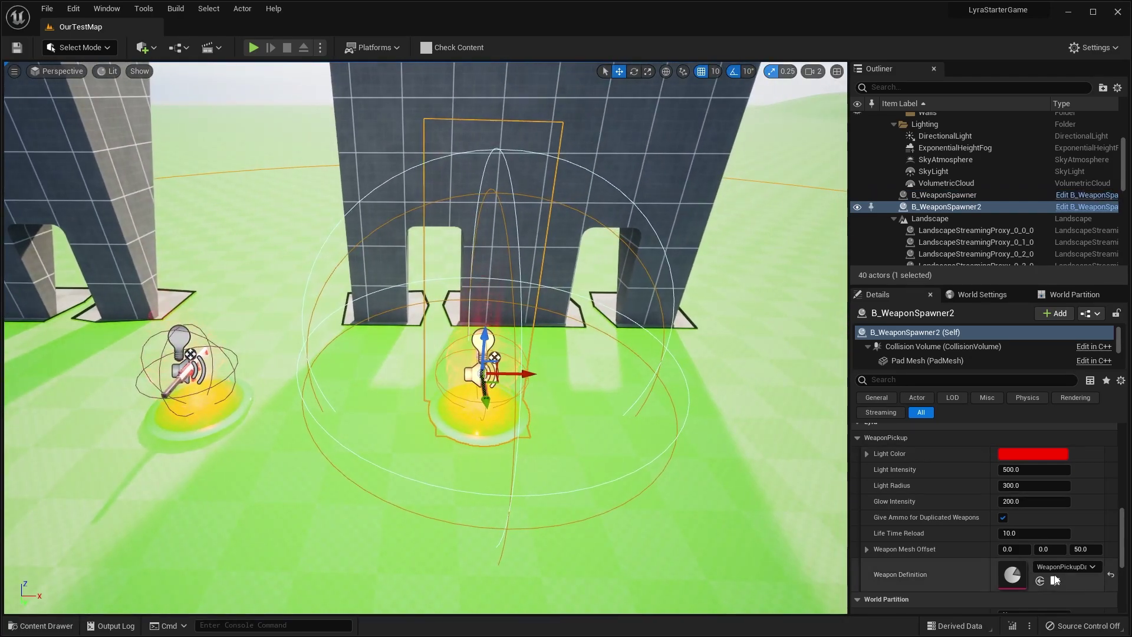
click(1059, 567)
click(1057, 469)
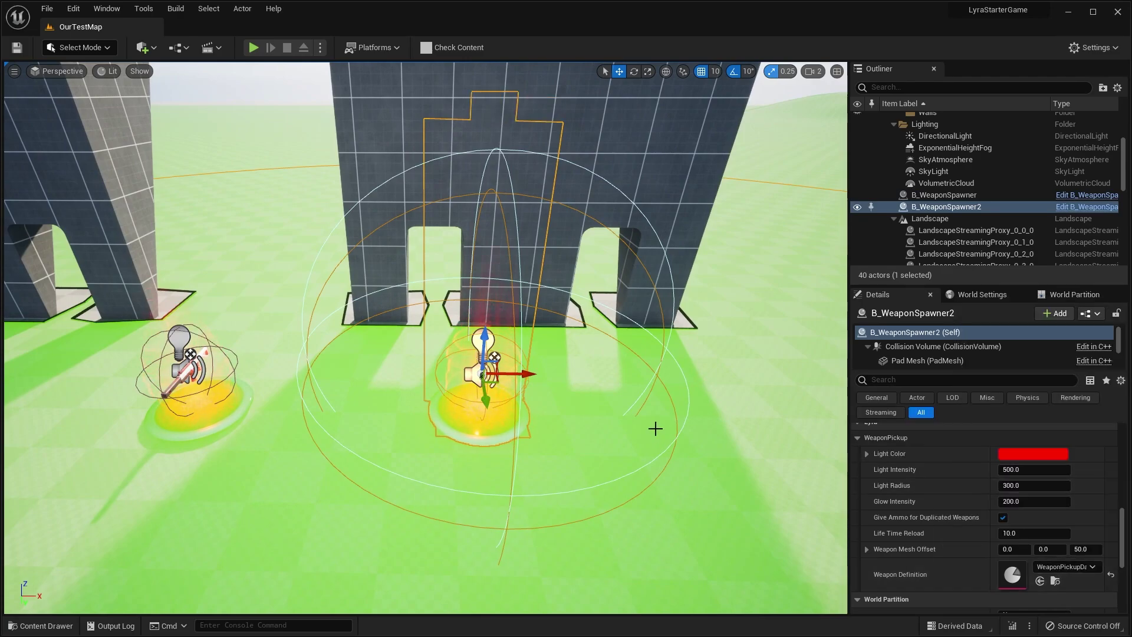
Duplicate the pistol spawner to the opposite side of the rifle spawner and set the copy's Weapon Definition to WeaponPickupData_Shotgun.
right_drag(655, 427, 705, 379)
alt+drag(684, 370, 130, 358)
right_drag(129, 359, 195, 351)
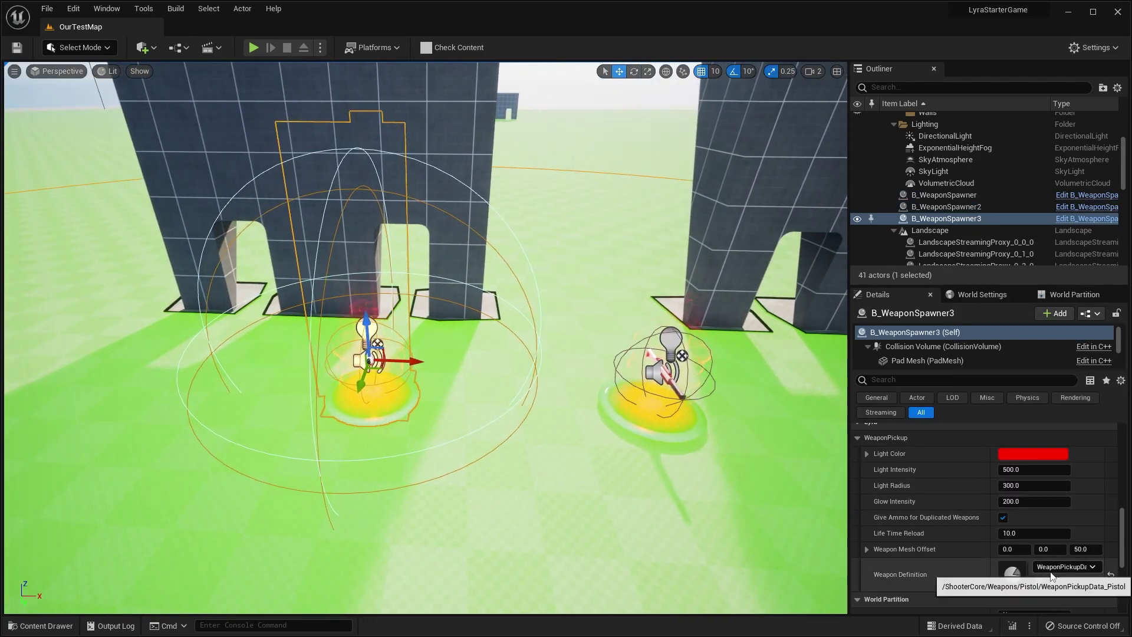
click(1056, 568)
click(1038, 518)
Select all three weapon spawners and copy them across the map to behind the opposing base's ramps.
right_drag(426, 338, 535, 331)
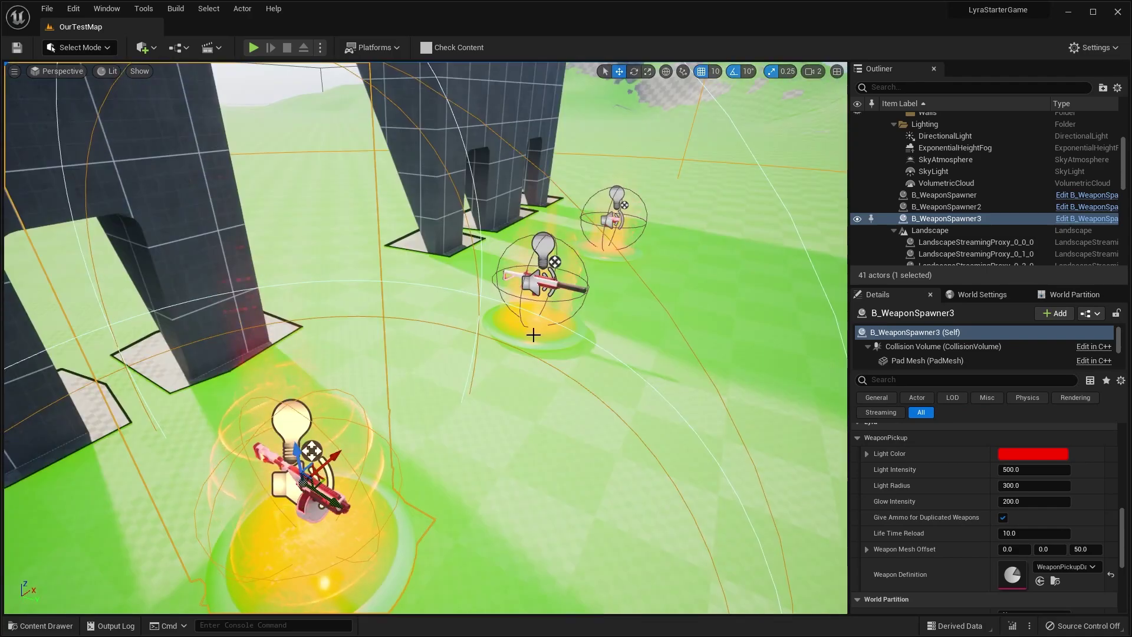
ctrl+click(535, 329)
ctrl+click(616, 251)
alt+drag(654, 231, 481, 267)
right_drag(482, 267, 595, 261)
click(40, 626)
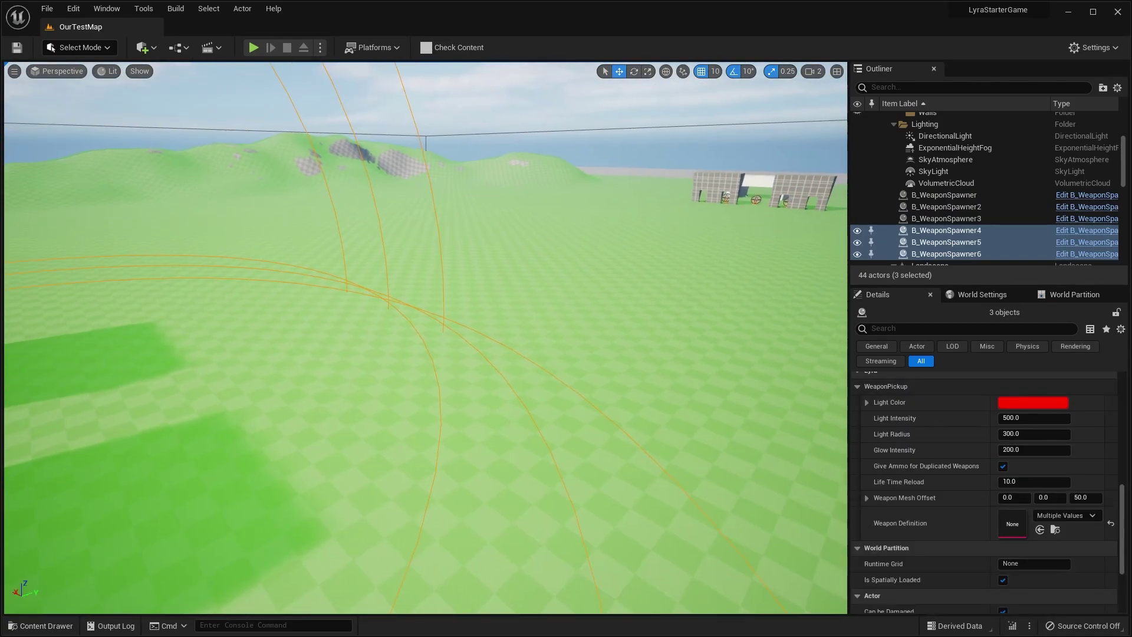
key(f)
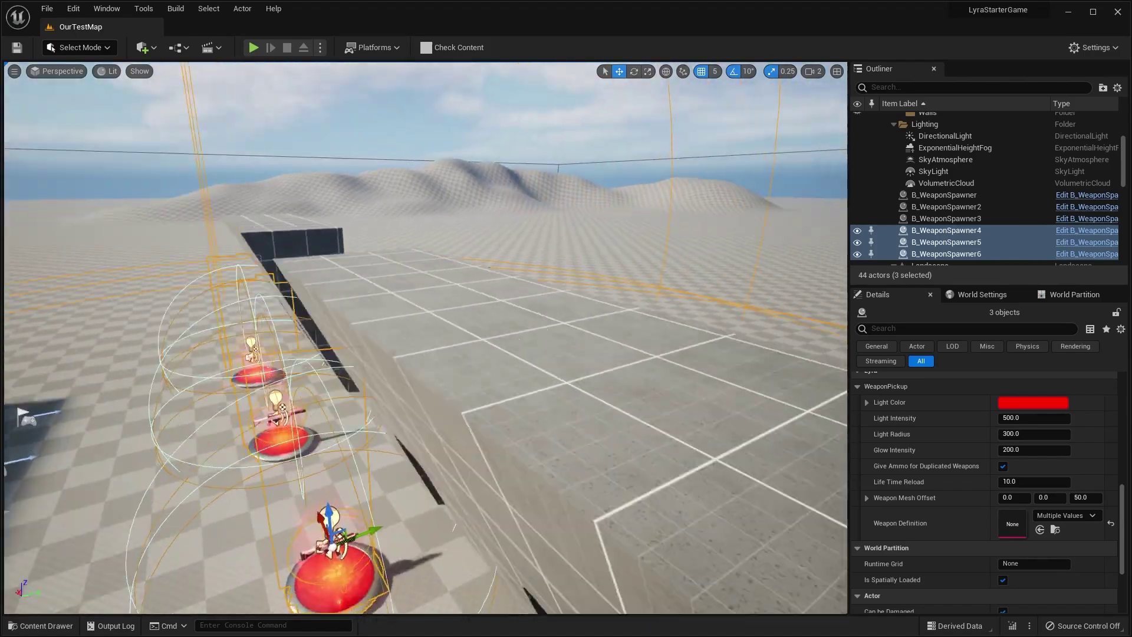
right_drag(578, 313, 696, 339)
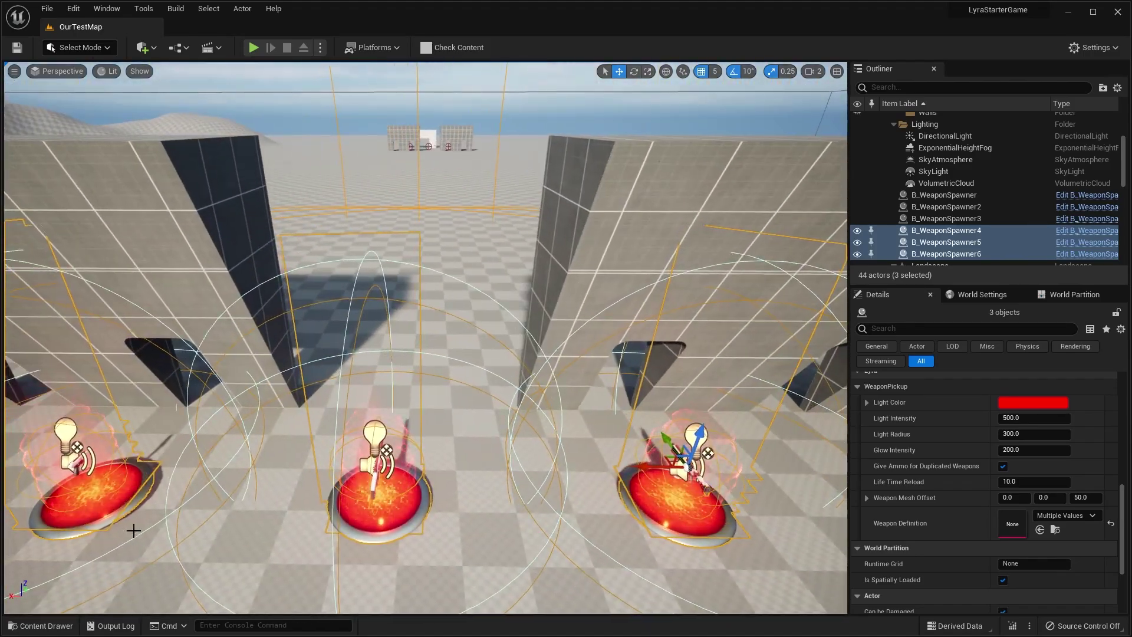
Place a B_GrantAbilityPad_ApplyGE from the ShooterCore Blueprint folder near the copied spawners and move it beside the player starts.
click(42, 625)
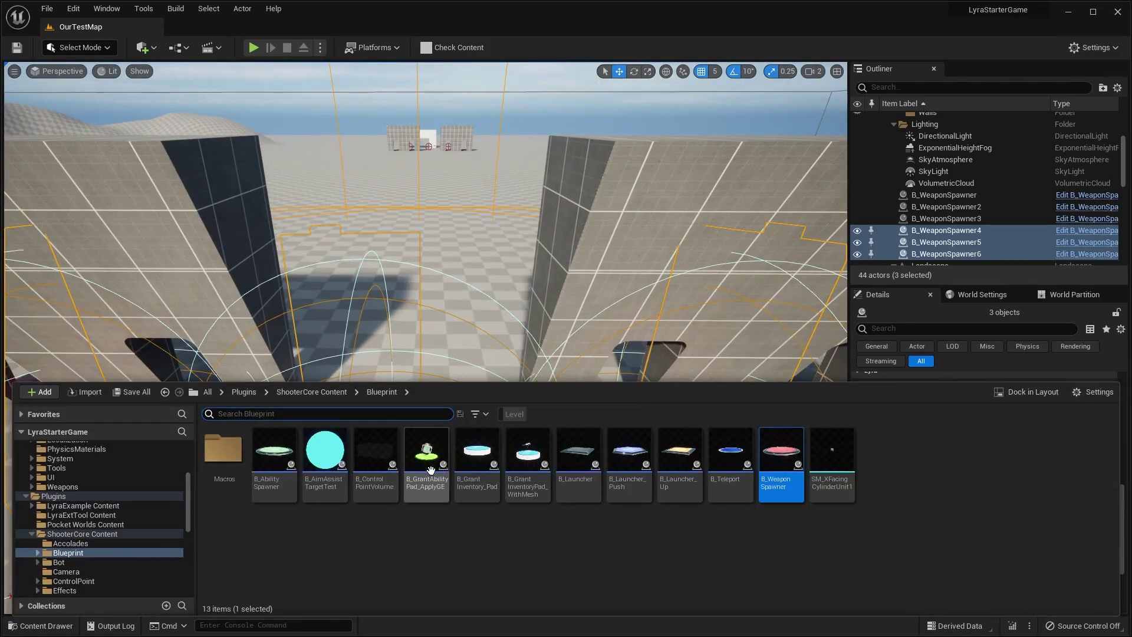
drag(568, 453, 467, 430)
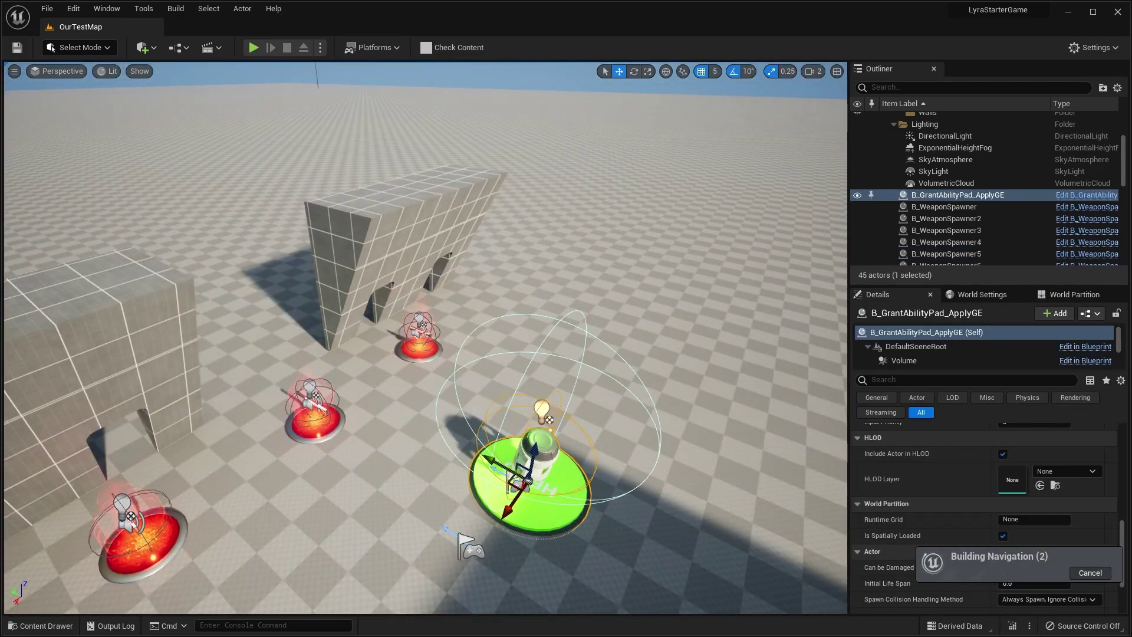
right_drag(467, 430, 531, 430)
drag(368, 507, 416, 383)
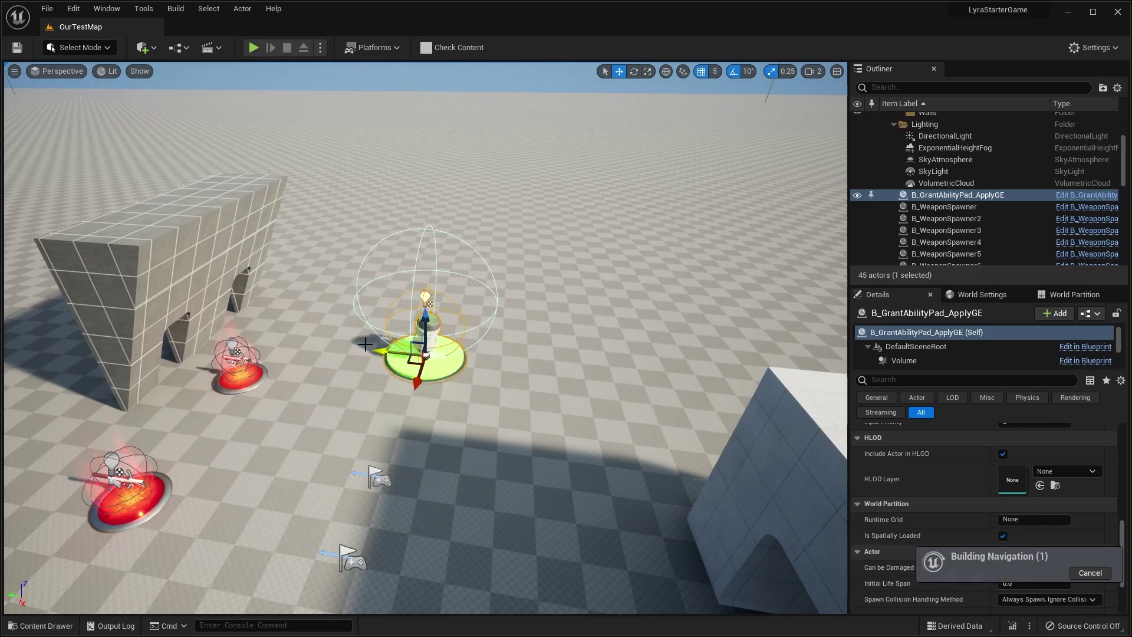
drag(508, 364, 518, 365)
right_drag(518, 364, 330, 378)
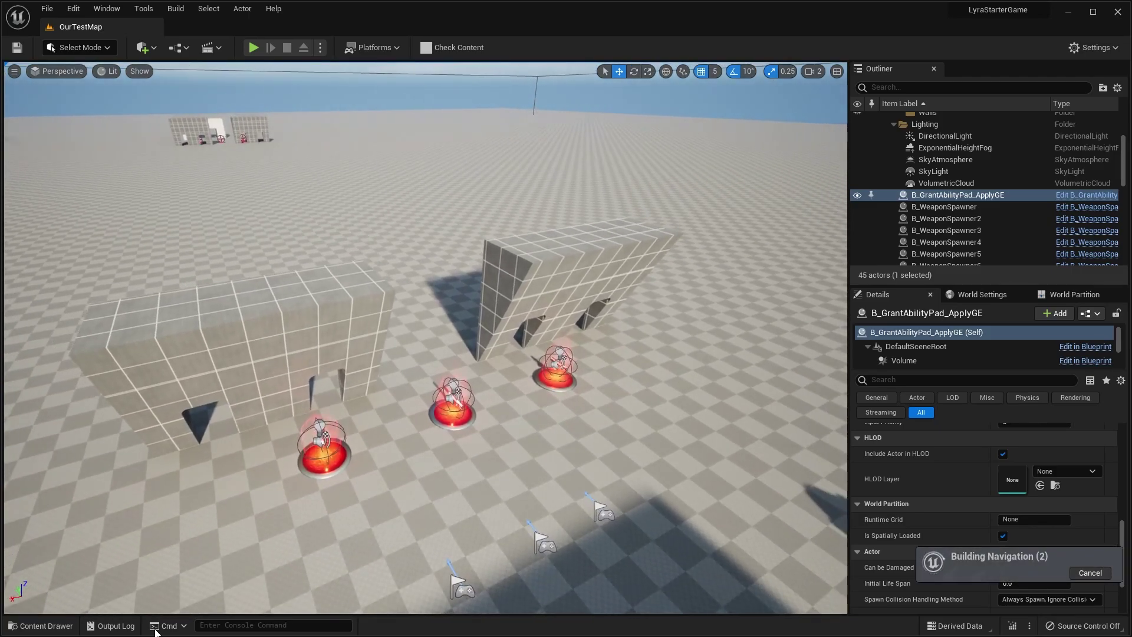
Place a B_Launcher_Up from the Blueprint folder beside the ramp and look through its Launcher settings.
click(39, 626)
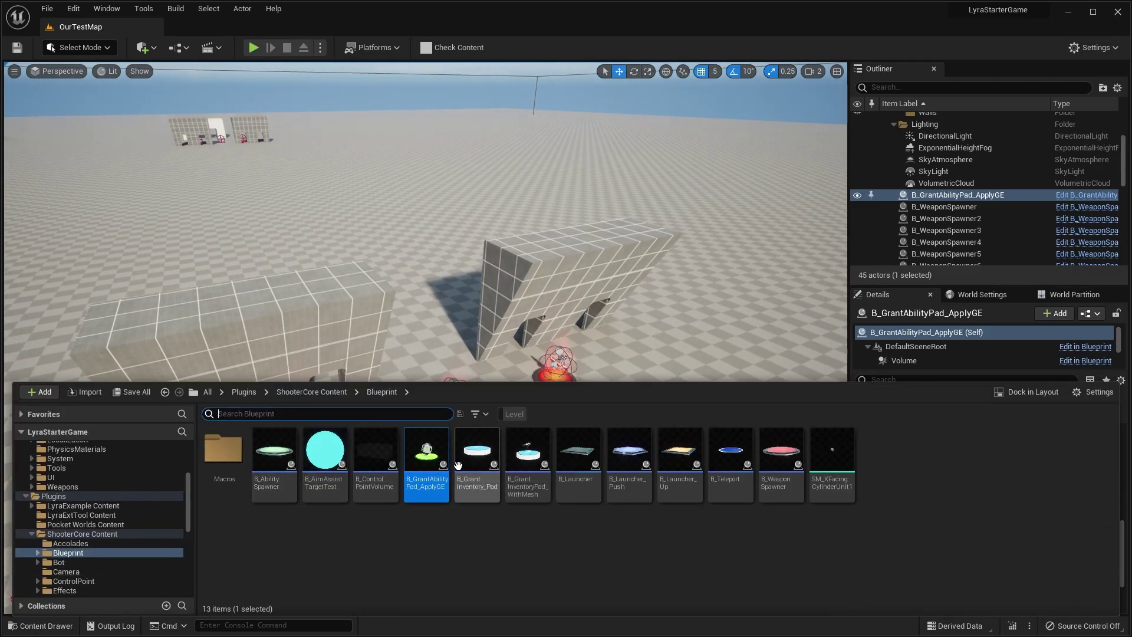
drag(673, 452, 672, 354)
right_drag(672, 354, 594, 426)
key(f)
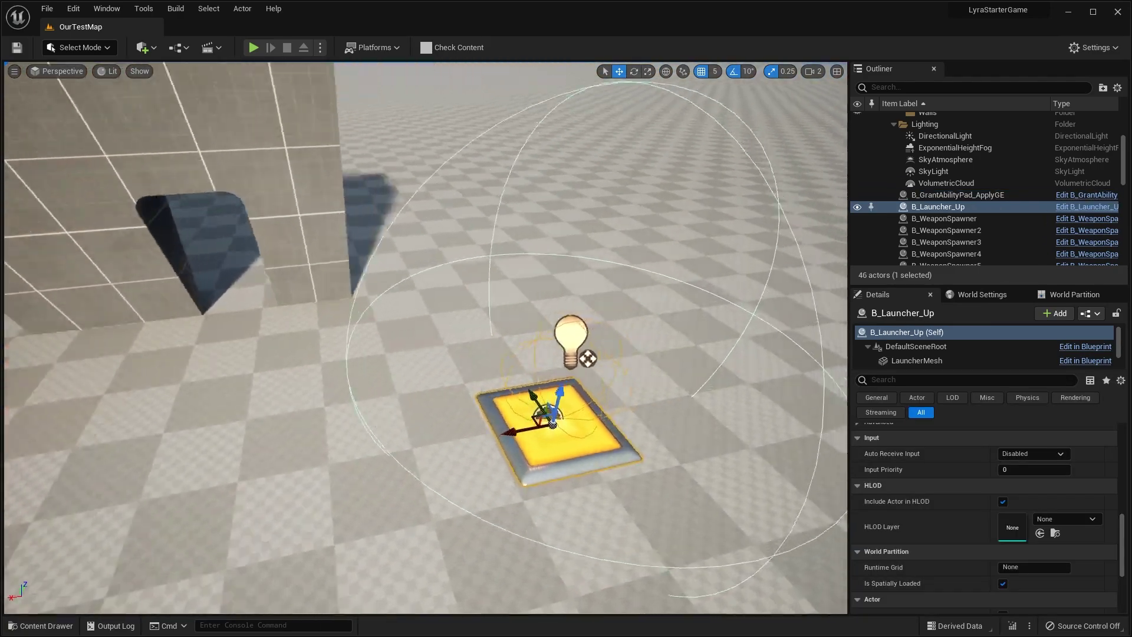
scroll(884, 510, up, 6)
scroll(915, 523, down, 5)
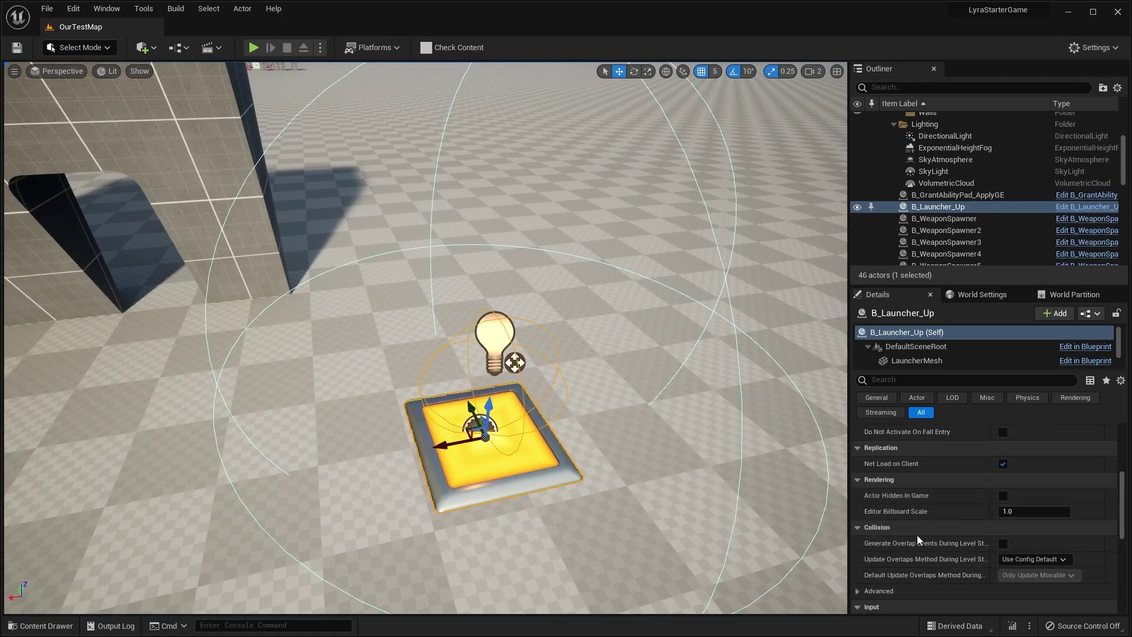
scroll(921, 528, up, 7)
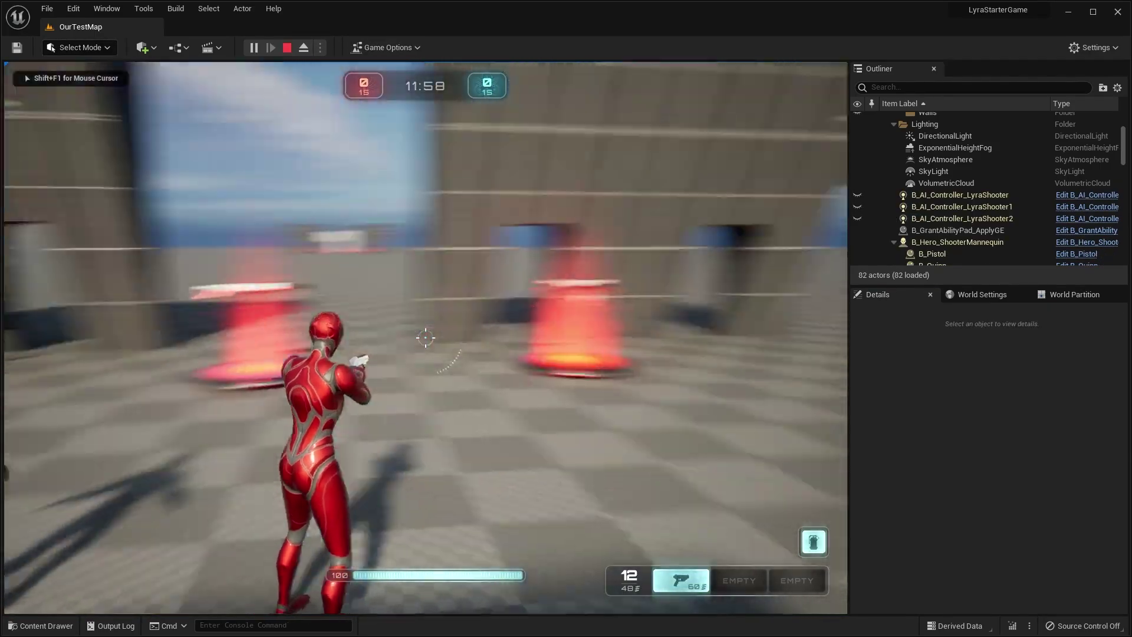
Play-test the map by collecting the shotgun from its spawner and launching the character above the base with the launcher pad.
key(w)
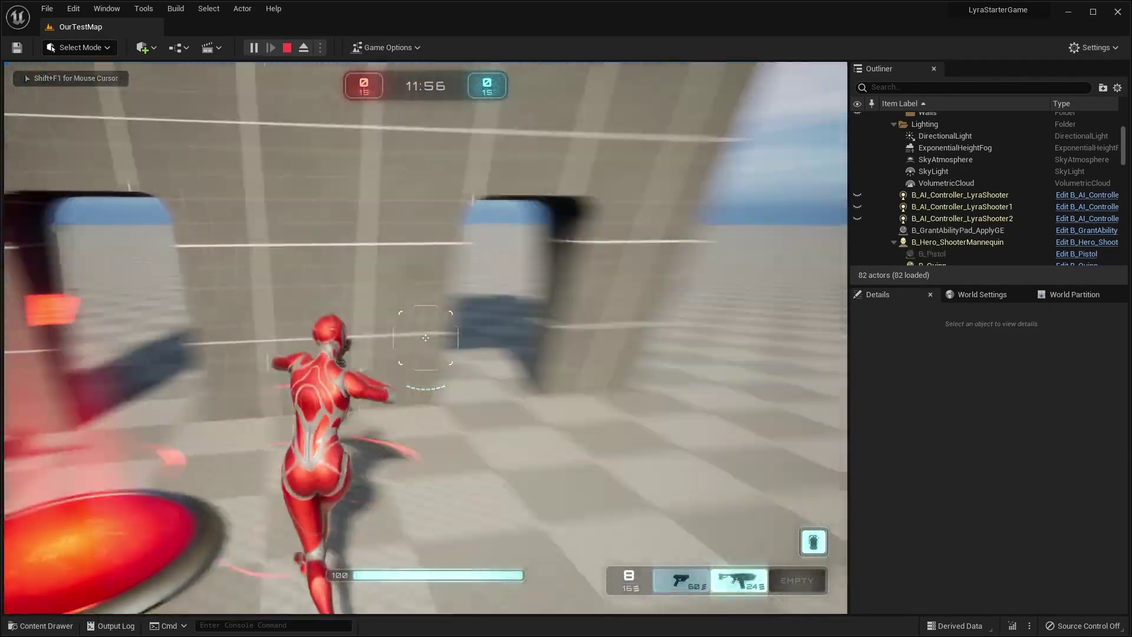
key(w)
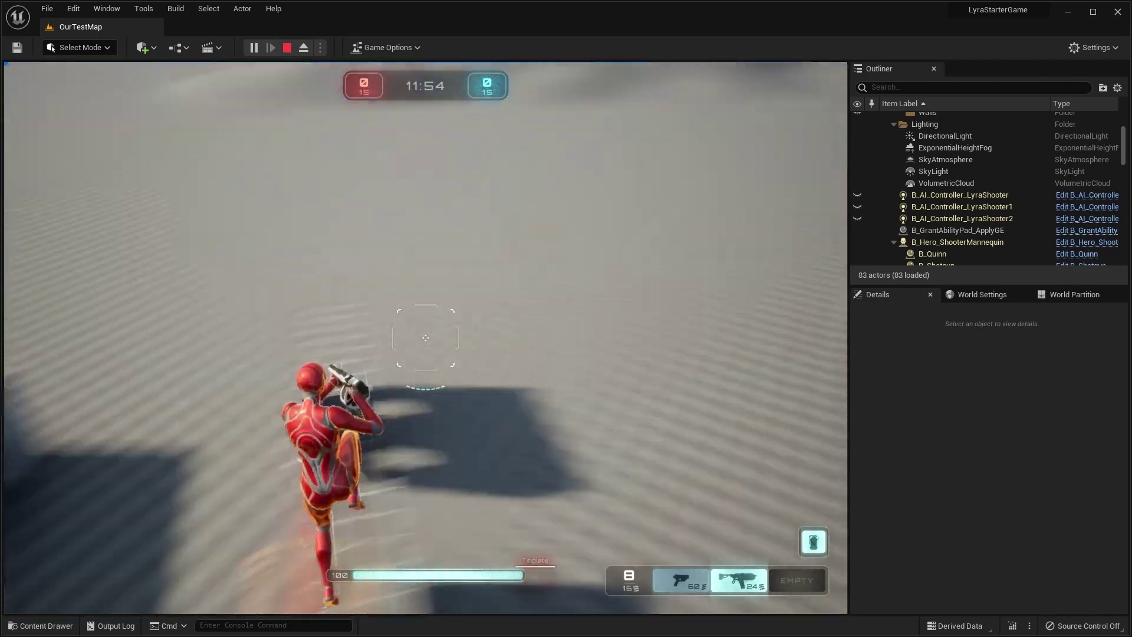
key(w)
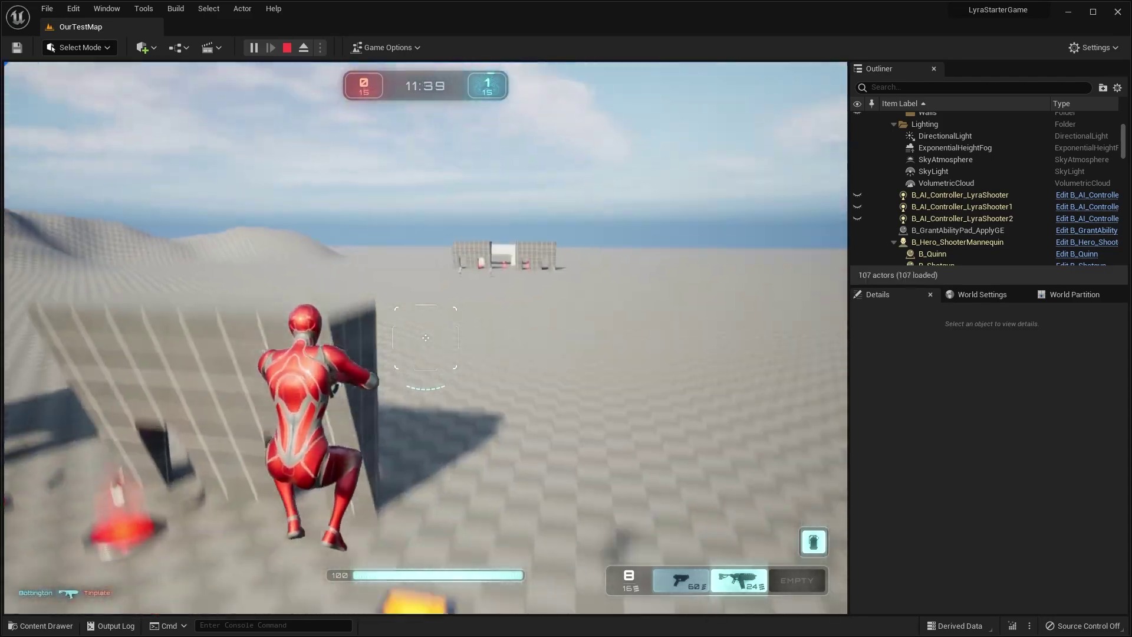
key(w)
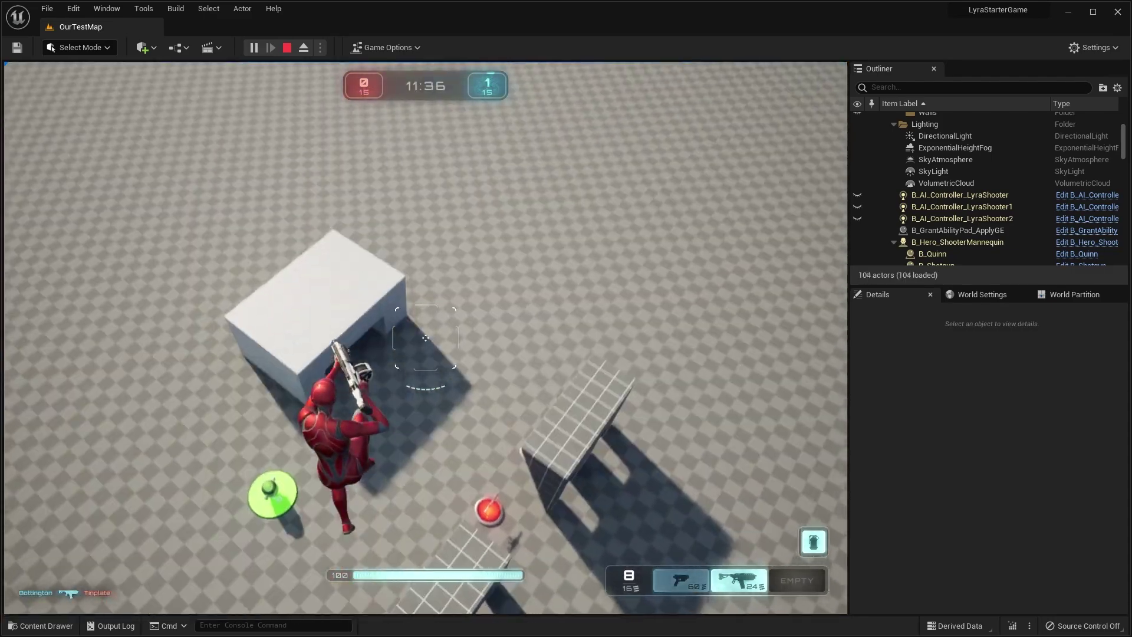
key(w)
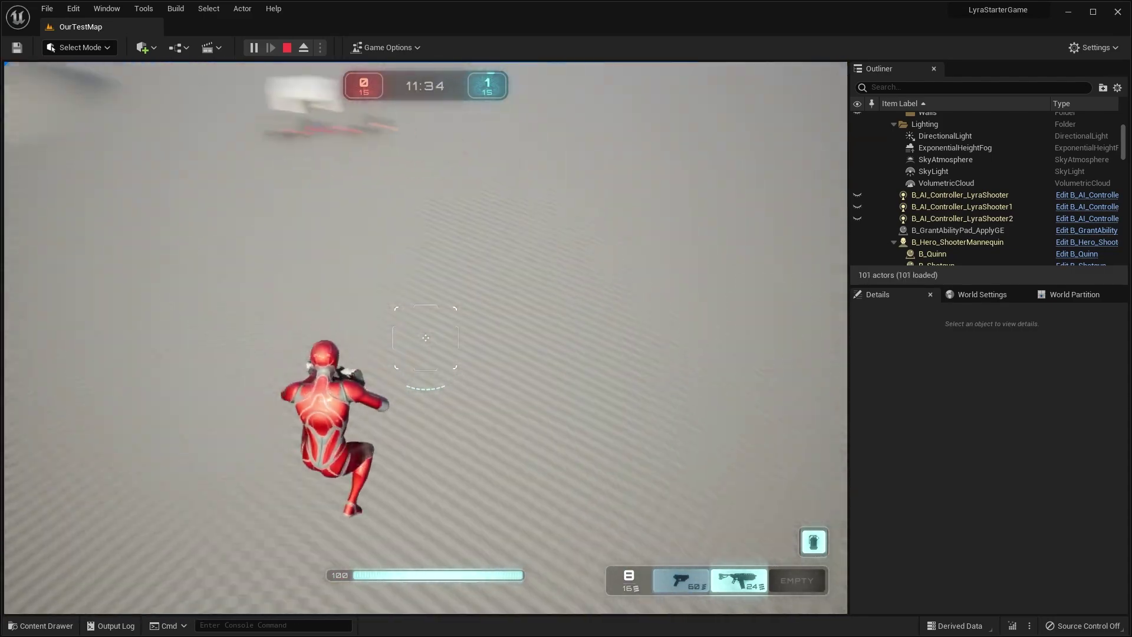
key(w)
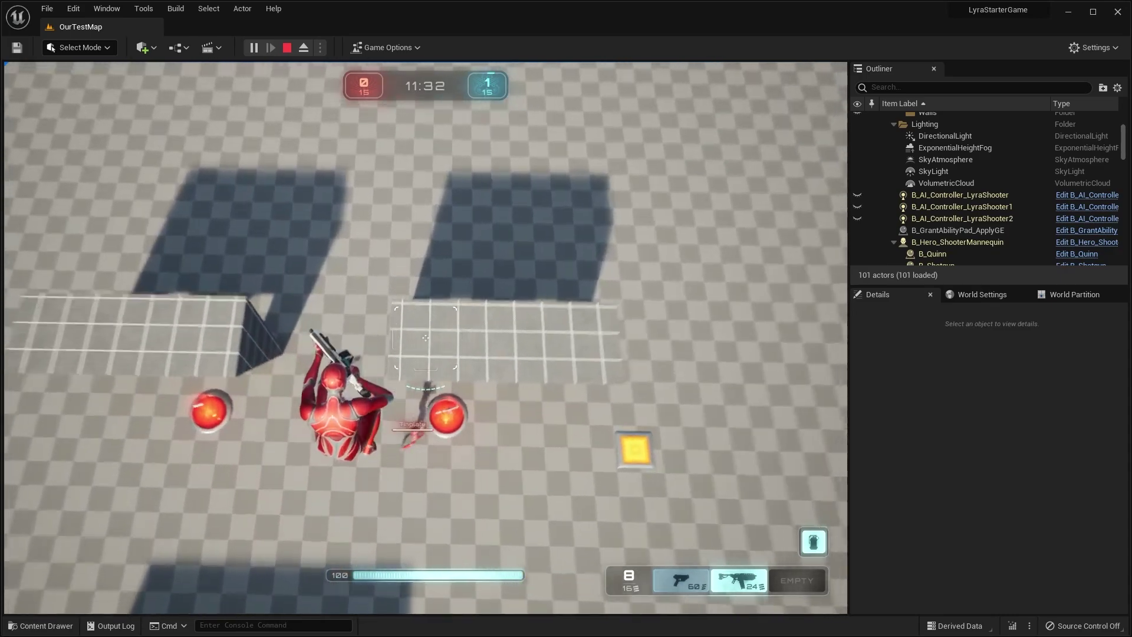
key(w)
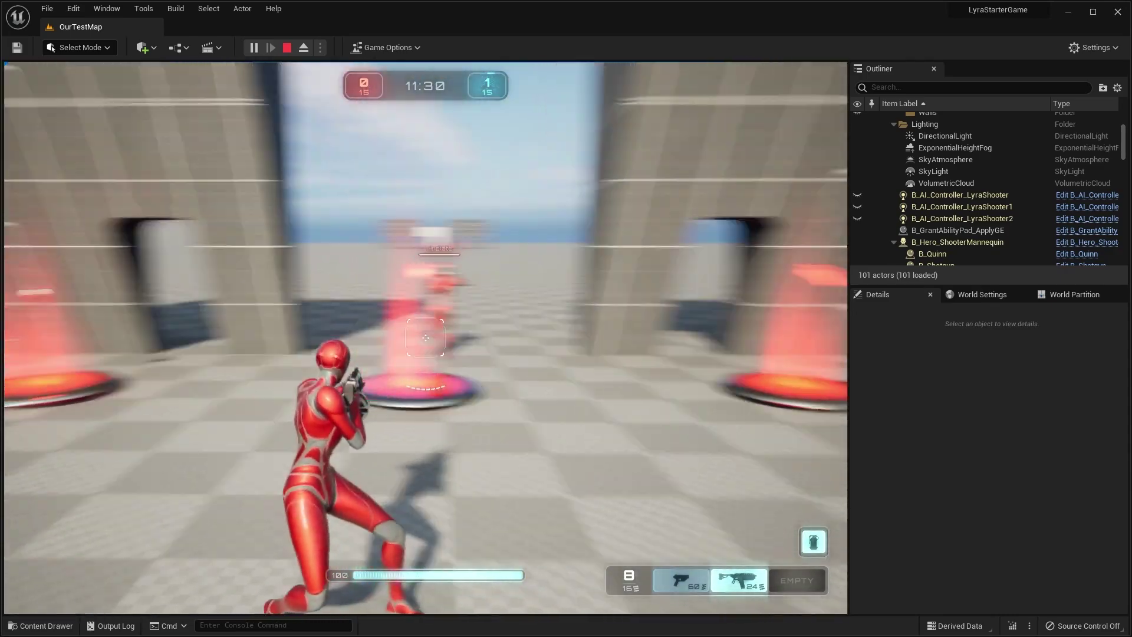
Run past the launcher pad and the white arch back to the weapon spawners, and end the play session.
key(w)
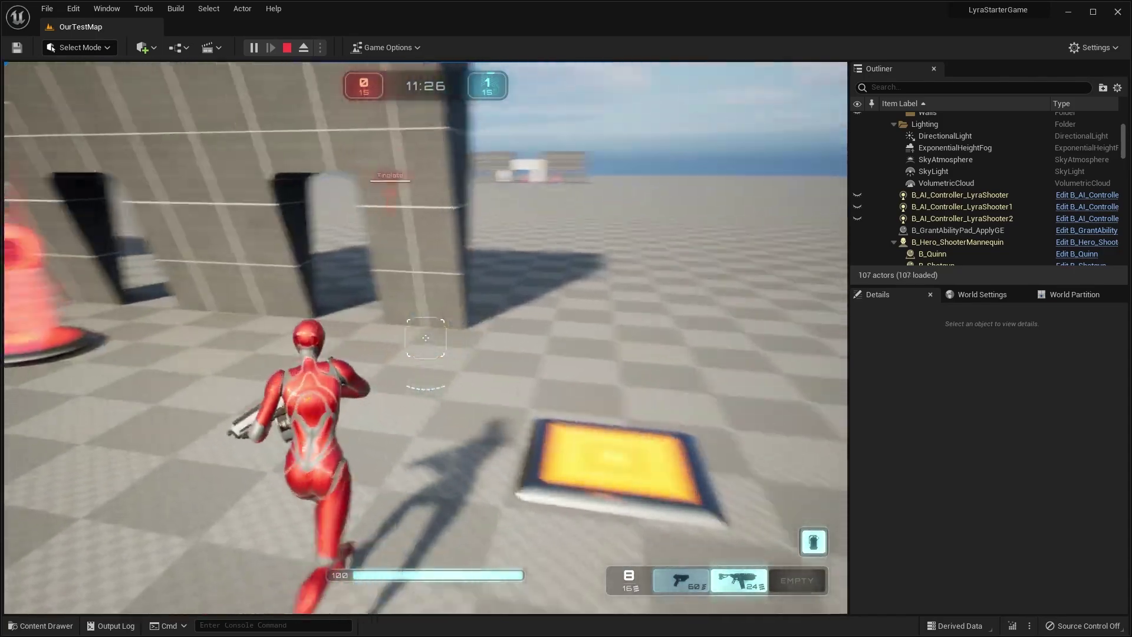
key(w)
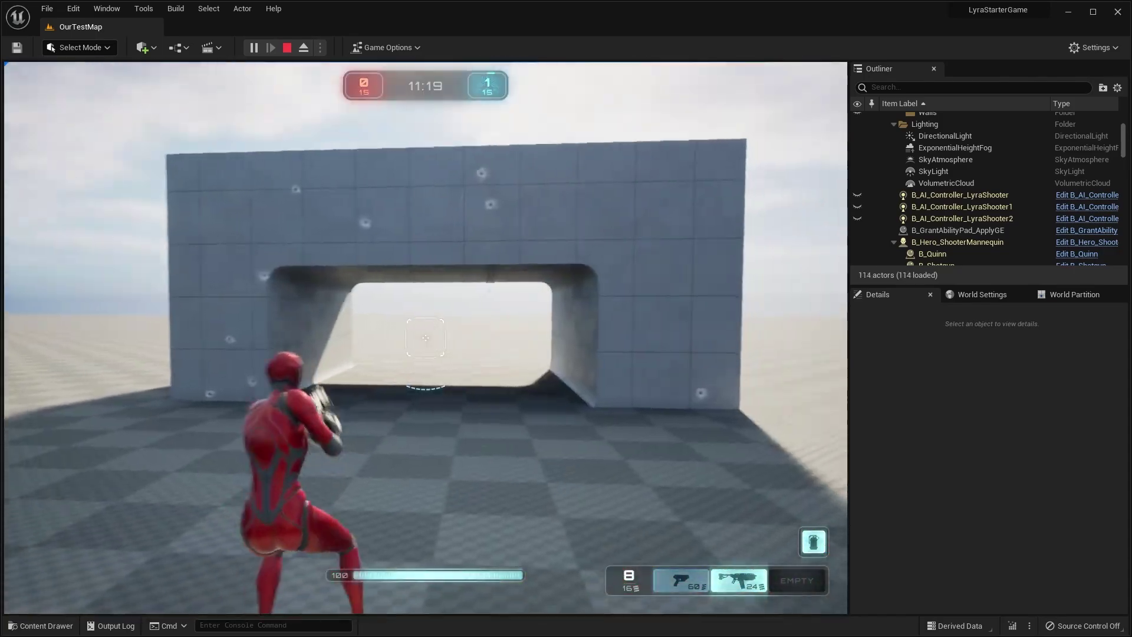
key(w)
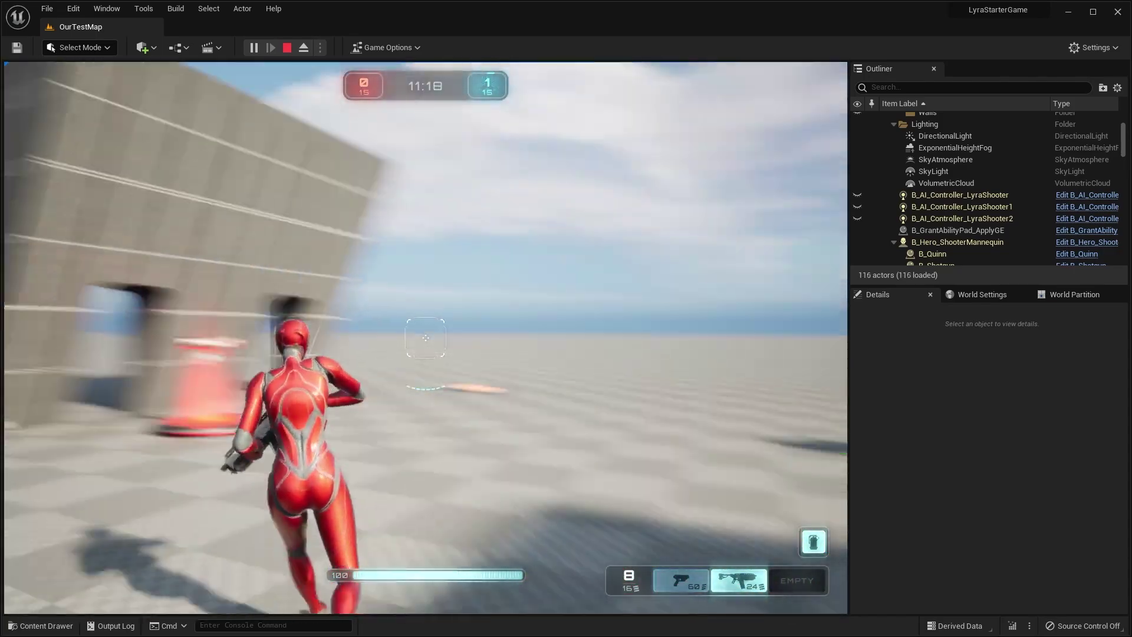
key(a)
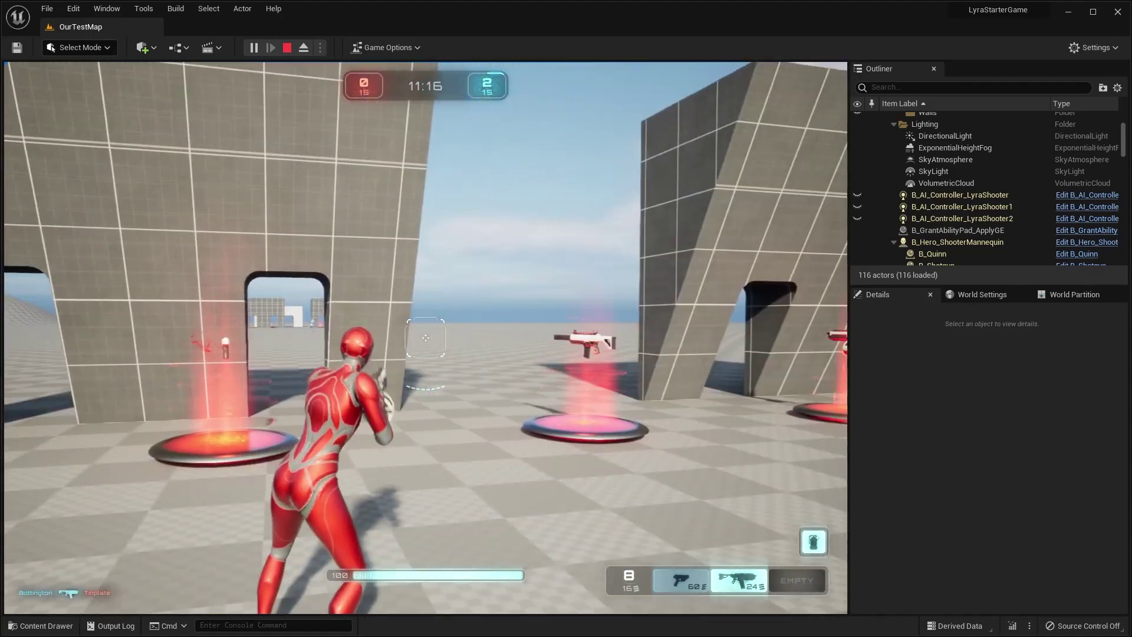
key(w)
key(Escape)
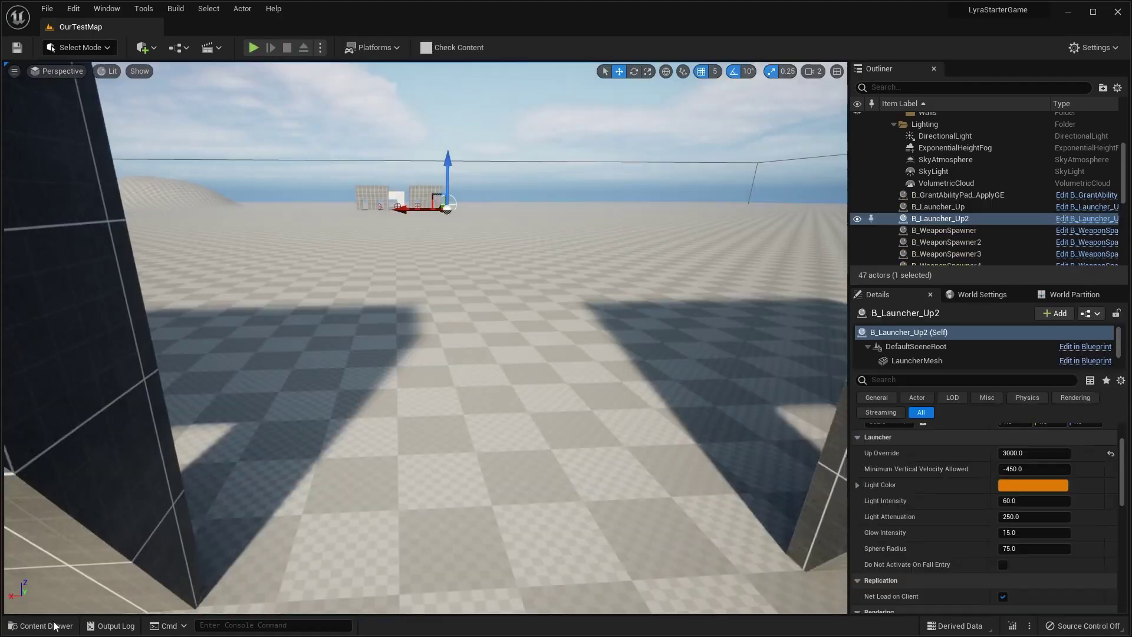
Place two B_Teleport actors from the ShooterCore Blueprint folder side by side near the ability pad and player starts.
click(69, 624)
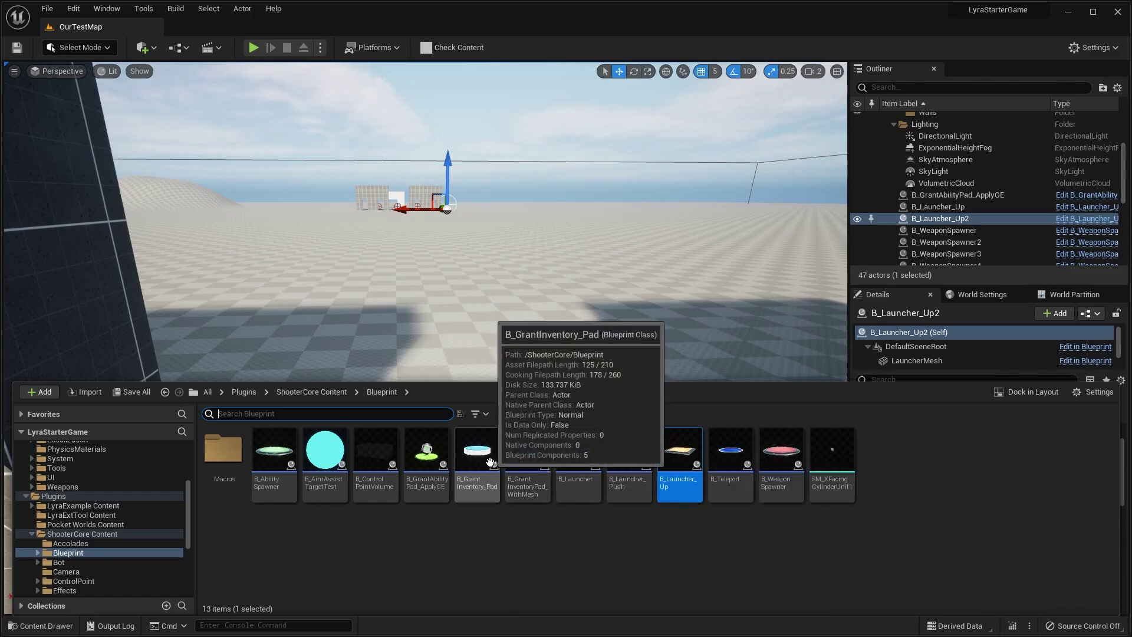
drag(490, 306, 462, 361)
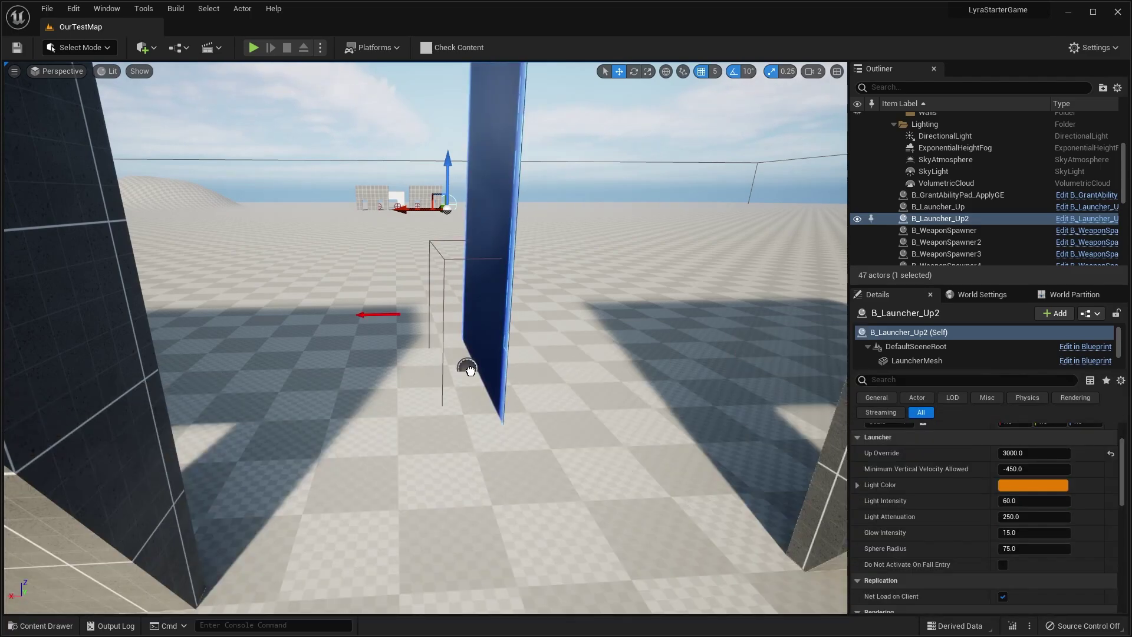
key(f)
right_drag(456, 358, 507, 359)
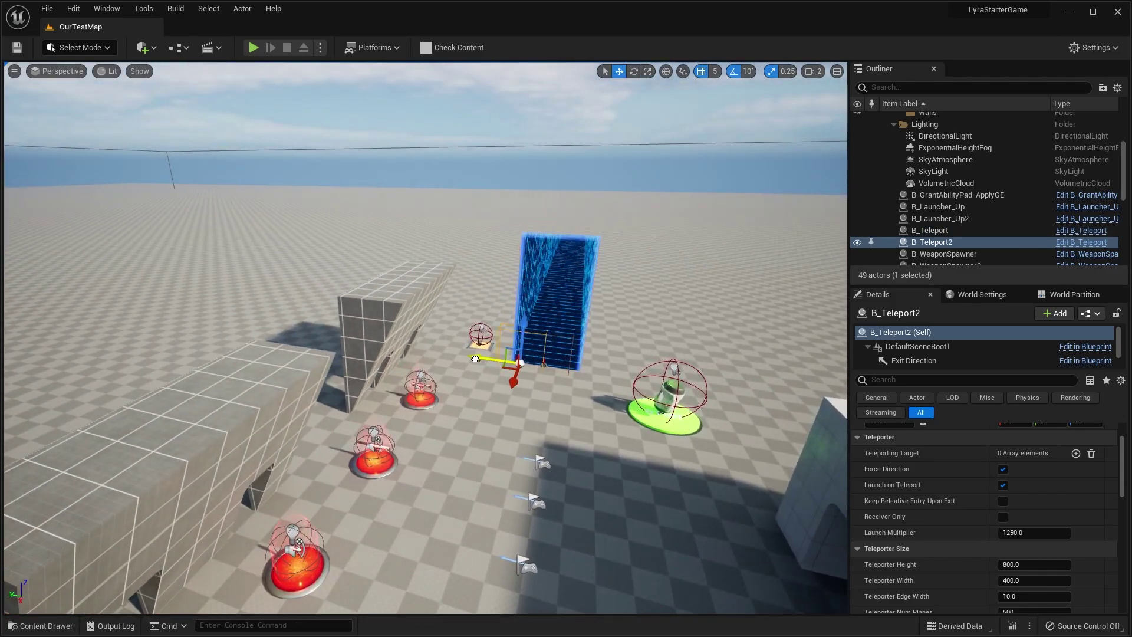
drag(685, 376, 685, 375)
right_drag(685, 375, 734, 352)
Add a Teleporting Target entry to B_Teleport and pick B_Teleport2 as its destination.
click(383, 307)
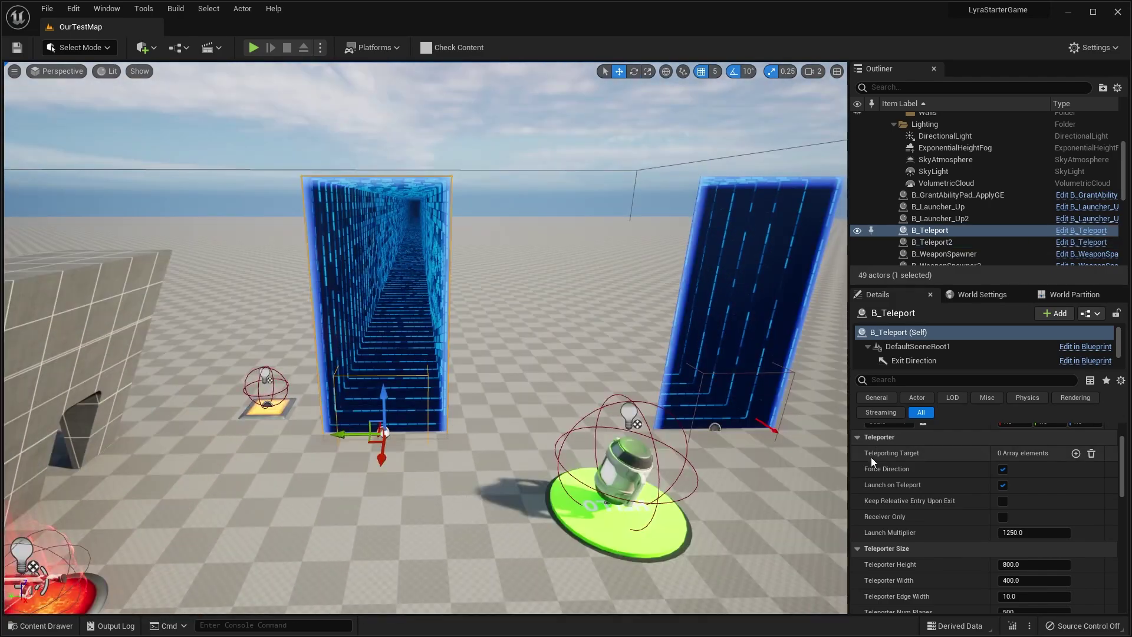
right_drag(532, 416, 591, 417)
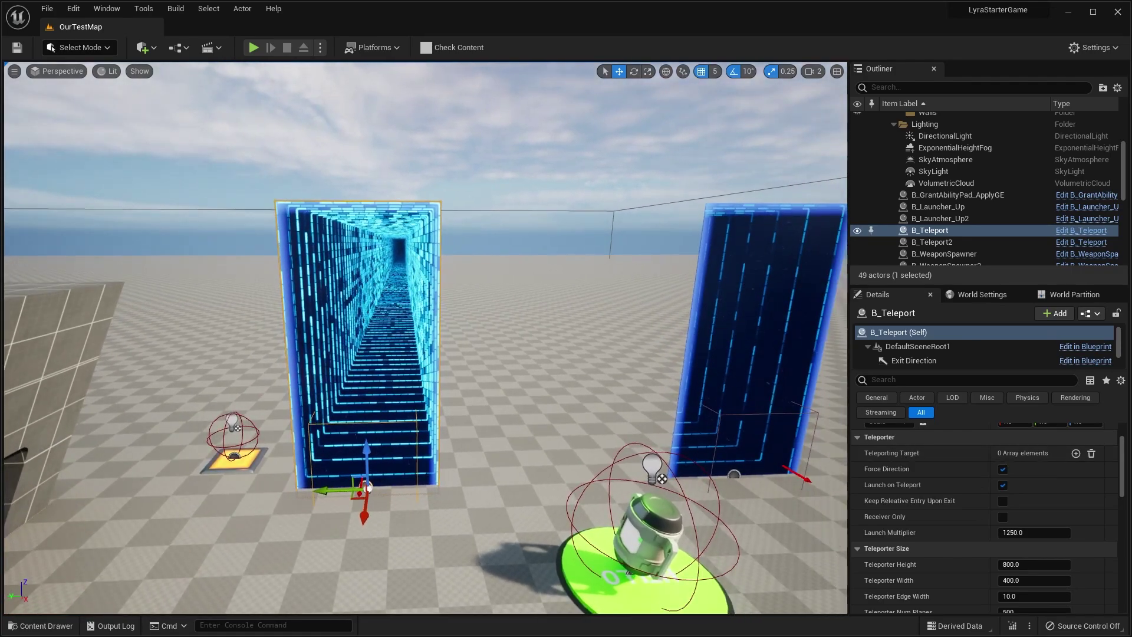
click(1076, 454)
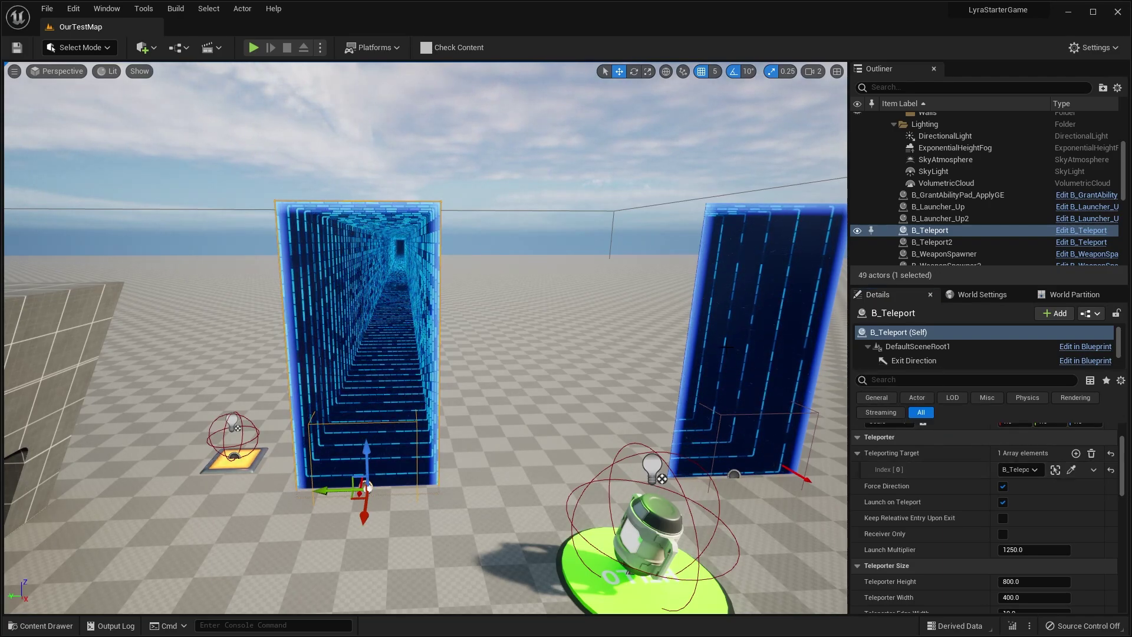
right_drag(725, 347, 415, 384)
click(716, 347)
double_click(930, 230)
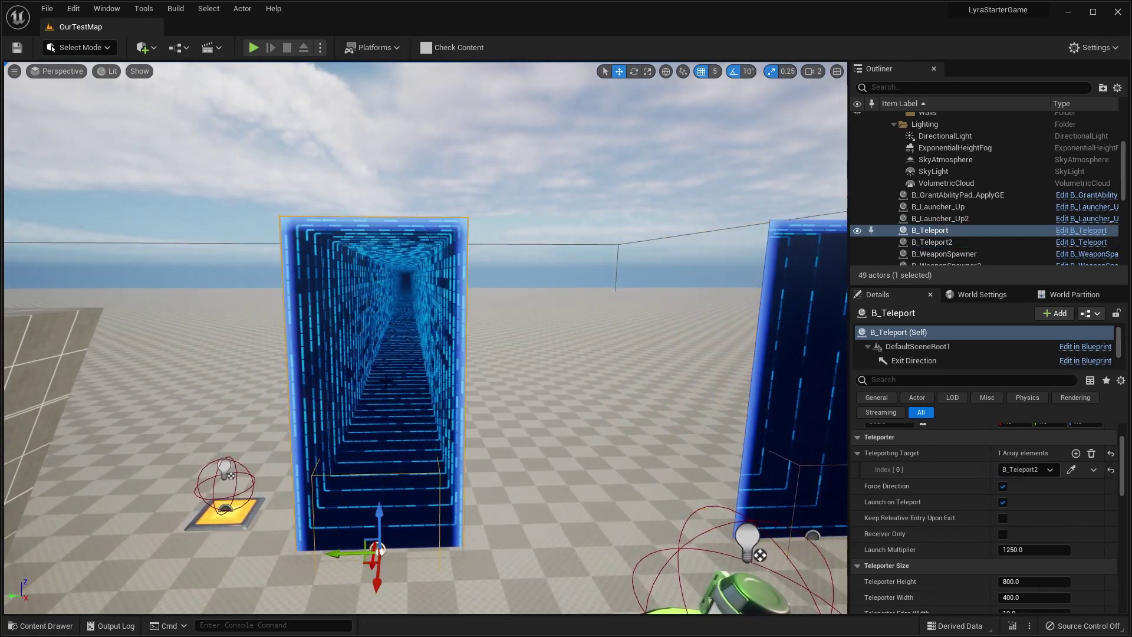
Add a Teleporting Target entry to B_Teleport2 and pick B_Teleport as its destination.
click(568, 330)
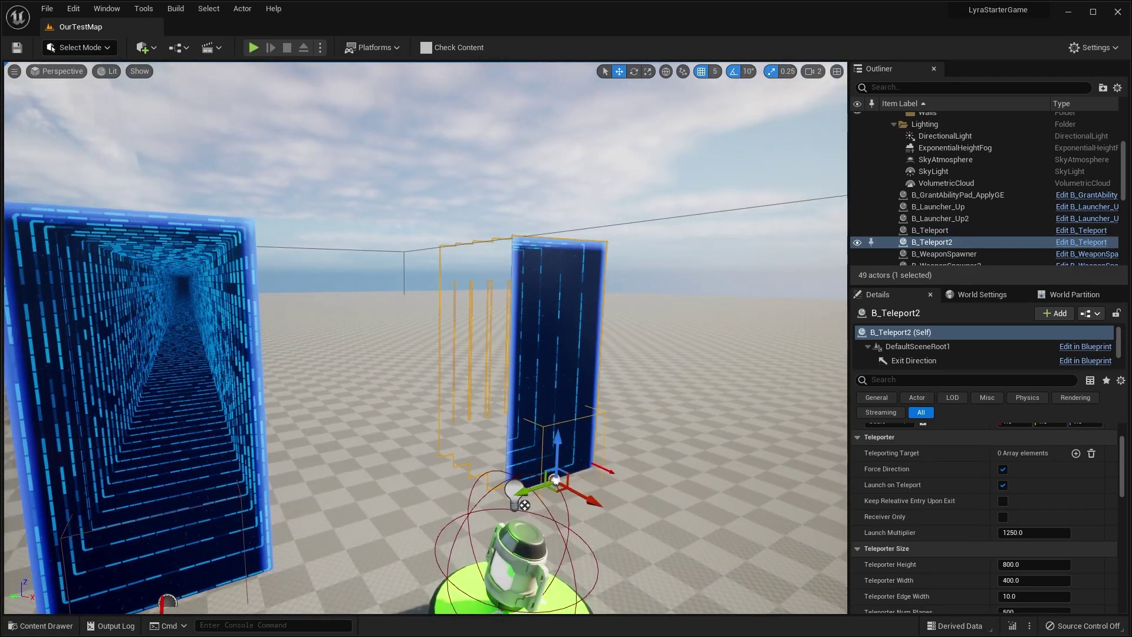
key(f)
click(1076, 453)
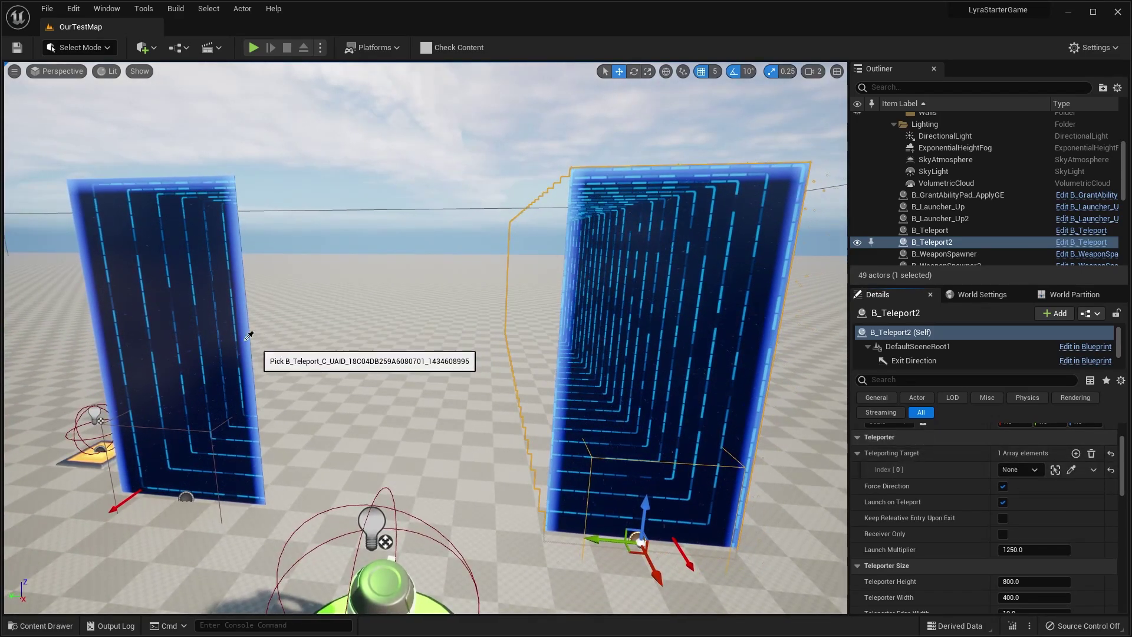
right_drag(411, 333, 375, 242)
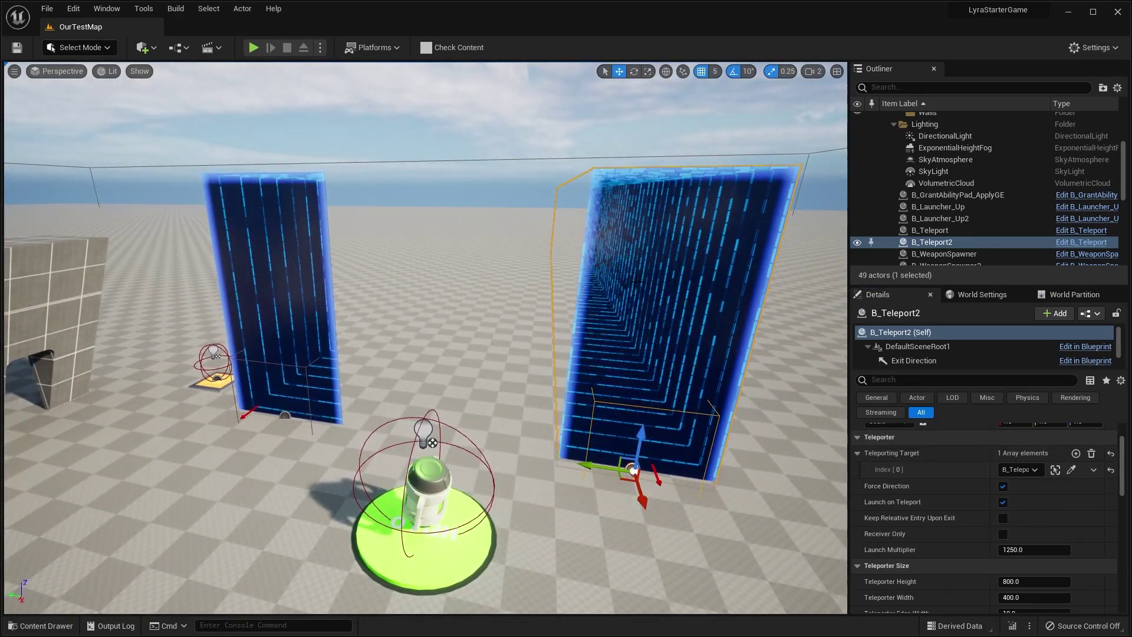
Play-test the map by running the character through the linked teleporters, and end the play session.
click(254, 48)
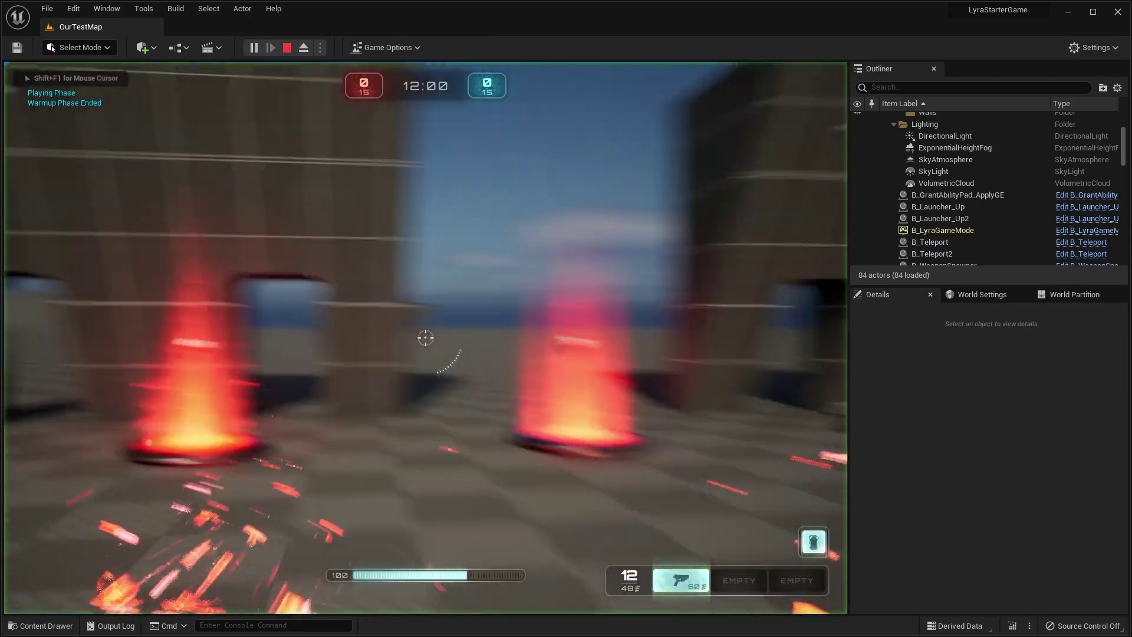
key(w)
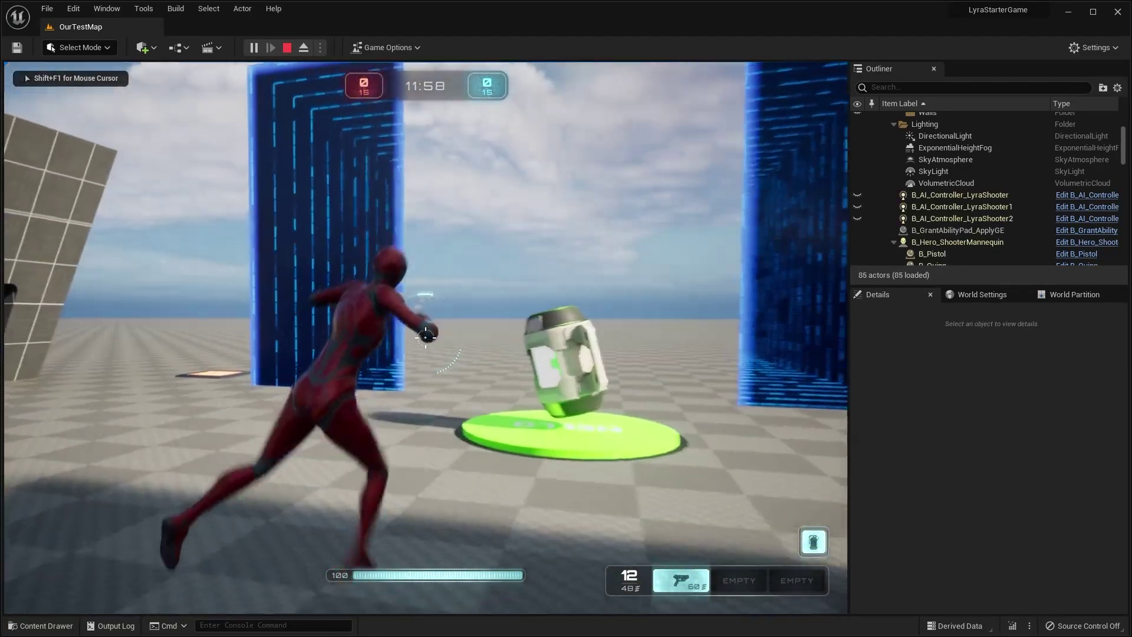
key(w)
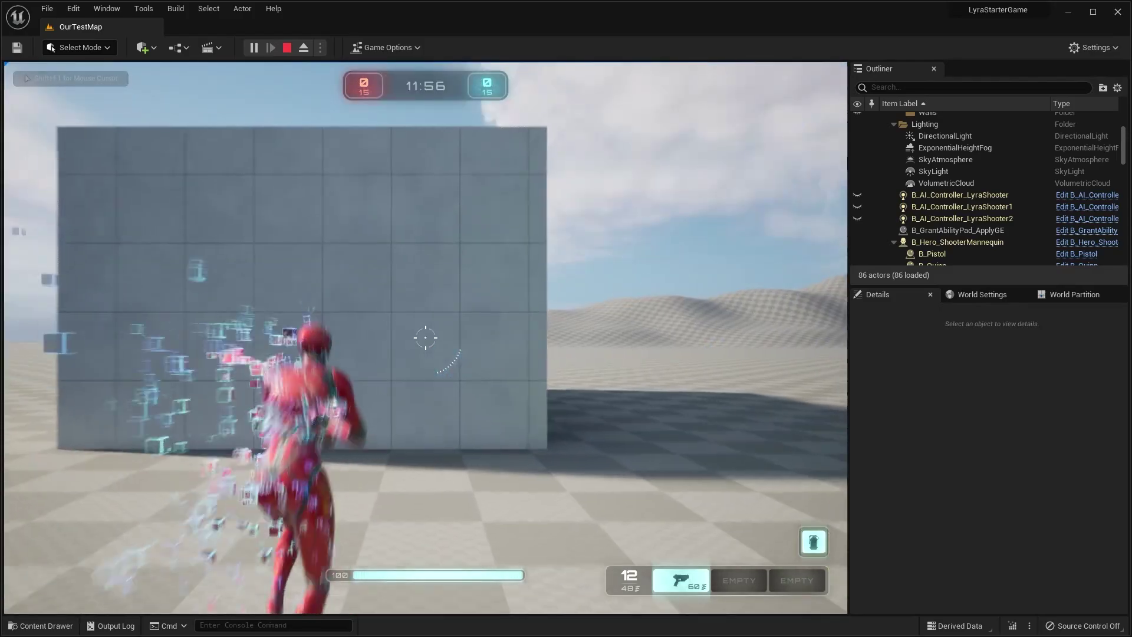
key(w)
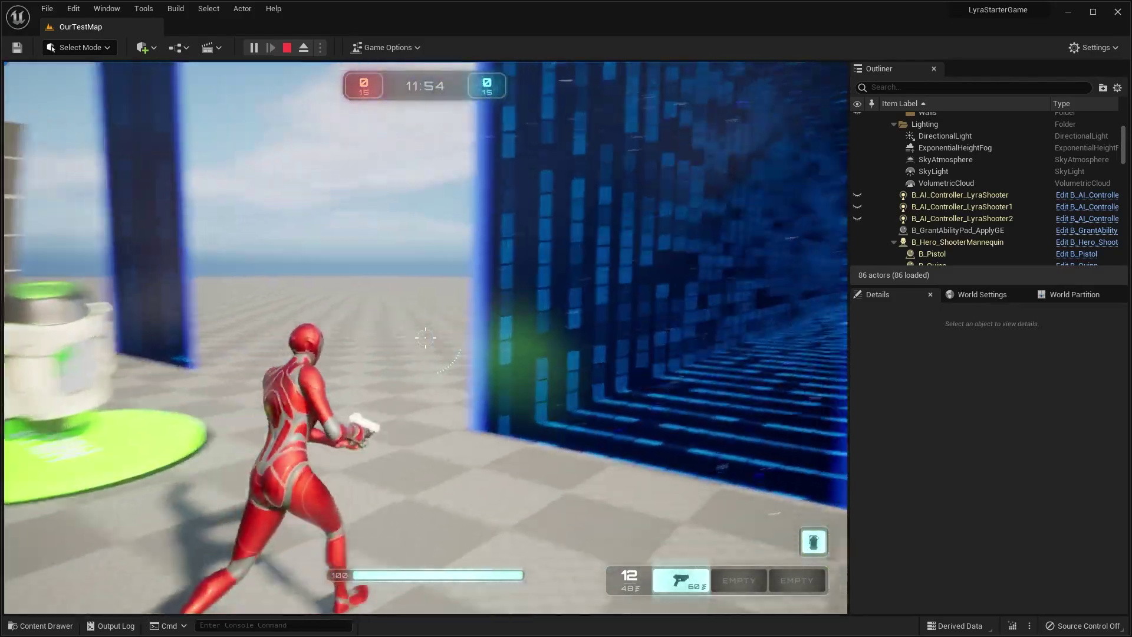
key(w)
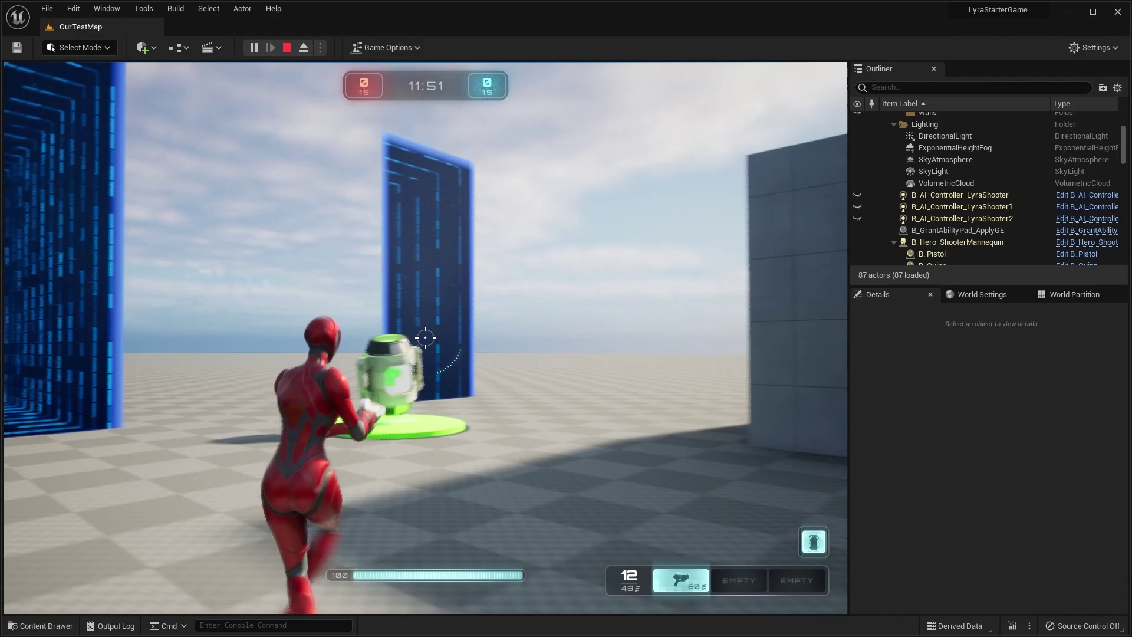
key(Escape)
click(428, 368)
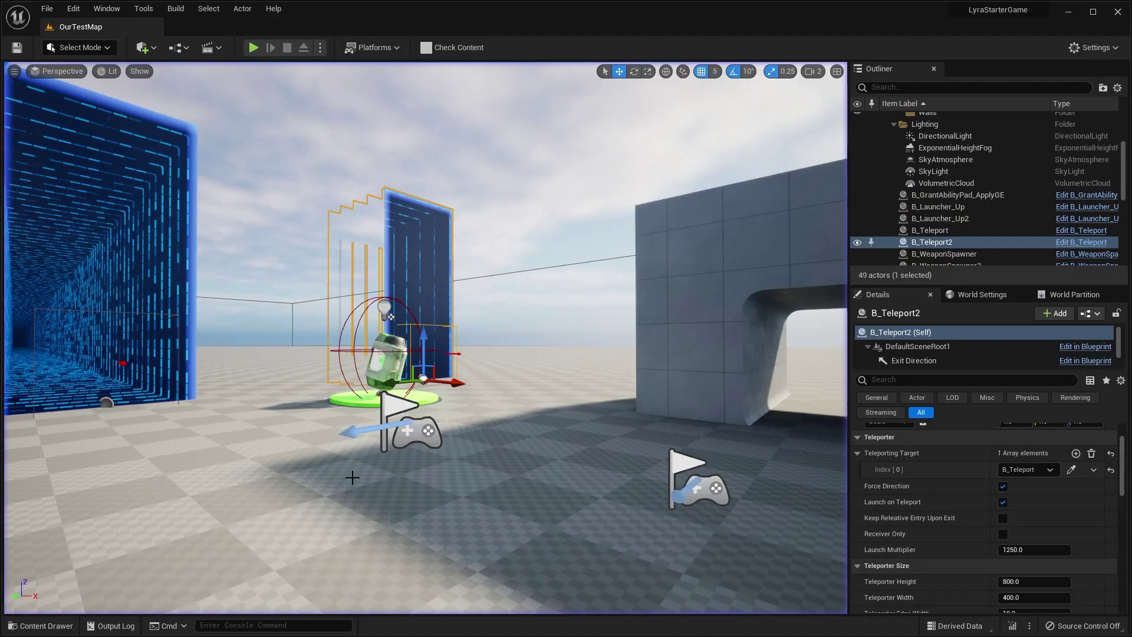
Look through the available Default Gameplay Experience options in the map's World Settings.
click(26, 627)
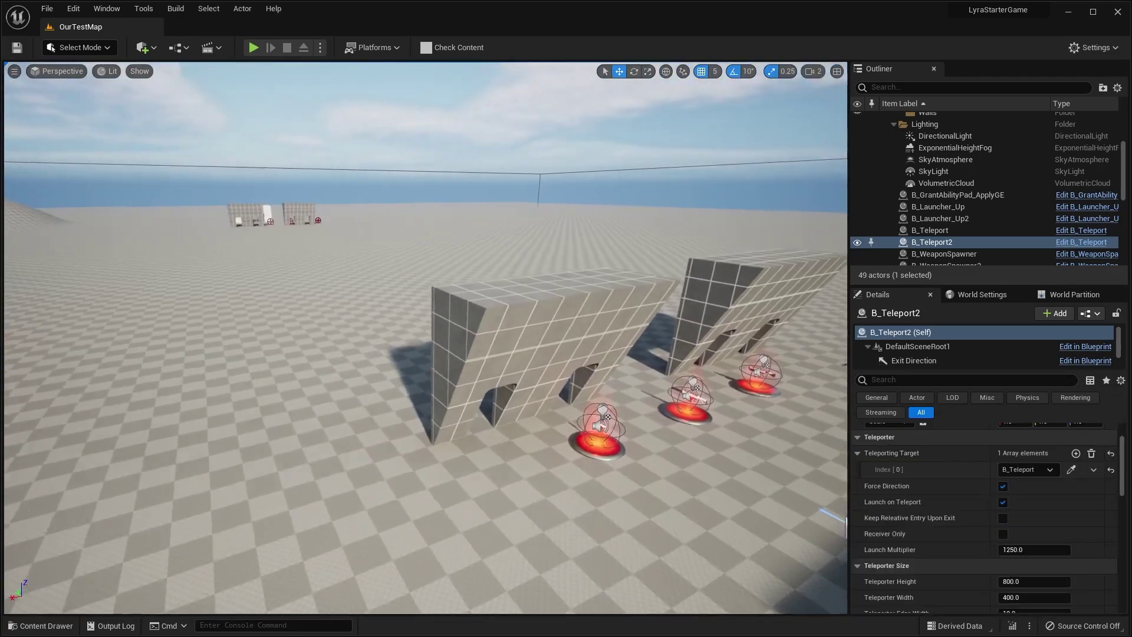
key(s)
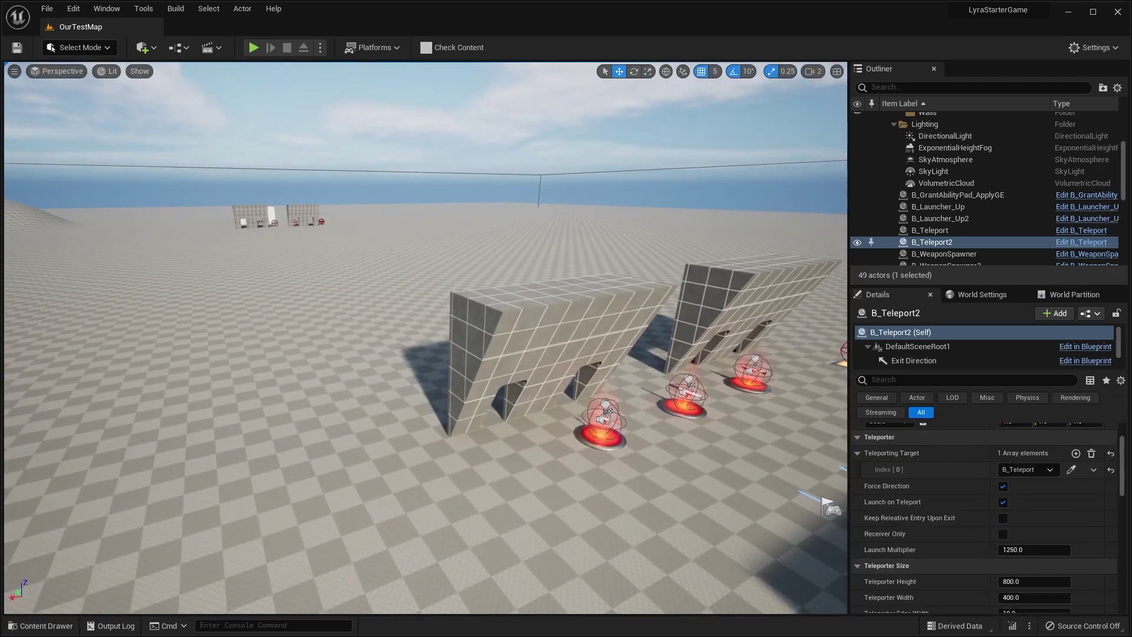
click(964, 300)
click(1010, 348)
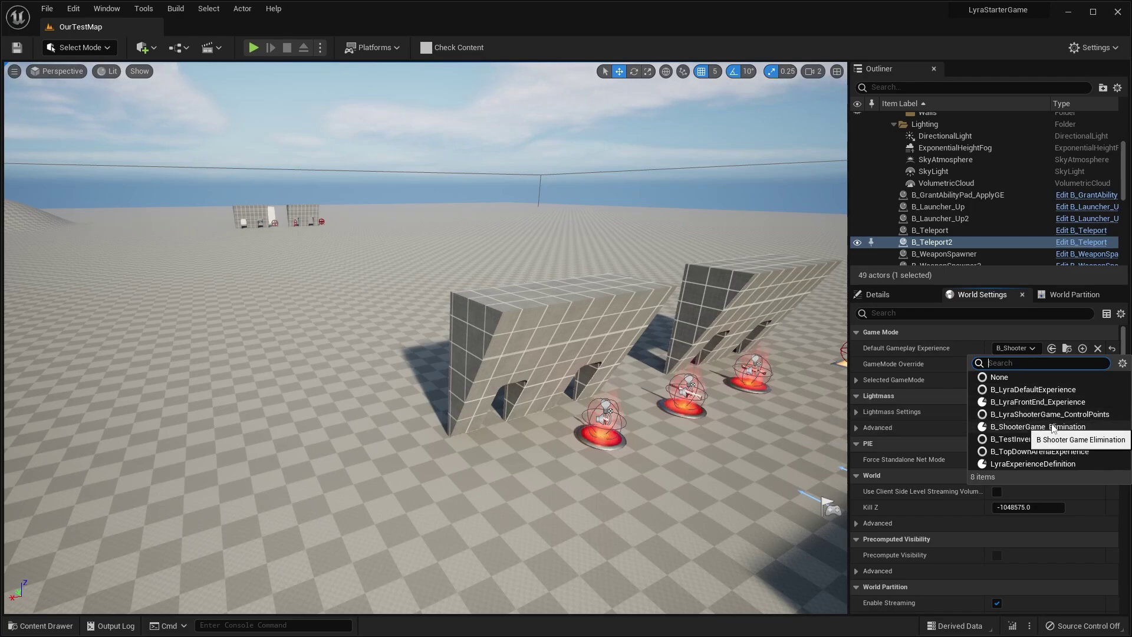
Place a B_ControlPointVolume on the ground beside the walls and set the Default Gameplay Experience to B_LyraShooterGame_ControlPoints.
click(68, 628)
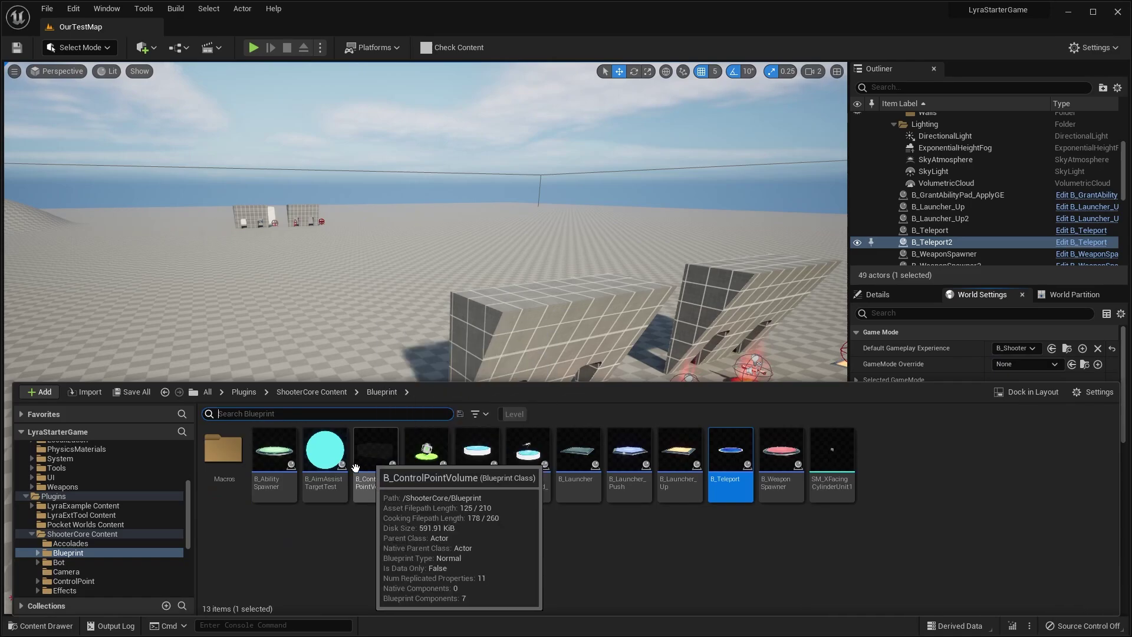
drag(377, 457, 323, 446)
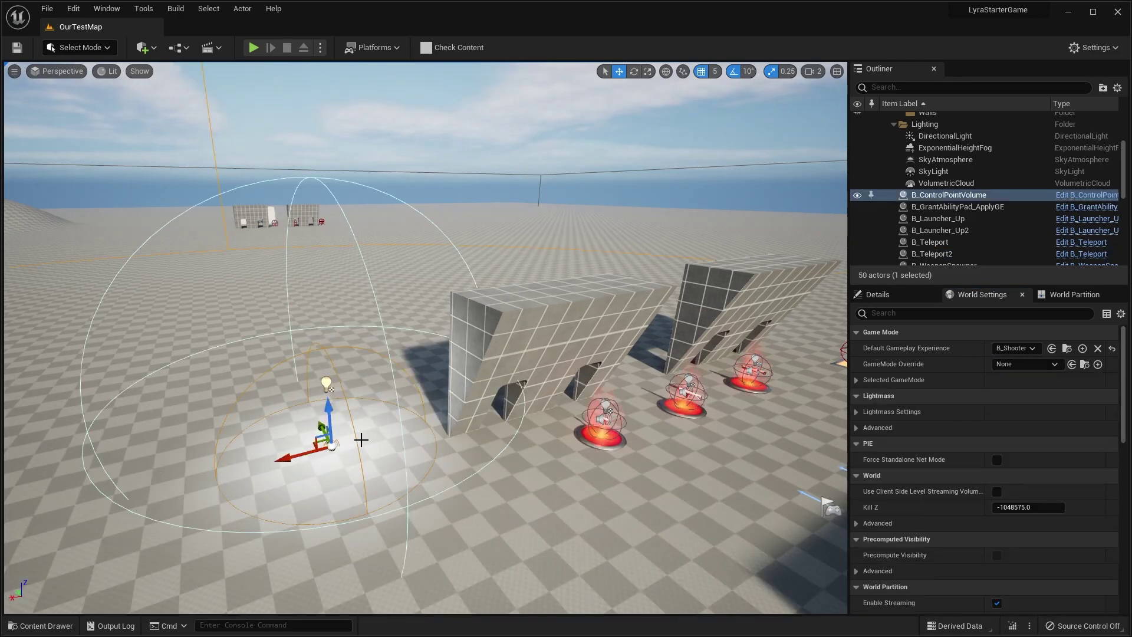
key(f)
key(a)
right_drag(471, 419, 607, 395)
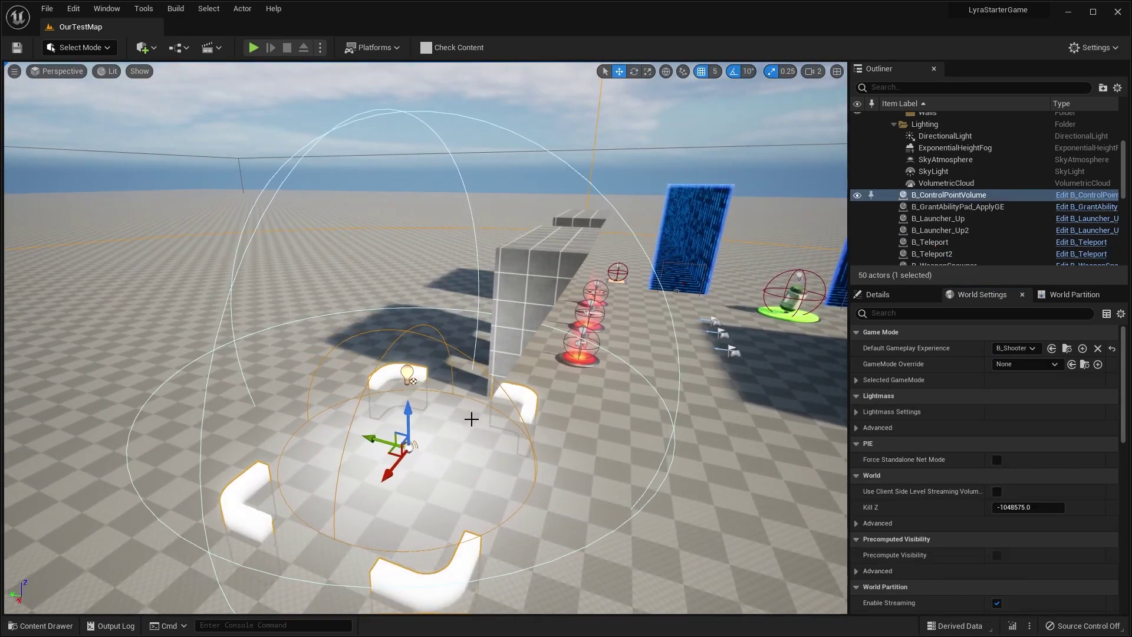
alt+drag(434, 503, 424, 361)
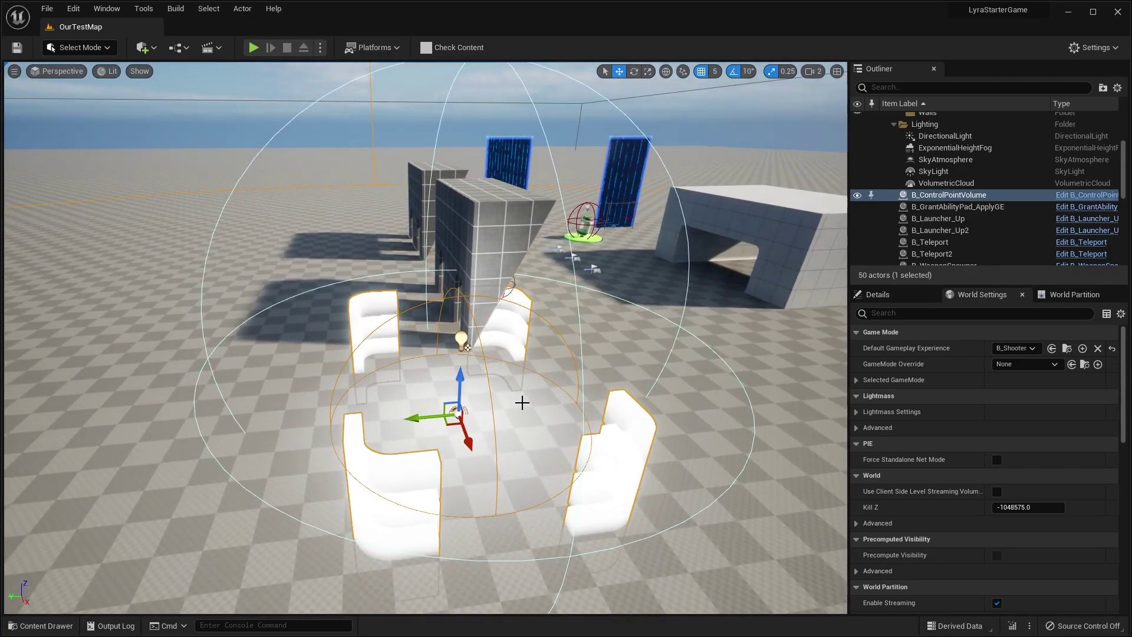
click(1016, 348)
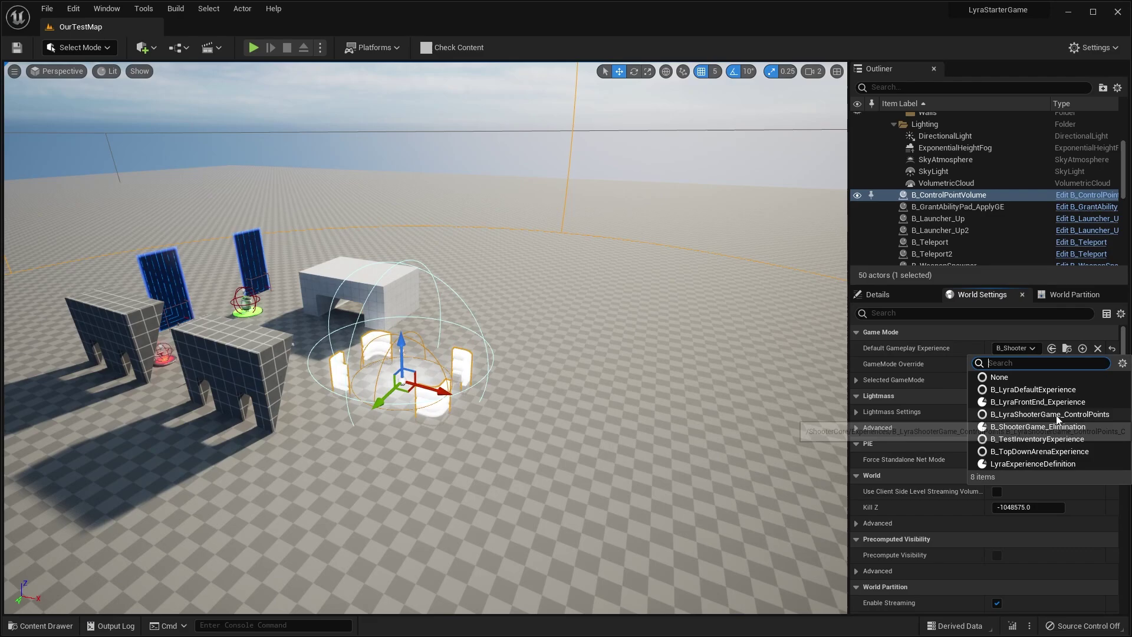
click(1056, 414)
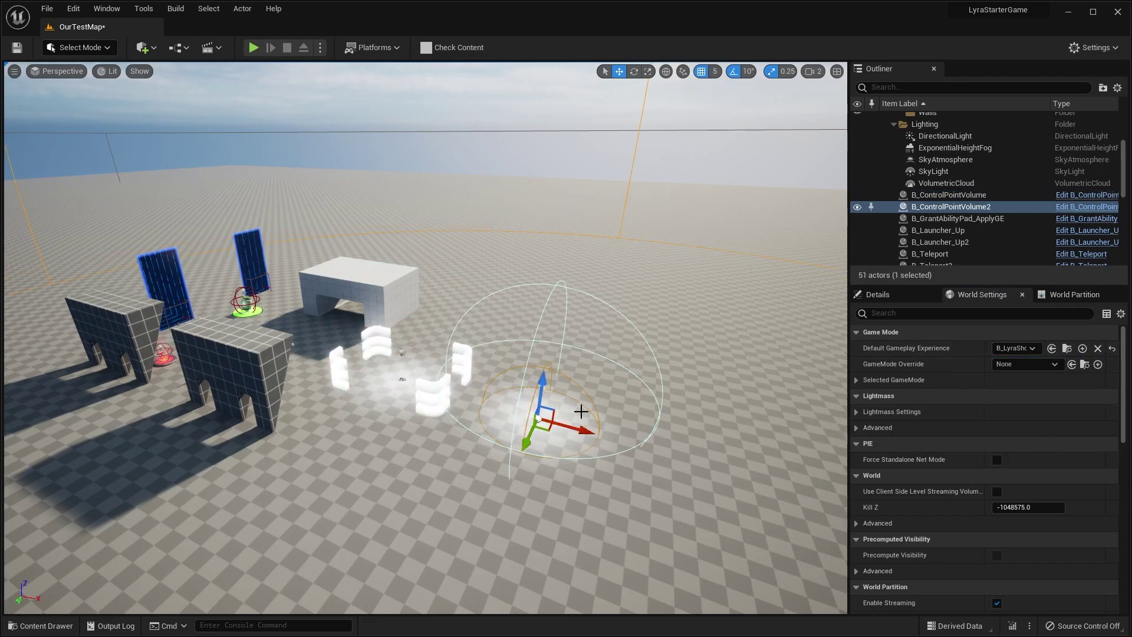
Duplicate the control point volume three times, spacing the copies across the open ground away from the white arch.
alt+drag(581, 411, 456, 378)
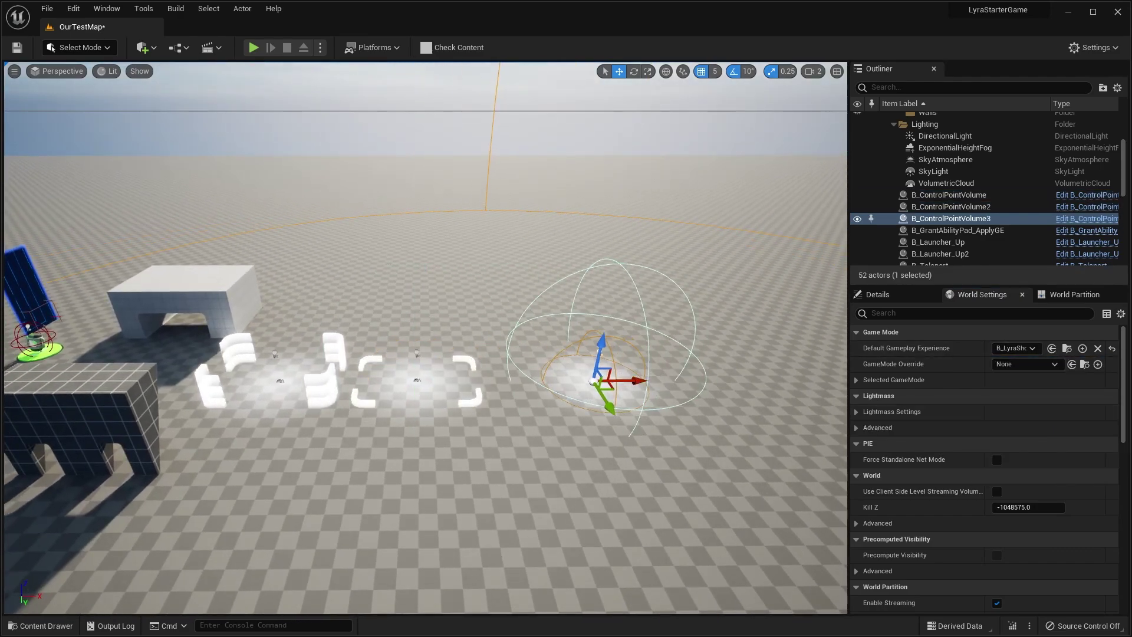
key(a)
right_drag(649, 398, 764, 398)
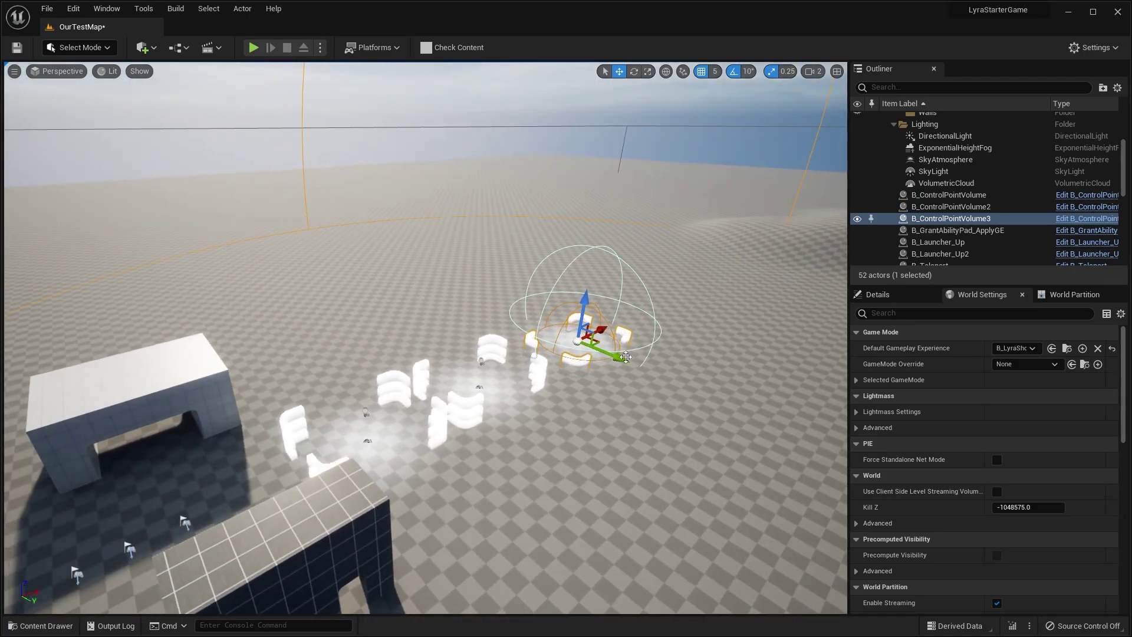
mouse_move(607, 371)
right_down()
mouse_move(543, 371)
mouse_move(628, 371)
right_up()
key(a)
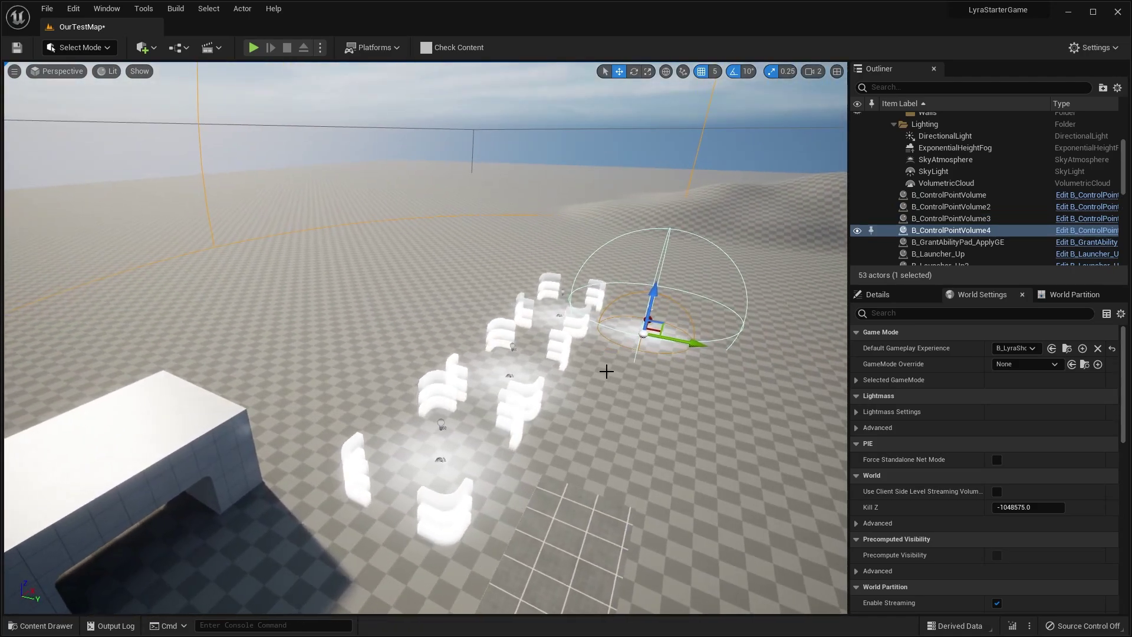
right_drag(420, 530, 466, 530)
key(a)
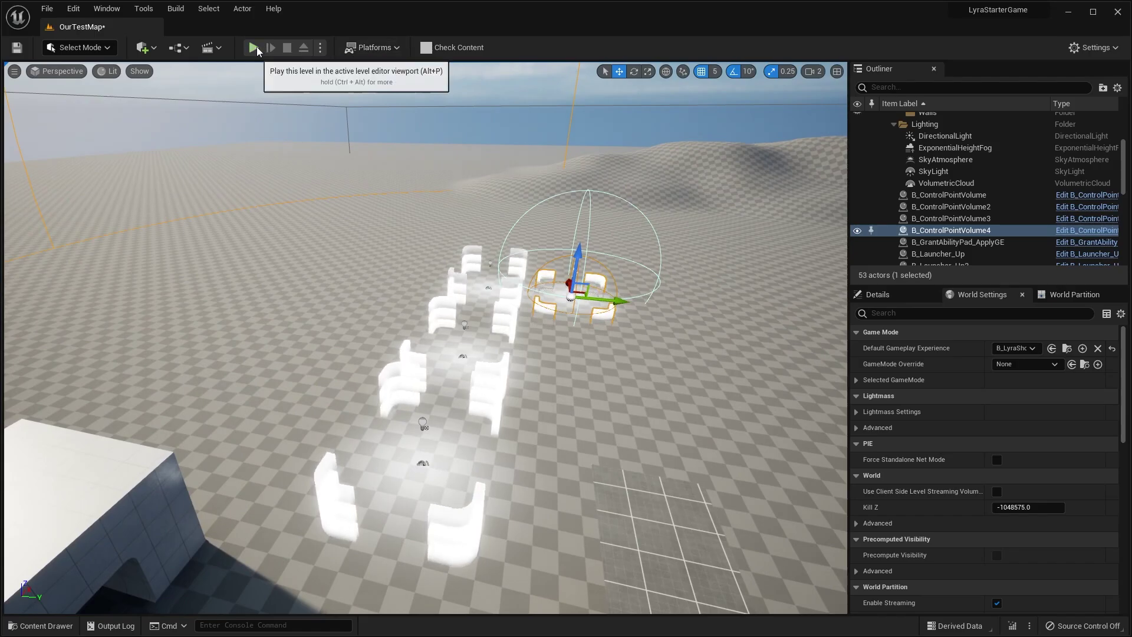
Play-test the control point mode by running toward the control point volumes, and end the play session.
click(255, 48)
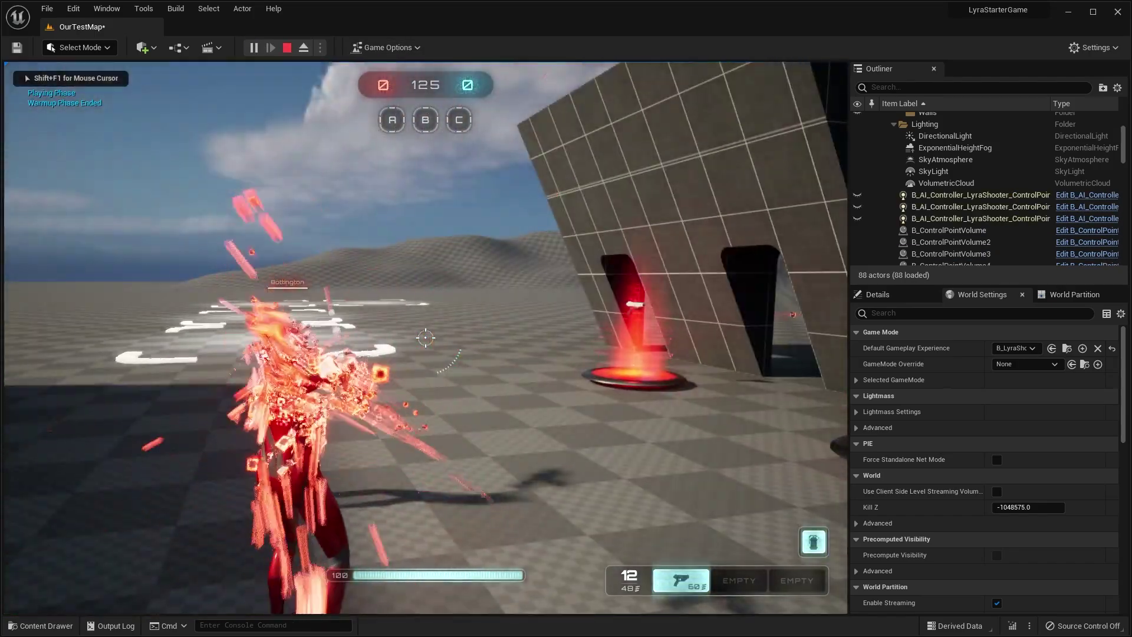
key(w)
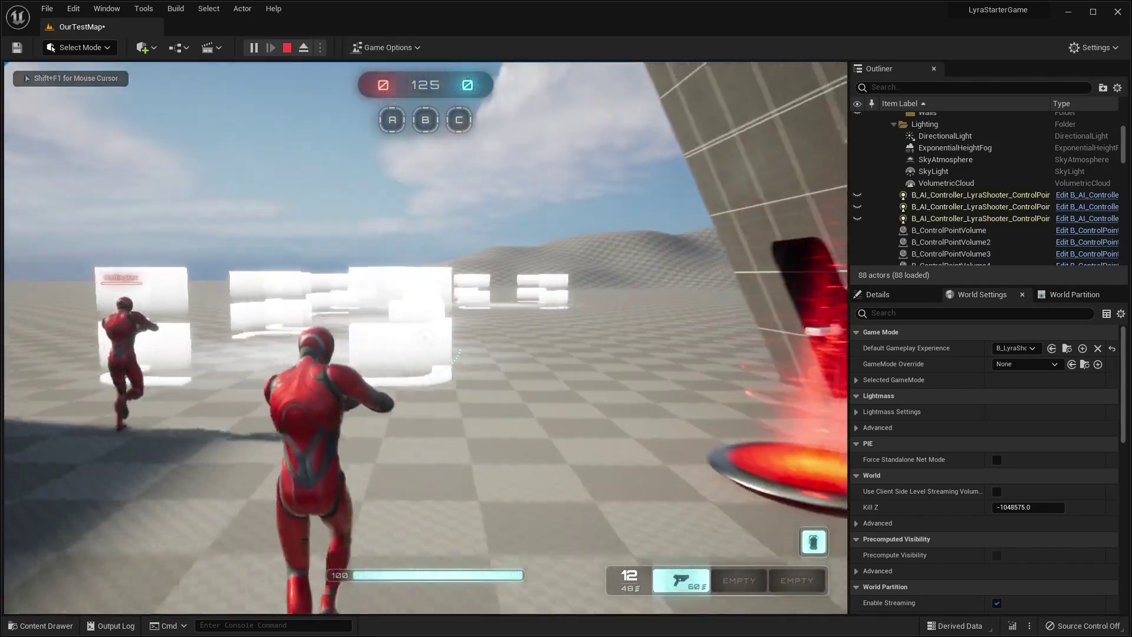
key(Escape)
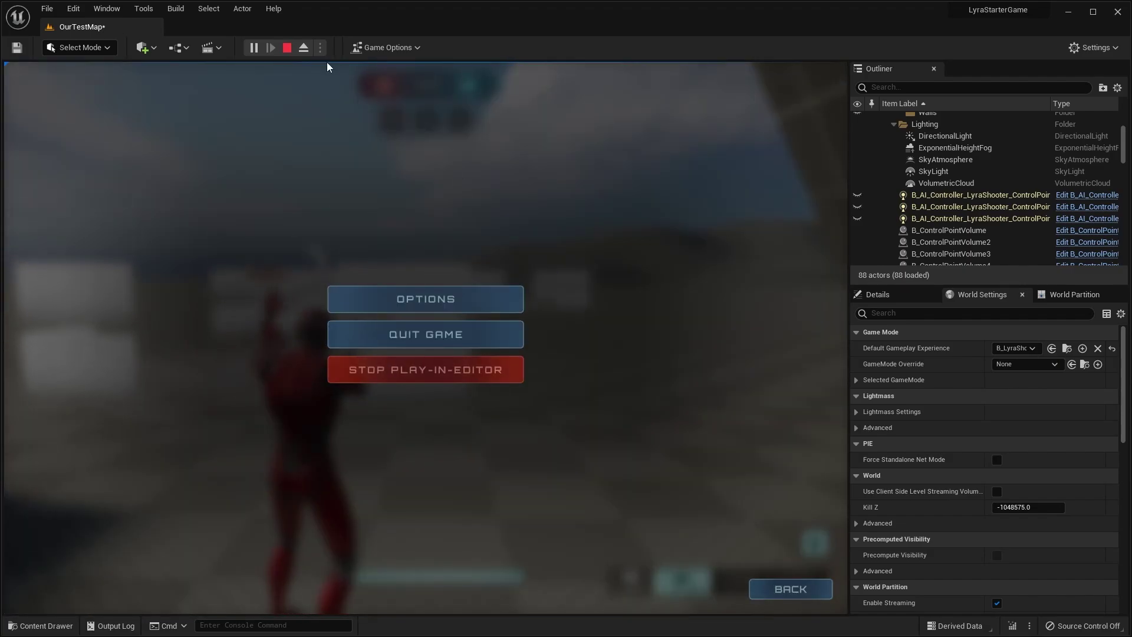
click(287, 48)
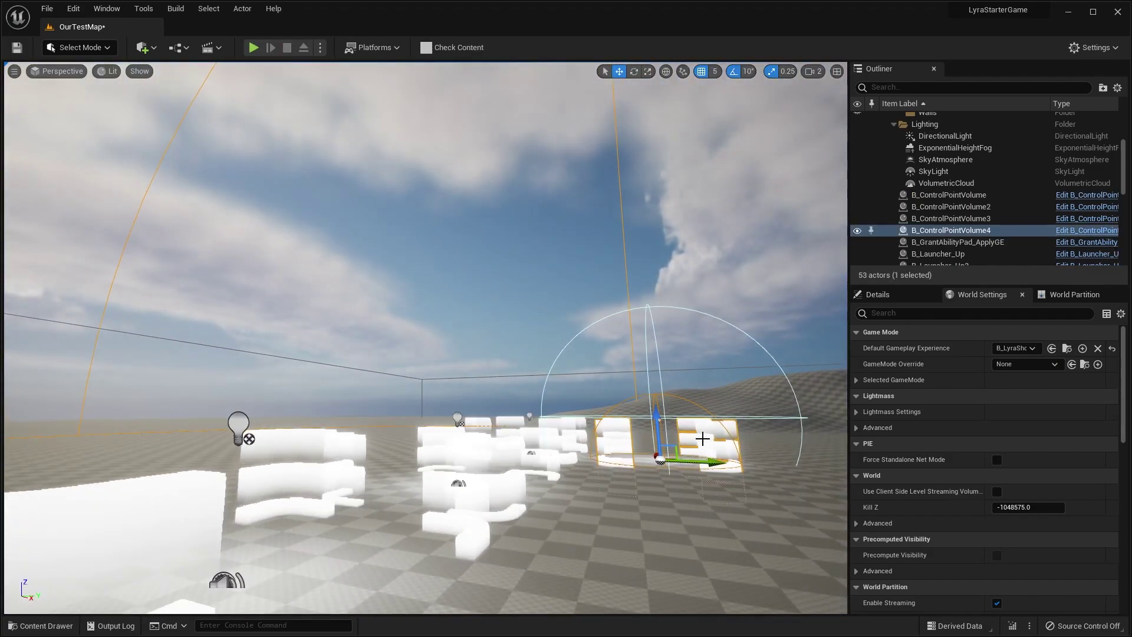
Delete the fourth control point volume, B_ControlPointVolume4.
key(Delete)
right_drag(703, 420, 471, 419)
key(s)
Examine the three remaining control point volumes one by one and their positions relative to the walls, spawners and teleporters.
click(613, 353)
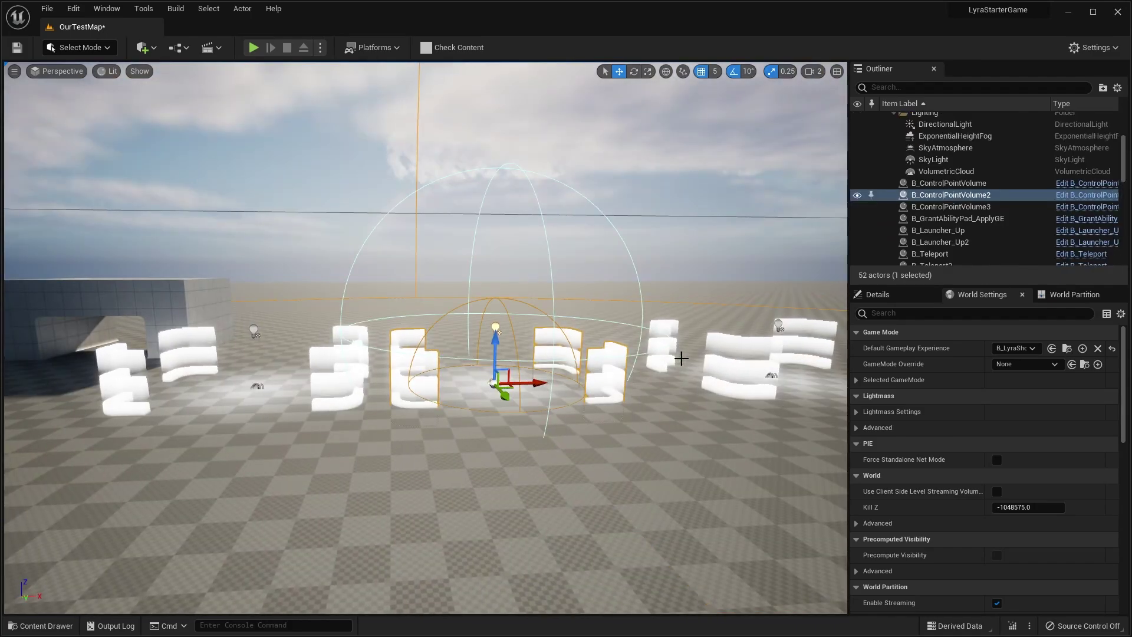
scroll(873, 404, down, 3)
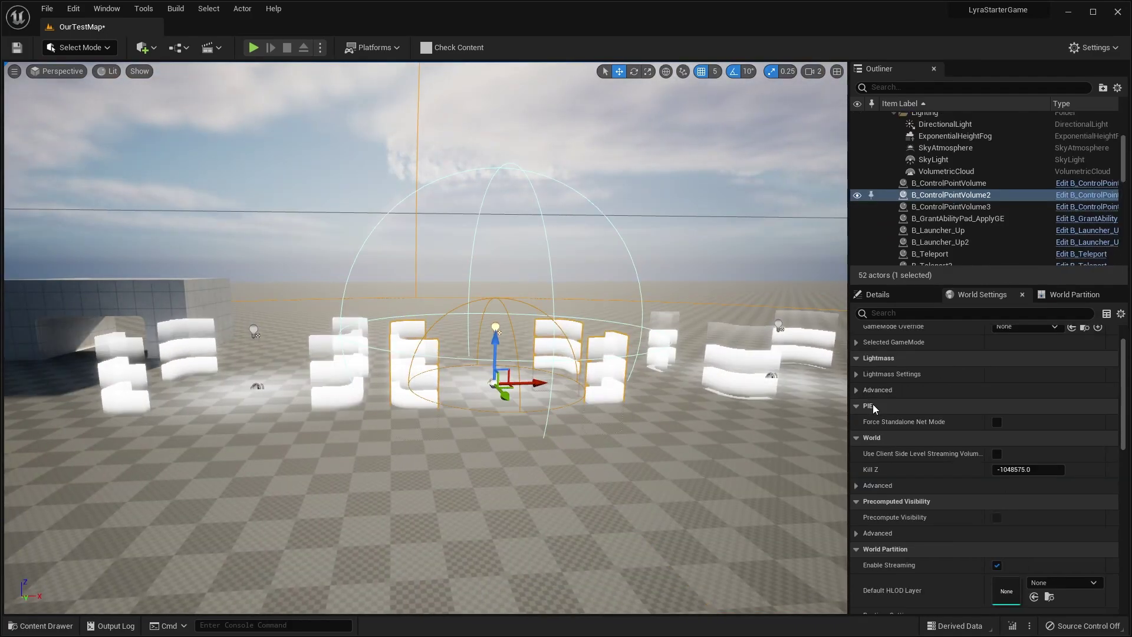
scroll(874, 408, up, 2)
key(w)
mouse_move(322, 364)
right_down()
mouse_move(298, 369)
mouse_move(323, 363)
right_up()
click(341, 359)
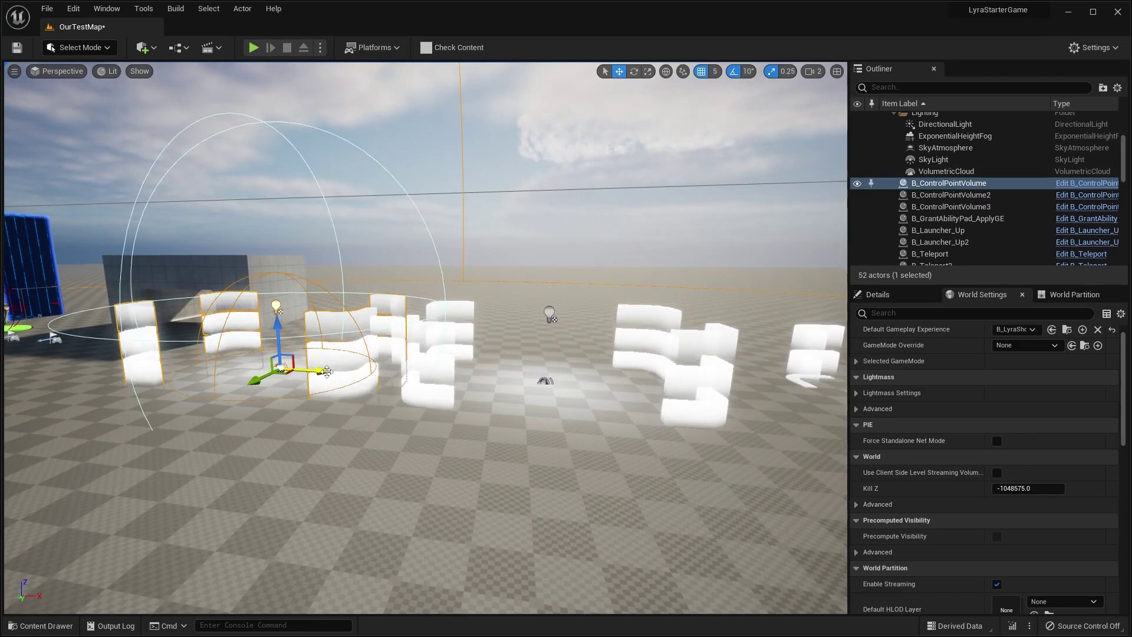
click(440, 364)
click(798, 364)
click(941, 184)
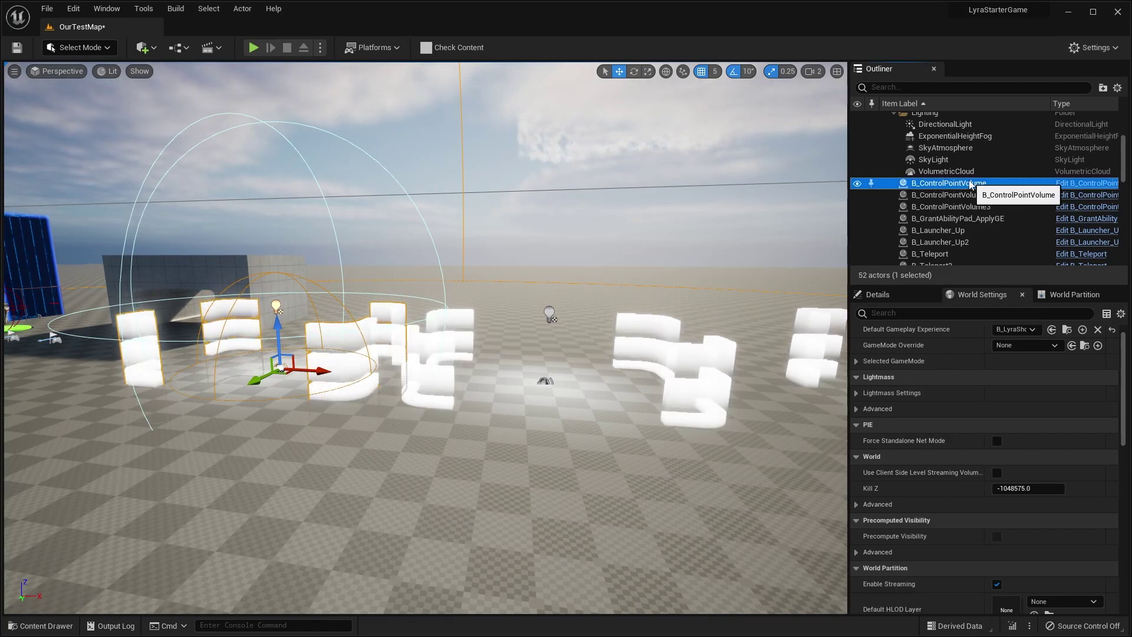
click(944, 196)
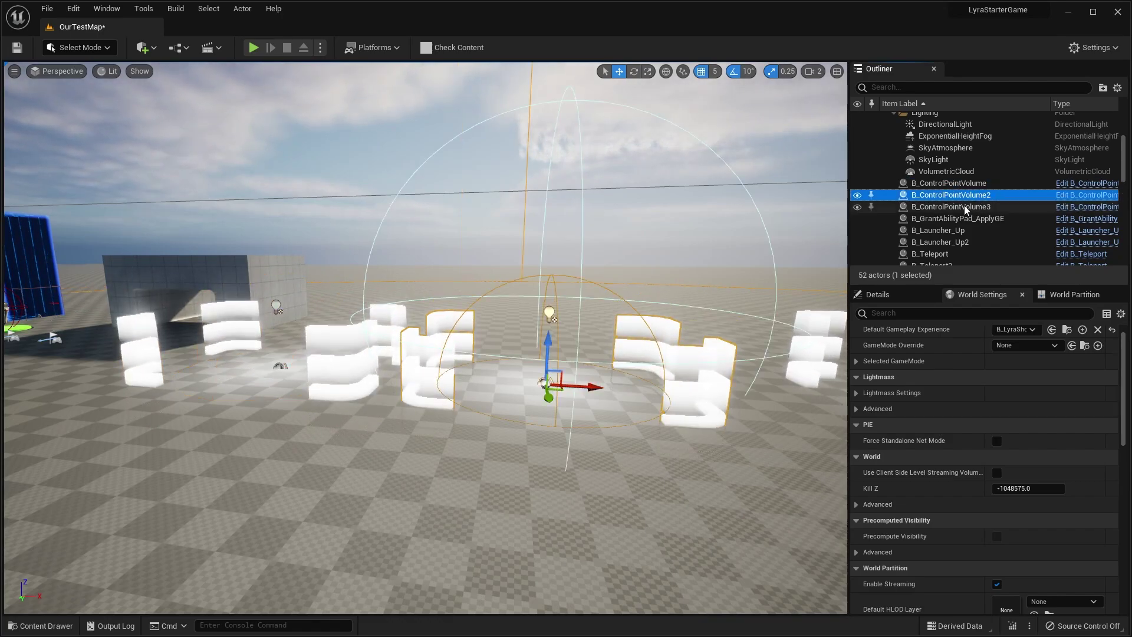
double_click(965, 208)
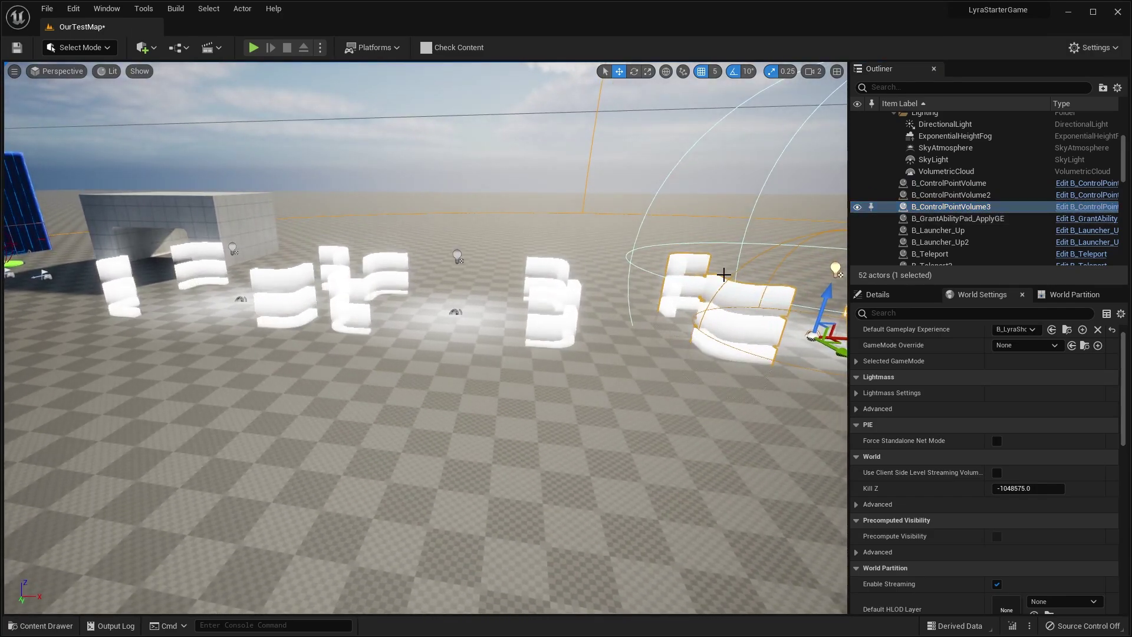
right_drag(724, 275, 432, 317)
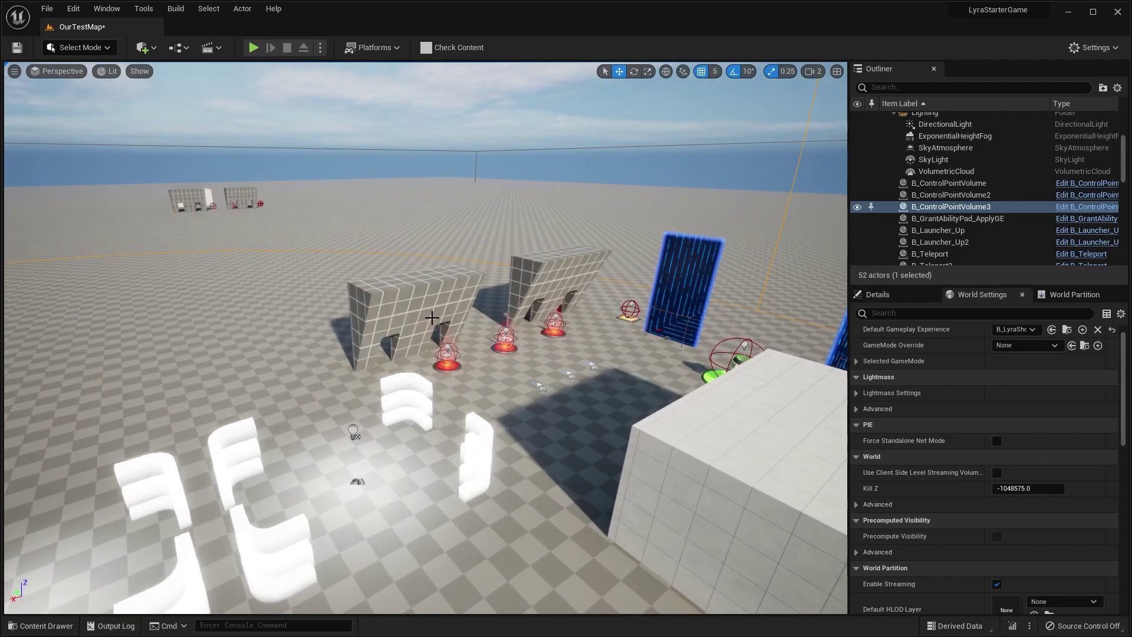
right_drag(562, 360, 592, 252)
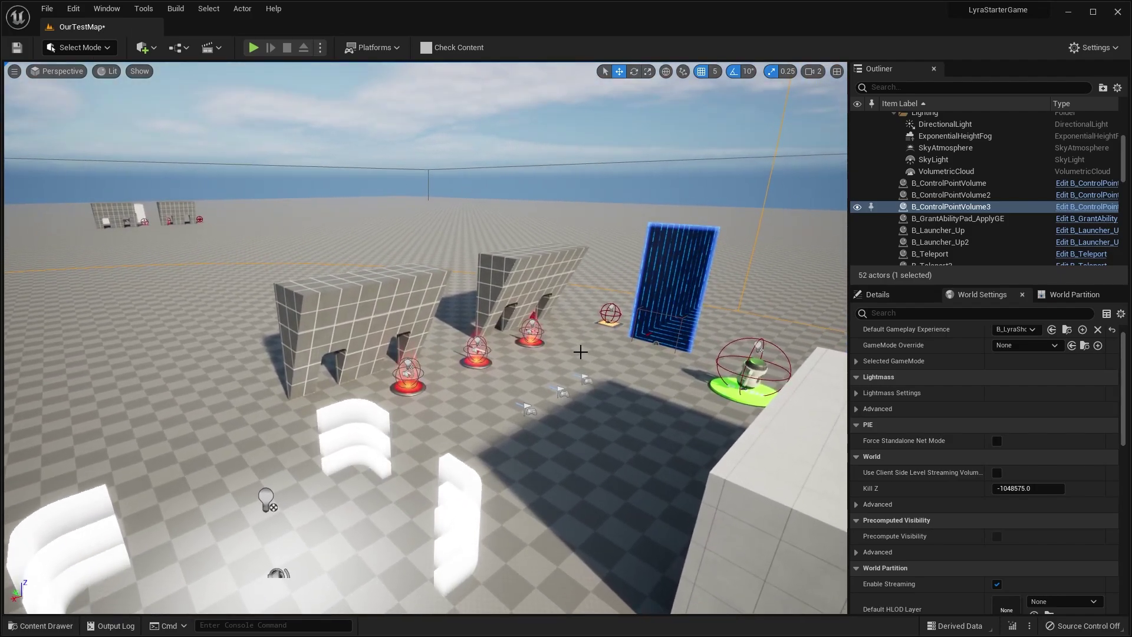
right_drag(580, 352, 640, 356)
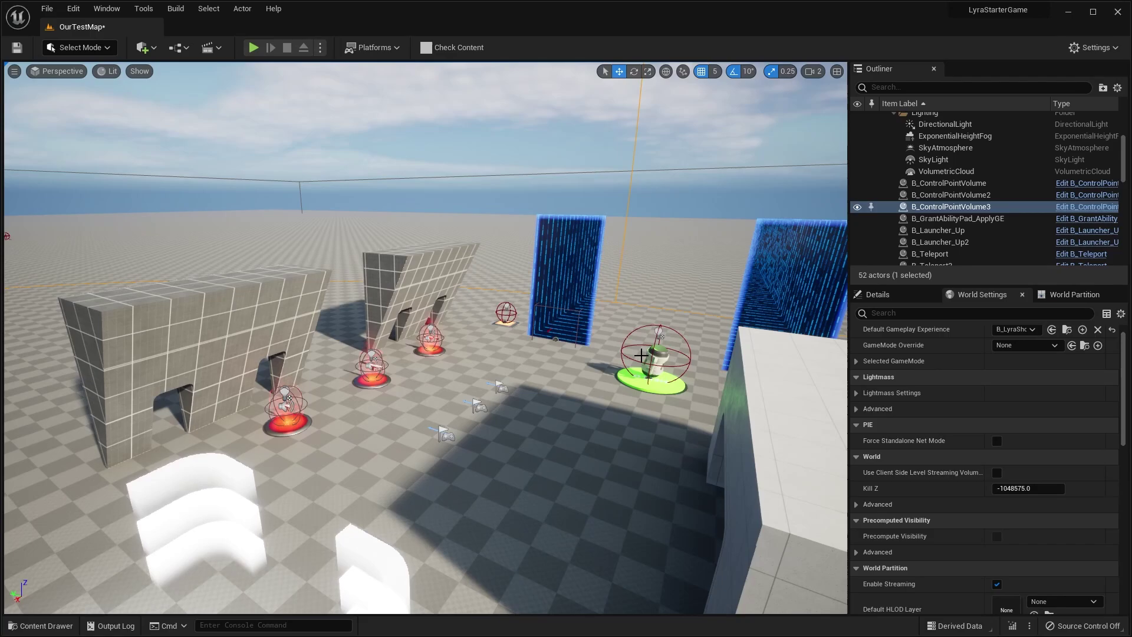
Play the map, exit to the Lyra front end, inspect the Host a Game experience tiles, and quit Lyra.
click(253, 47)
key(Escape)
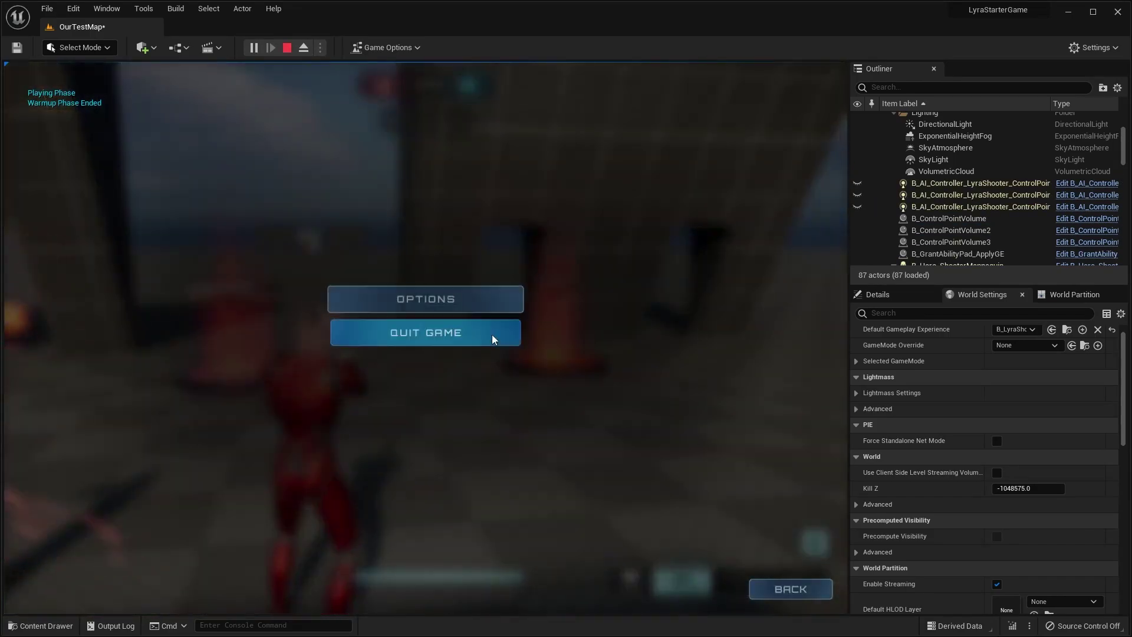
click(412, 341)
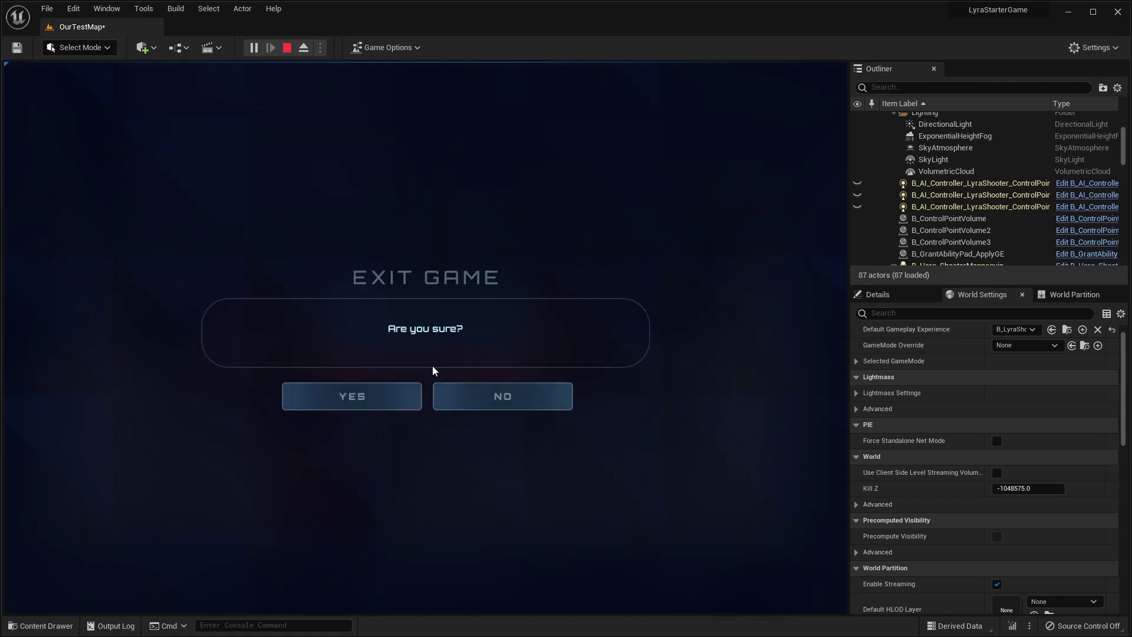
click(392, 394)
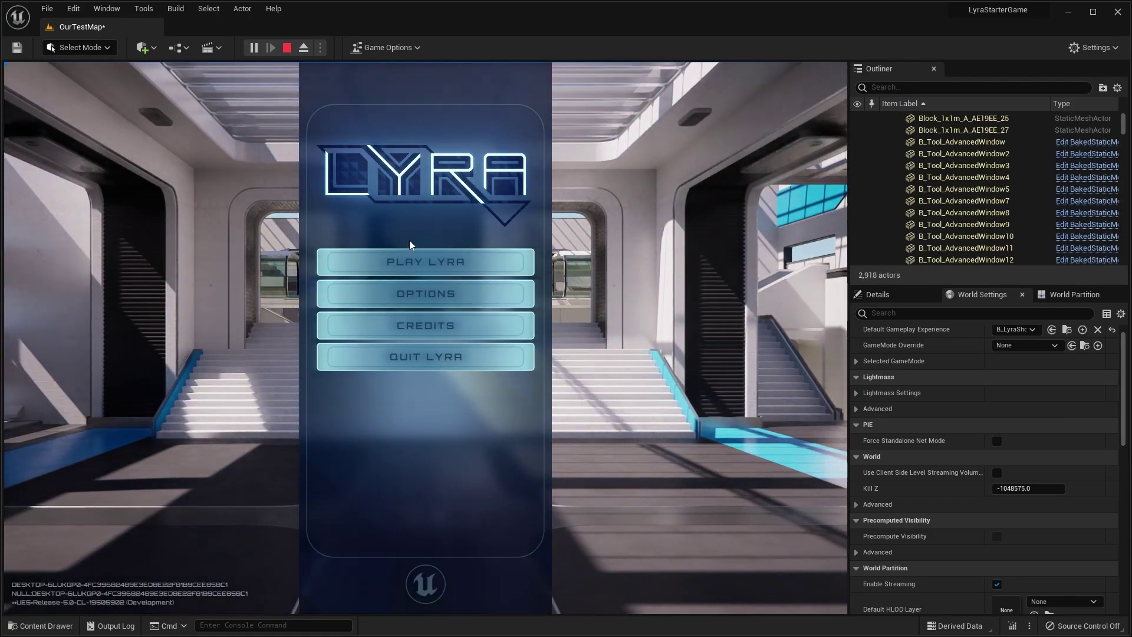
click(440, 270)
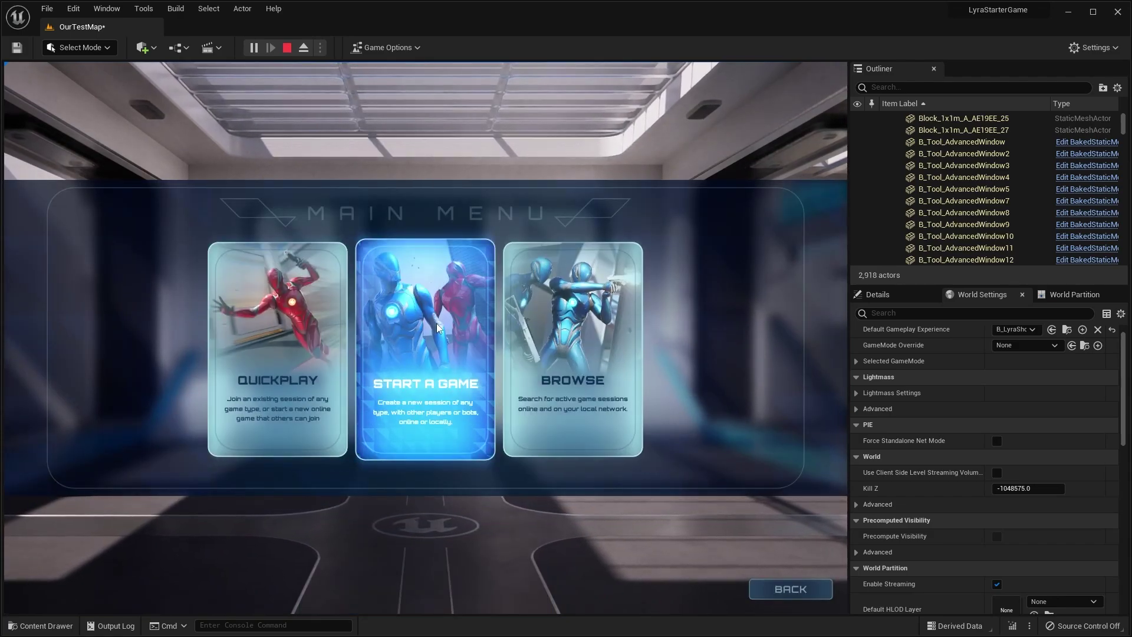
click(443, 328)
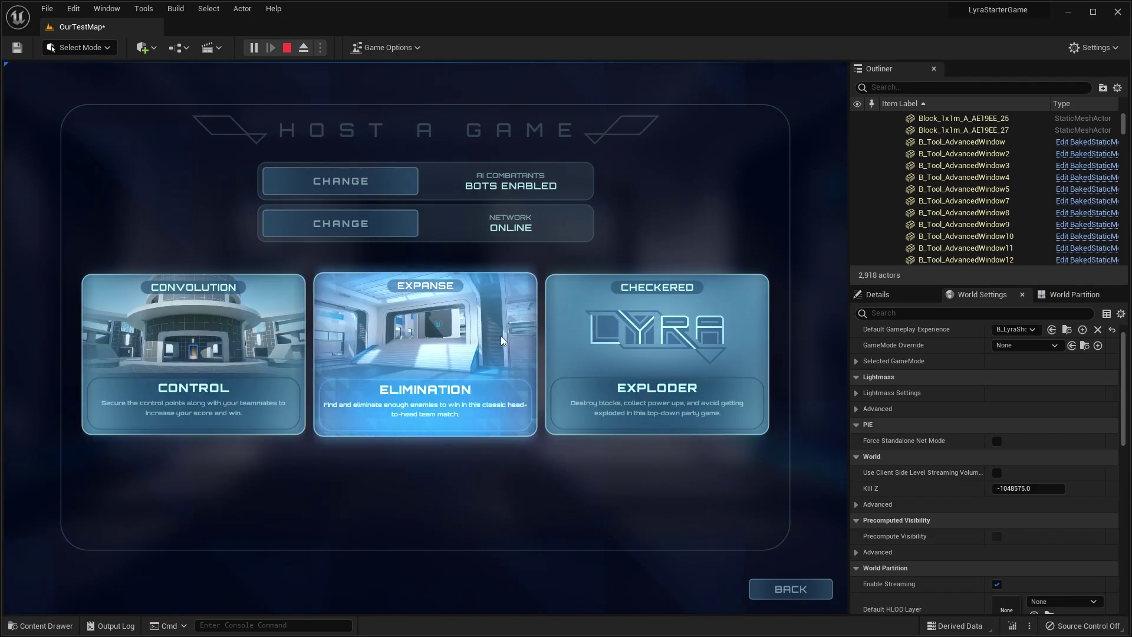
click(796, 583)
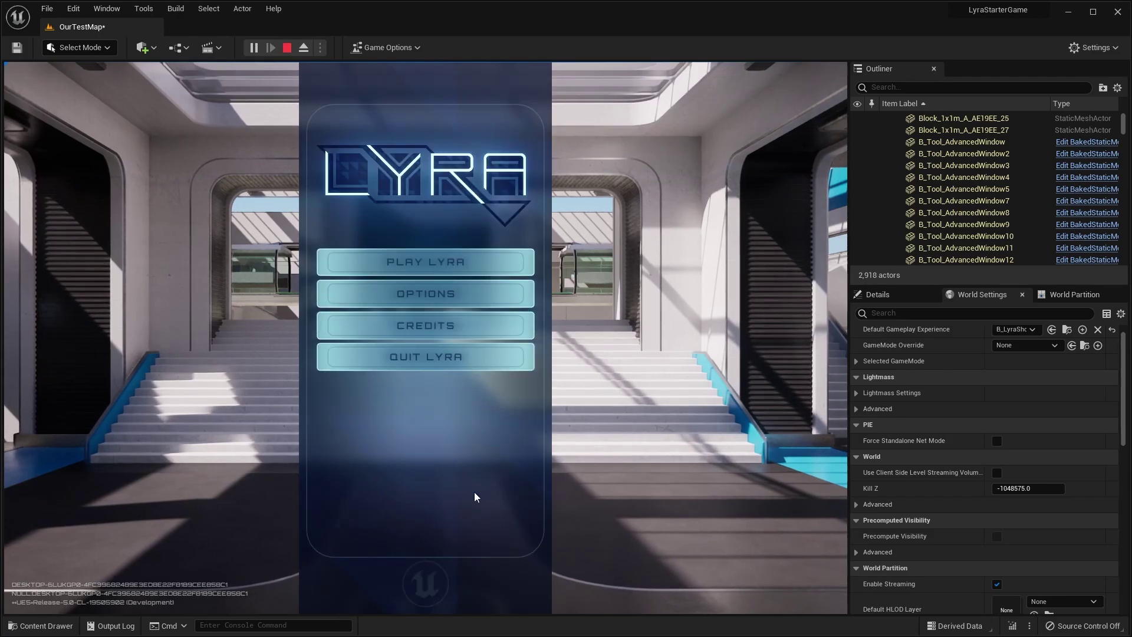
click(450, 367)
Browse the project content to the System/Playlists folder of the ShooterMaps Content plugin.
click(33, 627)
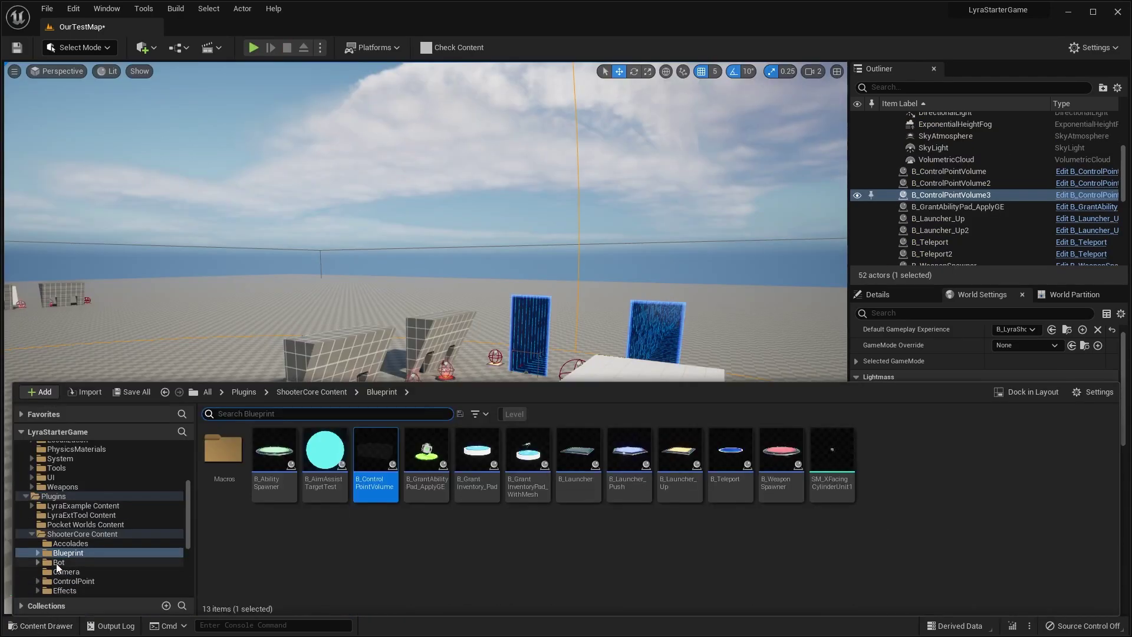
click(81, 498)
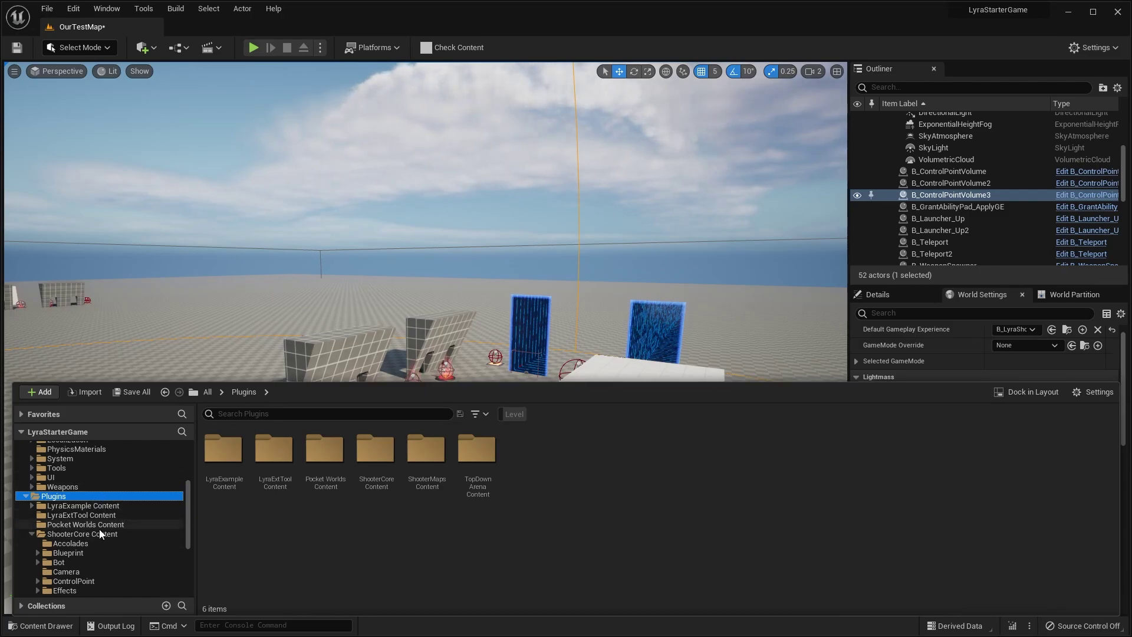
double_click(83, 533)
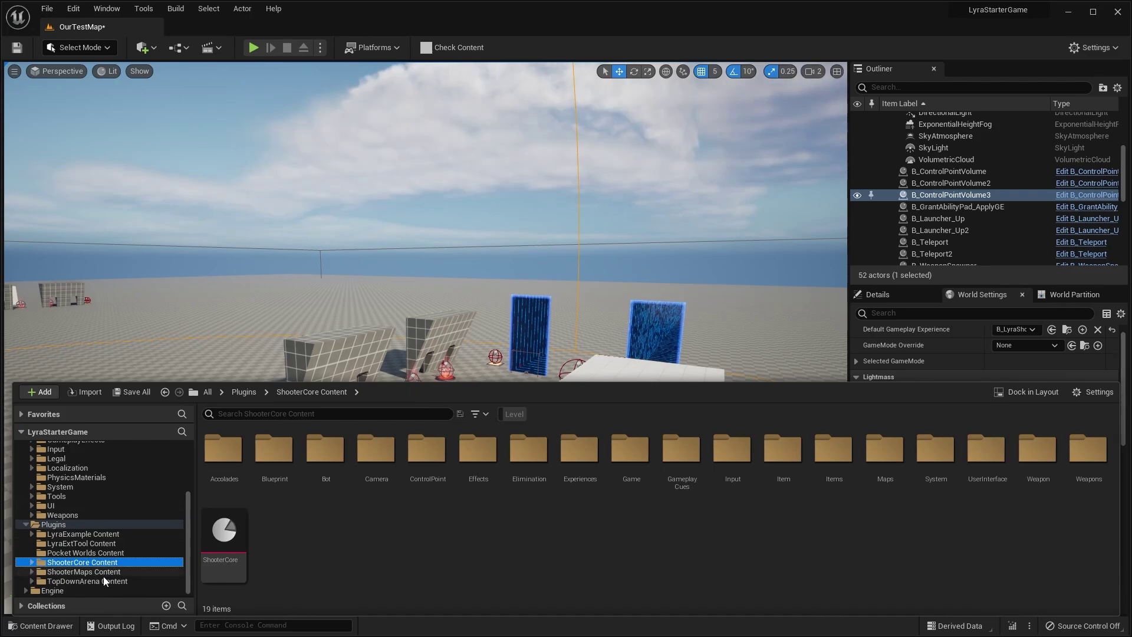
click(105, 572)
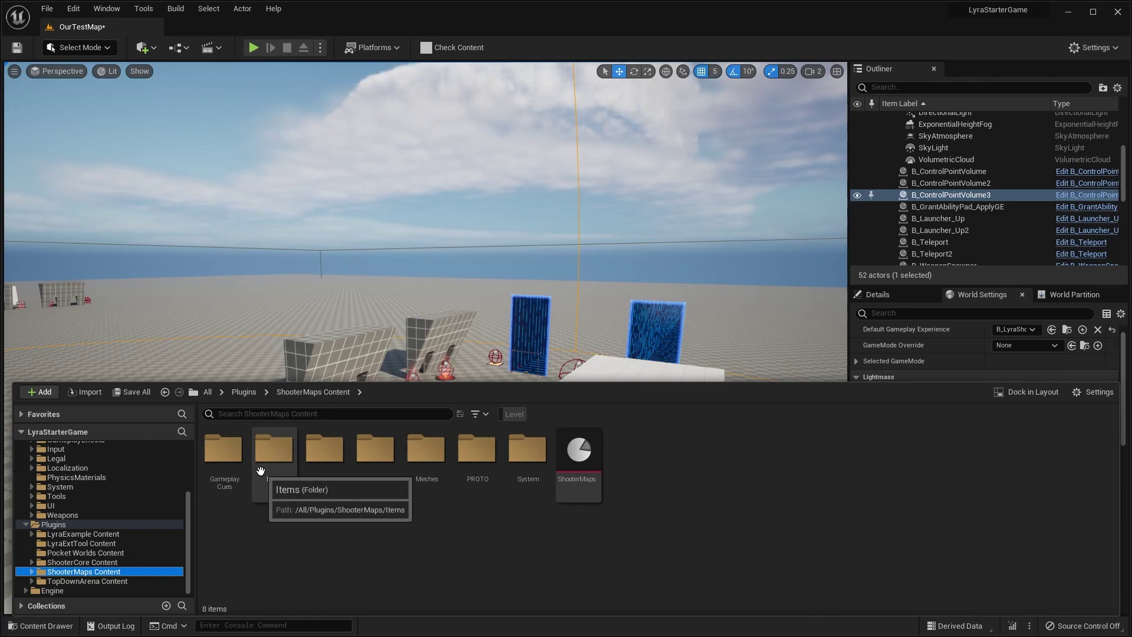
double_click(526, 463)
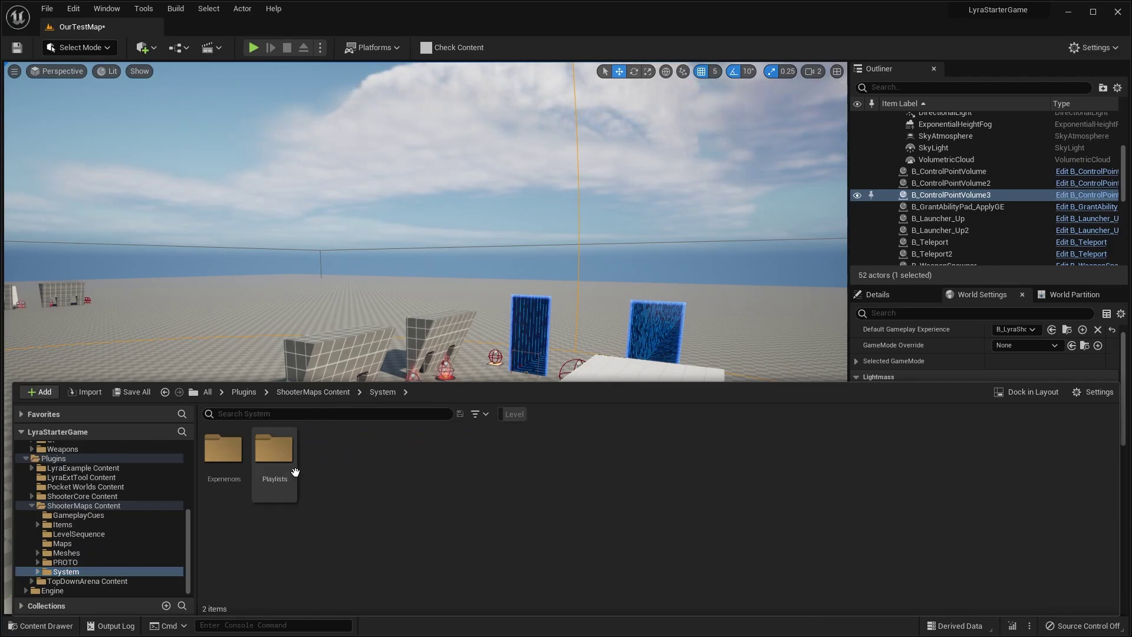
double_click(272, 464)
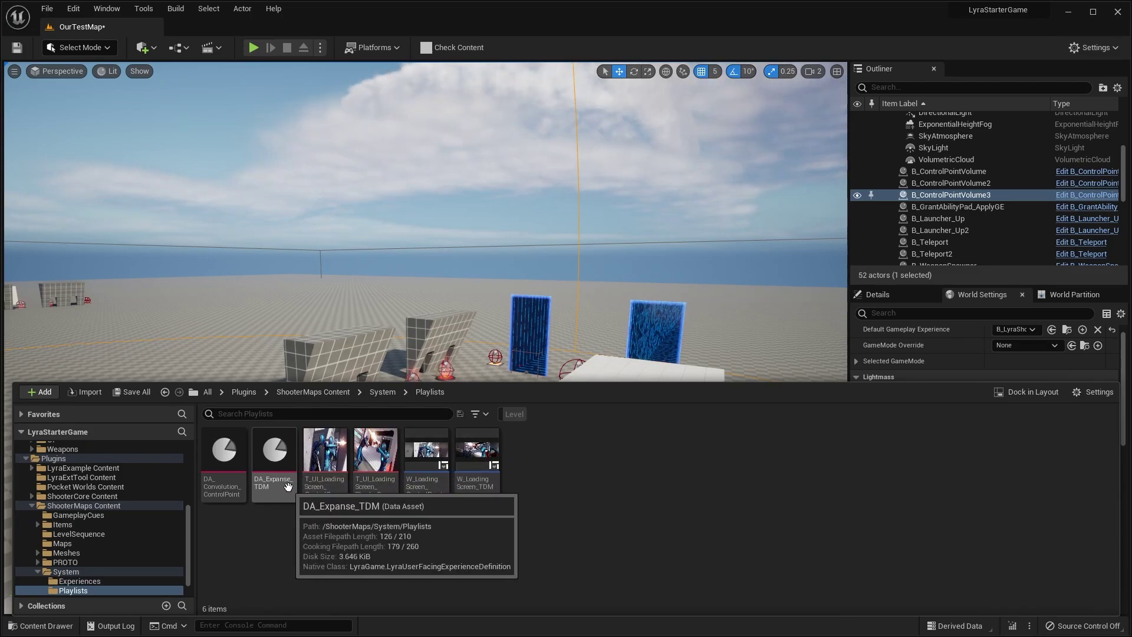
Open the DA_Expanse_TDM data asset docked beside the map and review its experience and tile settings.
click(285, 484)
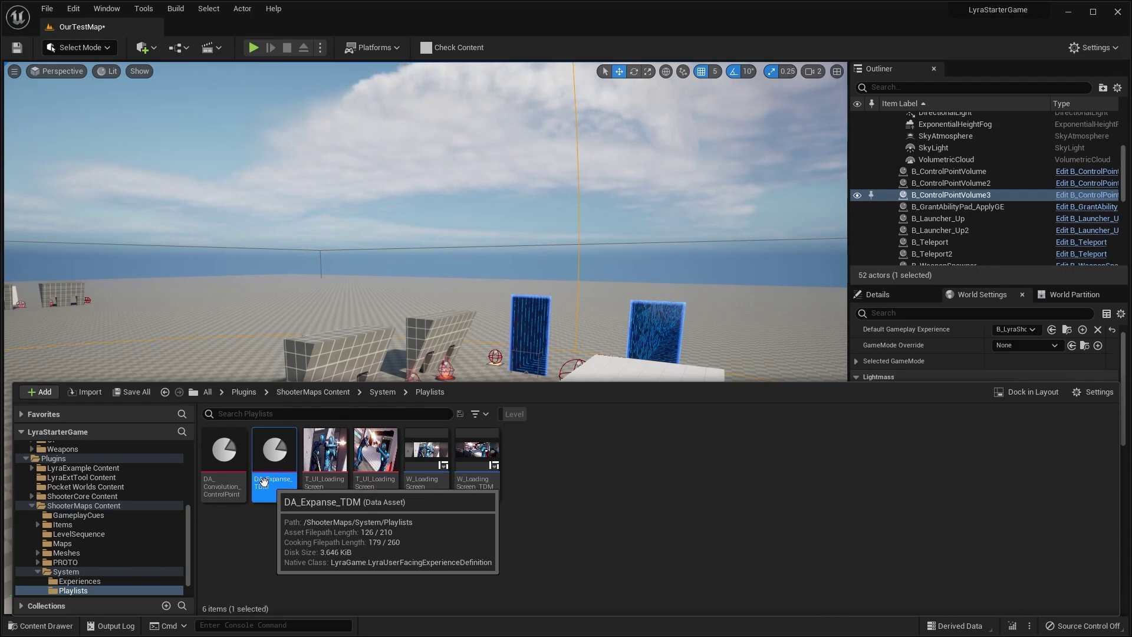
click(227, 485)
double_click(274, 451)
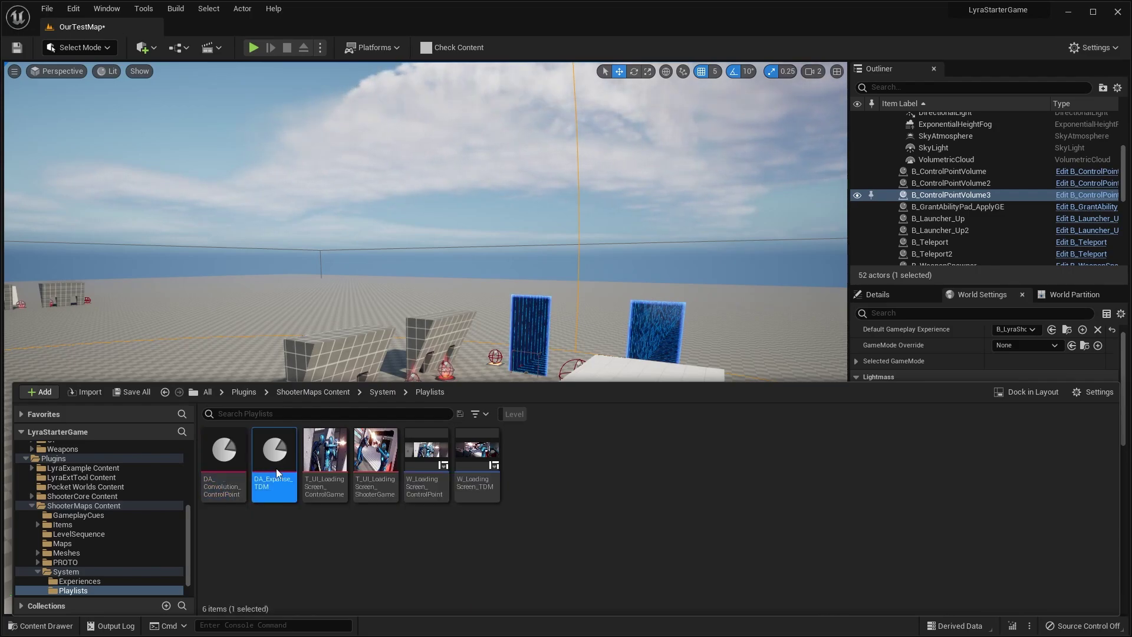
drag(423, 171, 356, 43)
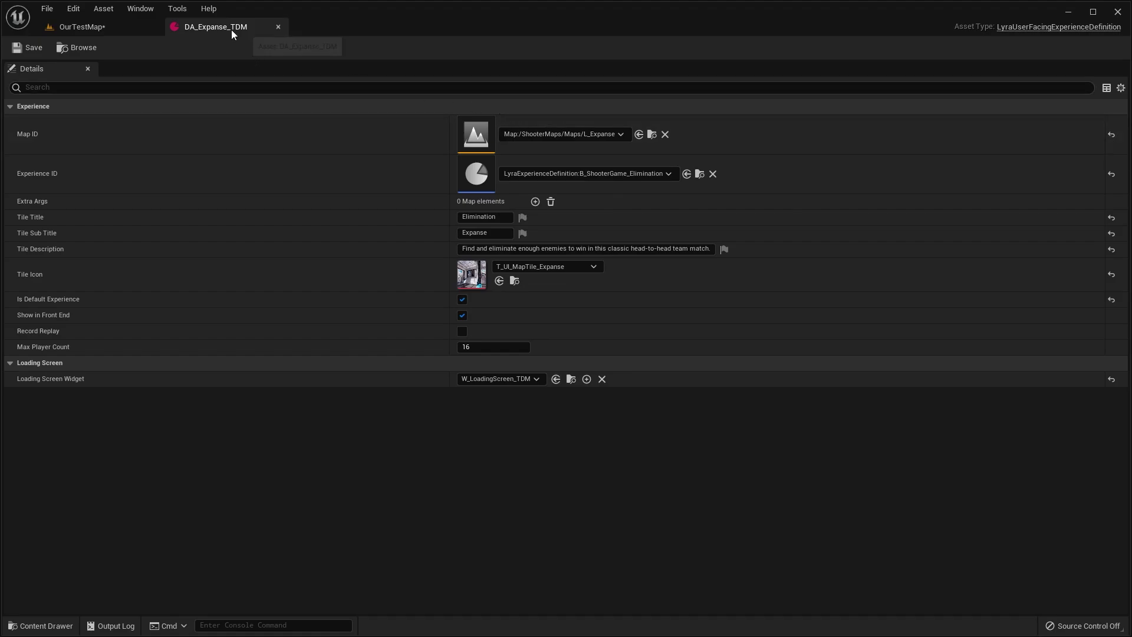
Duplicate the DA_Expanse_TDM data asset as DA_OurTestMap and open the copy.
click(72, 31)
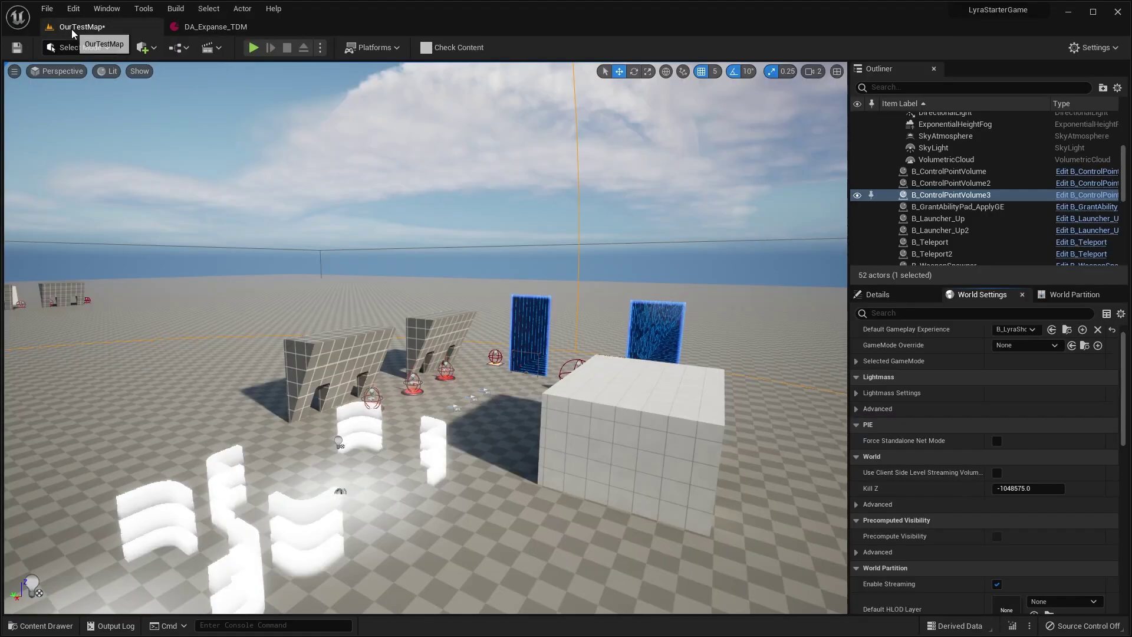
click(40, 625)
right_click(284, 472)
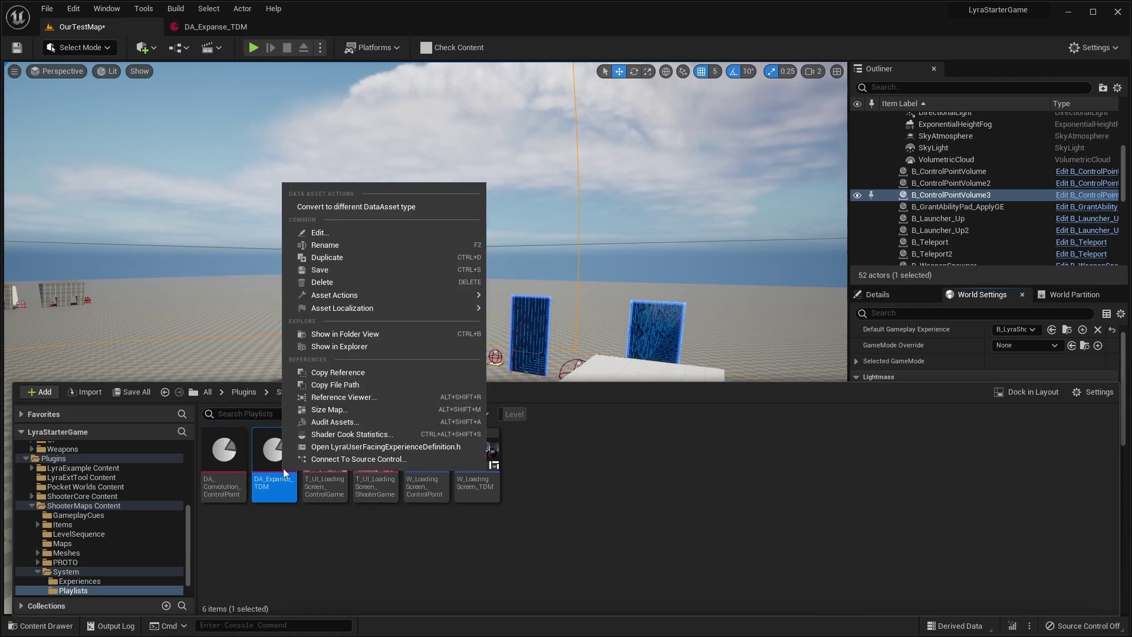
click(328, 257)
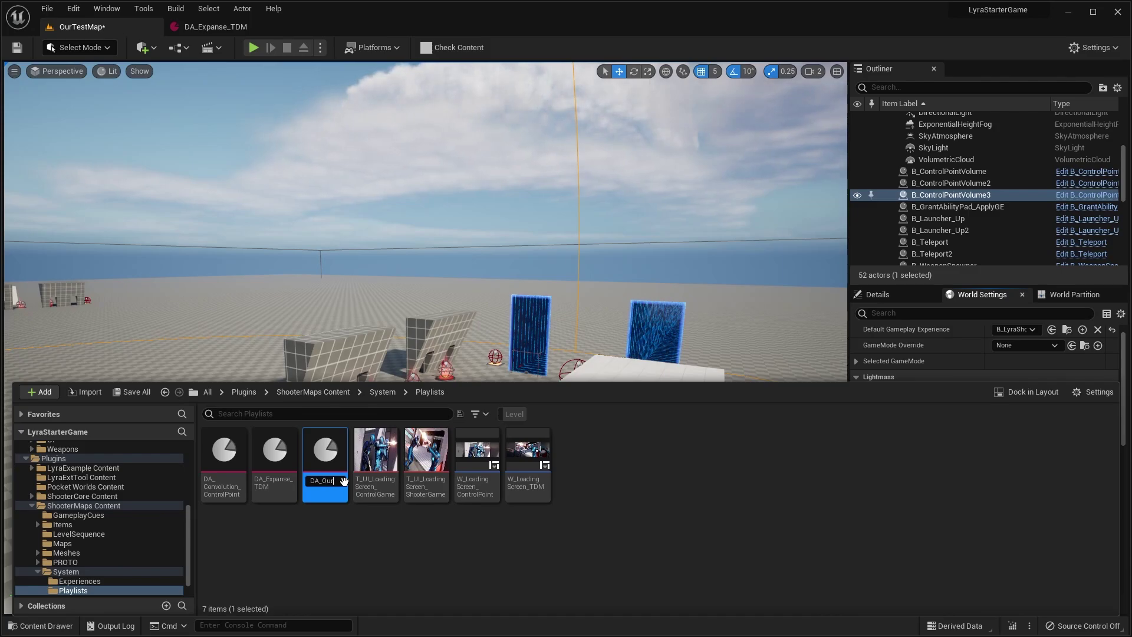
double_click(344, 481)
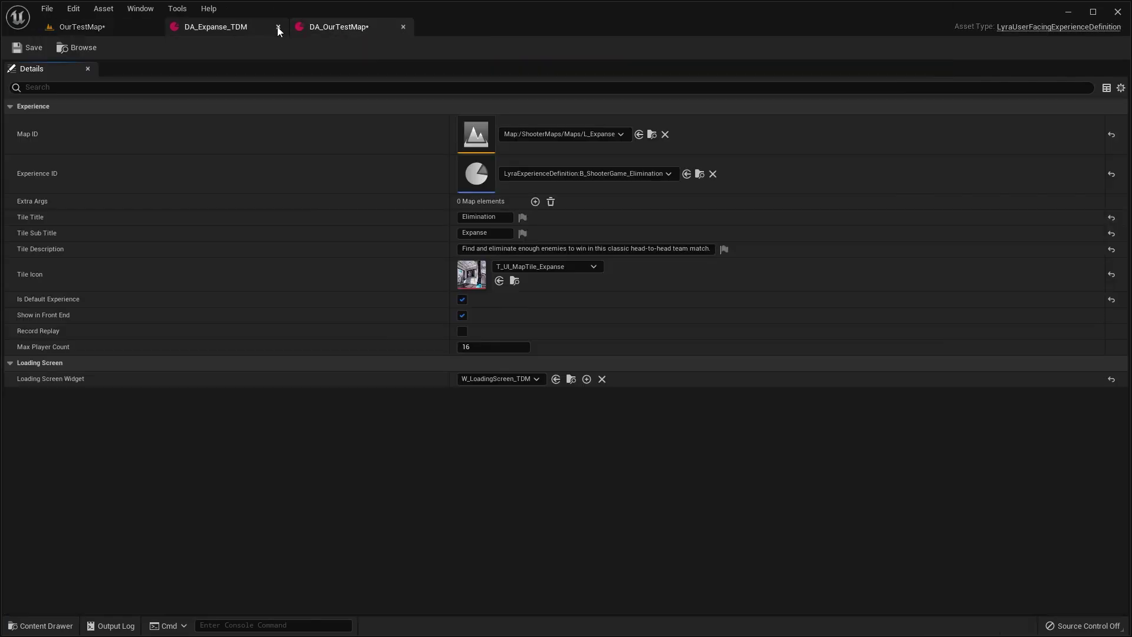
Set the Map ID of DA_OurTestMap to OurTestMap and its Experience ID to B_LyraShooterGame_ControlPoints.
click(549, 134)
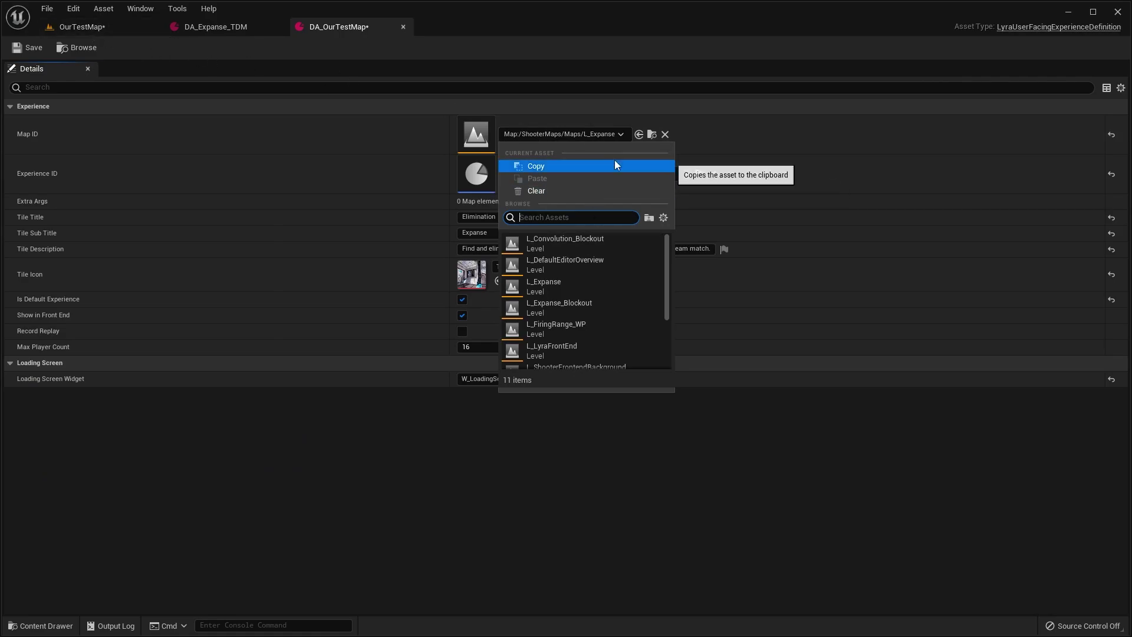
text(our)
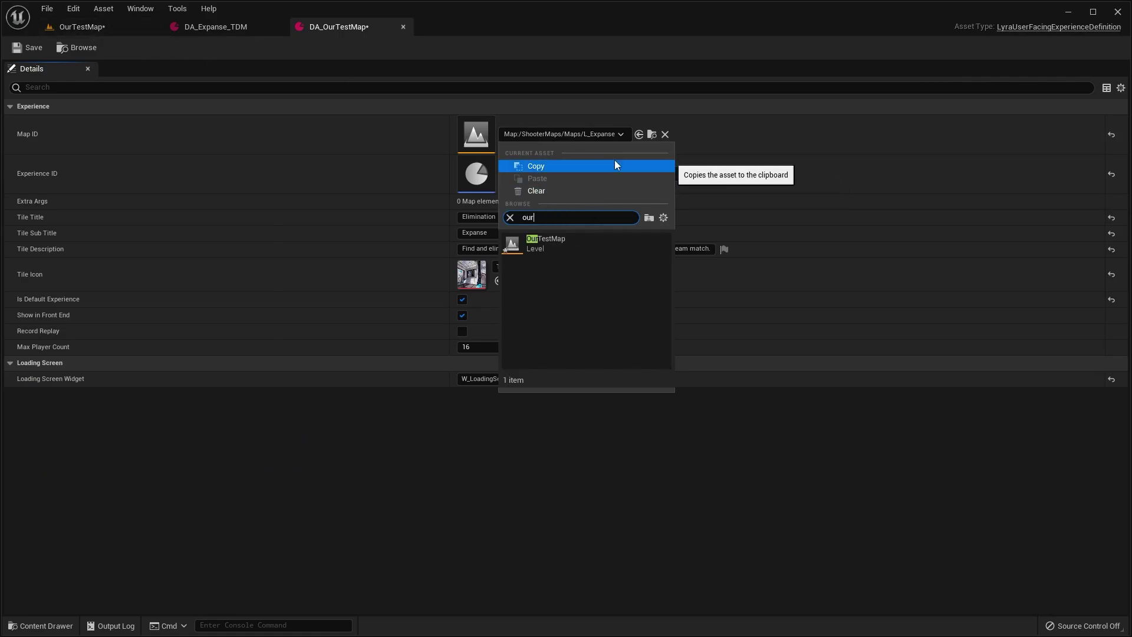
click(567, 241)
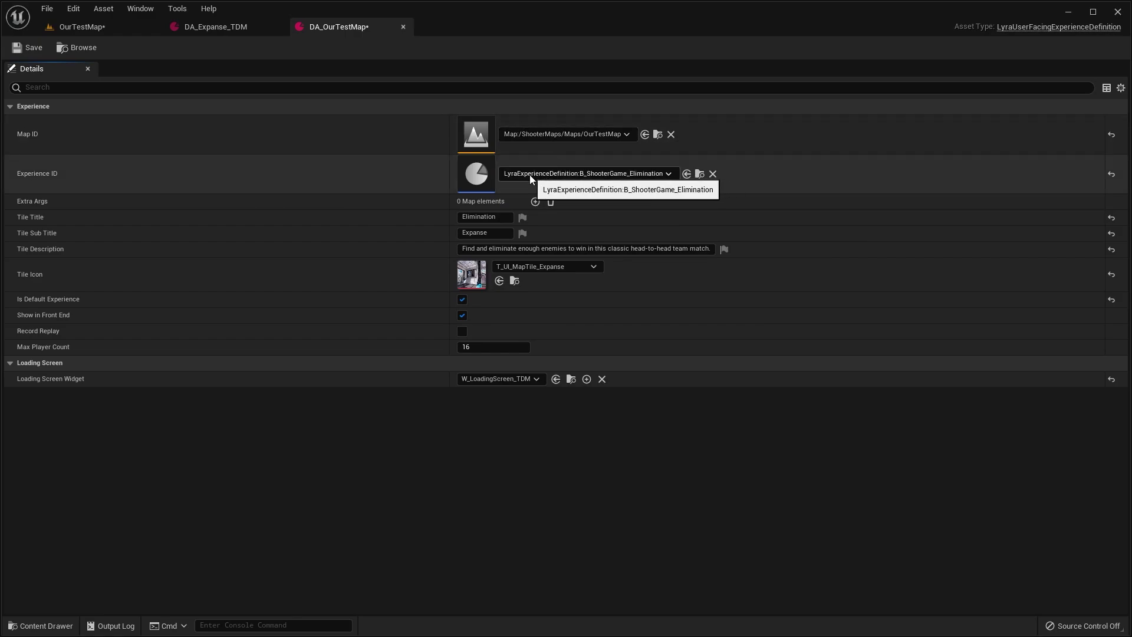
click(530, 175)
click(596, 325)
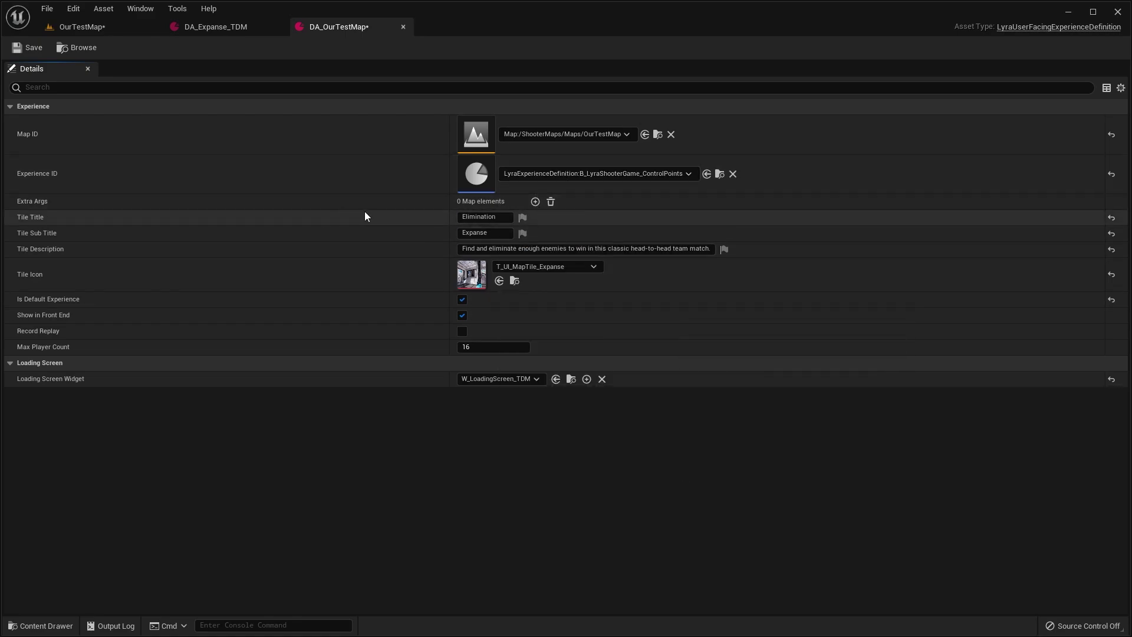
Set the Tile Title of DA_OurTestMap to "Control Points".
click(484, 217)
click(505, 217)
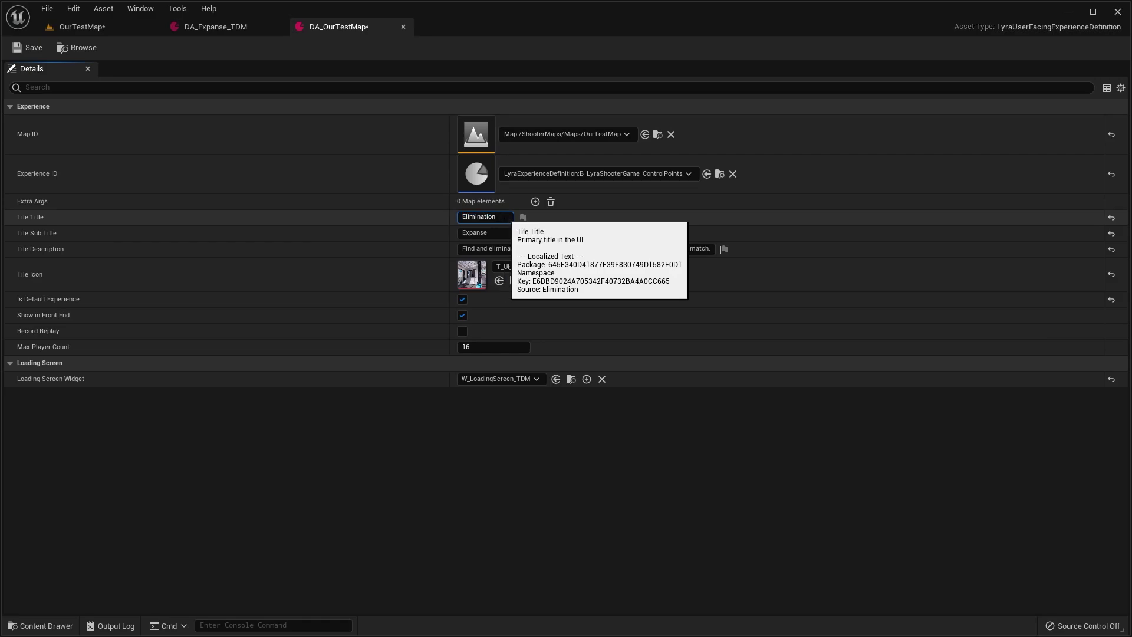
key(ctrl+a)
text(Control )
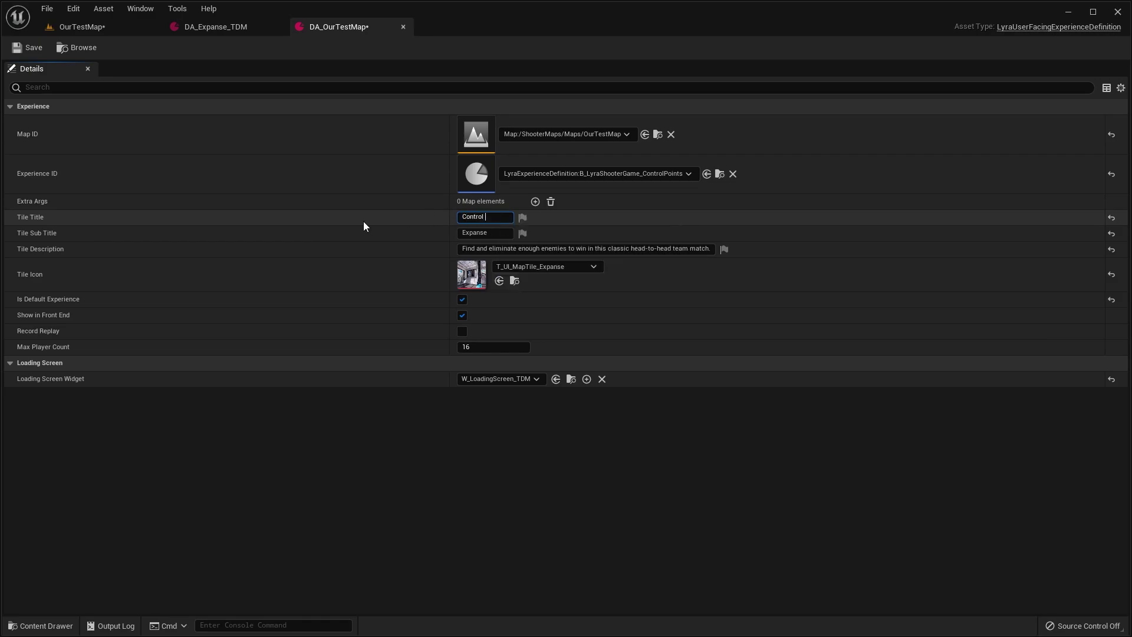
text(Points)
key(Return)
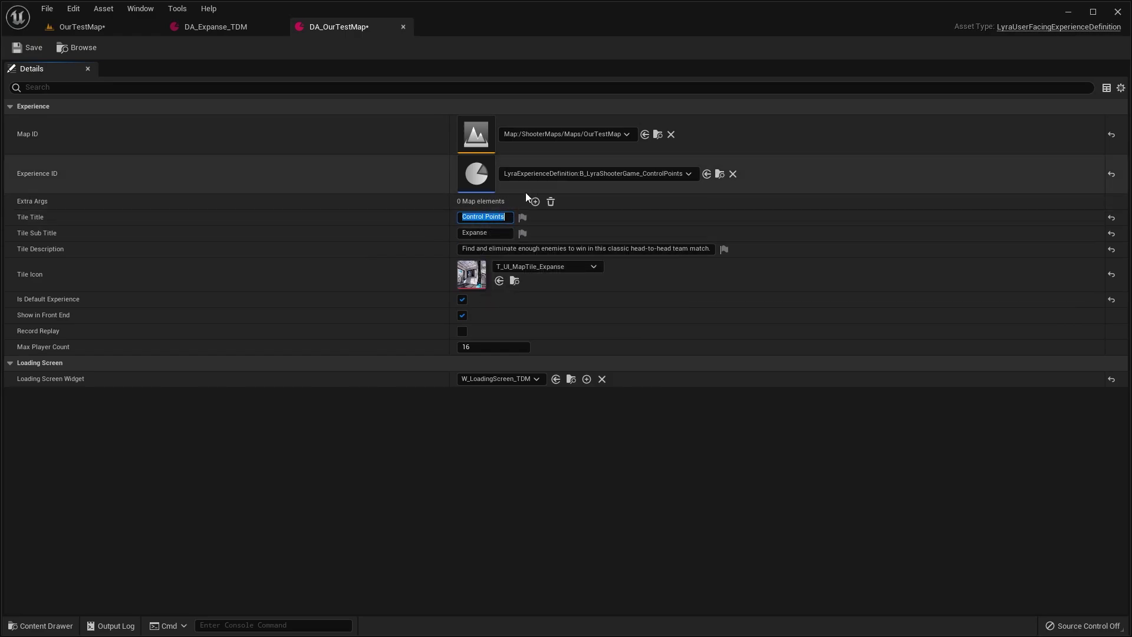
Set the Tile Sub Title of DA_OurTestMap to "Our Test Map".
click(546, 175)
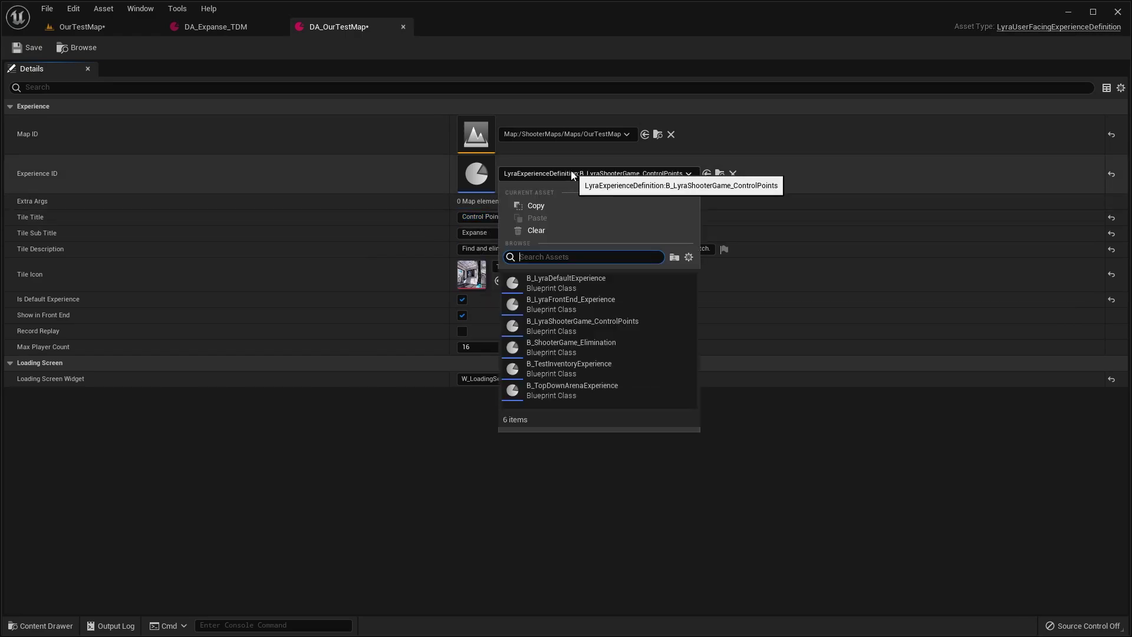
click(374, 230)
click(490, 233)
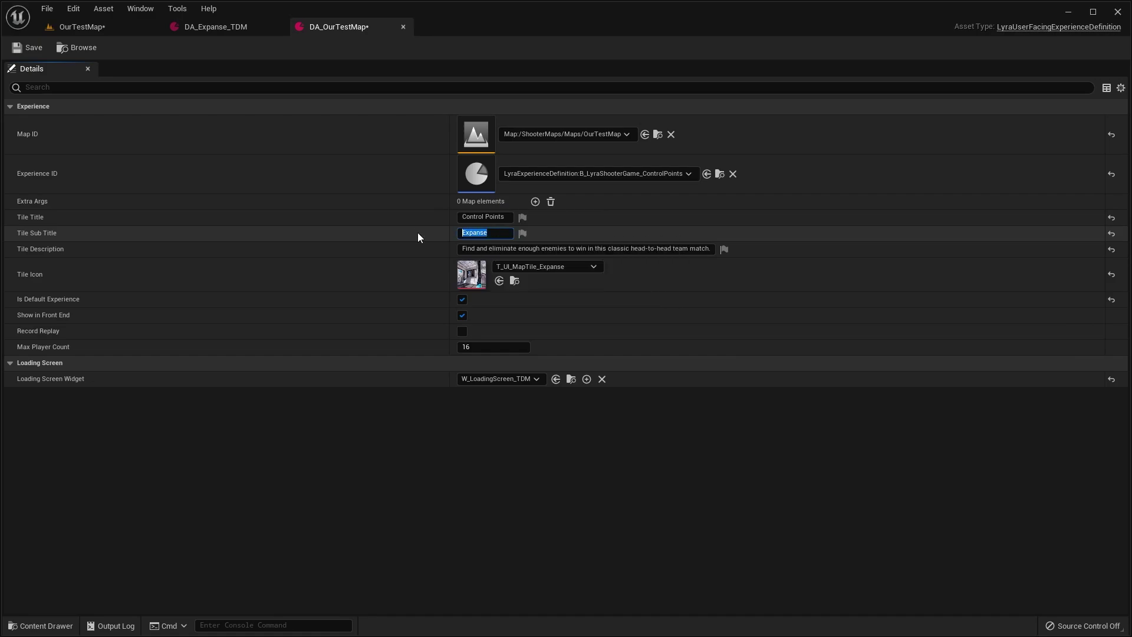
text(Our Test Map)
key(Return)
click(285, 268)
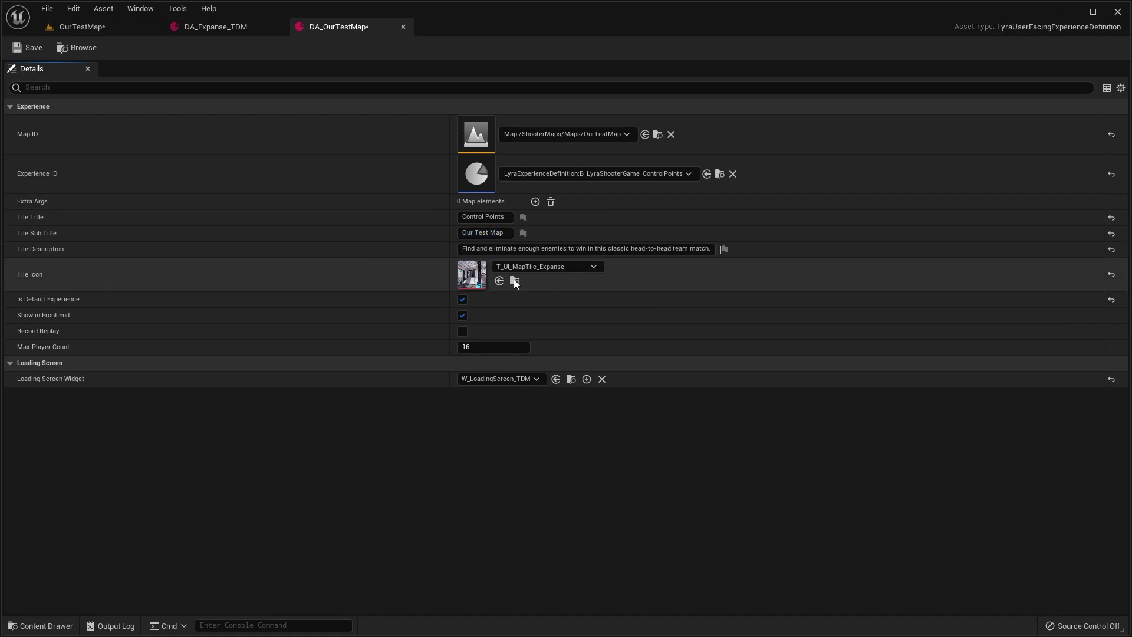
Snip a picture of the OurTestMap viewport with the Snipping Tool and import it as Capture into the Playlists folder.
click(70, 26)
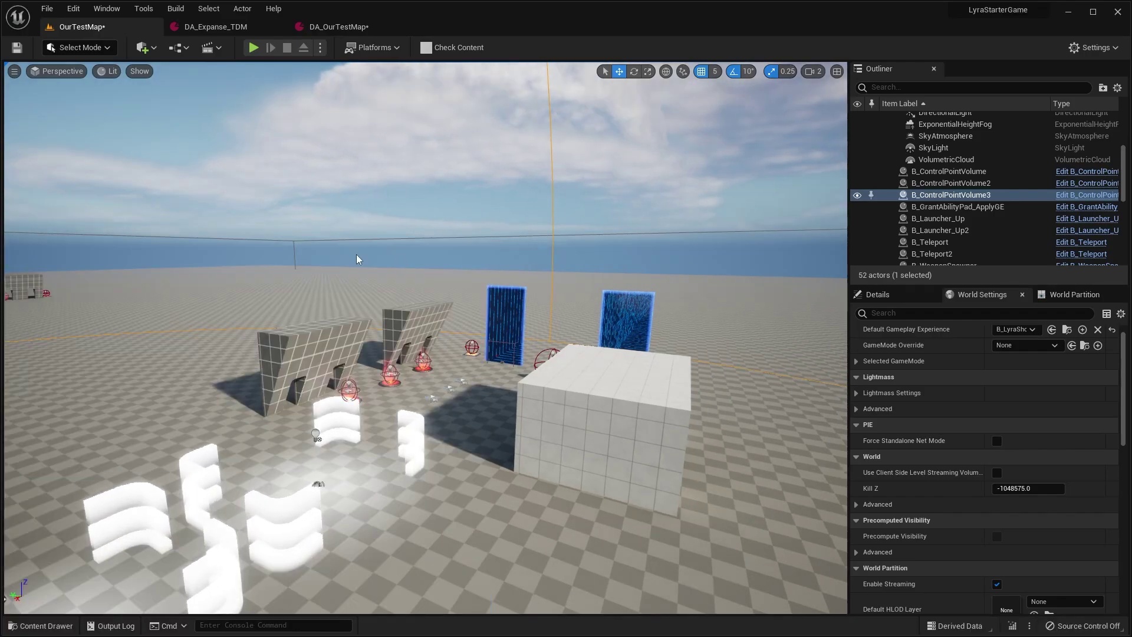
drag(187, 211, 752, 555)
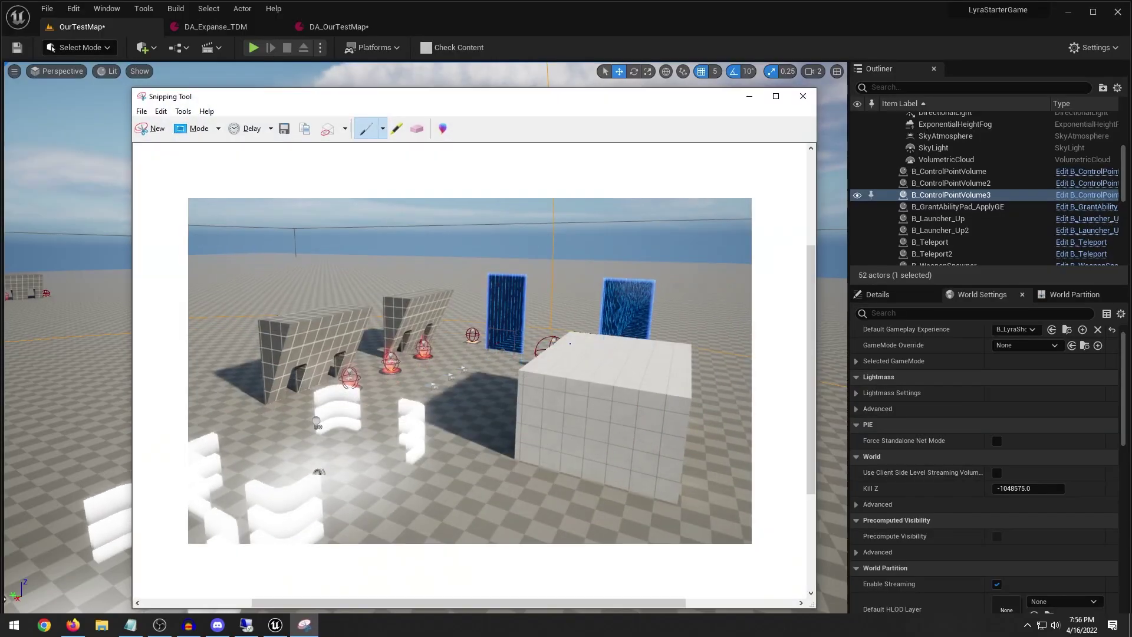
drag(354, 96, 351, 82)
click(139, 97)
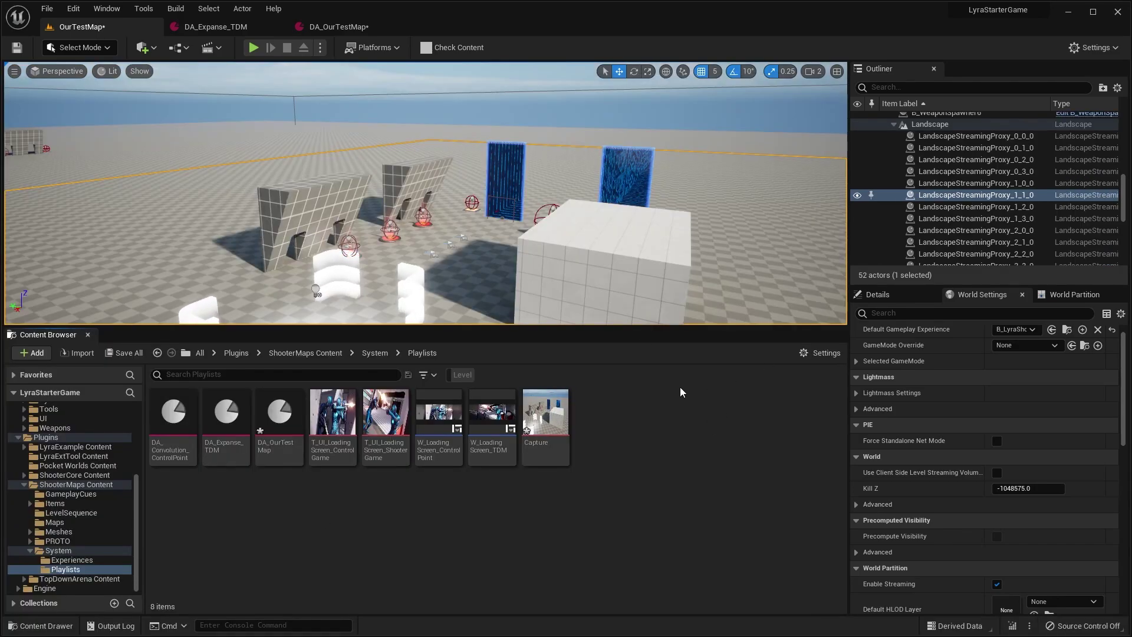
Assign the imported Capture texture as the Tile Icon of DA_OurTestMap.
click(562, 428)
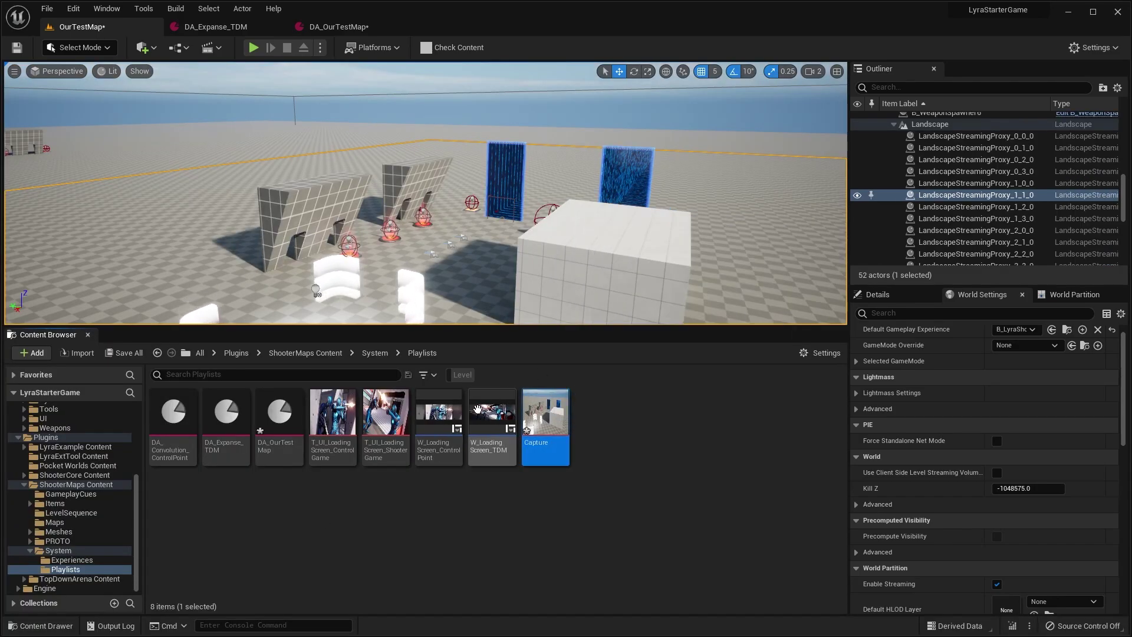
mouse_move(548, 401)
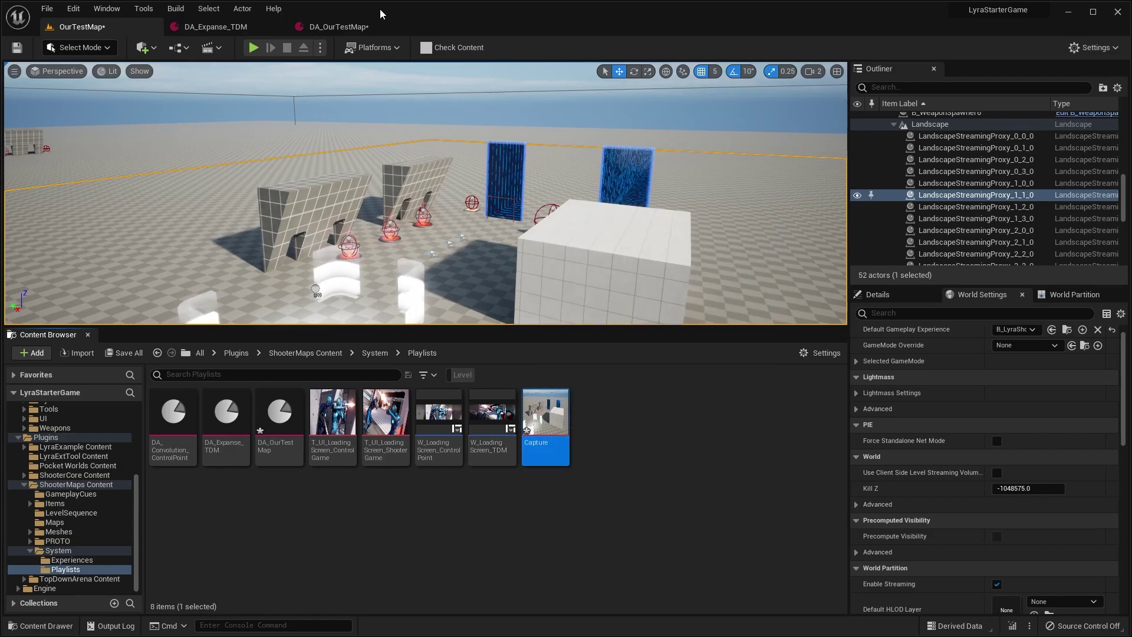
click(364, 25)
click(507, 281)
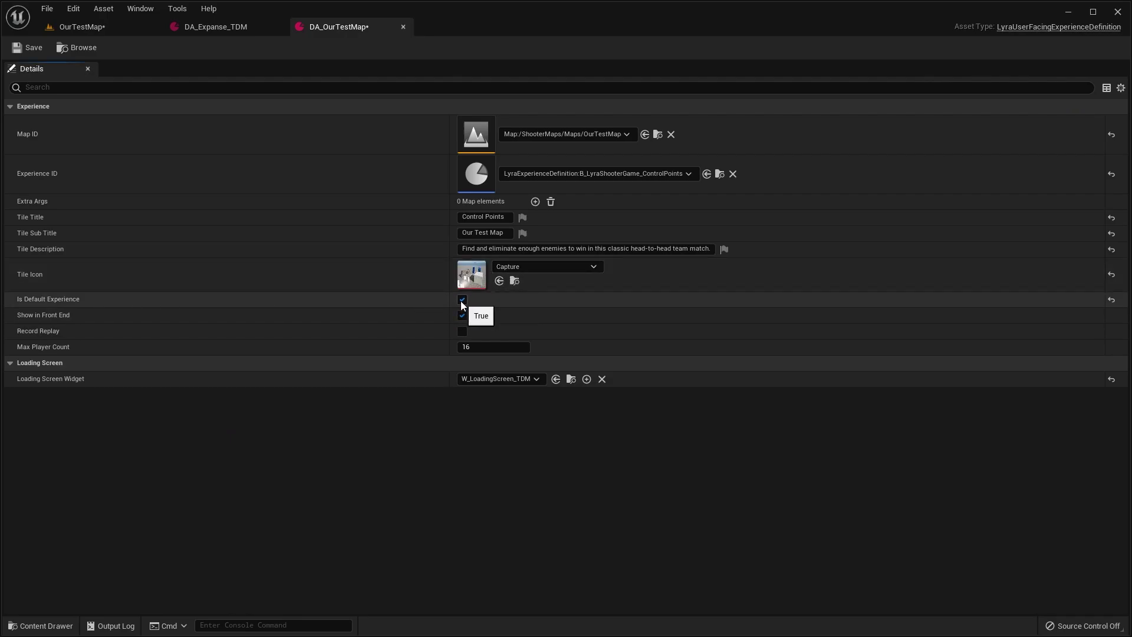
Set the Max Player Count of DA_OurTestMap to 40.
mouse_move(72, 299)
mouse_move(45, 317)
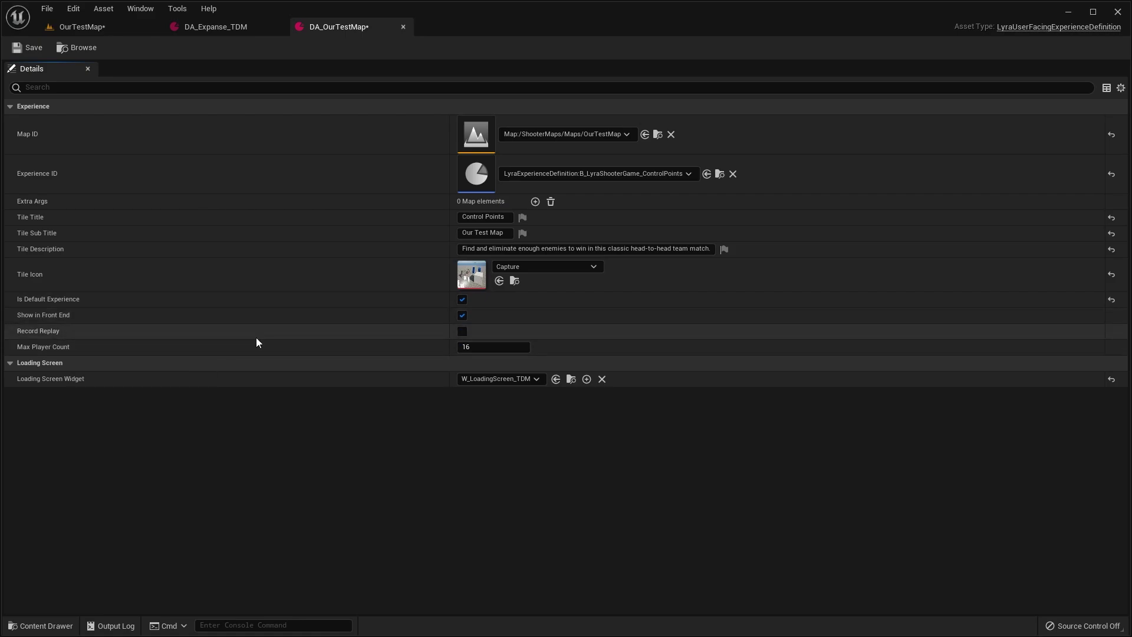
click(476, 342)
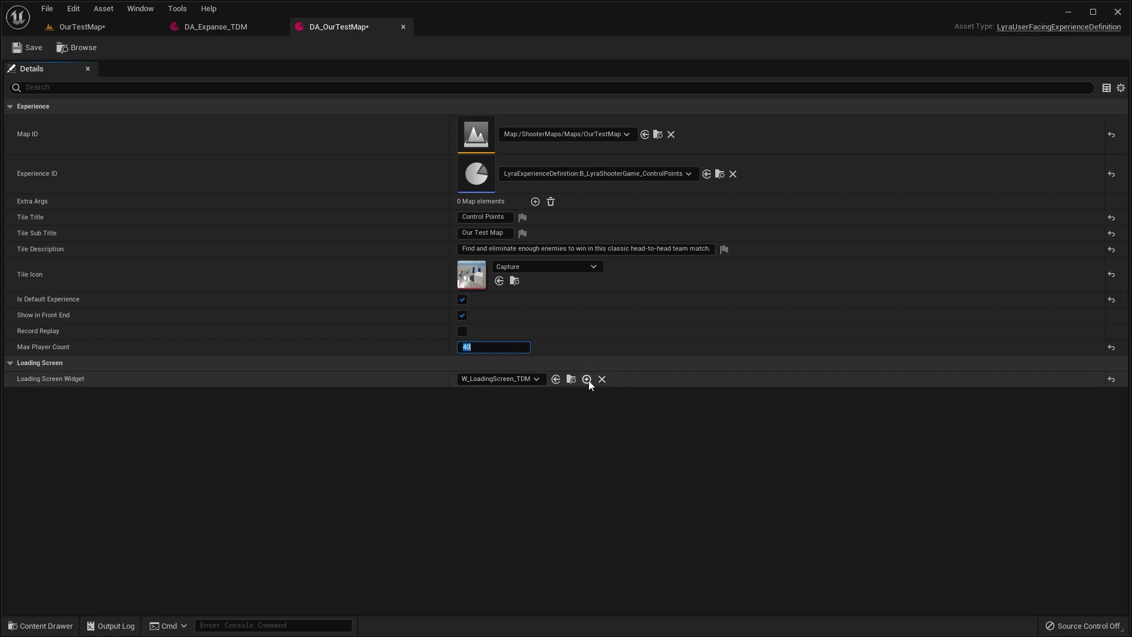
Open the W_LoadingScreen_TDM widget, inspect its loading image and display brush, and close it.
click(571, 381)
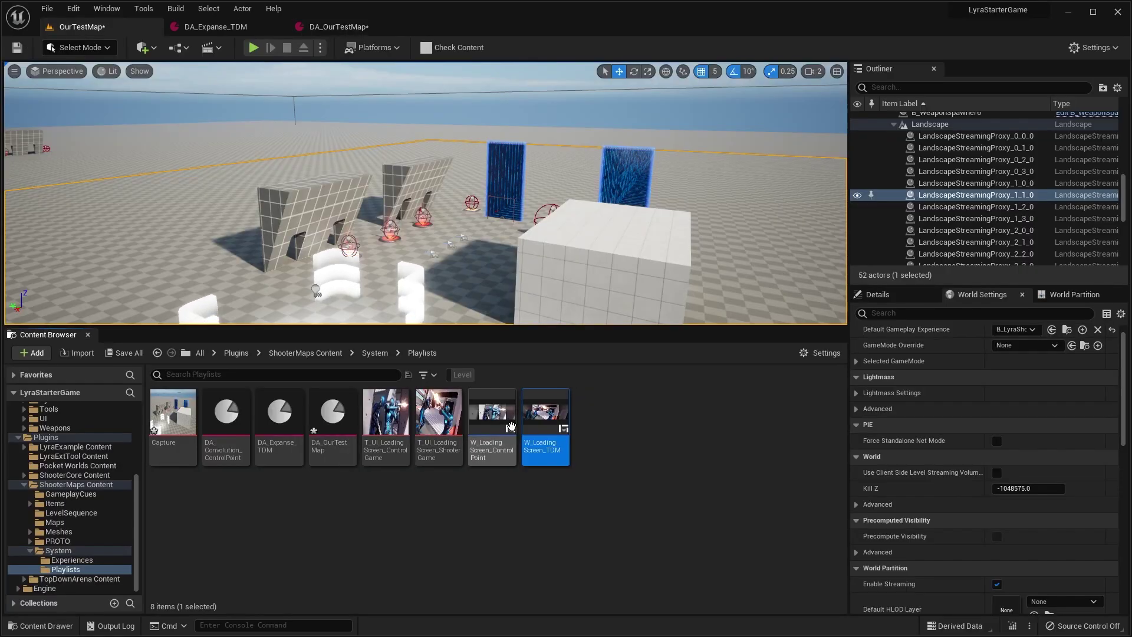
double_click(545, 416)
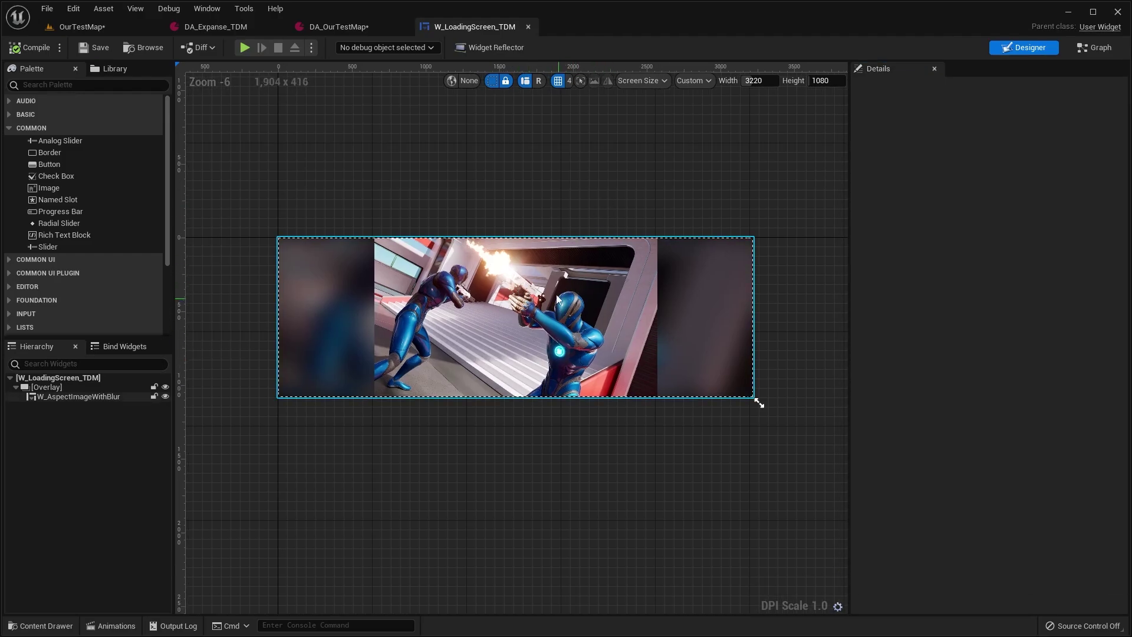
scroll(501, 319, up, 2)
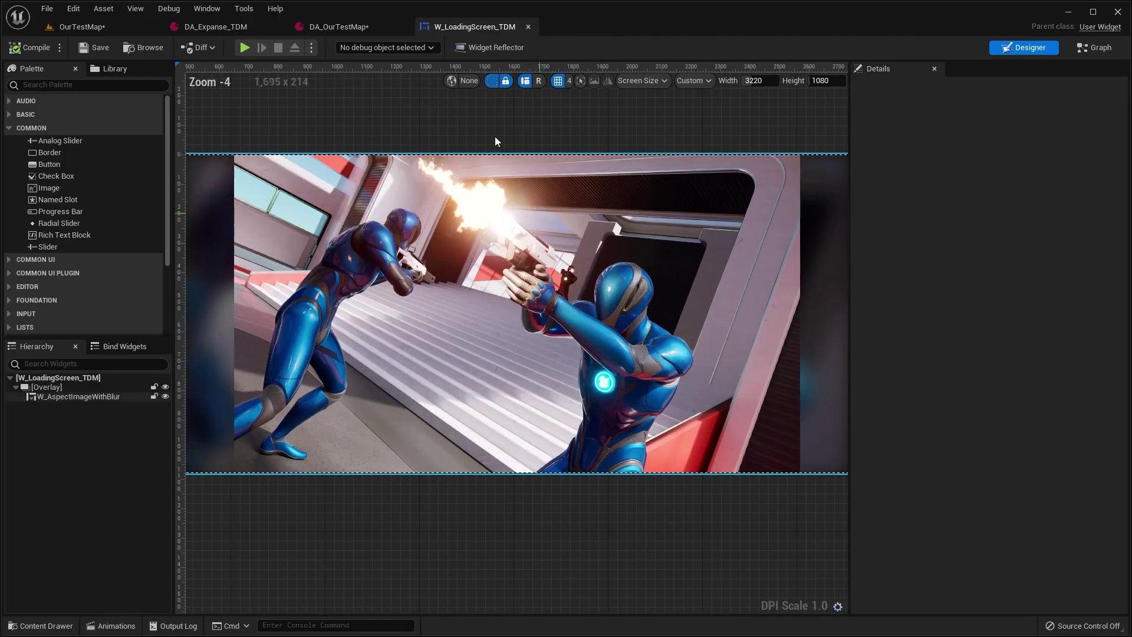
click(469, 263)
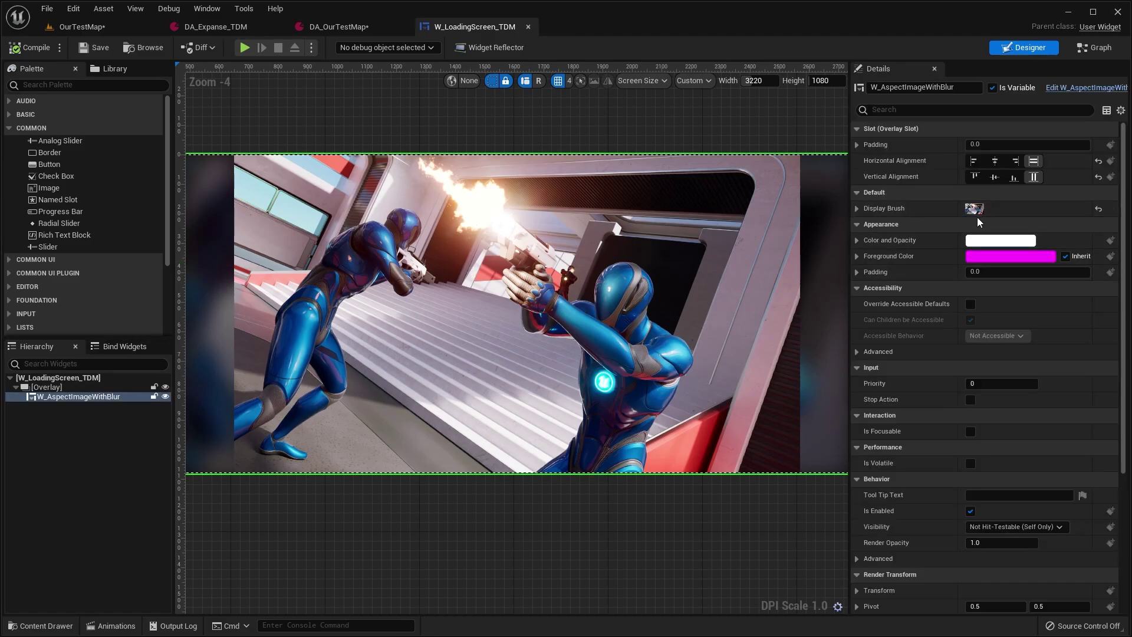
scroll(631, 254, down, 2)
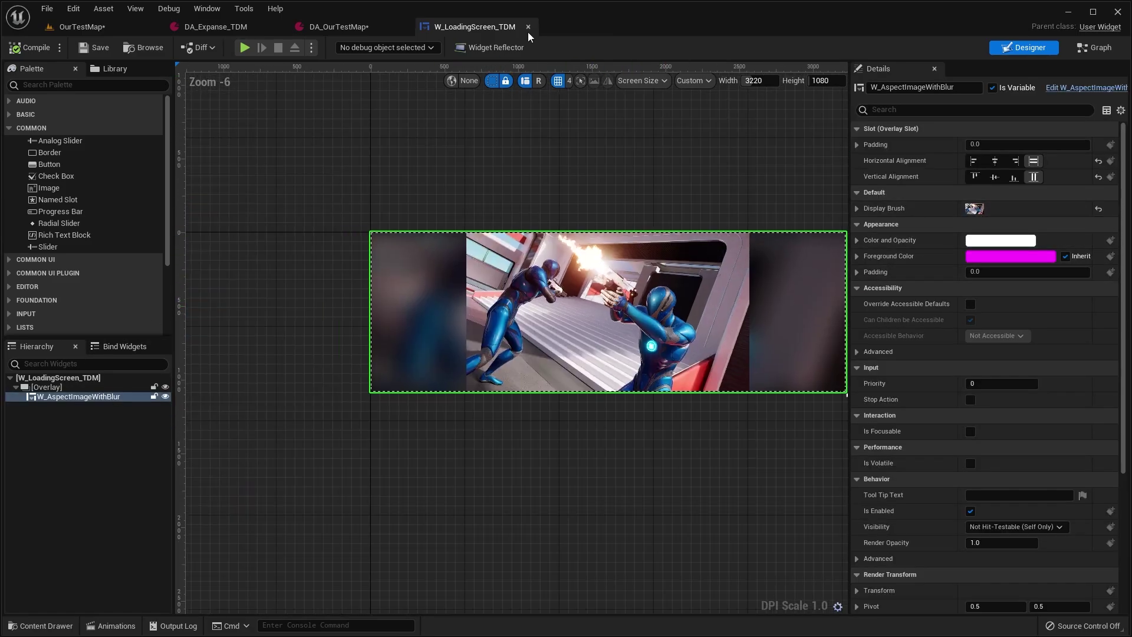
click(528, 27)
Return to the OurTestMap level and close the docked Content Browser to enlarge the viewport.
click(130, 31)
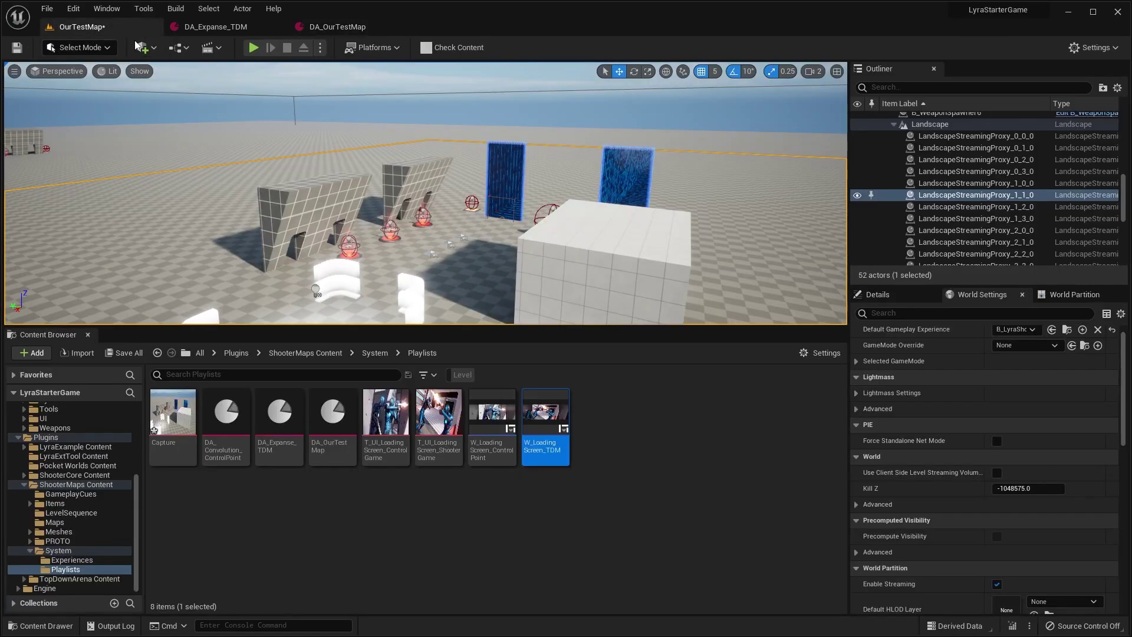
right_drag(303, 79, 289, 82)
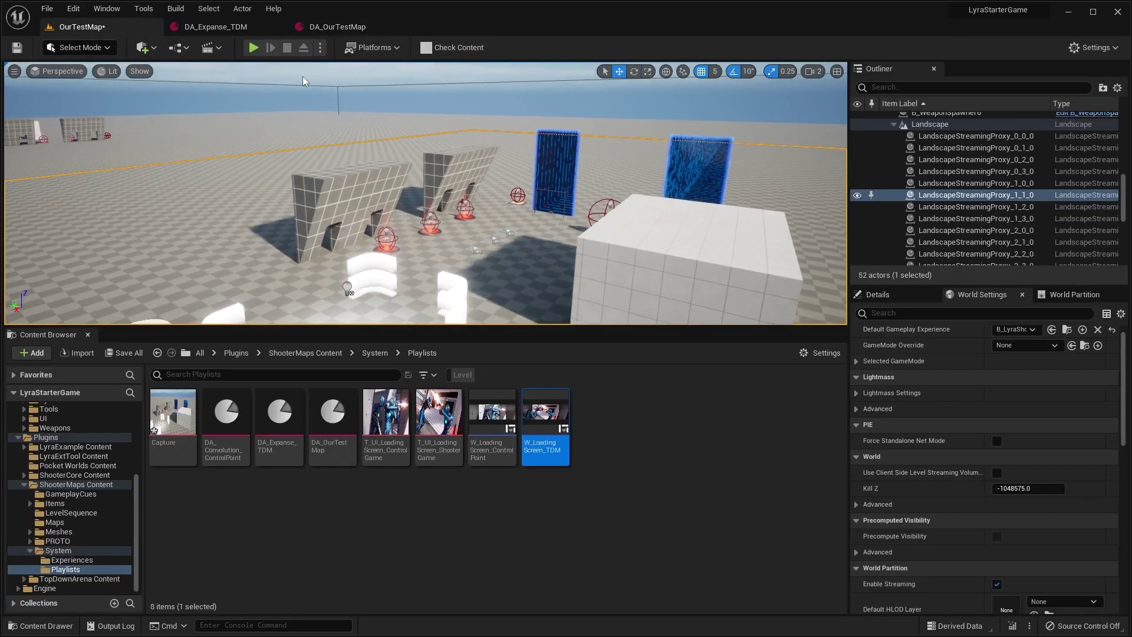
click(88, 335)
key(w)
mouse_move(346, 286)
right_down()
mouse_move(346, 313)
mouse_move(346, 285)
right_up()
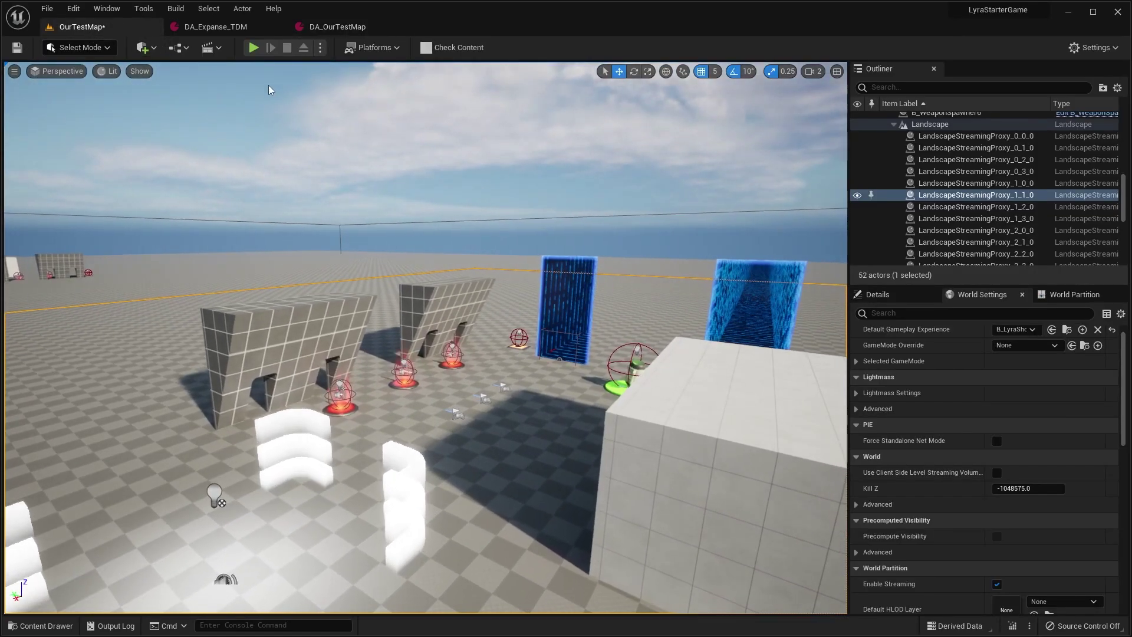
Start playing OurTestMap in the editor and quit the match to the Lyra front end.
click(253, 48)
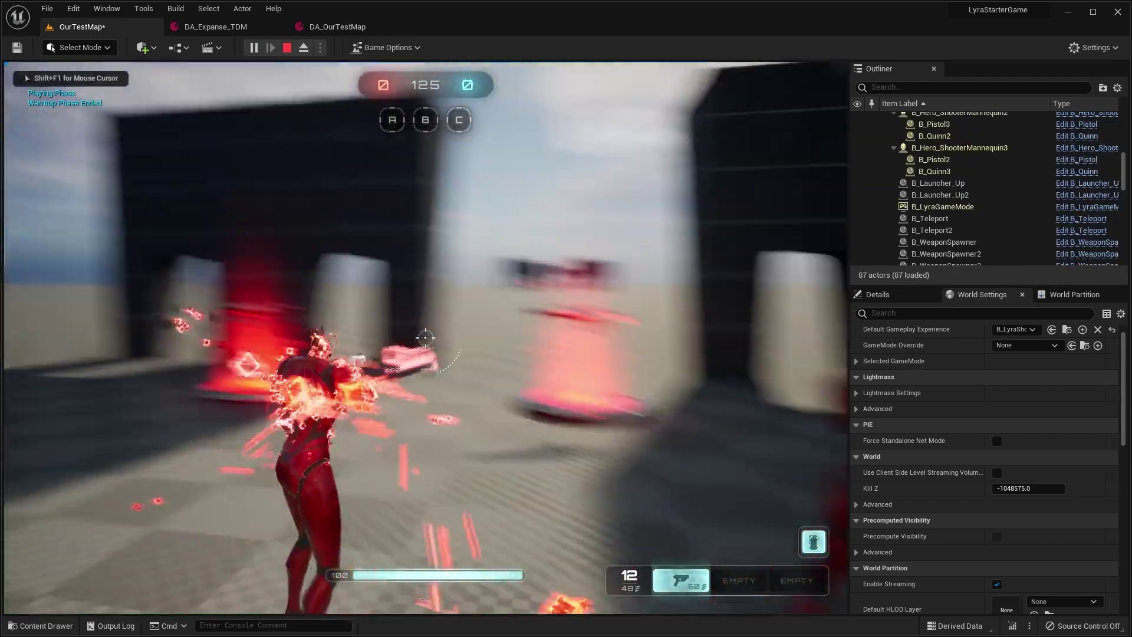
key(Escape)
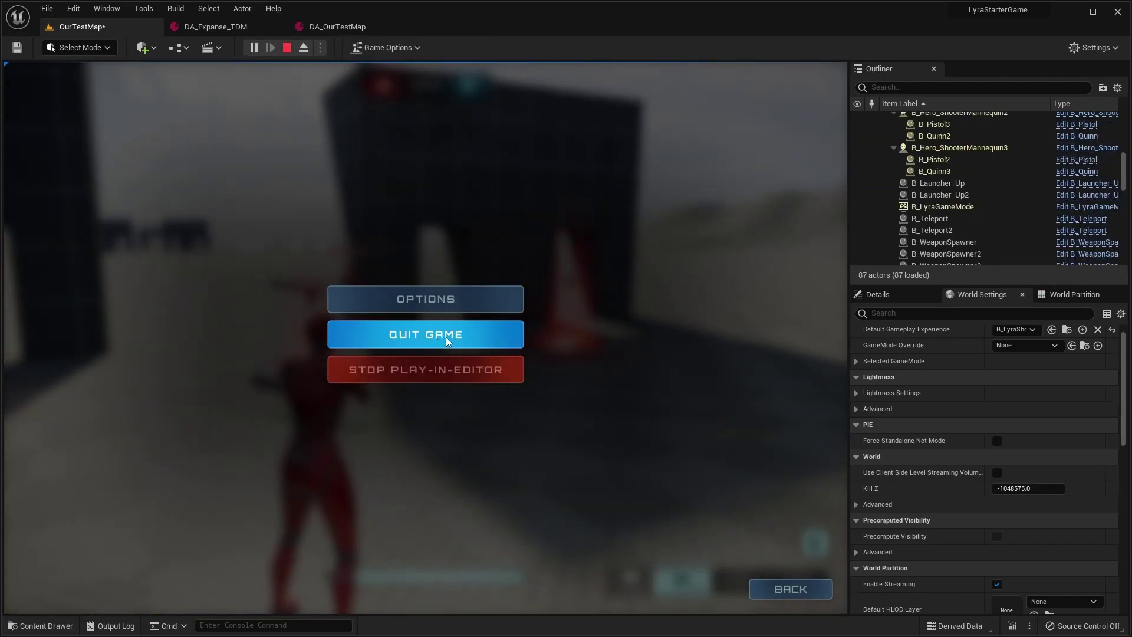
click(446, 337)
click(397, 384)
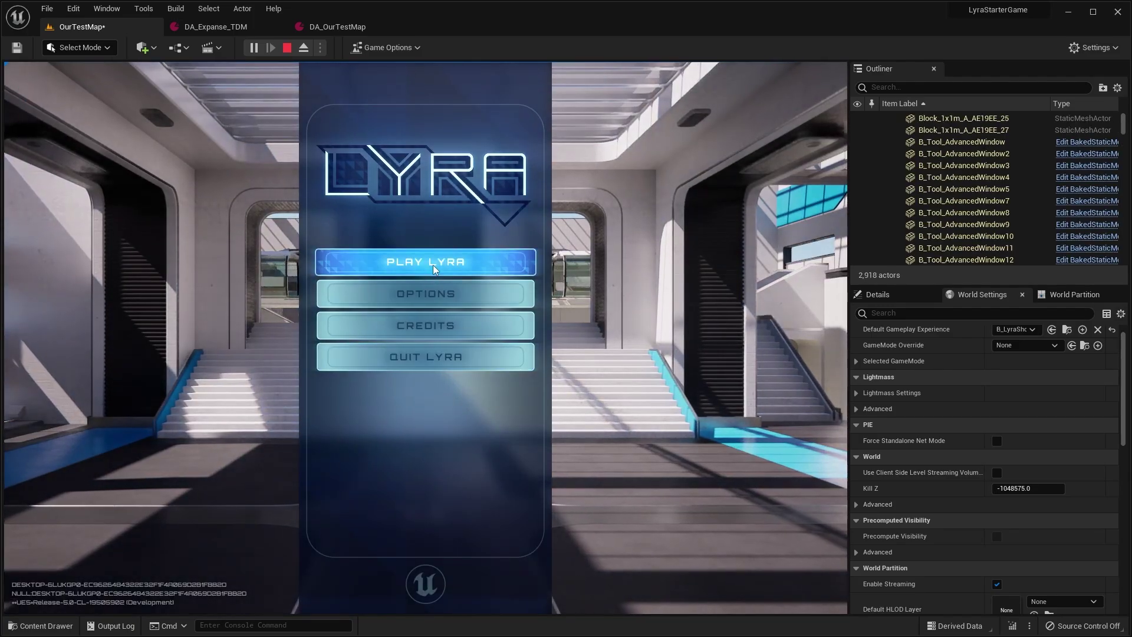
Start a hosted game from the Lyra front end using the Our Test Map Control Points experience.
click(433, 264)
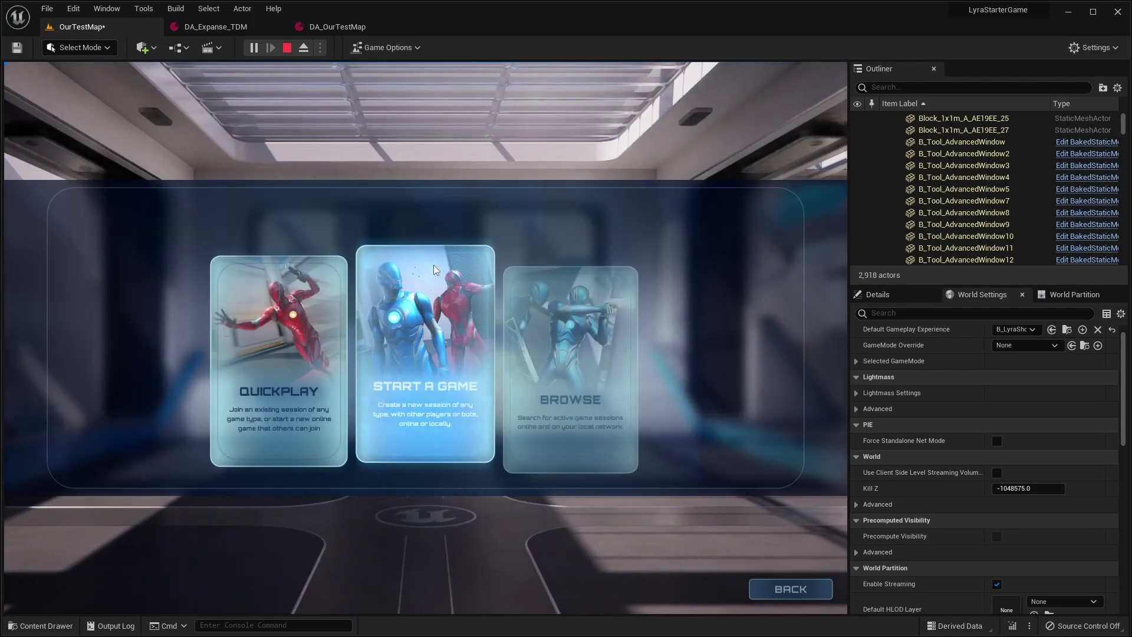
click(433, 265)
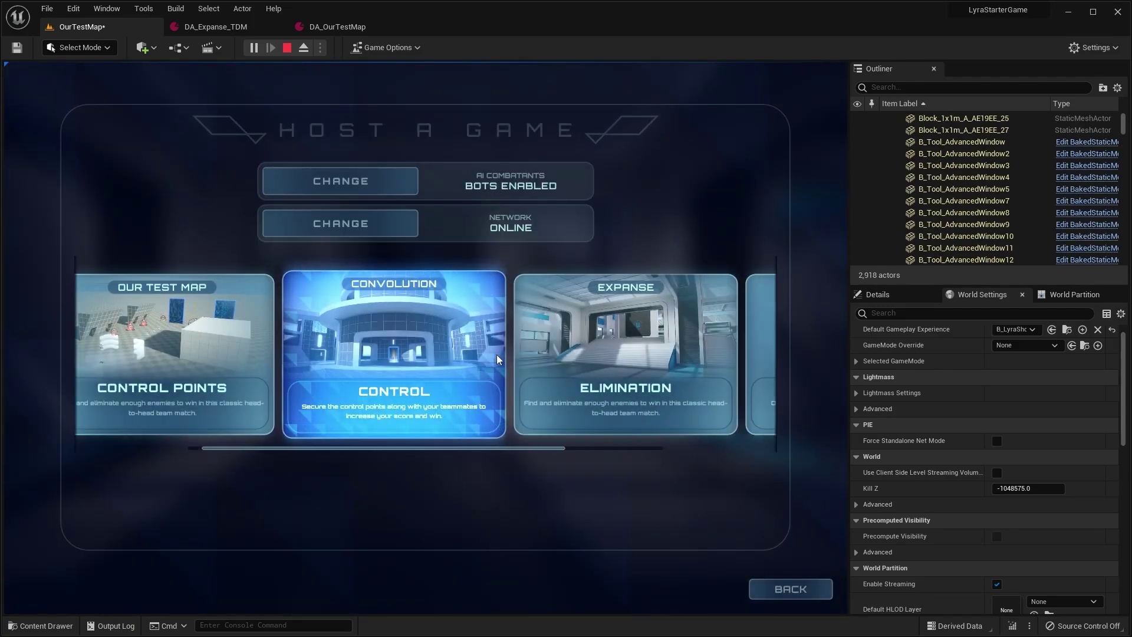
scroll(497, 356, down, 3)
scroll(498, 360, up, 3)
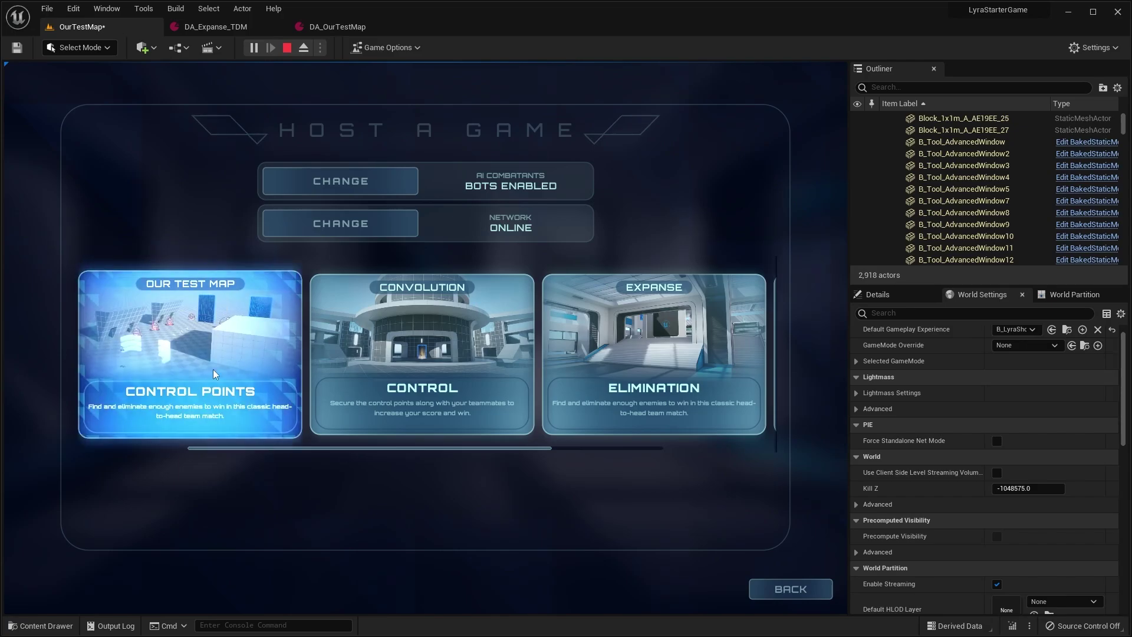
click(221, 336)
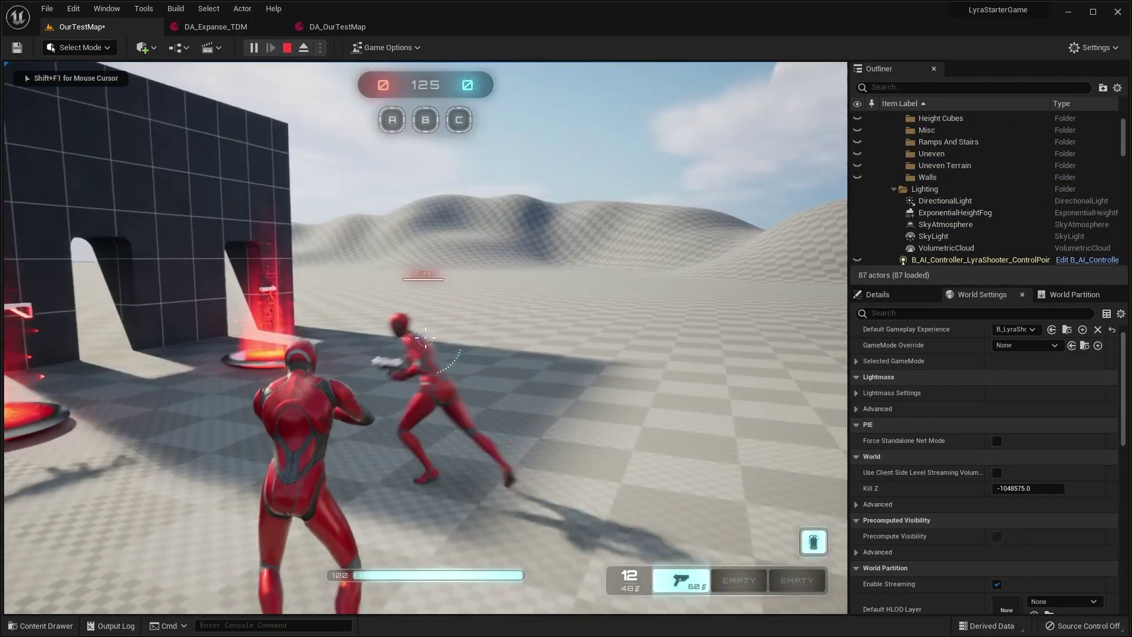
Play-test the hosted control point match by running across the map, collecting weapons and passing through the wall structures.
key(w)
key(w)
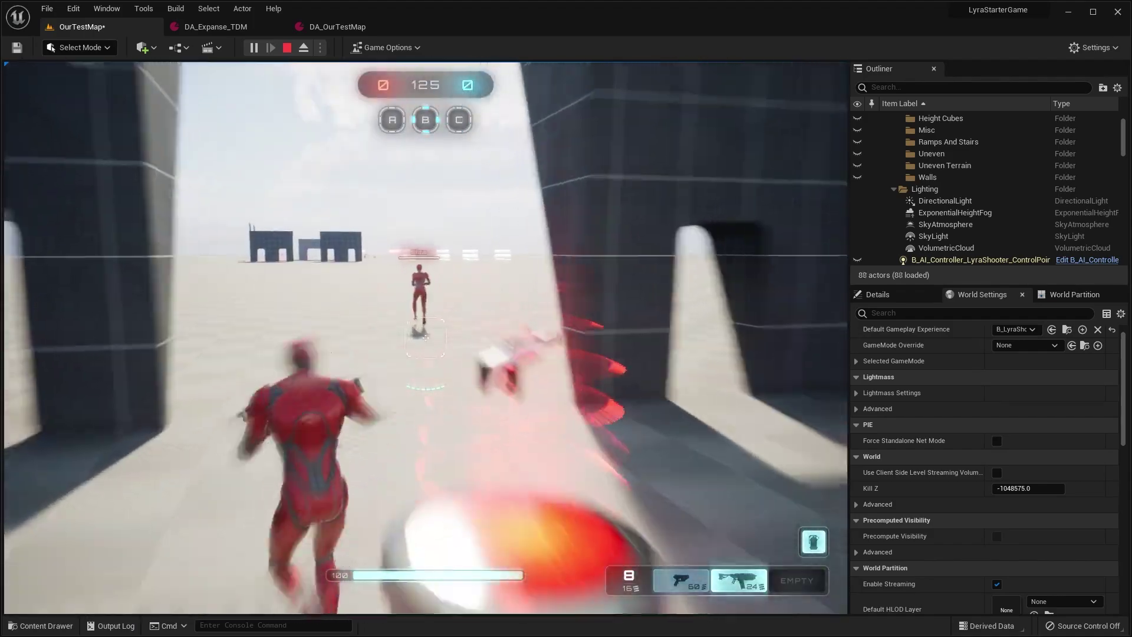
key(w)
key(shift)
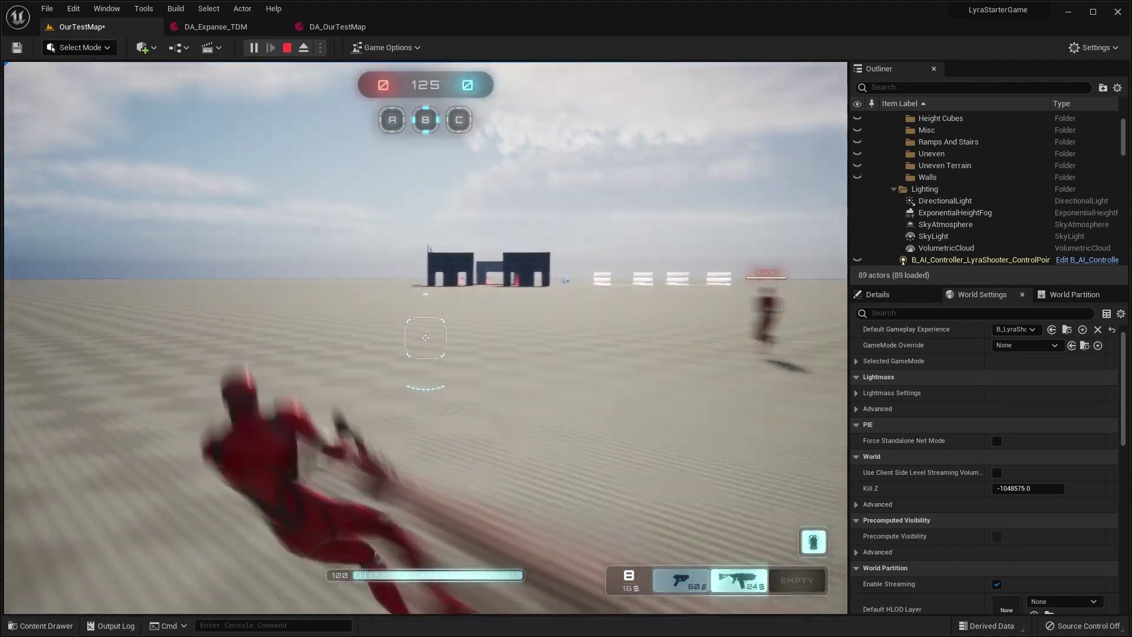
key(w)
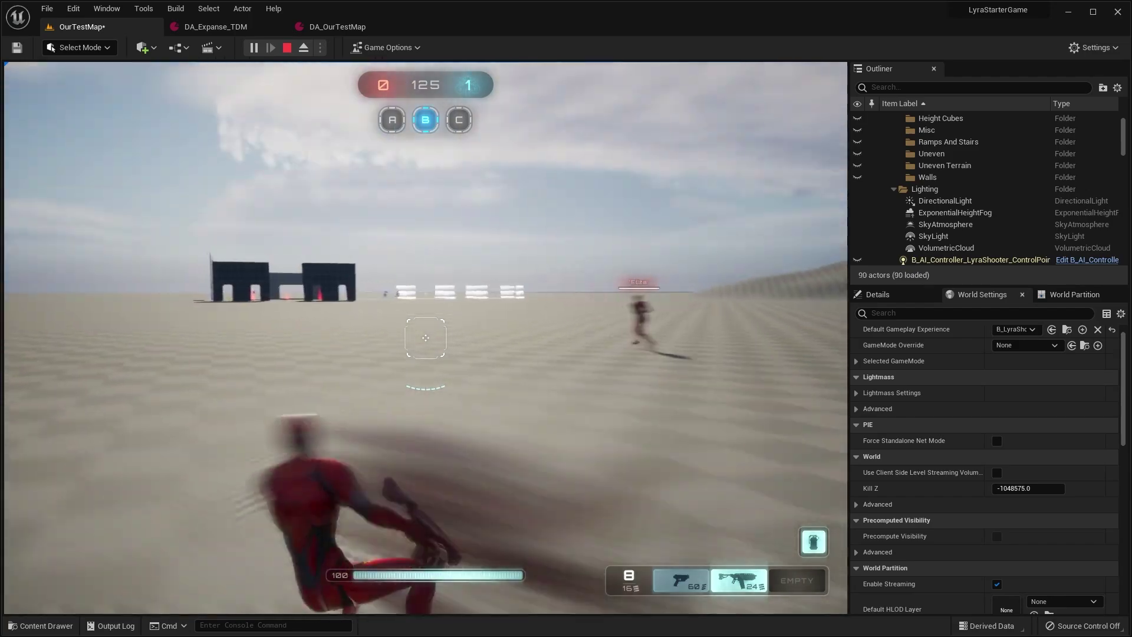
right_click(425, 337)
key(w)
key(space)
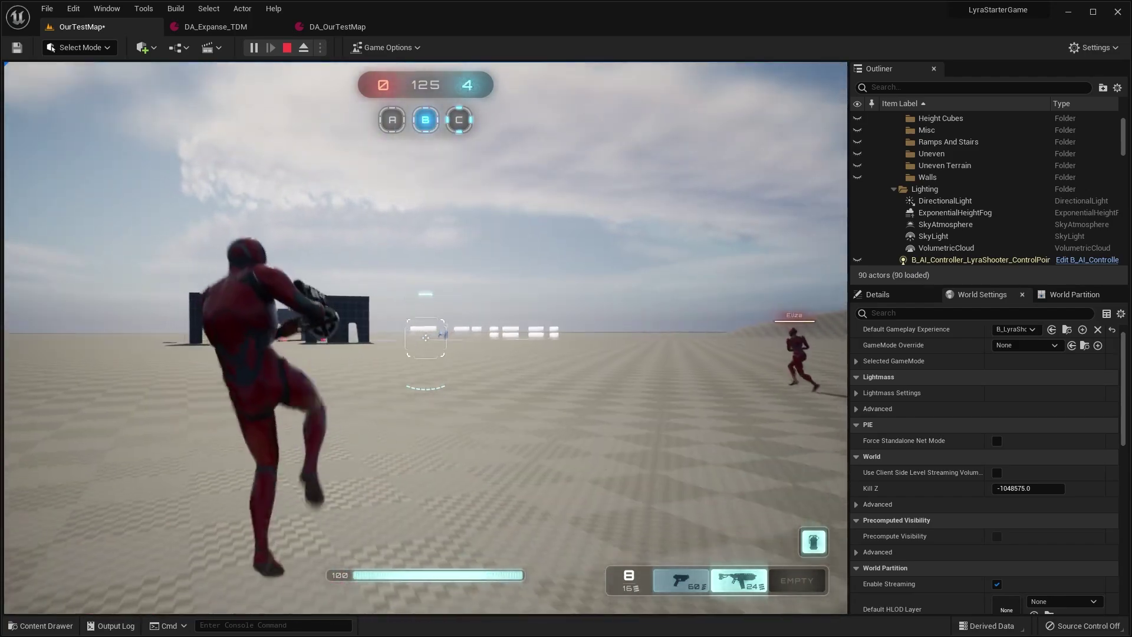
key(w)
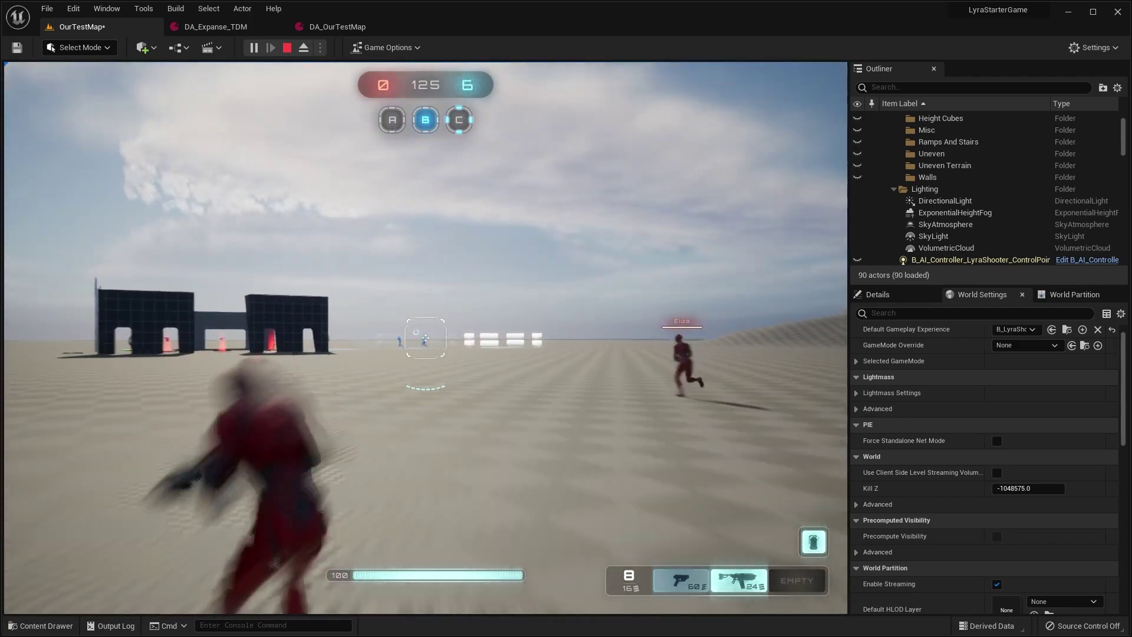
key(w)
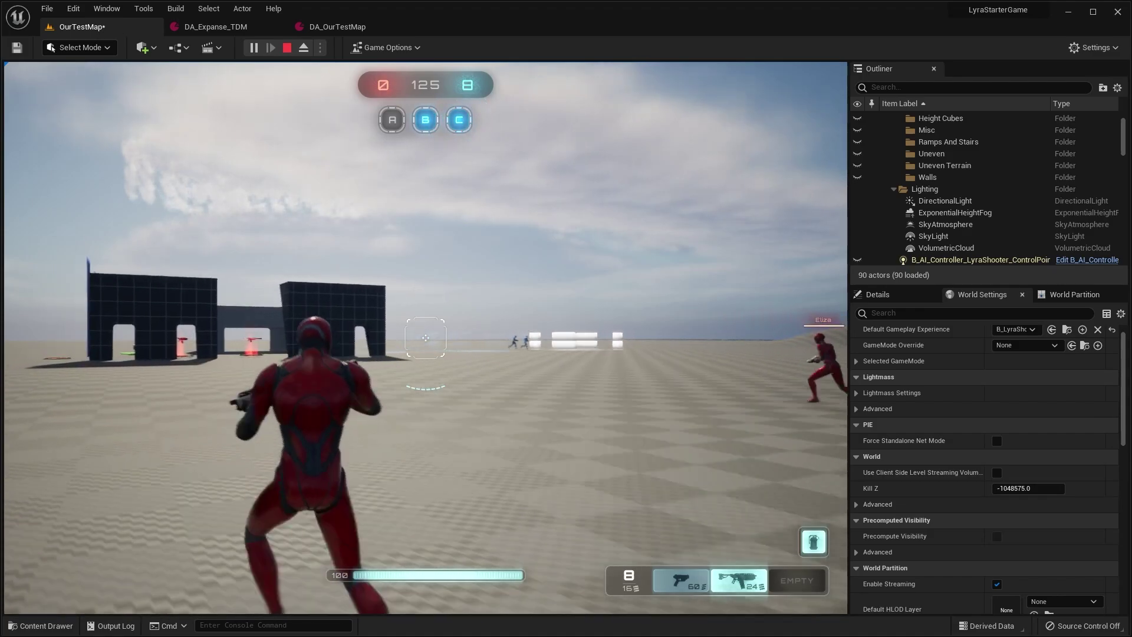
key(w)
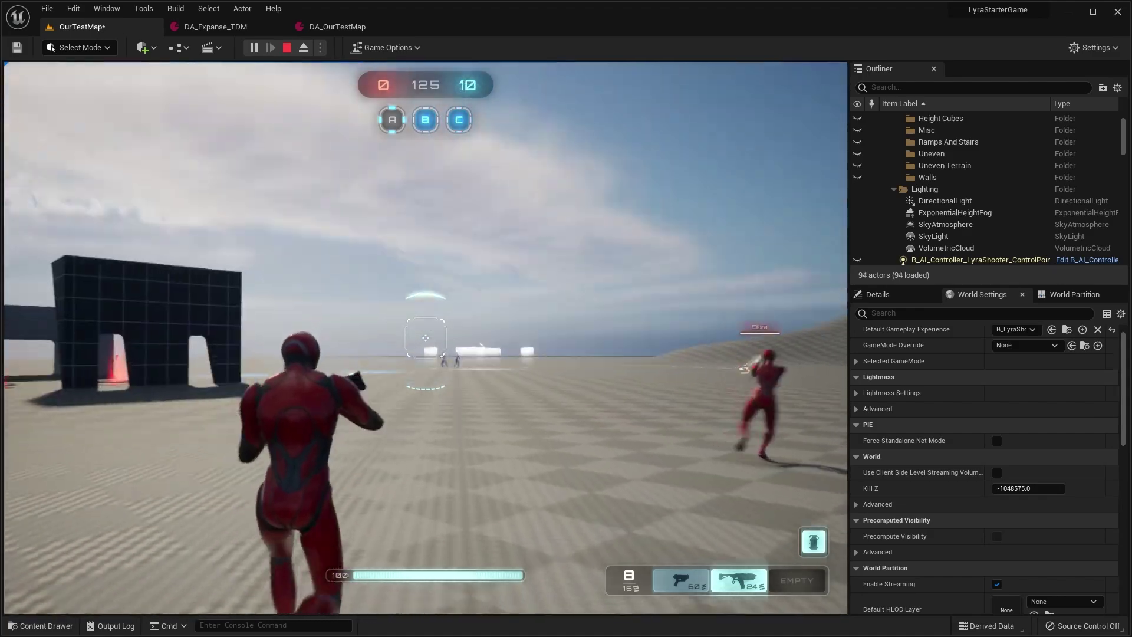
key(w)
key(1)
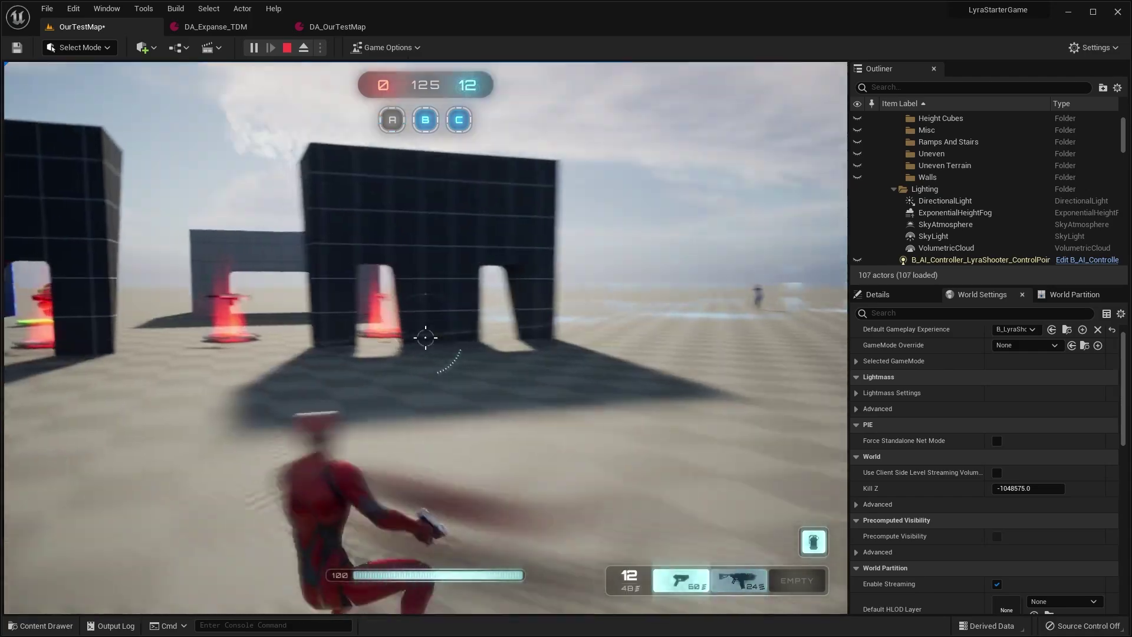
key(w)
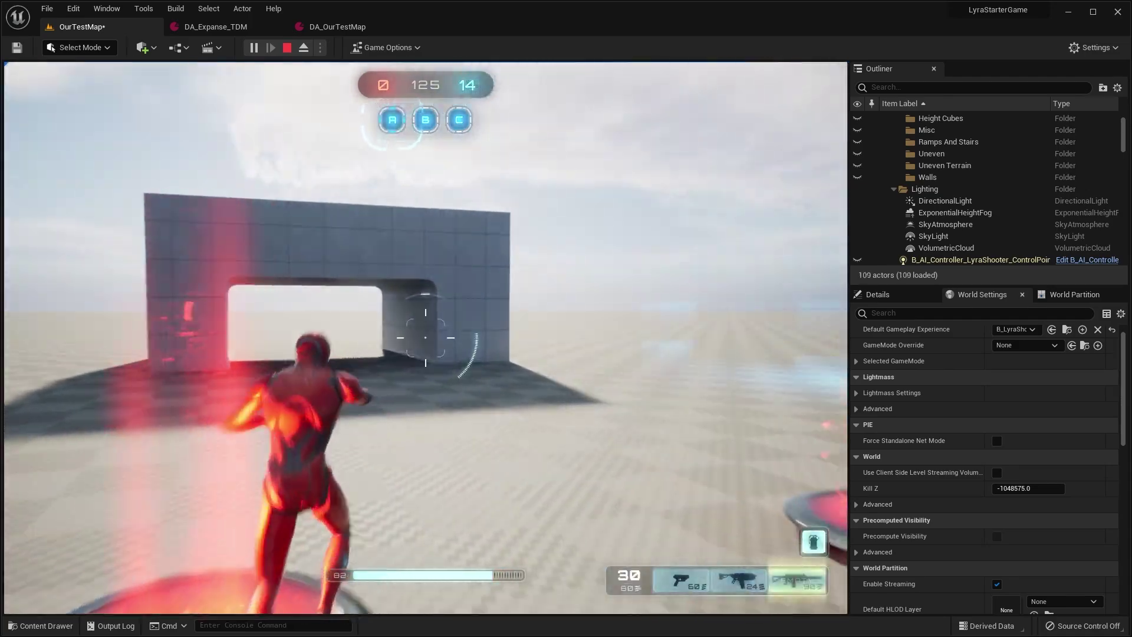
key(shift)
key(w)
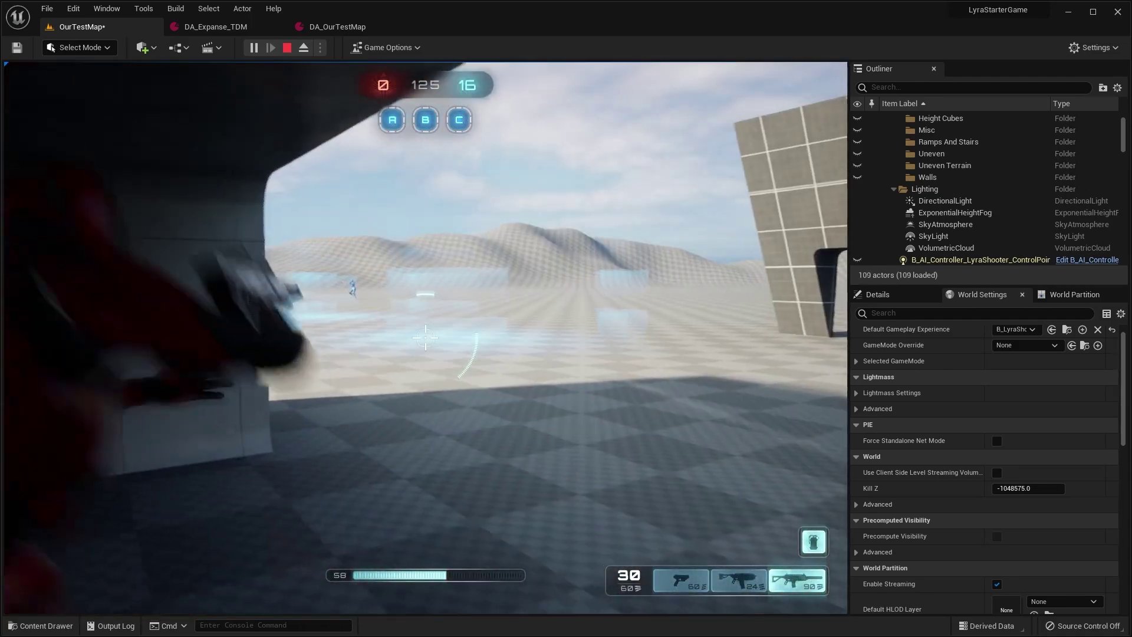
key(w)
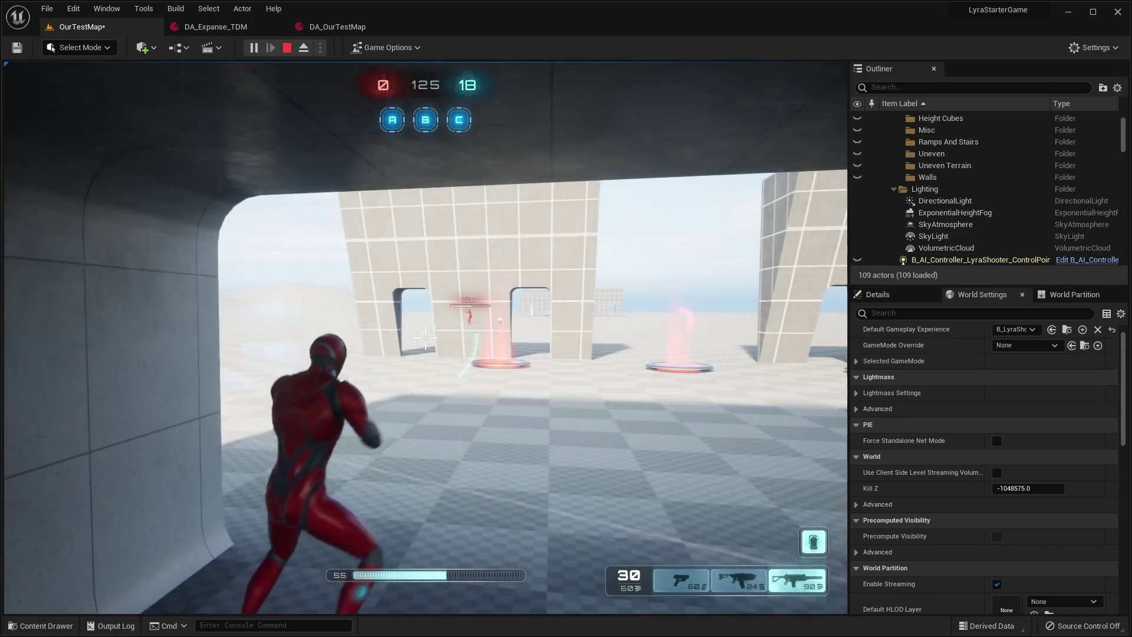